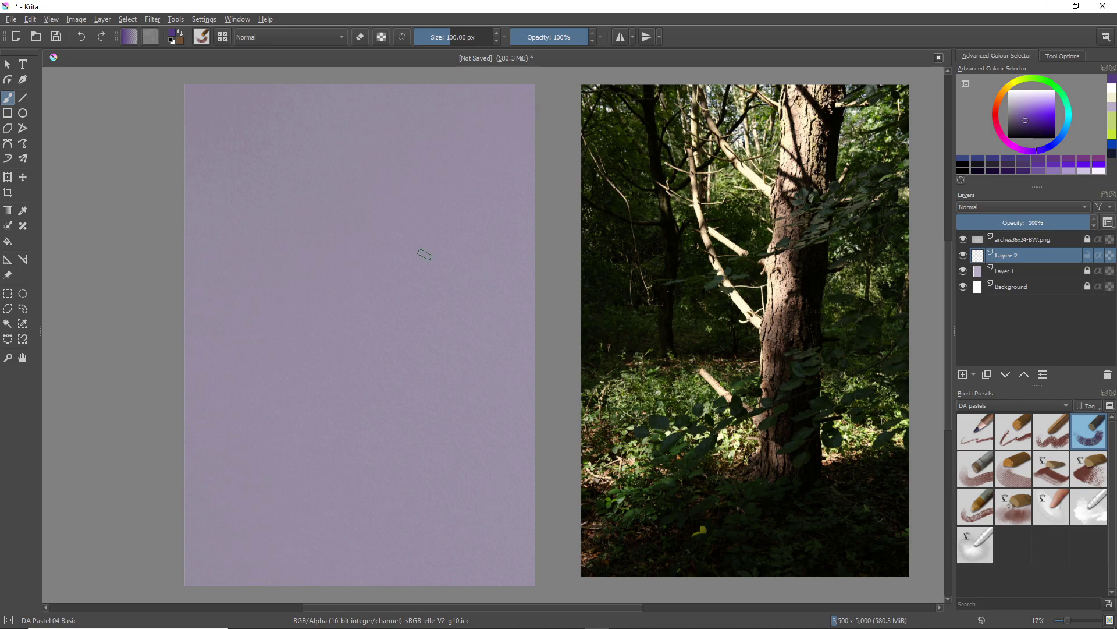
# Choose a dark olive green and paint the first foliage strokes in the upper right of the canvas with the 100 px pastel brush.
pyautogui.rightClick(424, 254)
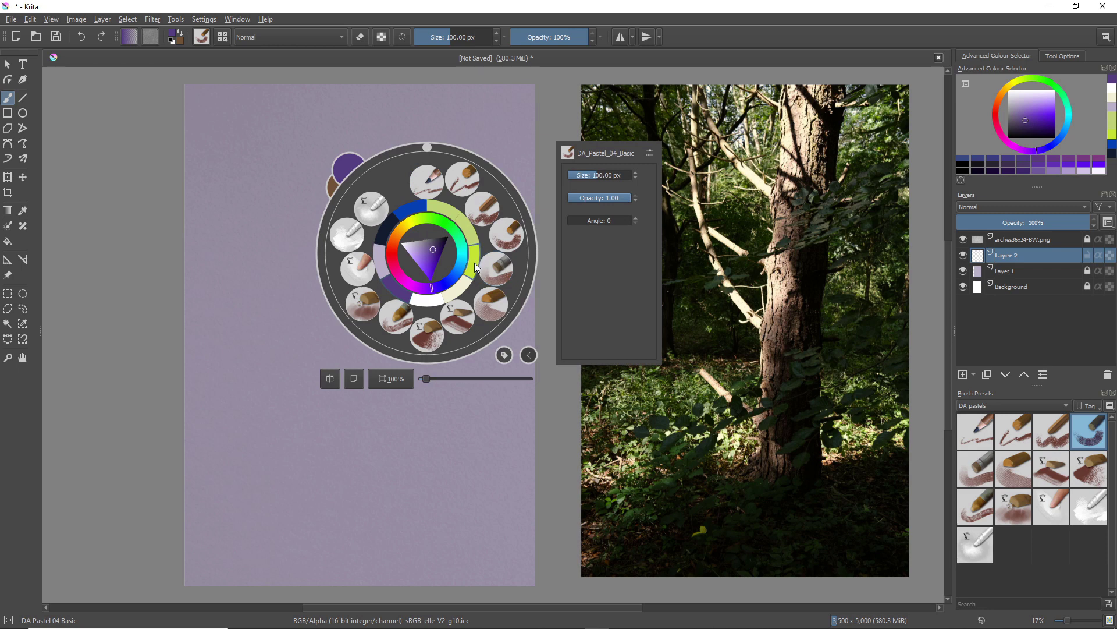
pyautogui.click(474, 263)
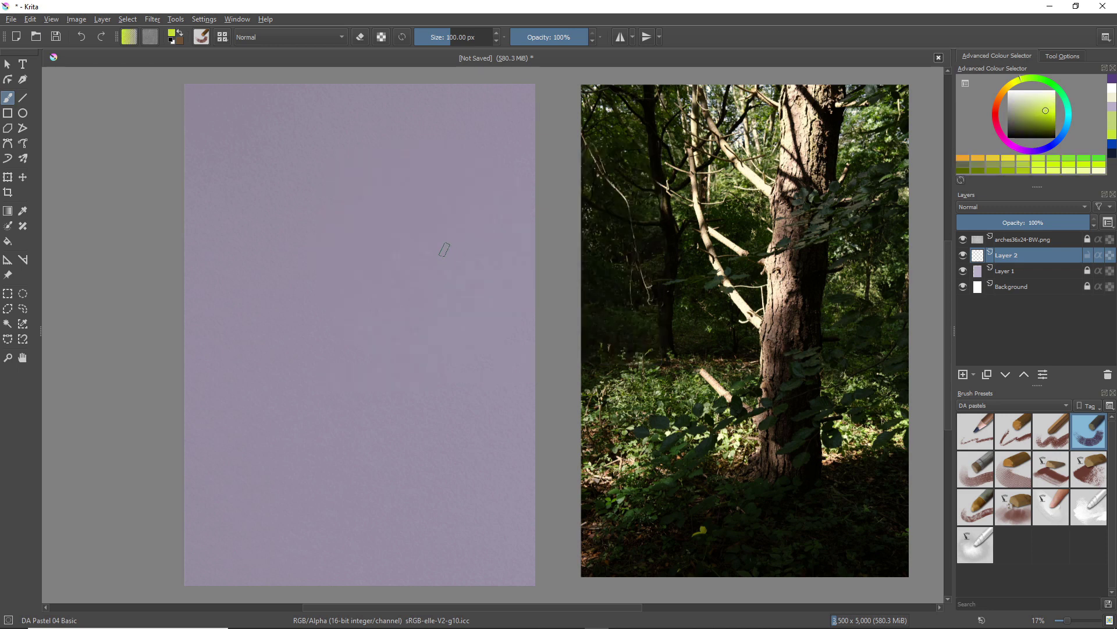
pyautogui.rightClick(445, 252)
pyautogui.click(442, 259)
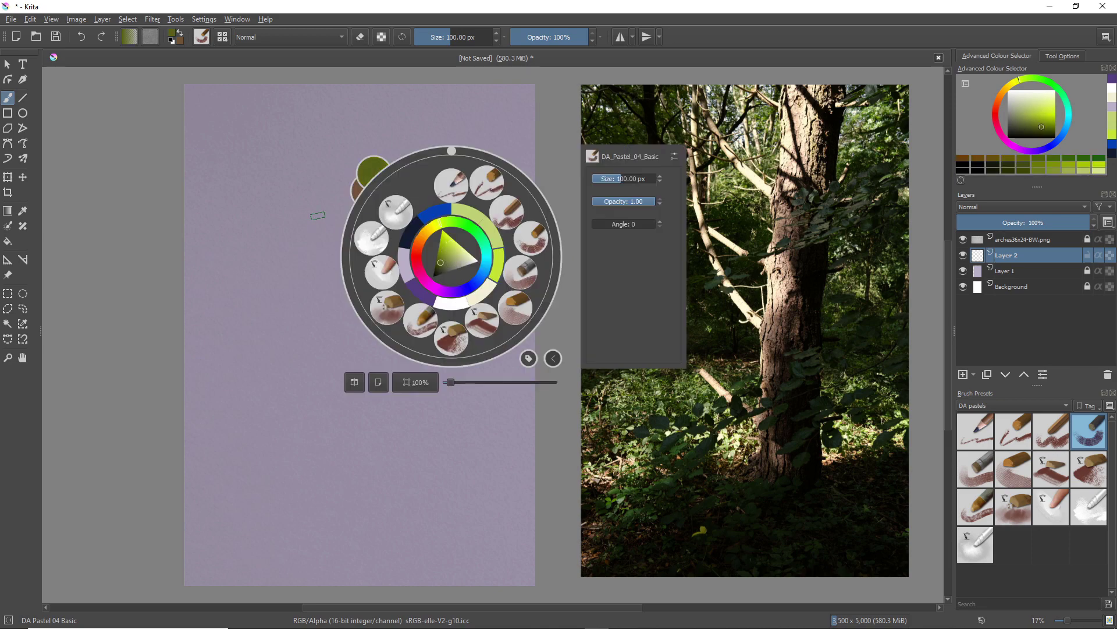
pyautogui.click(343, 209)
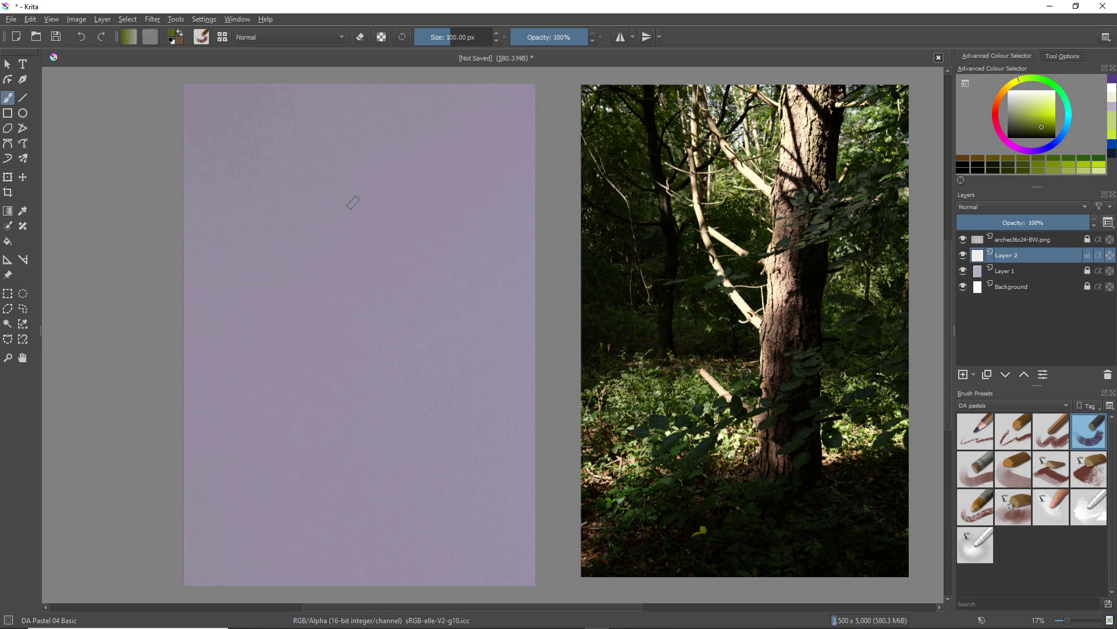
pyautogui.moveTo(452, 190); pyautogui.dragTo(440, 242)
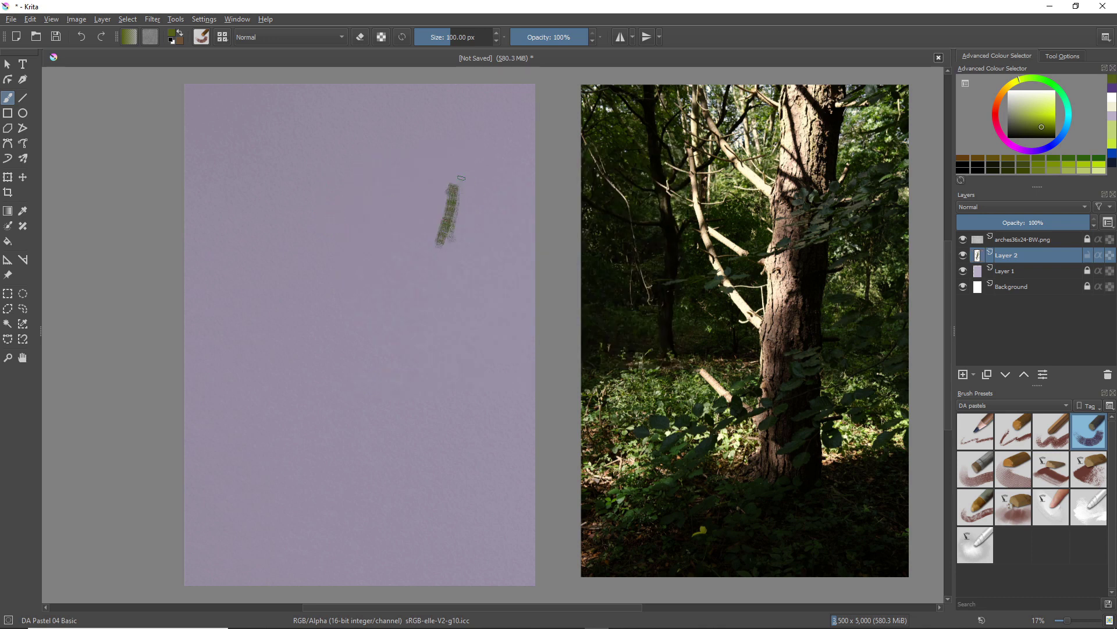
pyautogui.moveTo(469, 155); pyautogui.dragTo(466, 195)
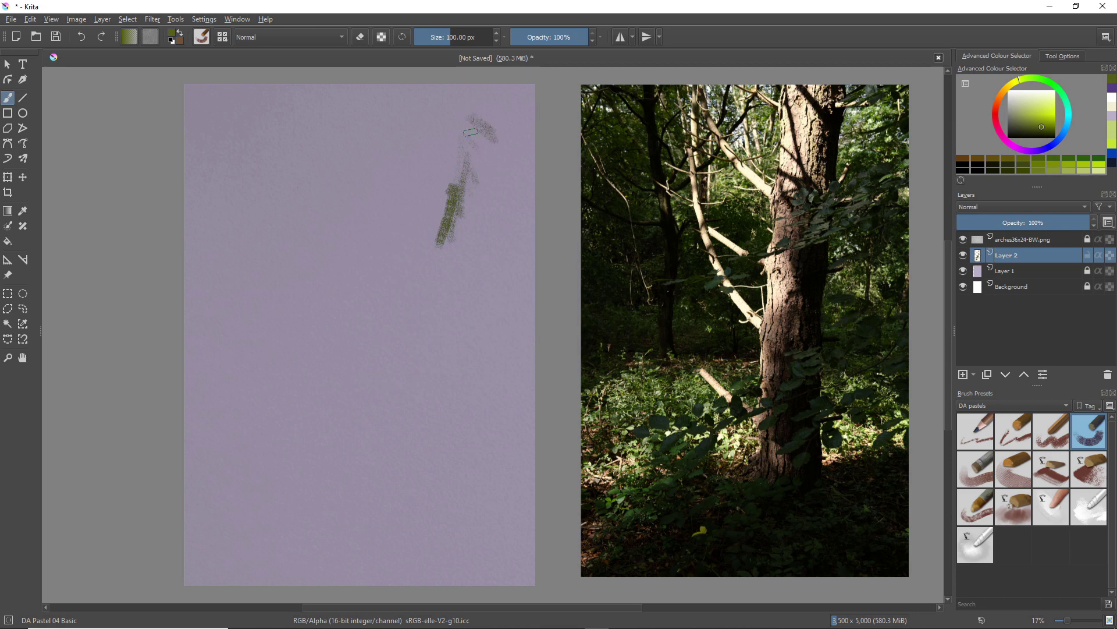
# Enlarge the brush to 320 px and block in the olive green foliage to the right of the main trunk.
pyautogui.press(']')
pyautogui.press(']')
pyautogui.press(']')
pyautogui.press(']')
pyautogui.press(']')
pyautogui.moveTo(487, 114)
pyautogui.mouseDown()
pyautogui.moveTo(498, 186)
pyautogui.moveTo(468, 192)
pyautogui.moveTo(524, 192)
pyautogui.moveTo(516, 119)
pyautogui.moveTo(492, 157)
pyautogui.moveTo(479, 88)
pyautogui.moveTo(454, 358)
pyautogui.mouseUp()
pyautogui.moveTo(512, 232)
pyautogui.mouseDown()
pyautogui.moveTo(502, 276)
pyautogui.moveTo(479, 301)
pyautogui.moveTo(492, 373)
pyautogui.mouseUp()
pyautogui.moveTo(474, 201); pyautogui.dragTo(455, 350)
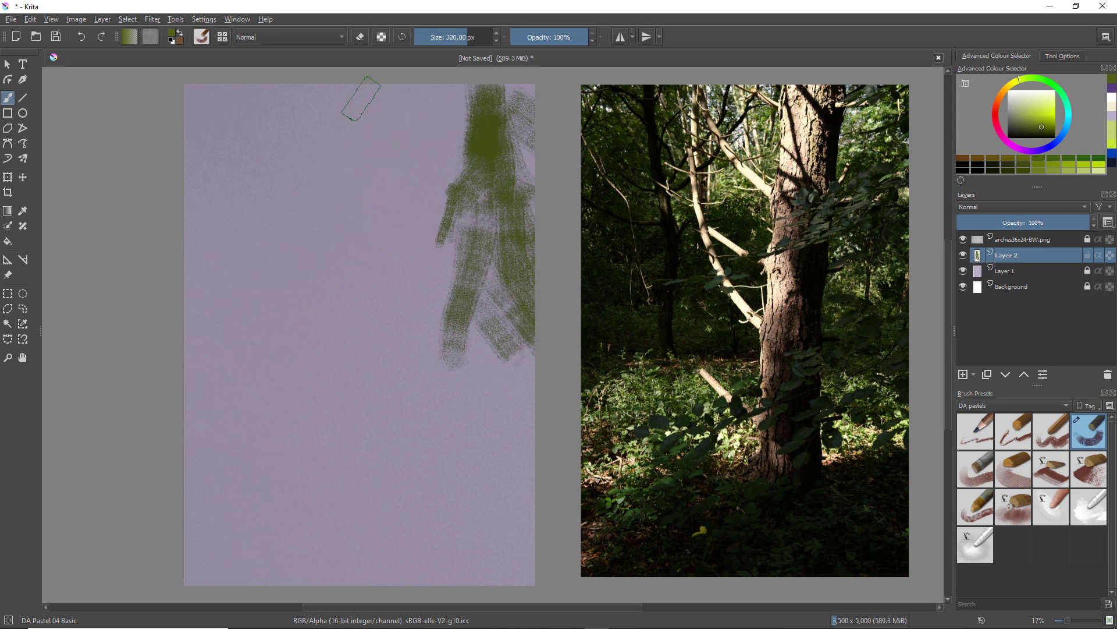
# Block in olive green foliage across the upper left of the canvas, leaving the main trunk area bare.
pyautogui.moveTo(375, 85); pyautogui.dragTo(368, 139)
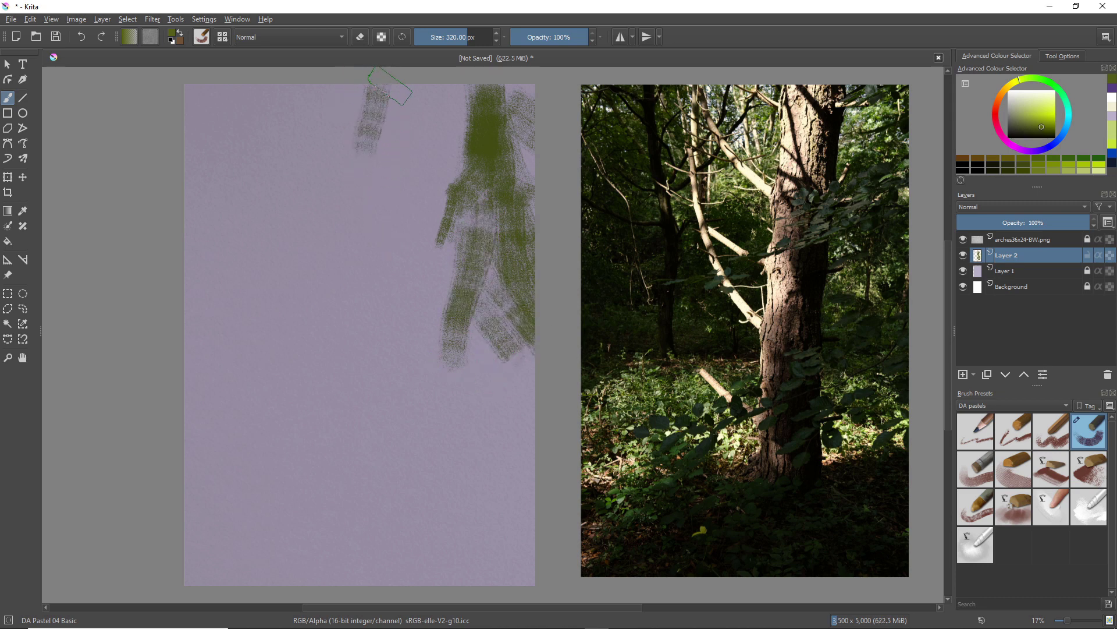
pyautogui.moveTo(384, 87)
pyautogui.mouseDown()
pyautogui.moveTo(367, 195)
pyautogui.moveTo(375, 142)
pyautogui.moveTo(374, 183)
pyautogui.moveTo(311, 118)
pyautogui.moveTo(345, 144)
pyautogui.moveTo(357, 130)
pyautogui.moveTo(331, 76)
pyautogui.moveTo(258, 93)
pyautogui.moveTo(266, 120)
pyautogui.moveTo(216, 92)
pyautogui.moveTo(295, 175)
pyautogui.mouseUp()
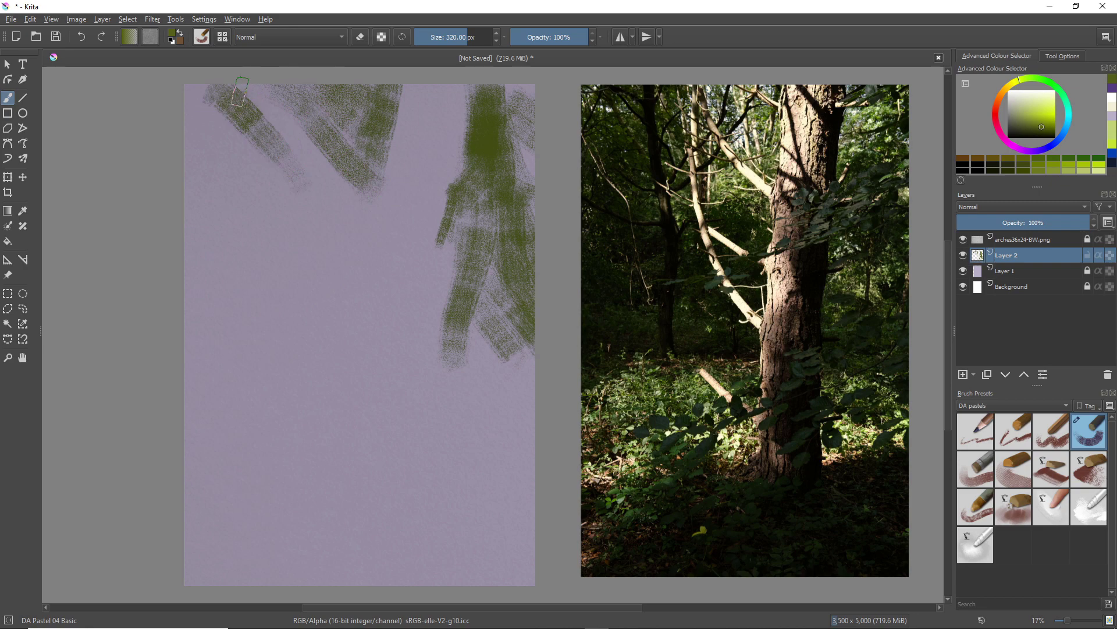
pyautogui.moveTo(240, 92)
pyautogui.mouseDown()
pyautogui.moveTo(282, 152)
pyautogui.moveTo(341, 211)
pyautogui.moveTo(361, 215)
pyautogui.moveTo(353, 328)
pyautogui.moveTo(328, 216)
pyautogui.moveTo(336, 236)
pyautogui.moveTo(316, 235)
pyautogui.moveTo(333, 257)
pyautogui.moveTo(281, 211)
pyautogui.mouseUp()
pyautogui.moveTo(335, 310); pyautogui.dragTo(275, 253)
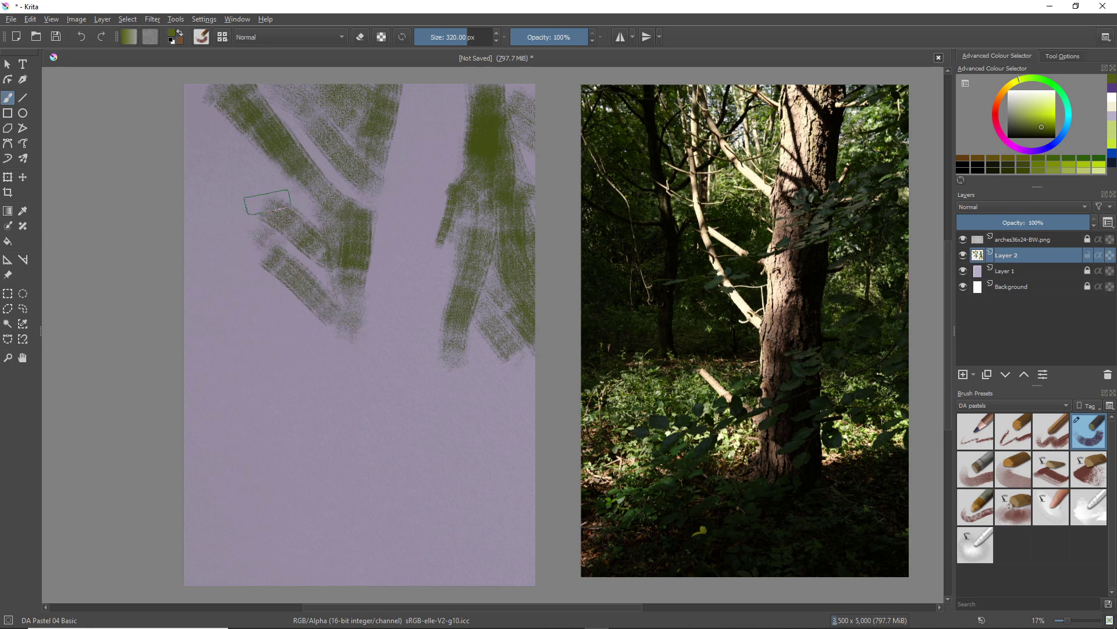
pyautogui.moveTo(269, 145); pyautogui.dragTo(282, 226)
pyautogui.moveTo(286, 174); pyautogui.dragTo(315, 236)
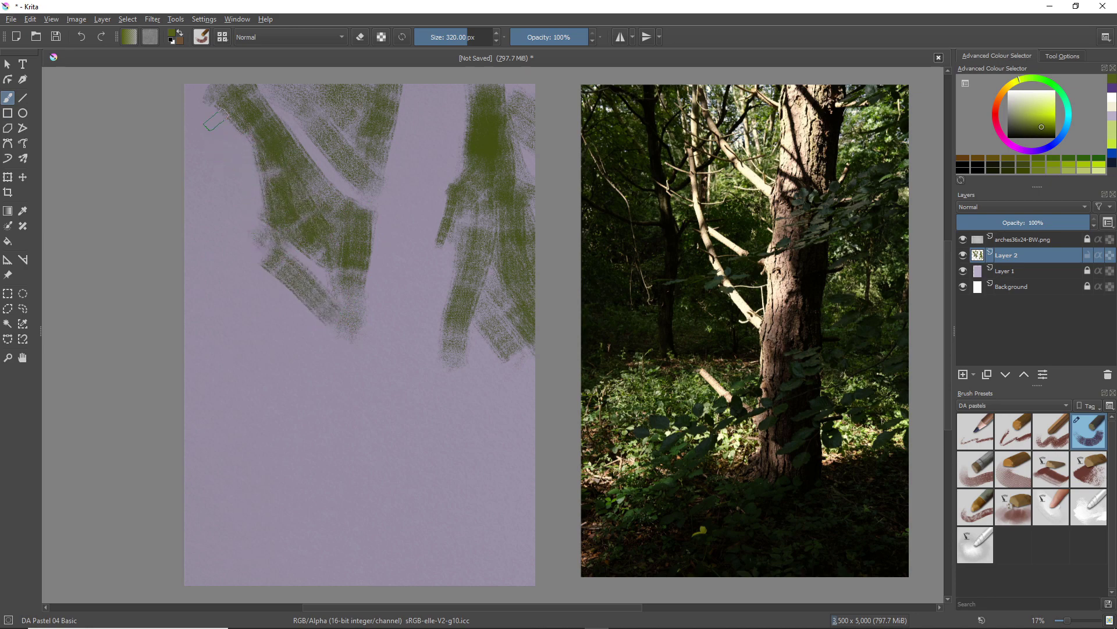
# Extend the olive green foliage down the canvas's left side and below the existing foliage right of the trunk.
pyautogui.moveTo(214, 121)
pyautogui.mouseDown()
pyautogui.moveTo(256, 286)
pyautogui.moveTo(336, 379)
pyautogui.moveTo(342, 429)
pyautogui.mouseUp()
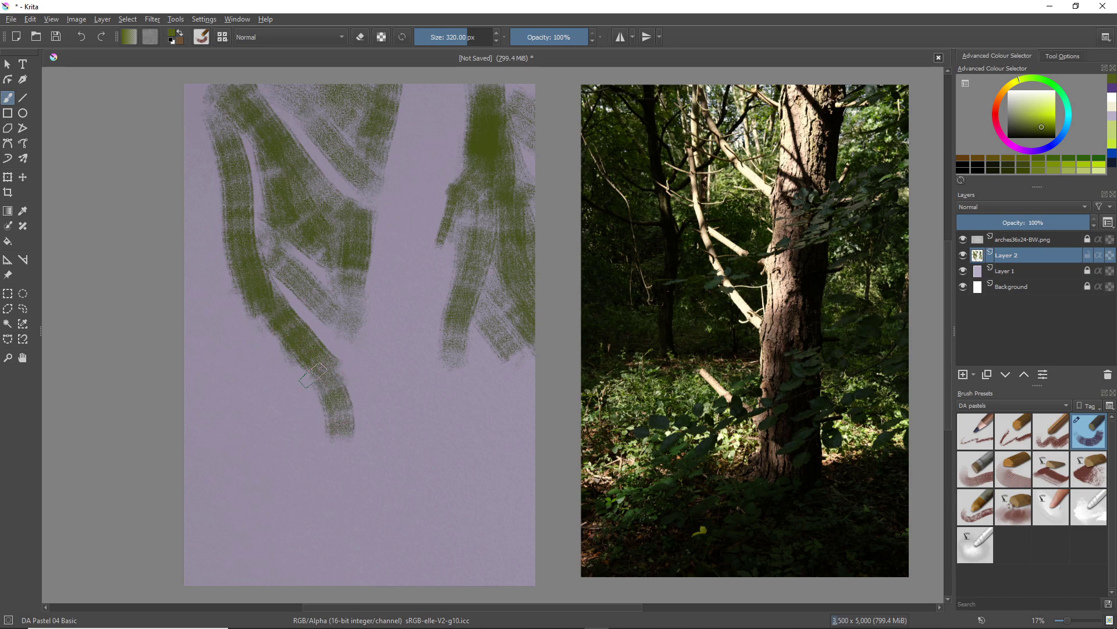
pyautogui.moveTo(314, 366); pyautogui.dragTo(345, 433)
pyautogui.moveTo(334, 334)
pyautogui.mouseDown()
pyautogui.moveTo(359, 376)
pyautogui.moveTo(294, 282)
pyautogui.moveTo(280, 305)
pyautogui.moveTo(245, 279)
pyautogui.moveTo(300, 397)
pyautogui.mouseUp()
pyautogui.moveTo(213, 308)
pyautogui.mouseDown()
pyautogui.moveTo(225, 346)
pyautogui.moveTo(200, 404)
pyautogui.moveTo(245, 337)
pyautogui.moveTo(200, 417)
pyautogui.moveTo(283, 397)
pyautogui.moveTo(316, 440)
pyautogui.moveTo(342, 430)
pyautogui.moveTo(335, 467)
pyautogui.moveTo(317, 423)
pyautogui.moveTo(311, 441)
pyautogui.moveTo(326, 466)
pyautogui.moveTo(304, 466)
pyautogui.moveTo(281, 486)
pyautogui.moveTo(316, 482)
pyautogui.moveTo(307, 510)
pyautogui.moveTo(311, 499)
pyautogui.moveTo(247, 505)
pyautogui.moveTo(291, 493)
pyautogui.moveTo(198, 466)
pyautogui.mouseUp()
pyautogui.moveTo(477, 349)
pyautogui.mouseDown()
pyautogui.moveTo(483, 372)
pyautogui.moveTo(466, 419)
pyautogui.moveTo(483, 326)
pyautogui.moveTo(516, 397)
pyautogui.moveTo(524, 363)
pyautogui.moveTo(478, 387)
pyautogui.moveTo(489, 463)
pyautogui.moveTo(483, 407)
pyautogui.mouseUp()
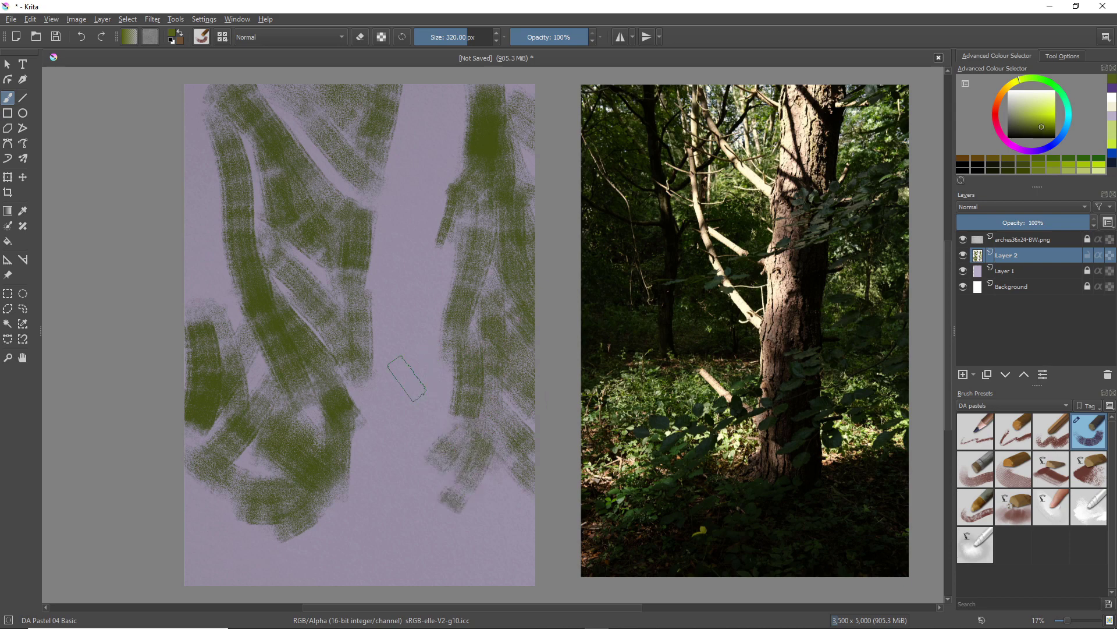
# Switch to a dark purple and block in the forest floor, carrying the shadow up into the lower foliage edges.
pyautogui.rightClick(375, 362)
pyautogui.click(344, 404)
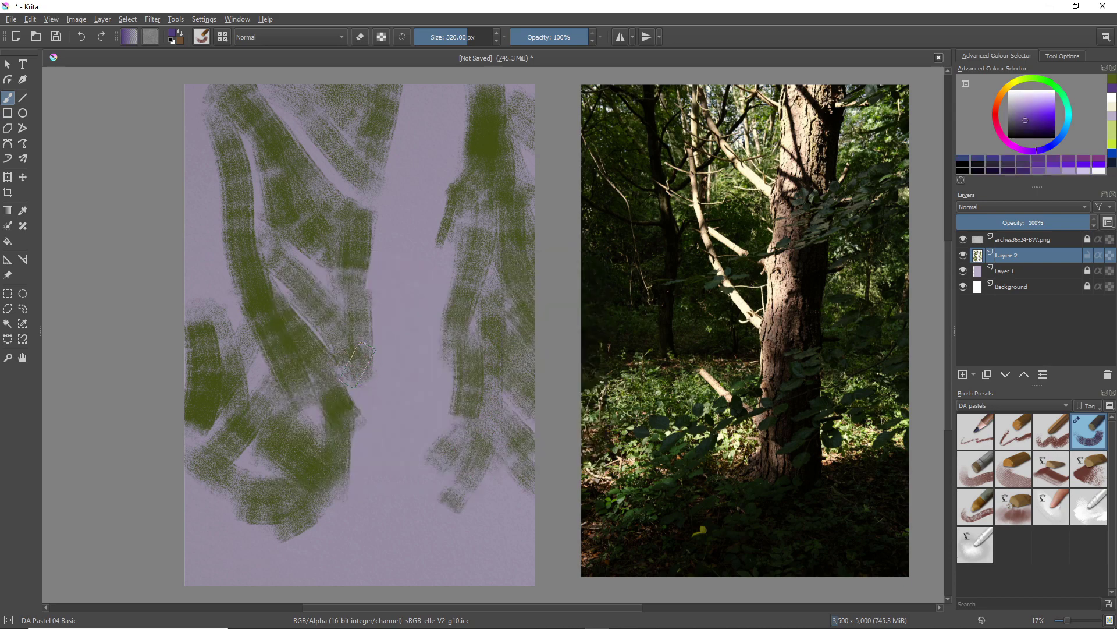
pyautogui.moveTo(457, 442)
pyautogui.mouseDown()
pyautogui.moveTo(439, 421)
pyautogui.moveTo(474, 433)
pyautogui.moveTo(493, 420)
pyautogui.moveTo(459, 474)
pyautogui.moveTo(437, 460)
pyautogui.moveTo(512, 524)
pyautogui.moveTo(460, 477)
pyautogui.moveTo(396, 446)
pyautogui.moveTo(398, 510)
pyautogui.mouseUp()
pyautogui.rightClick(420, 450)
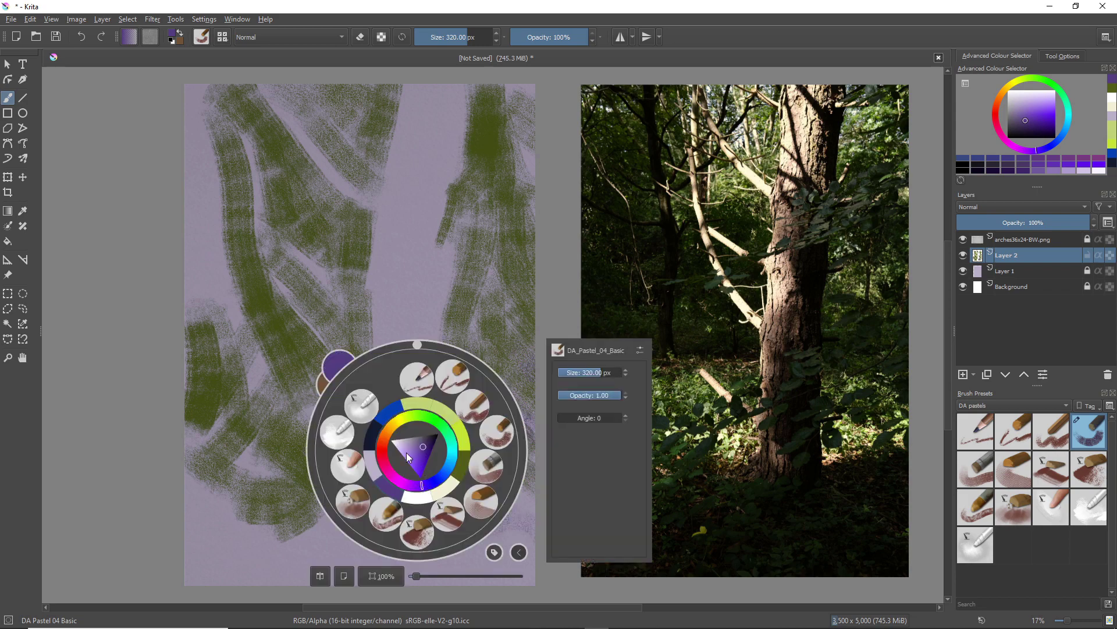
pyautogui.moveTo(421, 444); pyautogui.dragTo(428, 447)
pyautogui.rightClick(427, 447)
pyautogui.moveTo(414, 502)
pyautogui.mouseDown()
pyautogui.moveTo(444, 536)
pyautogui.moveTo(497, 503)
pyautogui.moveTo(527, 507)
pyautogui.moveTo(524, 521)
pyautogui.moveTo(535, 479)
pyautogui.moveTo(529, 523)
pyautogui.moveTo(447, 523)
pyautogui.moveTo(439, 558)
pyautogui.moveTo(528, 574)
pyautogui.moveTo(451, 520)
pyautogui.moveTo(434, 561)
pyautogui.moveTo(376, 466)
pyautogui.moveTo(360, 472)
pyautogui.moveTo(373, 510)
pyautogui.moveTo(390, 497)
pyautogui.moveTo(375, 449)
pyautogui.moveTo(343, 470)
pyautogui.moveTo(331, 452)
pyautogui.moveTo(255, 430)
pyautogui.moveTo(264, 458)
pyautogui.moveTo(354, 422)
pyautogui.moveTo(329, 418)
pyautogui.moveTo(232, 472)
pyautogui.moveTo(260, 471)
pyautogui.moveTo(229, 443)
pyautogui.moveTo(318, 556)
pyautogui.moveTo(270, 492)
pyautogui.moveTo(321, 503)
pyautogui.moveTo(327, 515)
pyautogui.moveTo(289, 517)
pyautogui.moveTo(269, 550)
pyautogui.moveTo(240, 542)
pyautogui.moveTo(267, 518)
pyautogui.moveTo(237, 523)
pyautogui.moveTo(221, 492)
pyautogui.moveTo(190, 492)
pyautogui.moveTo(297, 519)
pyautogui.moveTo(377, 566)
pyautogui.moveTo(369, 530)
pyautogui.moveTo(392, 528)
pyautogui.moveTo(442, 583)
pyautogui.moveTo(401, 594)
pyautogui.moveTo(315, 562)
pyautogui.moveTo(265, 589)
pyautogui.moveTo(165, 561)
pyautogui.mouseUp()
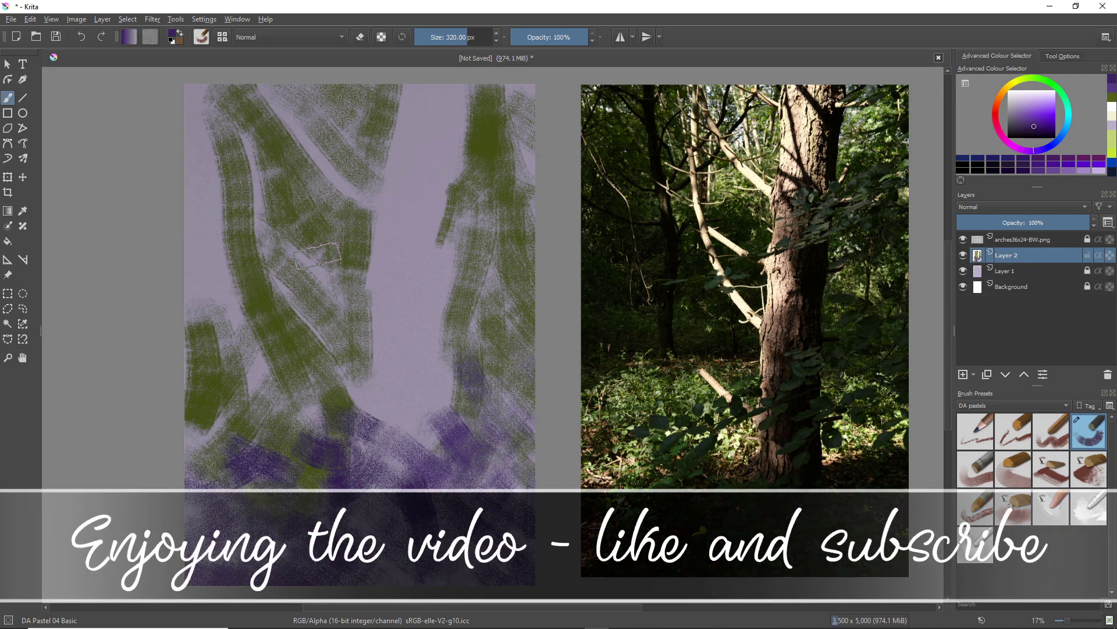
pyautogui.moveTo(343, 343)
pyautogui.mouseDown()
pyautogui.moveTo(358, 354)
pyautogui.moveTo(355, 425)
pyautogui.mouseUp()
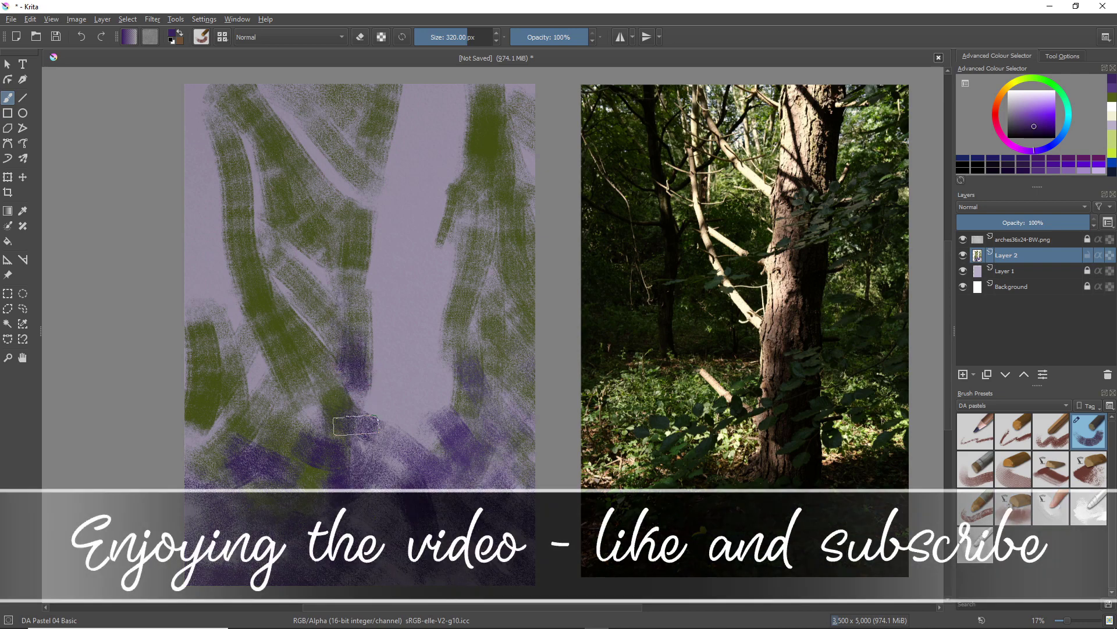
# Paint the main trunk's shadowed right side and its lower part in dark purple at 320 px.
pyautogui.moveTo(429, 369); pyautogui.dragTo(419, 469)
pyautogui.moveTo(424, 408); pyautogui.dragTo(420, 486)
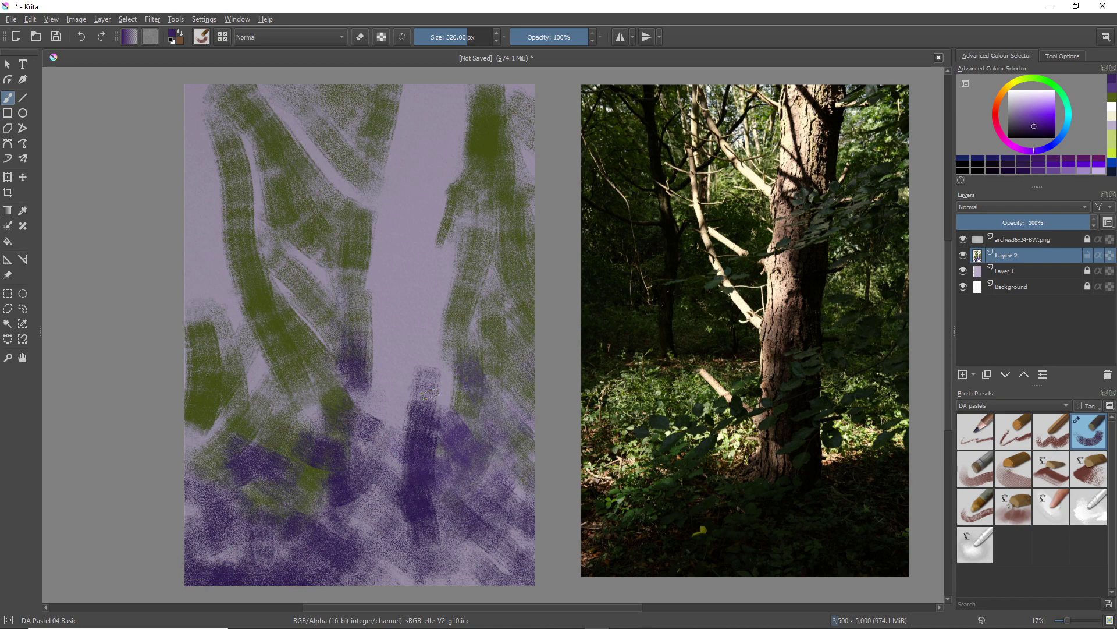
pyautogui.moveTo(428, 376)
pyautogui.mouseDown()
pyautogui.moveTo(437, 321)
pyautogui.moveTo(428, 406)
pyautogui.moveTo(445, 233)
pyautogui.mouseUp()
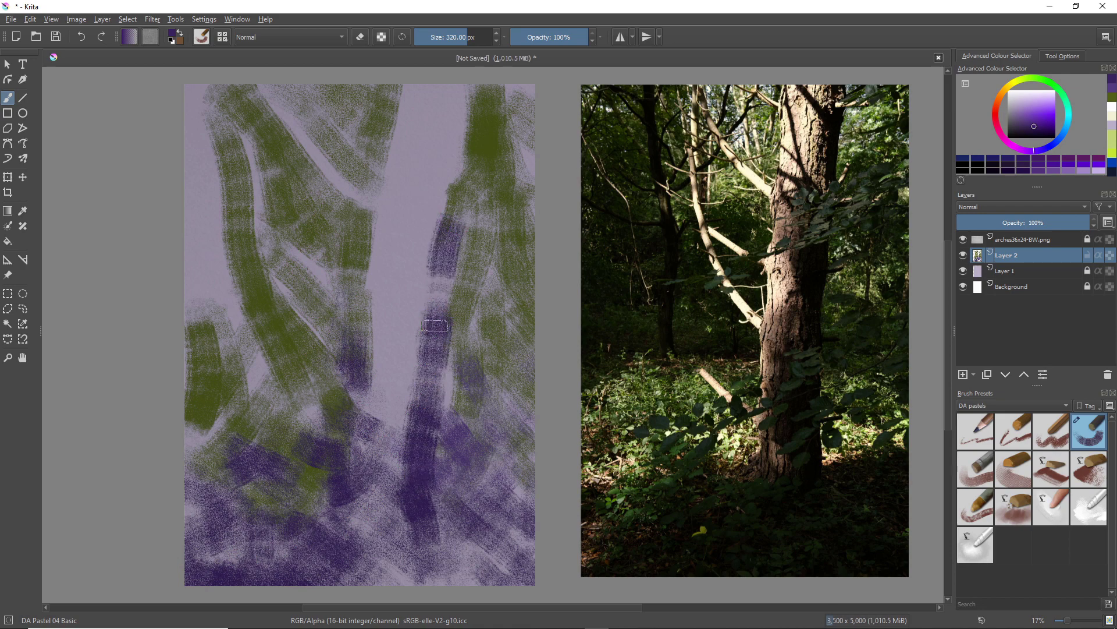
pyautogui.moveTo(434, 352)
pyautogui.mouseDown()
pyautogui.moveTo(430, 400)
pyautogui.moveTo(438, 346)
pyautogui.moveTo(429, 427)
pyautogui.mouseUp()
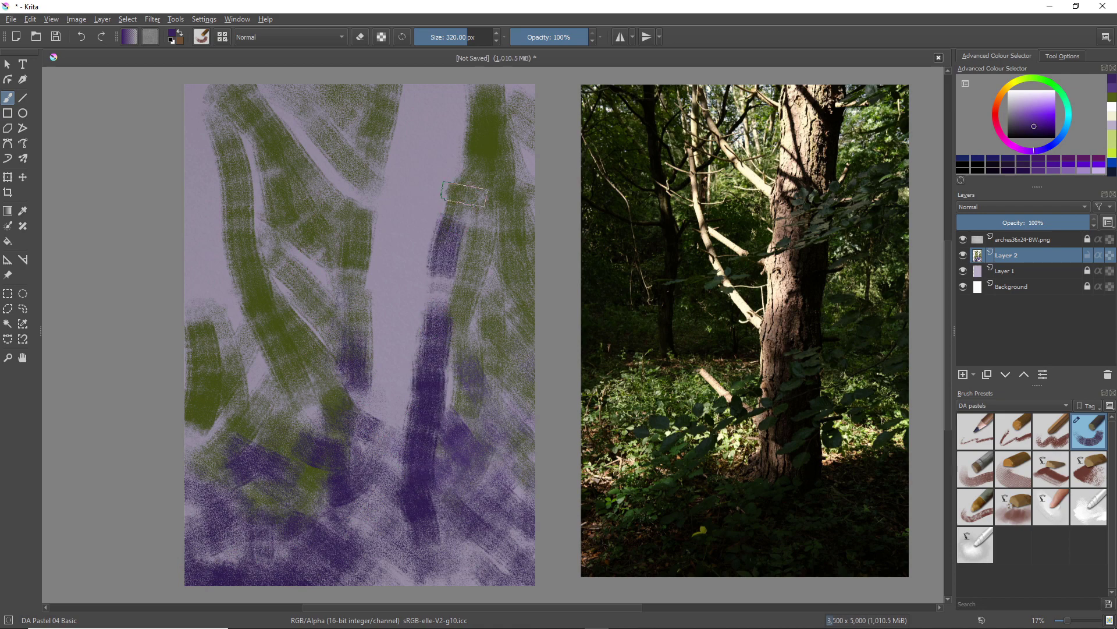
pyautogui.moveTo(437, 142)
pyautogui.mouseDown()
pyautogui.moveTo(452, 189)
pyautogui.moveTo(467, 80)
pyautogui.moveTo(448, 178)
pyautogui.moveTo(443, 141)
pyautogui.moveTo(413, 235)
pyautogui.mouseUp()
pyautogui.moveTo(429, 128); pyautogui.dragTo(434, 146)
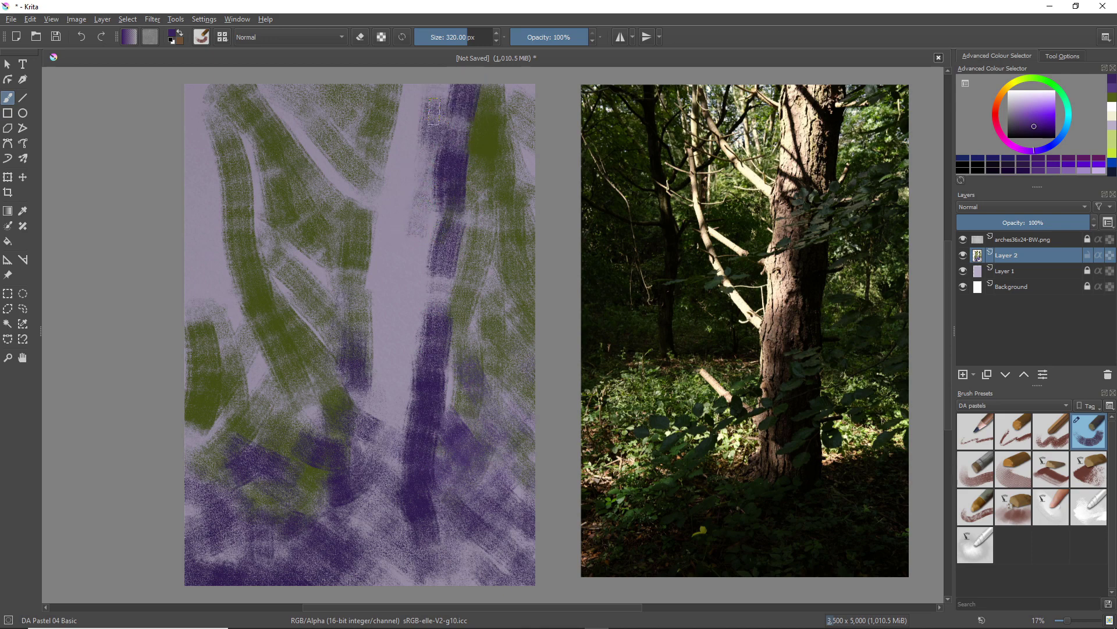
pyautogui.moveTo(430, 262)
pyautogui.mouseDown()
pyautogui.moveTo(407, 317)
pyautogui.moveTo(424, 390)
pyautogui.moveTo(429, 374)
pyautogui.moveTo(424, 474)
pyautogui.moveTo(485, 502)
pyautogui.mouseUp()
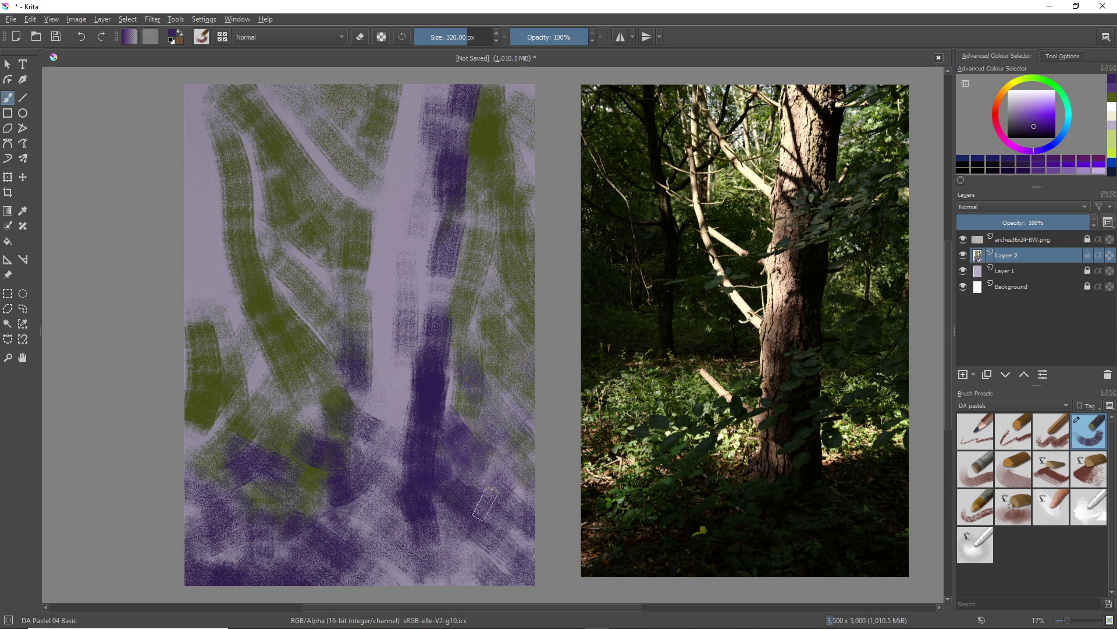
pyautogui.moveTo(408, 357)
pyautogui.mouseDown()
pyautogui.moveTo(406, 396)
pyautogui.moveTo(418, 293)
pyautogui.moveTo(395, 378)
pyautogui.moveTo(391, 421)
pyautogui.moveTo(411, 373)
pyautogui.moveTo(397, 467)
pyautogui.mouseUp()
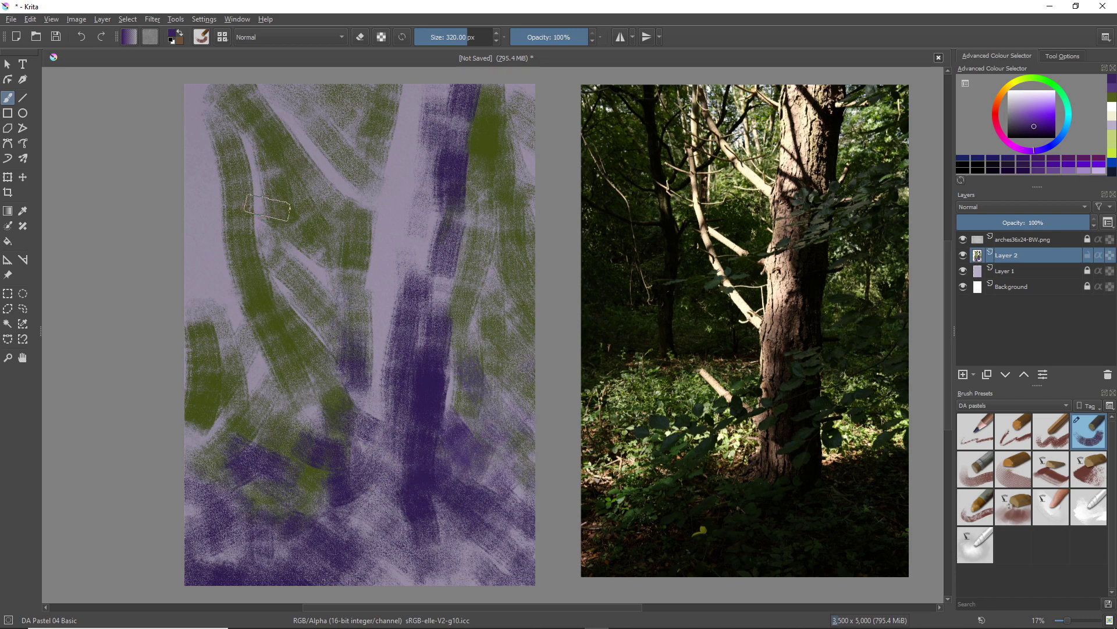
# Reduce the brush to 176 px and paint a slender dark purple background tree left of the main trunk.
pyautogui.moveTo(276, 150)
pyautogui.mouseDown()
pyautogui.moveTo(266, 111)
pyautogui.moveTo(275, 247)
pyautogui.moveTo(272, 180)
pyautogui.moveTo(304, 295)
pyautogui.moveTo(289, 270)
pyautogui.moveTo(279, 325)
pyautogui.moveTo(288, 415)
pyautogui.mouseUp()
pyautogui.moveTo(281, 211)
pyautogui.mouseDown()
pyautogui.moveTo(273, 382)
pyautogui.moveTo(287, 284)
pyautogui.moveTo(248, 389)
pyautogui.mouseUp()
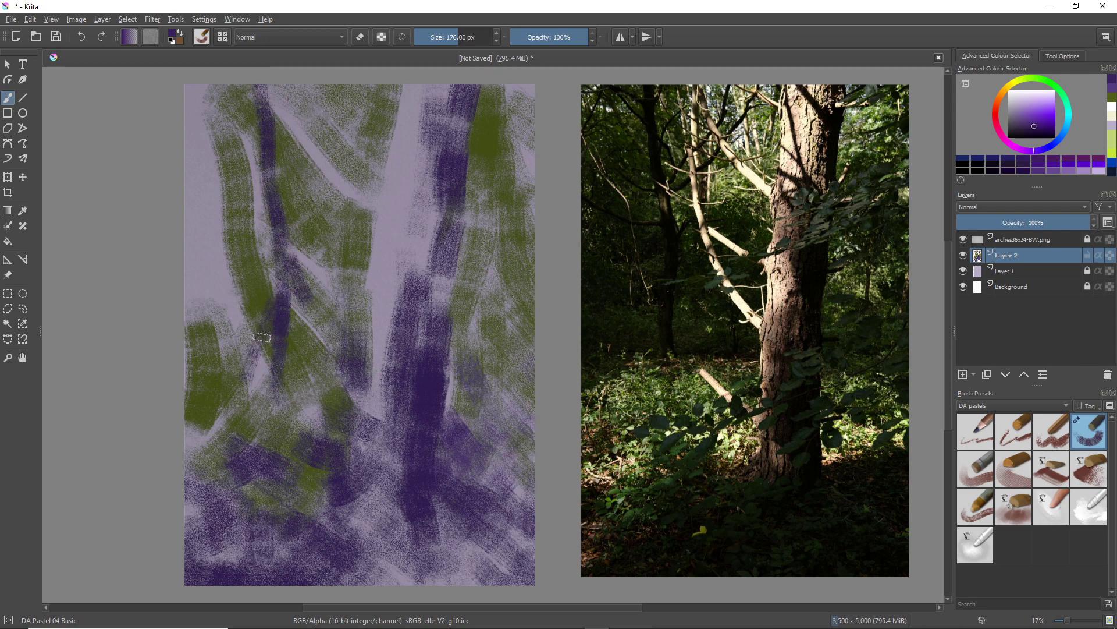
pyautogui.moveTo(274, 306); pyautogui.dragTo(261, 381)
pyautogui.moveTo(272, 329); pyautogui.dragTo(274, 412)
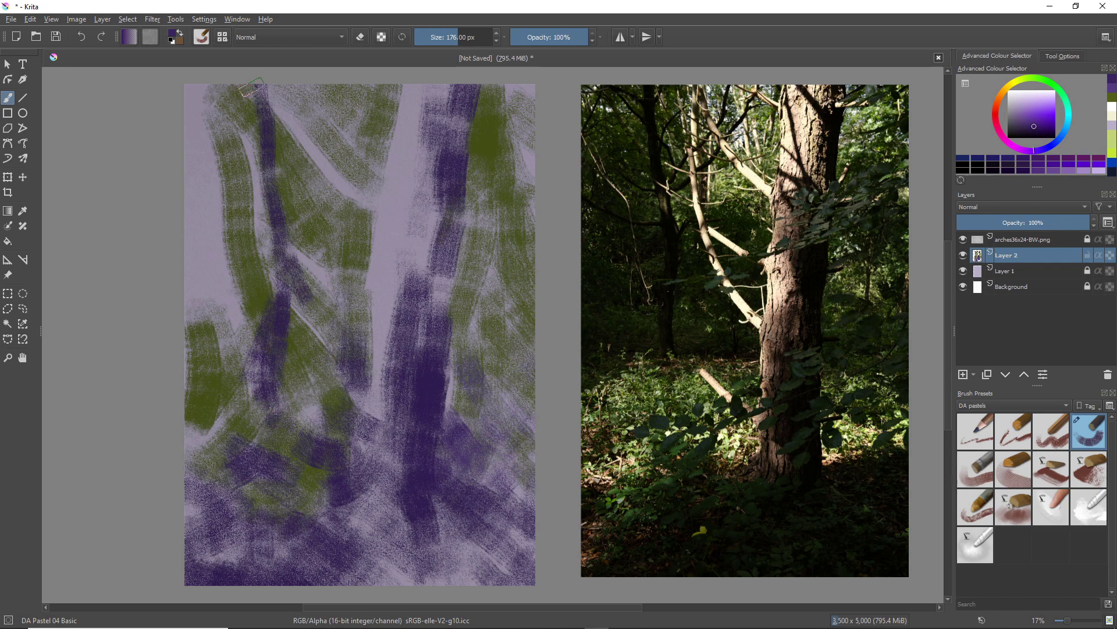
pyautogui.moveTo(254, 122); pyautogui.dragTo(276, 249)
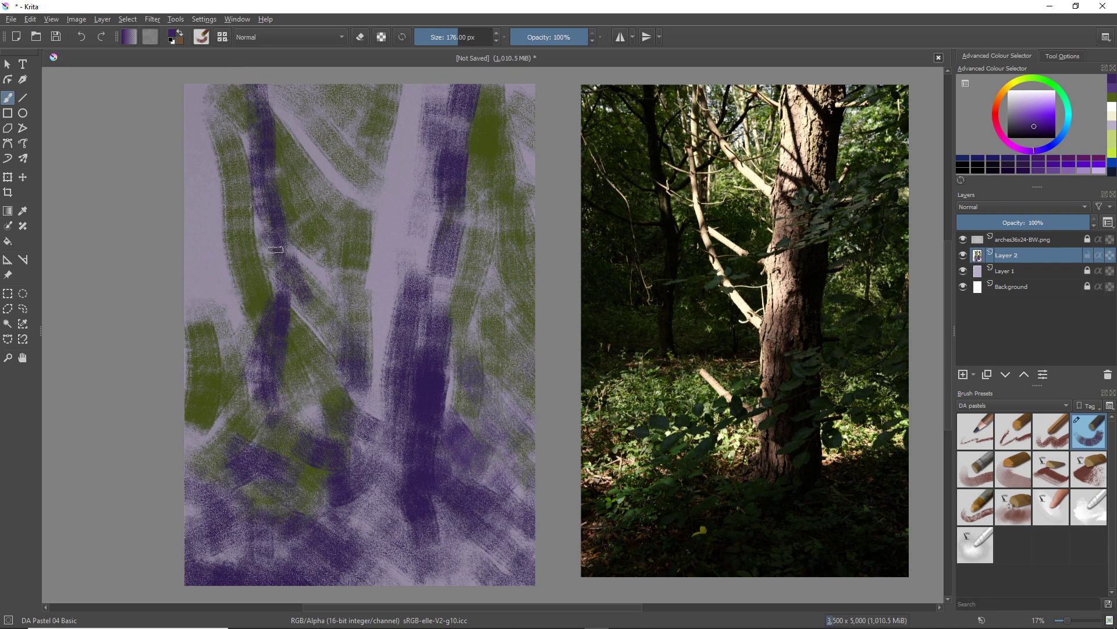
# Sample a muted grey-green from the canvas and paint it along both edges of the background tree.
pyautogui.keyDown('ctrl'); pyautogui.click(284, 197); pyautogui.keyUp('ctrl')
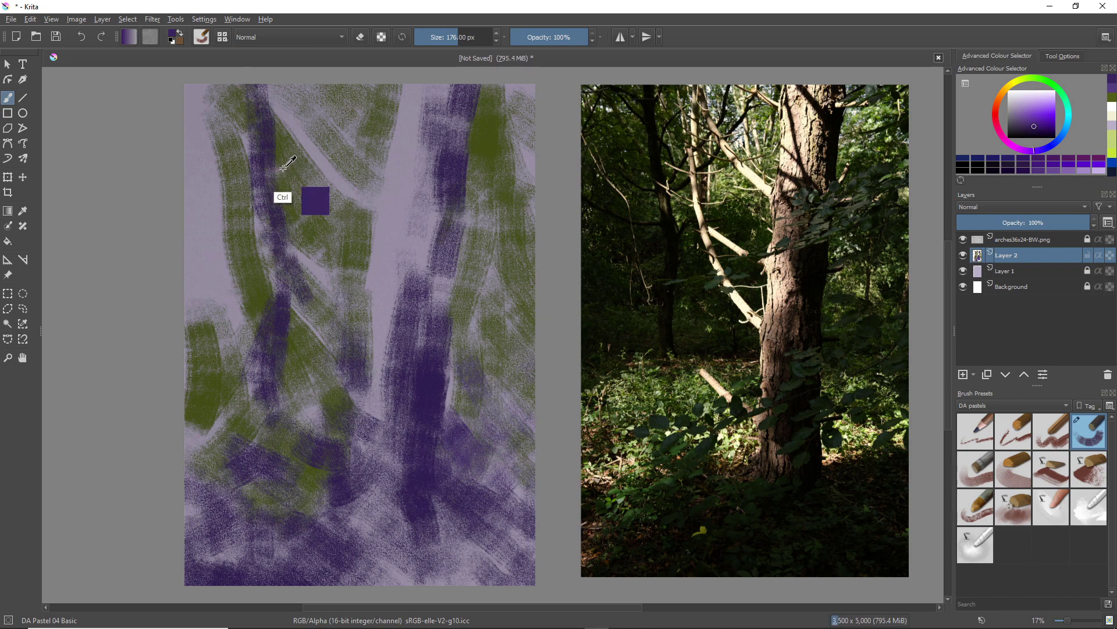
pyautogui.moveTo(272, 119); pyautogui.dragTo(299, 238)
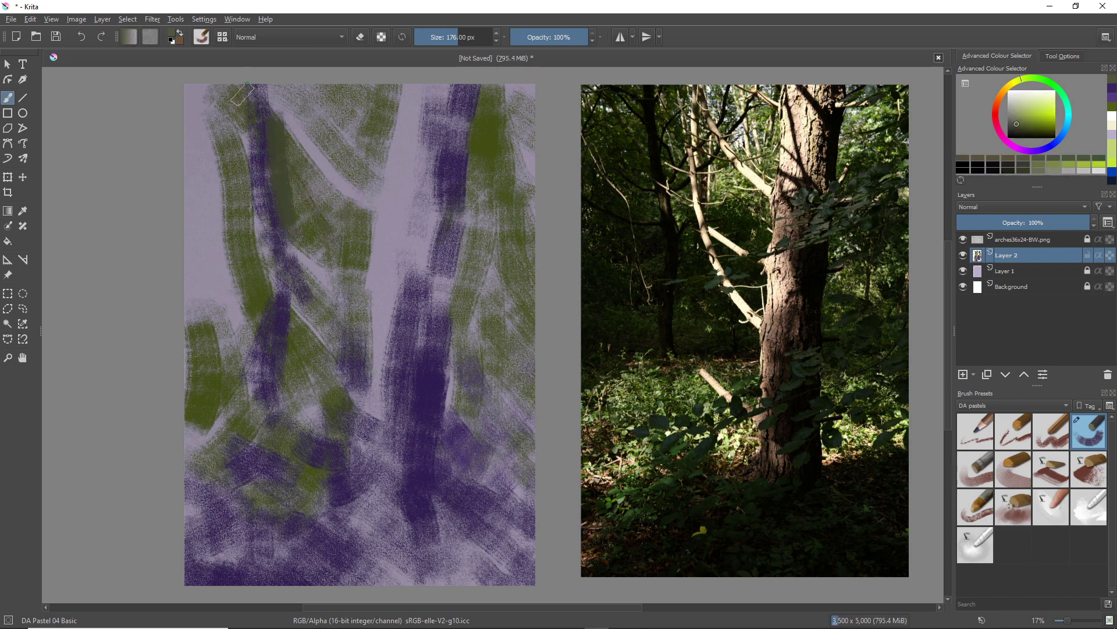
pyautogui.moveTo(243, 93); pyautogui.dragTo(237, 198)
pyautogui.moveTo(288, 261)
pyautogui.mouseDown()
pyautogui.moveTo(306, 298)
pyautogui.moveTo(304, 337)
pyautogui.moveTo(285, 350)
pyautogui.mouseUp()
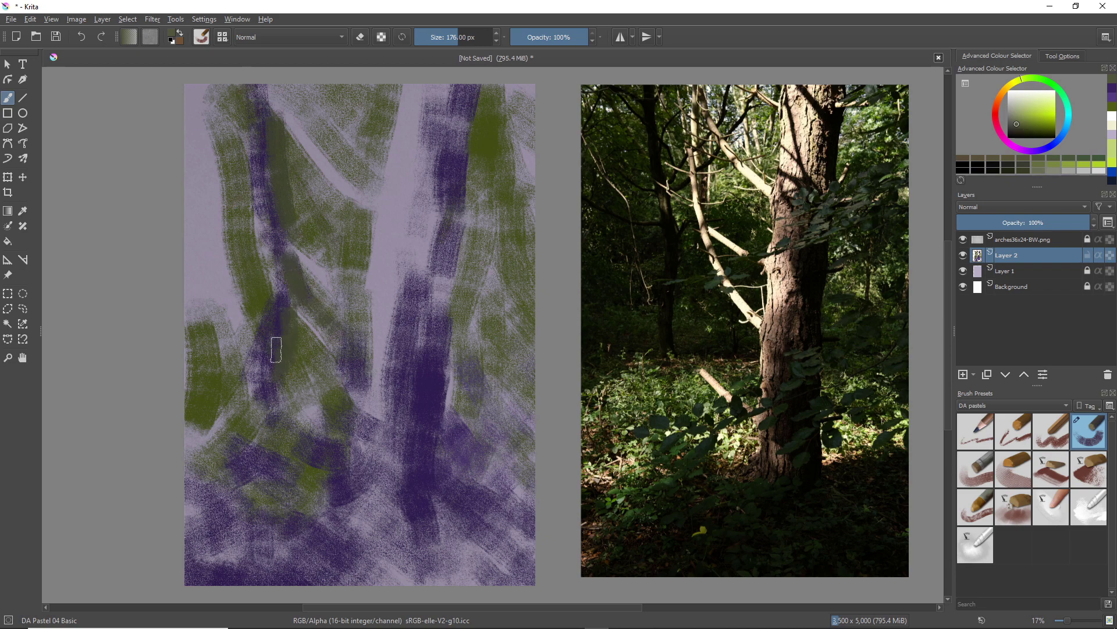
pyautogui.moveTo(263, 299); pyautogui.dragTo(255, 413)
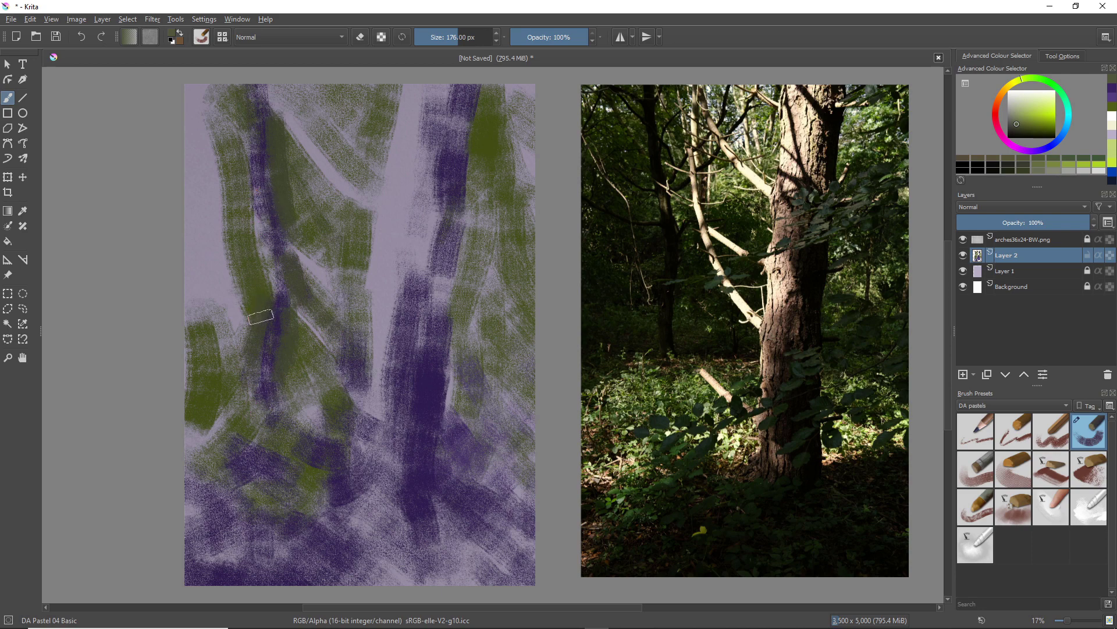
# Sample a greyed dark purple from the background tree, reduce the brush to 59 px and paint its thin branches and a root.
pyautogui.keyDown('ctrl'); pyautogui.click(282, 302); pyautogui.keyUp('ctrl')
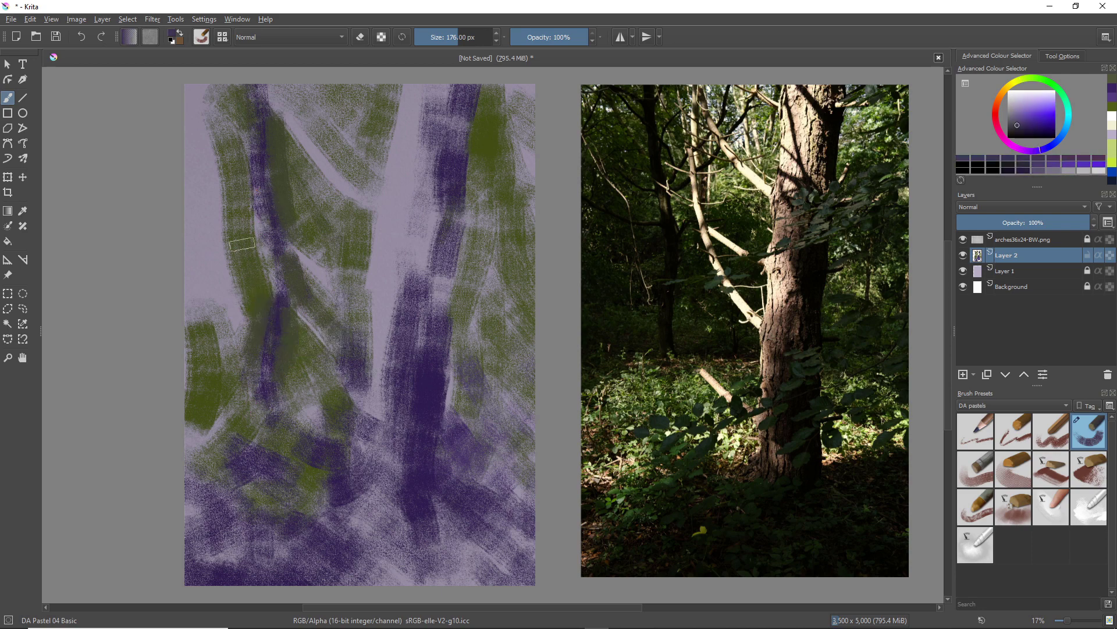
pyautogui.press('[')
pyautogui.press('[')
pyautogui.press('[')
pyautogui.moveTo(217, 100); pyautogui.dragTo(243, 145)
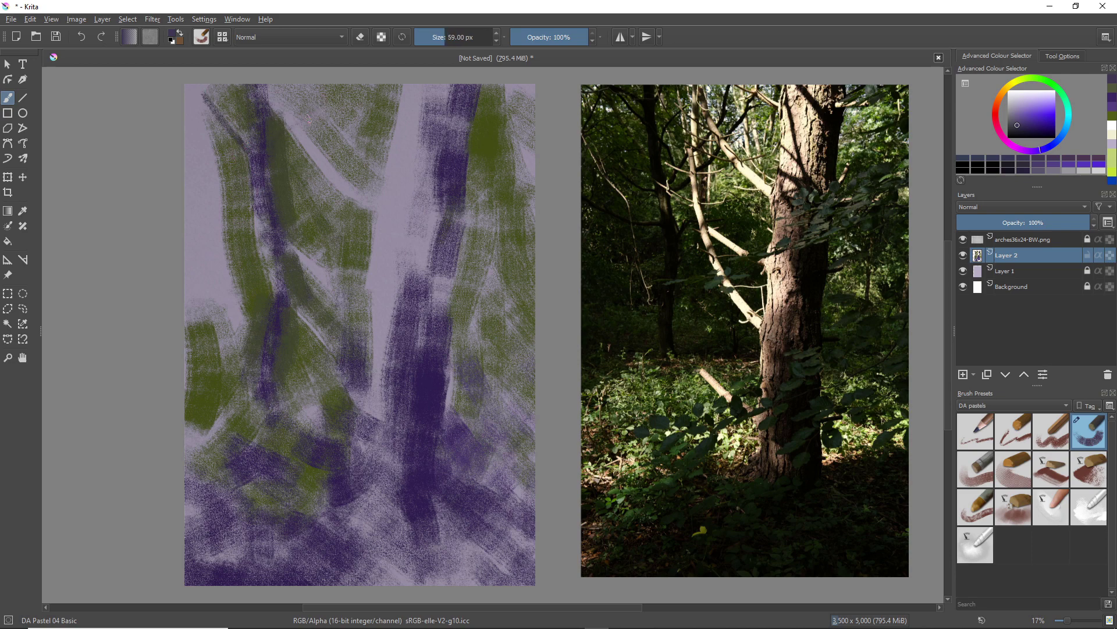
pyautogui.moveTo(295, 137); pyautogui.dragTo(343, 100)
pyautogui.moveTo(337, 179); pyautogui.dragTo(295, 216)
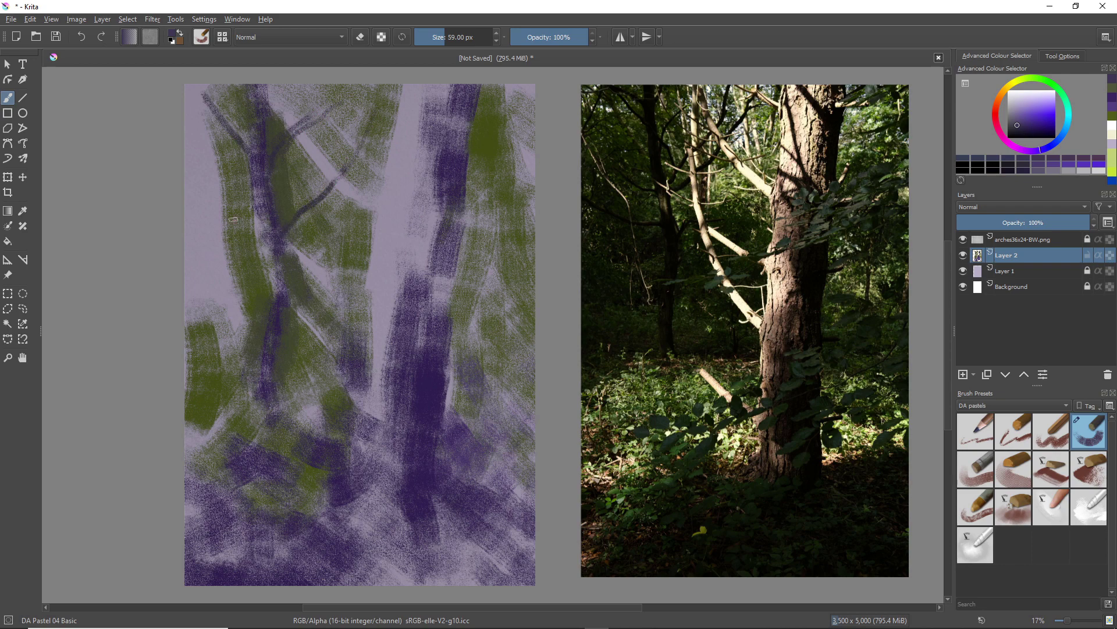
pyautogui.moveTo(222, 193); pyautogui.dragTo(256, 231)
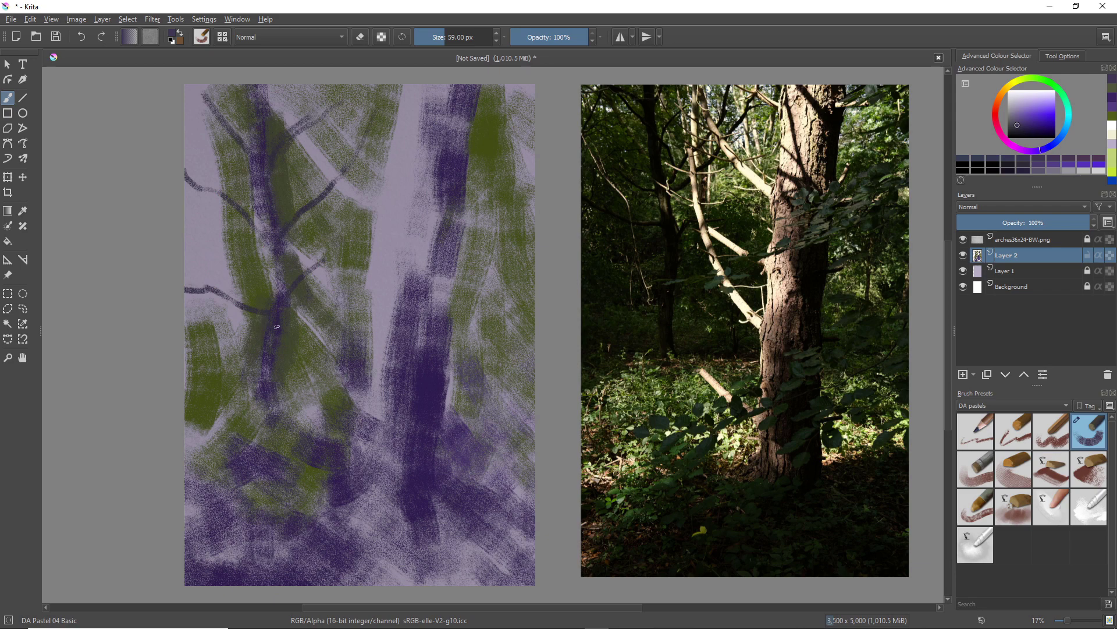
pyautogui.moveTo(287, 386); pyautogui.dragTo(308, 412)
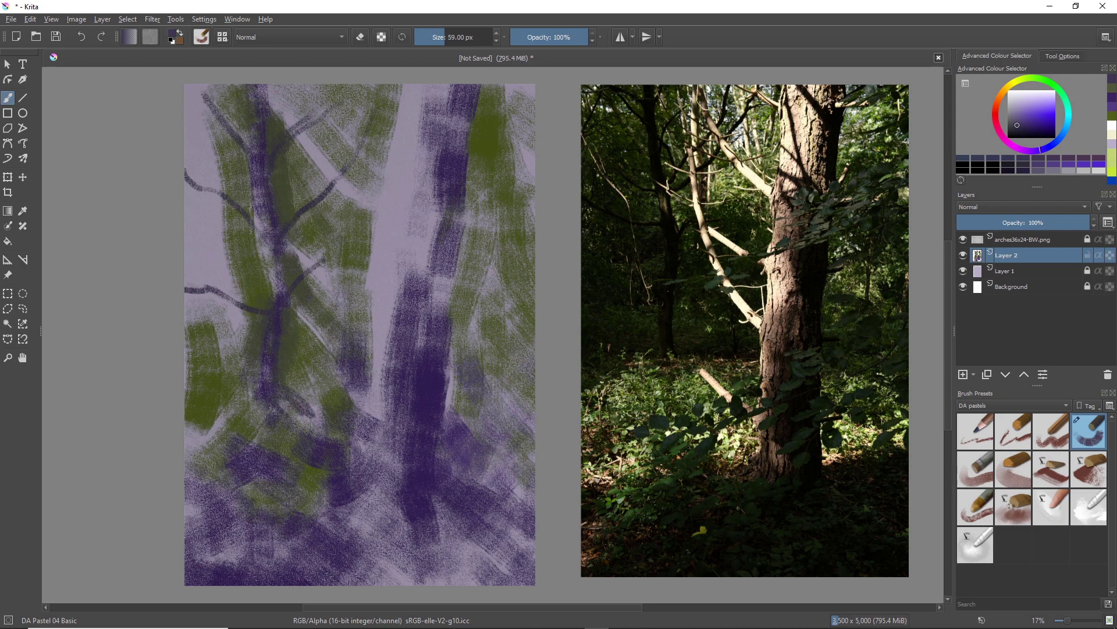
# Pick a pale cream and, at 118 px, paint the main trunk's upper-left branch and the sunlit upper edge of the trunk.
pyautogui.rightClick(395, 321)
pyautogui.click(423, 382)
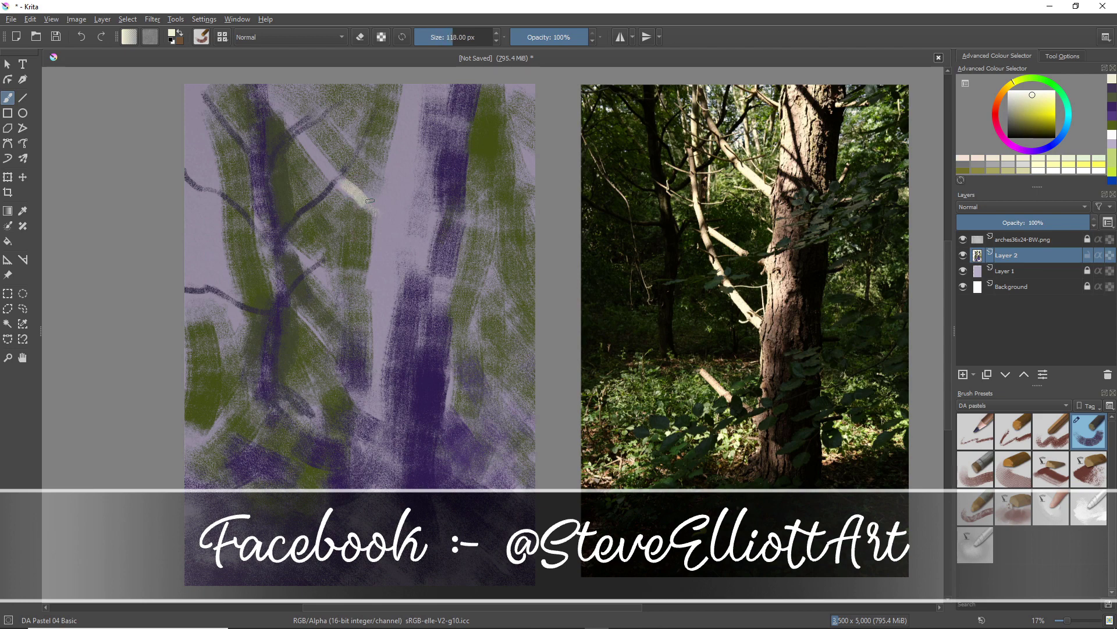
pyautogui.moveTo(313, 151)
pyautogui.mouseDown()
pyautogui.moveTo(347, 186)
pyautogui.moveTo(328, 171)
pyautogui.mouseUp()
pyautogui.moveTo(391, 189)
pyautogui.mouseDown()
pyautogui.moveTo(404, 128)
pyautogui.moveTo(386, 204)
pyautogui.mouseUp()
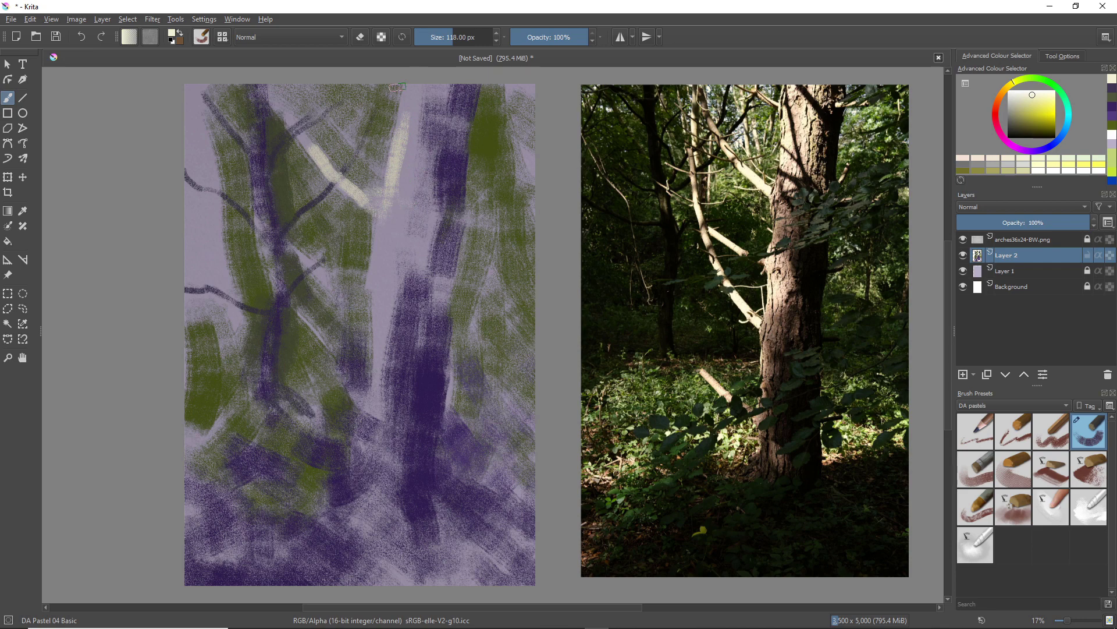
pyautogui.moveTo(400, 86); pyautogui.dragTo(399, 138)
pyautogui.moveTo(428, 87)
pyautogui.mouseDown()
pyautogui.moveTo(451, 114)
pyautogui.moveTo(459, 107)
pyautogui.moveTo(419, 140)
pyautogui.moveTo(418, 201)
pyautogui.mouseUp()
# Enlarge the brush to 201 px and paint cream light down the main trunk's left side, finishing near its base at 176 px.
pyautogui.press(']')
pyautogui.press(']')
pyautogui.press(']')
pyautogui.press(']')
pyautogui.press(']')
pyautogui.press(']')
pyautogui.press(']')
pyautogui.press(']')
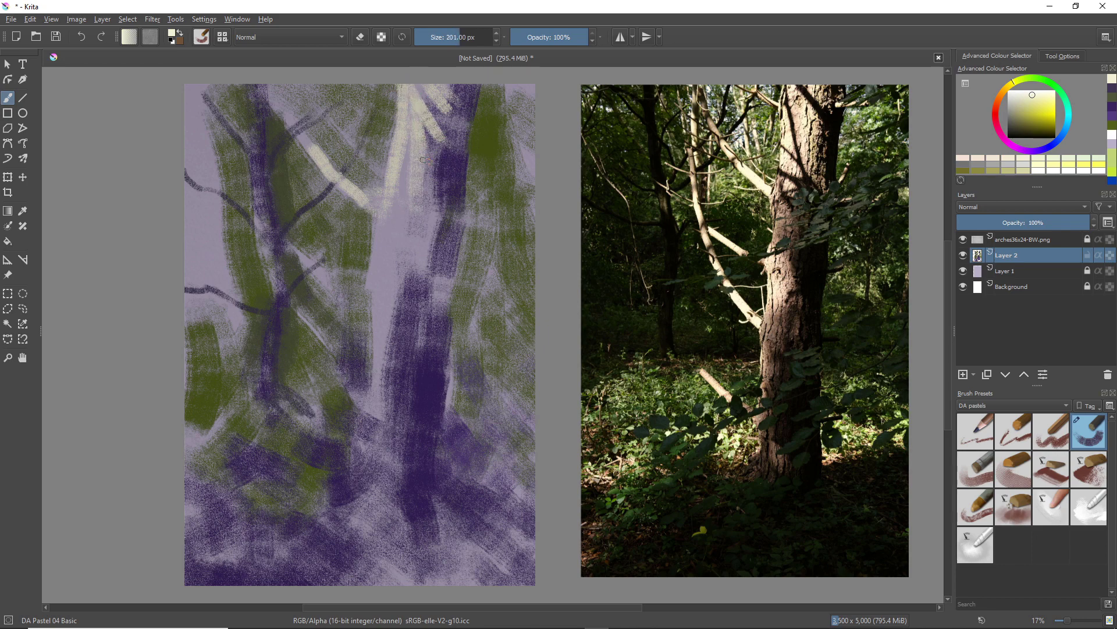
pyautogui.moveTo(427, 133)
pyautogui.mouseDown()
pyautogui.moveTo(419, 152)
pyautogui.moveTo(447, 149)
pyautogui.moveTo(415, 177)
pyautogui.moveTo(400, 156)
pyautogui.moveTo(410, 232)
pyautogui.moveTo(423, 173)
pyautogui.moveTo(430, 229)
pyautogui.mouseUp()
pyautogui.moveTo(430, 172); pyautogui.dragTo(440, 211)
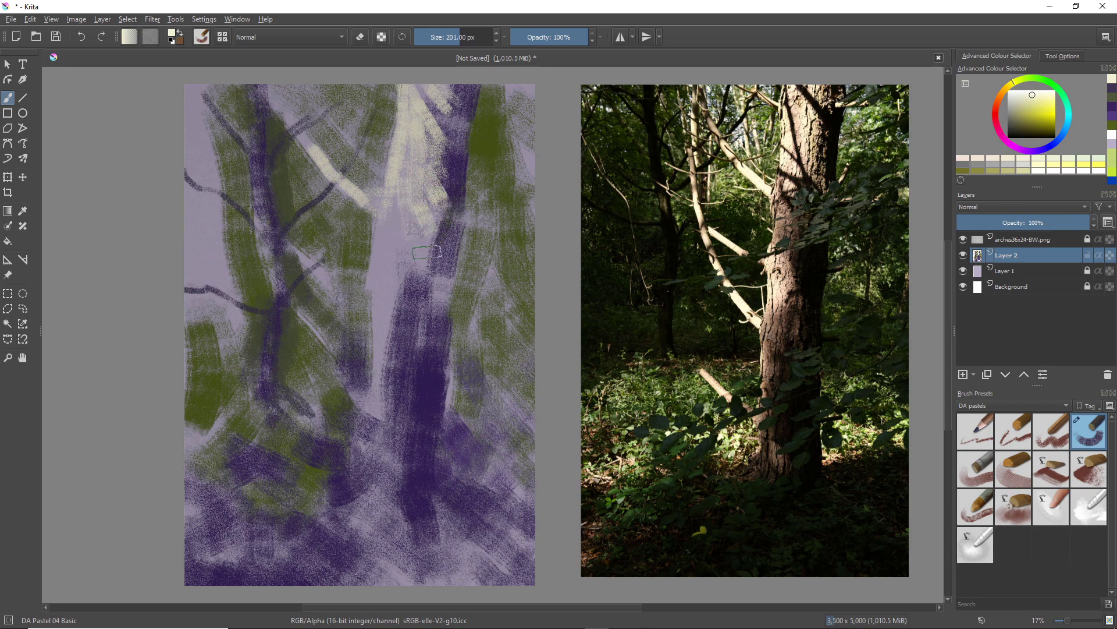
pyautogui.moveTo(401, 171)
pyautogui.mouseDown()
pyautogui.moveTo(389, 231)
pyautogui.moveTo(412, 197)
pyautogui.moveTo(412, 182)
pyautogui.moveTo(387, 216)
pyautogui.moveTo(373, 288)
pyautogui.moveTo(387, 227)
pyautogui.moveTo(377, 361)
pyautogui.moveTo(377, 299)
pyautogui.moveTo(374, 332)
pyautogui.moveTo(386, 295)
pyautogui.moveTo(401, 333)
pyautogui.moveTo(409, 312)
pyautogui.moveTo(408, 289)
pyautogui.moveTo(378, 308)
pyautogui.moveTo(388, 309)
pyautogui.moveTo(385, 333)
pyautogui.mouseUp()
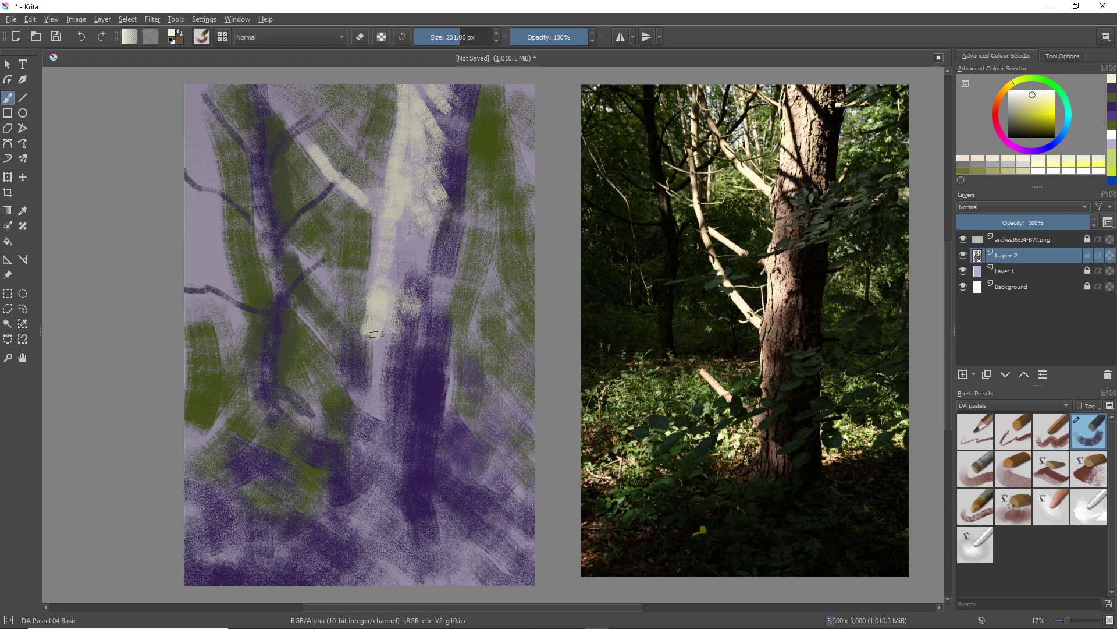
pyautogui.press('[')
pyautogui.press('[')
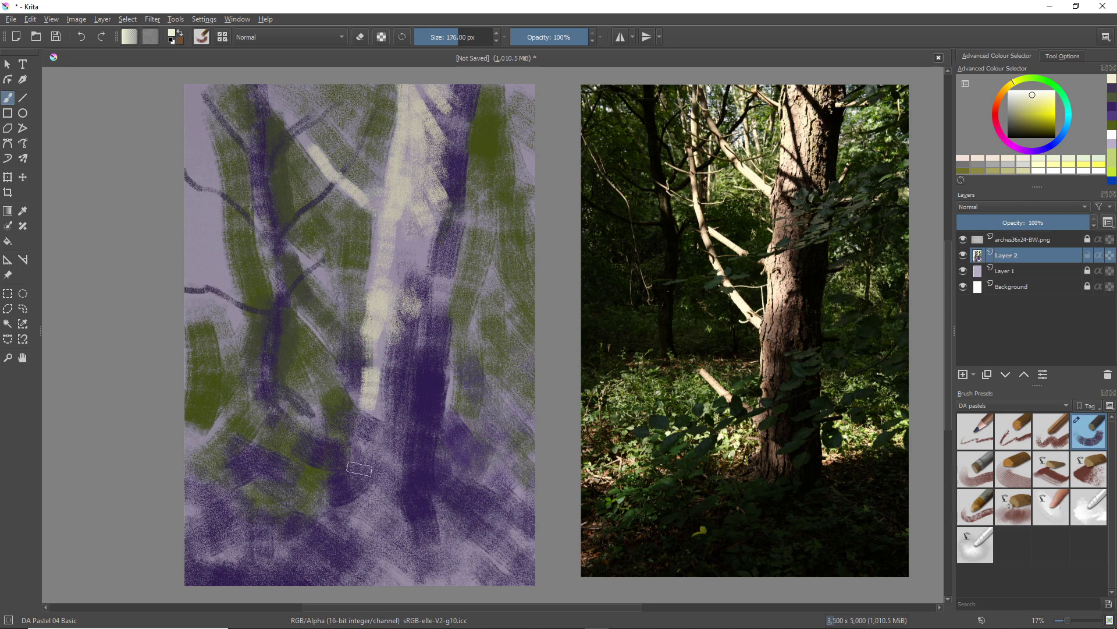
# Reduce the brush to 63 px and paint a short cream broken branch left of the main trunk's base.
pyautogui.press('[')
pyautogui.press('[')
pyautogui.press('[')
pyautogui.press('[')
pyautogui.press('[')
pyautogui.press('[')
pyautogui.press('[')
pyautogui.press('[')
pyautogui.press('[')
pyautogui.press('[')
pyautogui.press('[')
pyautogui.press('[')
pyautogui.press('[')
pyautogui.press('[')
pyautogui.press('[')
pyautogui.press('[')
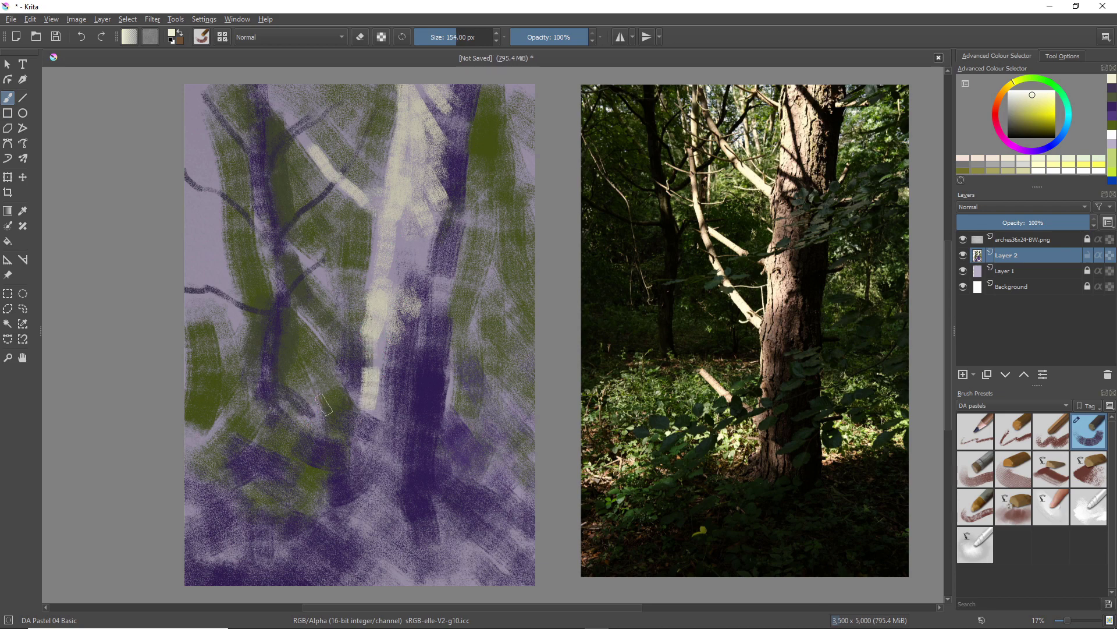
pyautogui.moveTo(302, 376); pyautogui.dragTo(330, 414)
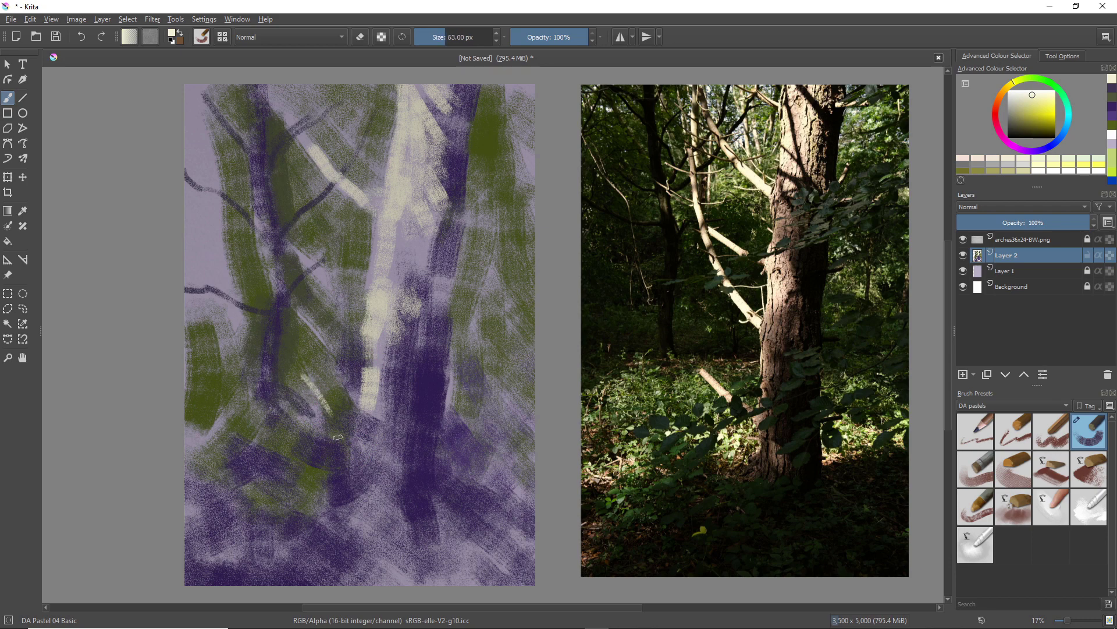
# Set the brush to 84 px and paint the long curved cream branch and a short middle branch left of the trunk, joining the upper branch to it.
pyautogui.press(']')
pyautogui.moveTo(324, 298)
pyautogui.mouseDown()
pyautogui.moveTo(367, 335)
pyautogui.moveTo(303, 278)
pyautogui.moveTo(346, 317)
pyautogui.moveTo(370, 305)
pyautogui.moveTo(353, 320)
pyautogui.mouseUp()
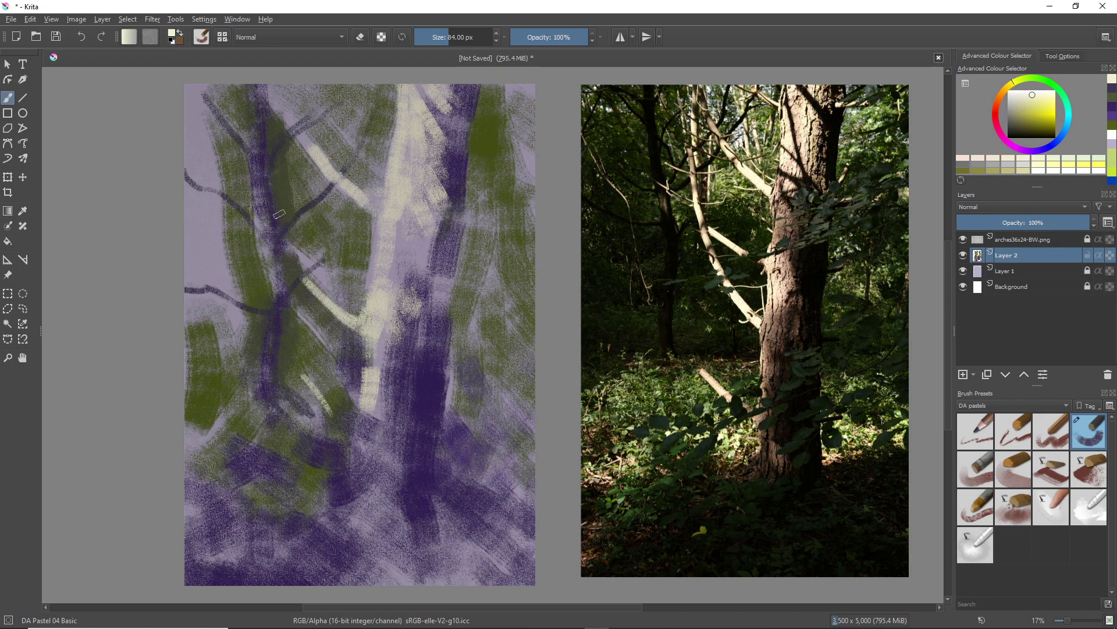
pyautogui.moveTo(279, 202); pyautogui.dragTo(296, 260)
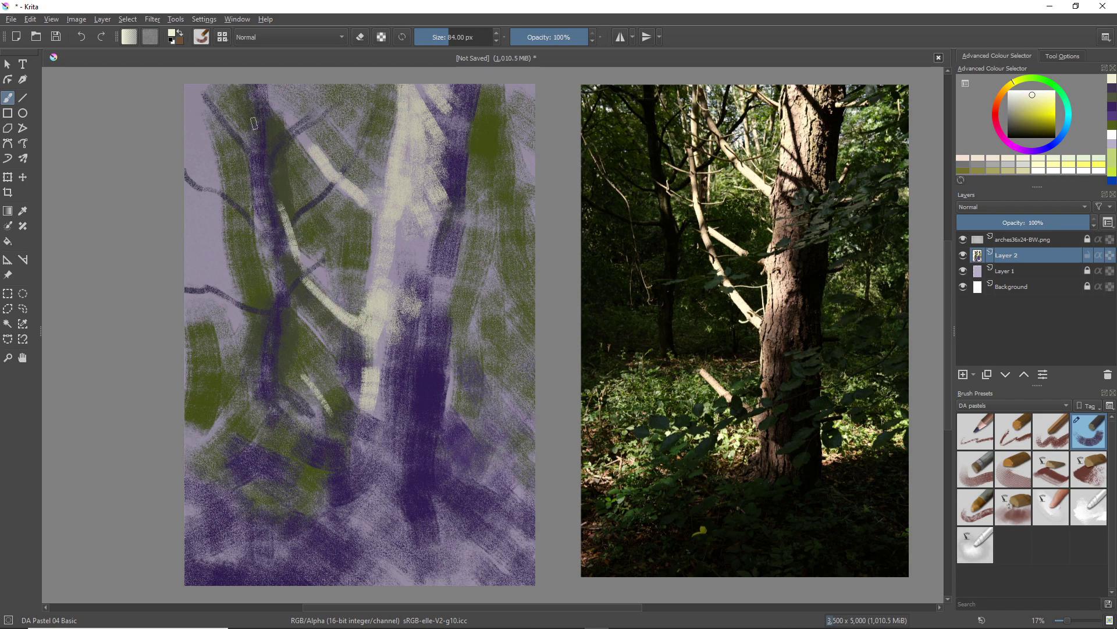
pyautogui.moveTo(267, 139); pyautogui.dragTo(282, 195)
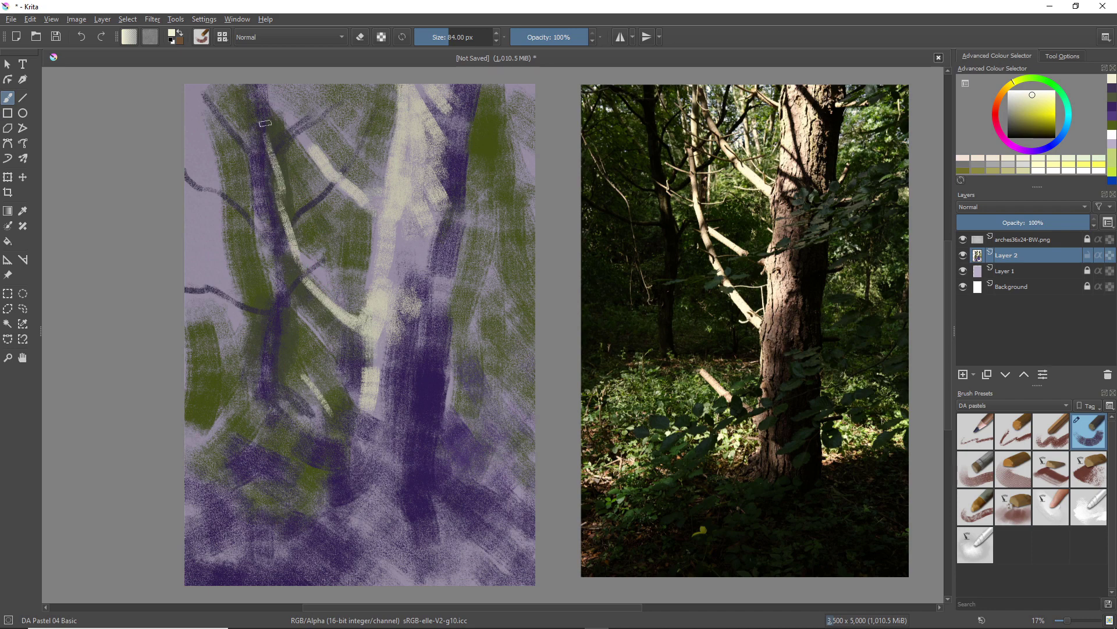
pyautogui.moveTo(271, 127); pyautogui.dragTo(284, 215)
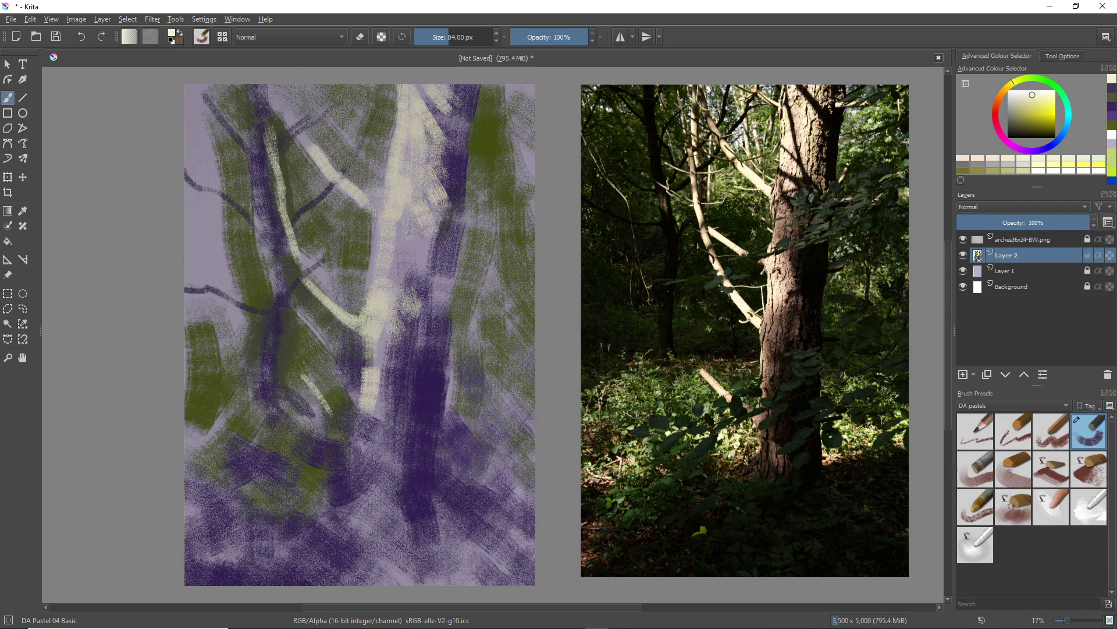
pyautogui.moveTo(376, 195); pyautogui.dragTo(362, 197)
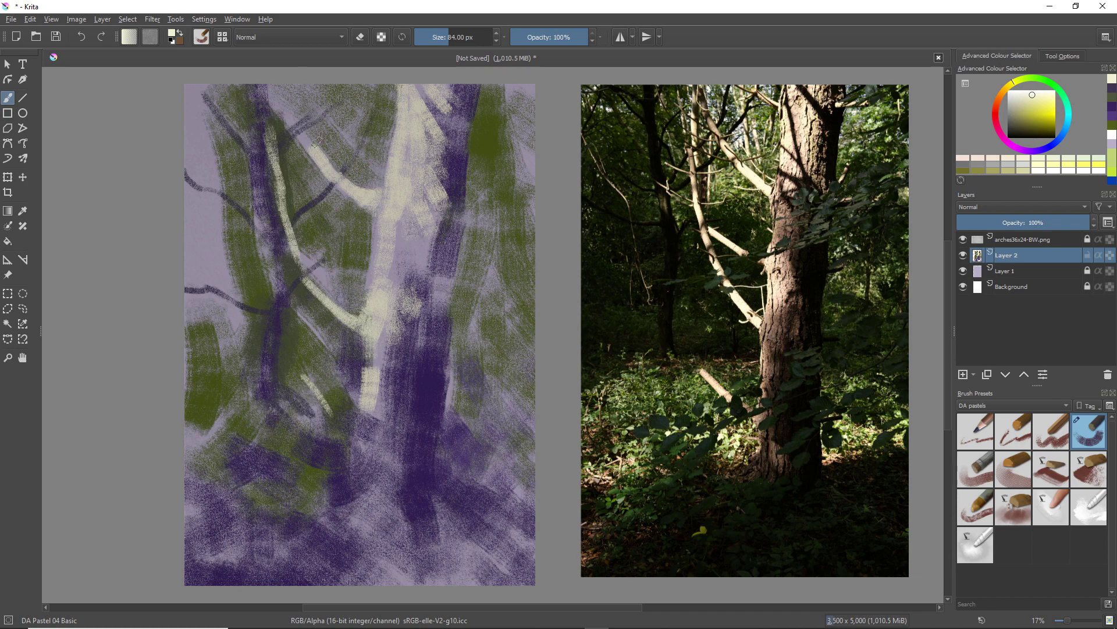
pyautogui.moveTo(309, 245)
pyautogui.mouseDown()
pyautogui.moveTo(357, 270)
pyautogui.moveTo(311, 242)
pyautogui.moveTo(325, 252)
pyautogui.mouseUp()
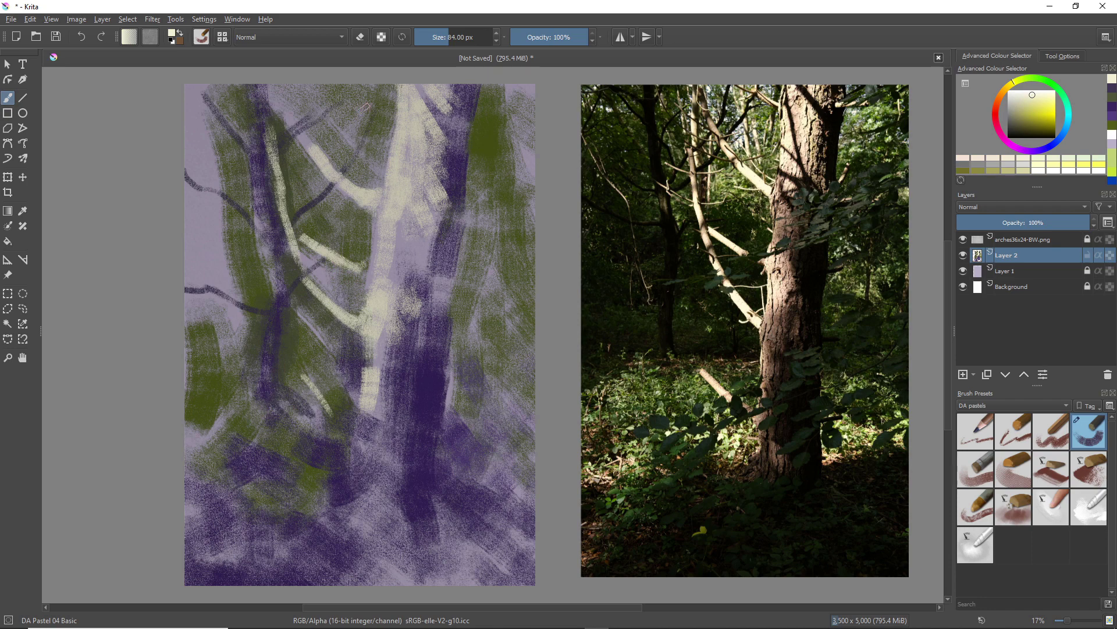
# Reduce the brush to 51 px and paint thin cream twigs at the trunk's upper left and one reaching out to its right.
pyautogui.press('[')
pyautogui.press('[')
pyautogui.press('[')
pyautogui.press('[')
pyautogui.press('[')
pyautogui.press('[')
pyautogui.moveTo(348, 85); pyautogui.dragTo(399, 123)
pyautogui.moveTo(332, 85); pyautogui.dragTo(376, 106)
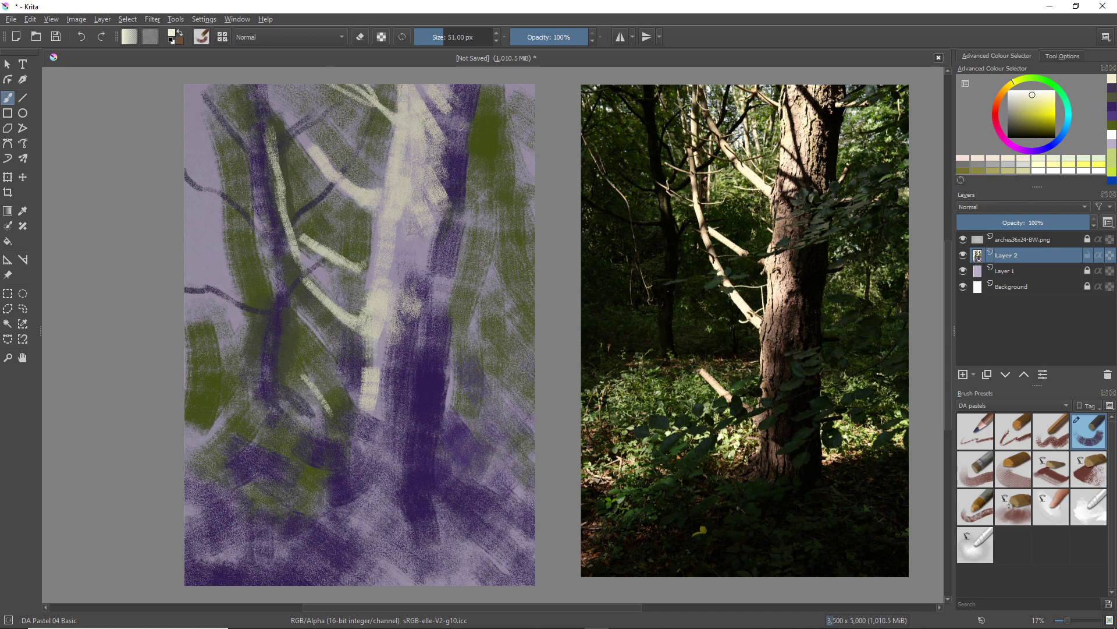
pyautogui.moveTo(464, 118); pyautogui.dragTo(501, 114)
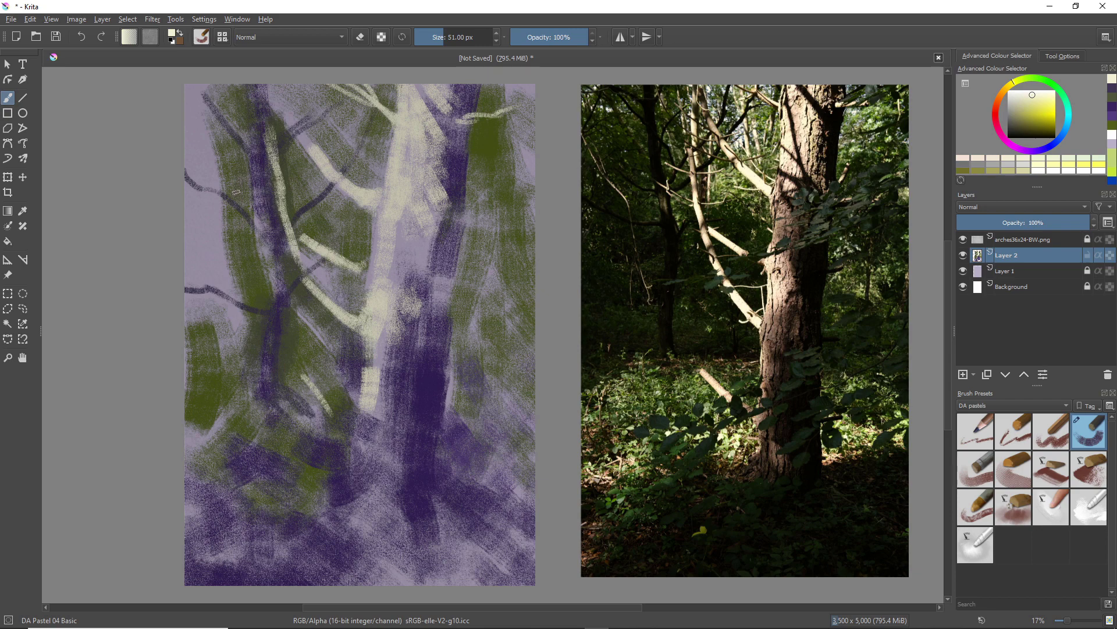
# Sample a dark grey-green from the canvas, enlarge the brush to 188 px and paint over the middle of the purple background tree.
pyautogui.keyDown('ctrl'); pyautogui.click(235, 230); pyautogui.keyUp('ctrl')
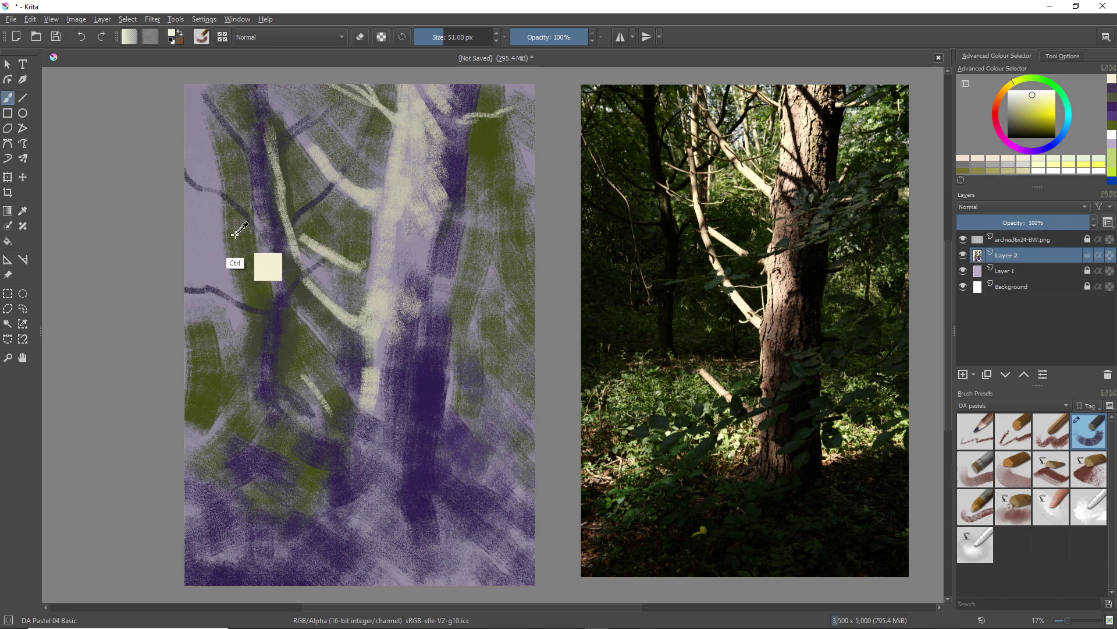
pyautogui.press(']')
pyautogui.press(']')
pyautogui.press(']')
pyautogui.press(']')
pyautogui.press(']')
pyautogui.press(']')
pyautogui.press(']')
pyautogui.press(']')
pyautogui.press(']')
pyautogui.press(']')
pyautogui.press(']')
pyautogui.press(']')
pyautogui.press(']')
pyautogui.press(']')
pyautogui.press(']')
pyautogui.press(']')
pyautogui.press(']')
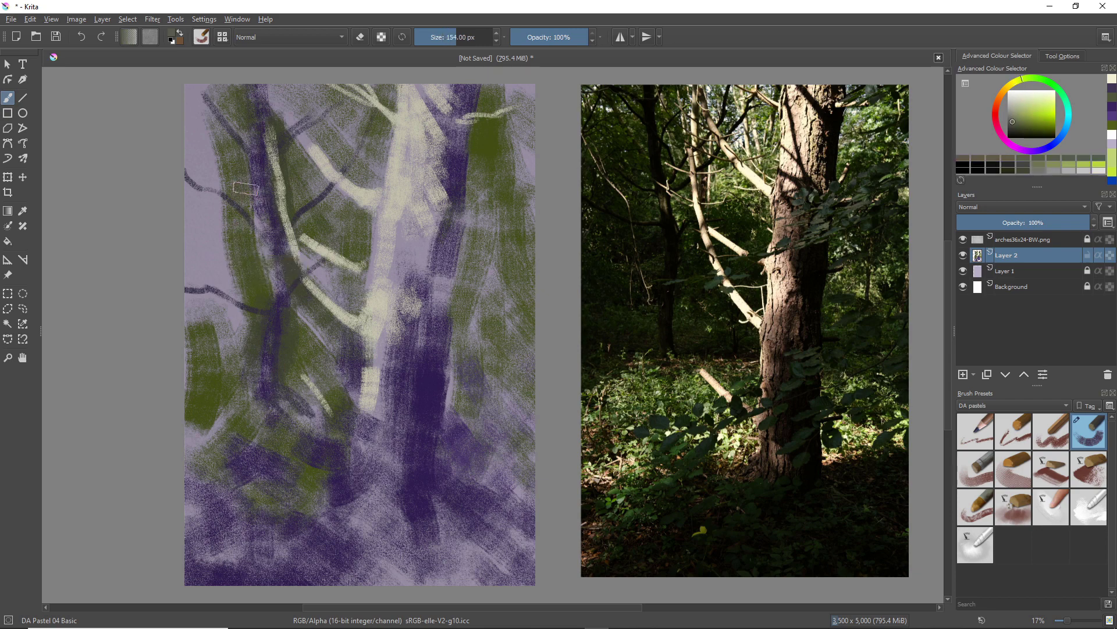
pyautogui.moveTo(257, 193); pyautogui.dragTo(284, 268)
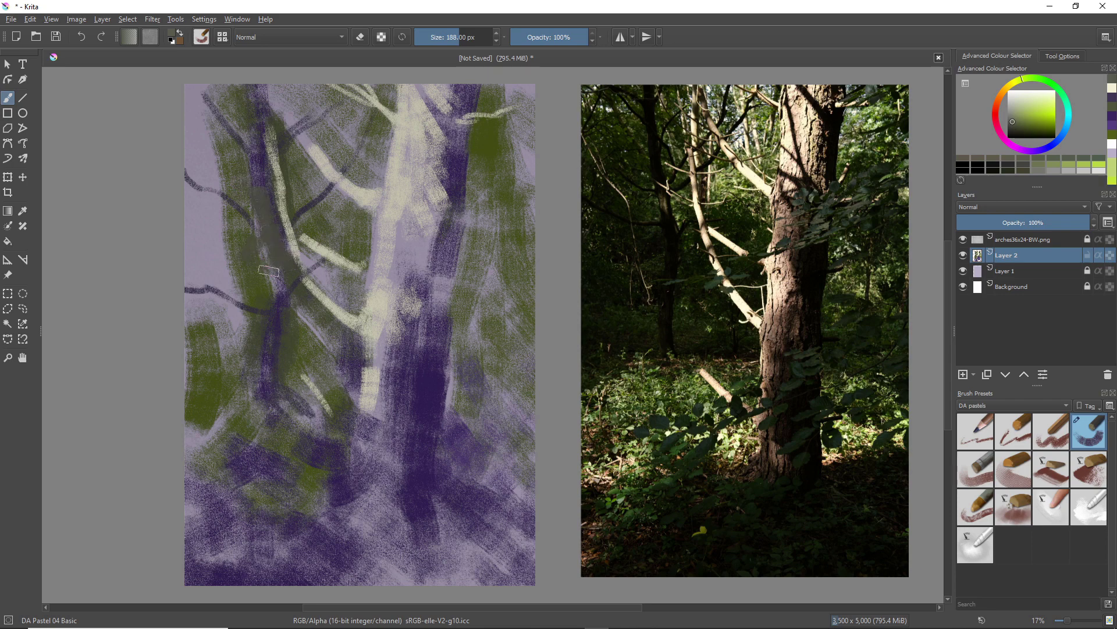
# Choose a slightly lighter grey-green and cover the background tree and the foliage around it with broad 188 px strokes.
pyautogui.rightClick(268, 232)
pyautogui.click(262, 238)
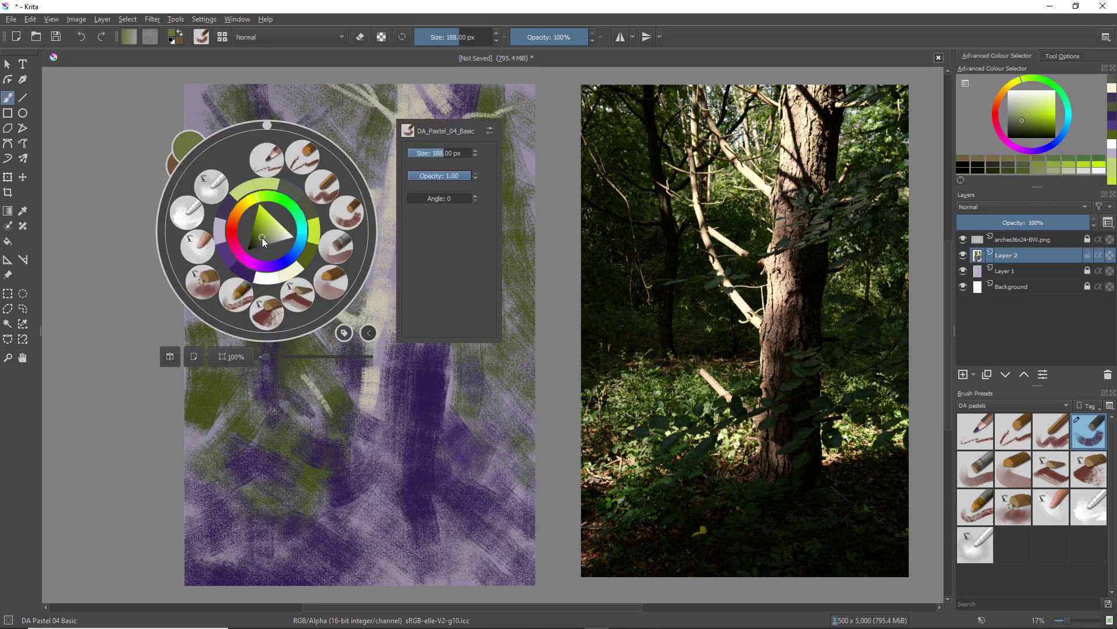
pyautogui.rightClick(249, 226)
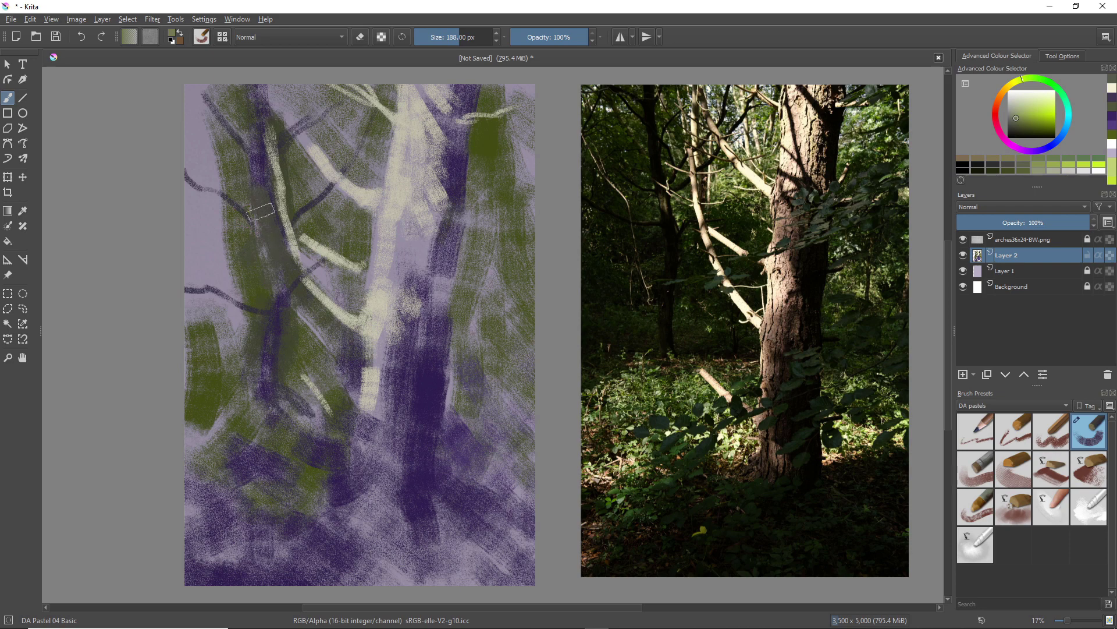
pyautogui.moveTo(260, 206)
pyautogui.mouseDown()
pyautogui.moveTo(249, 226)
pyautogui.moveTo(262, 275)
pyautogui.mouseUp()
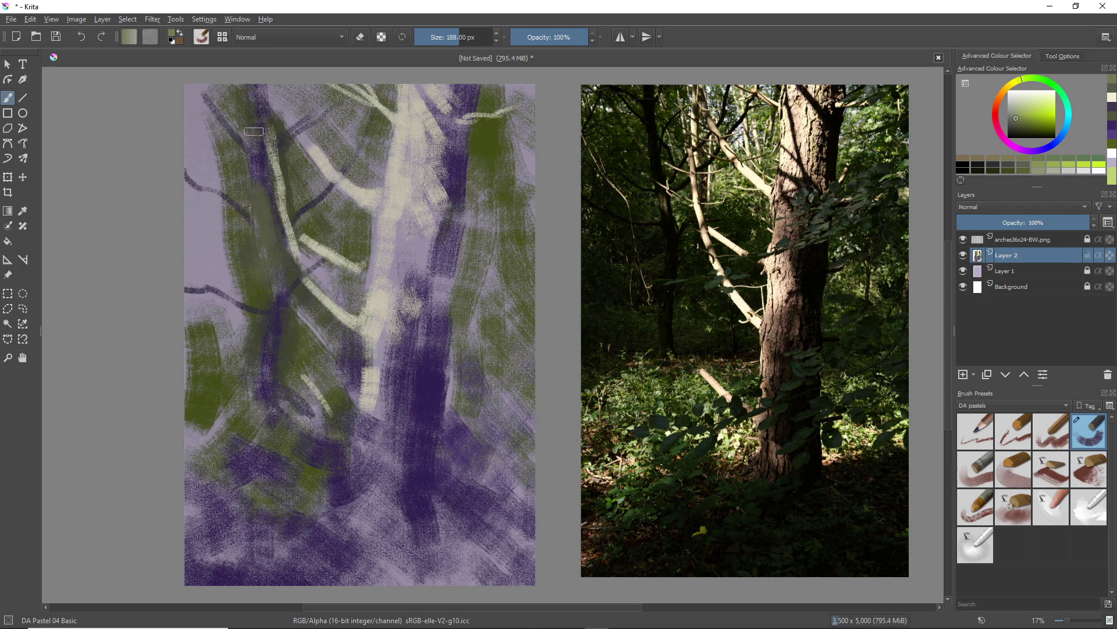
pyautogui.moveTo(273, 216); pyautogui.dragTo(249, 135)
pyautogui.moveTo(216, 98)
pyautogui.mouseDown()
pyautogui.moveTo(252, 95)
pyautogui.moveTo(287, 117)
pyautogui.moveTo(279, 90)
pyautogui.moveTo(298, 88)
pyautogui.moveTo(330, 142)
pyautogui.moveTo(304, 91)
pyautogui.moveTo(339, 96)
pyautogui.mouseUp()
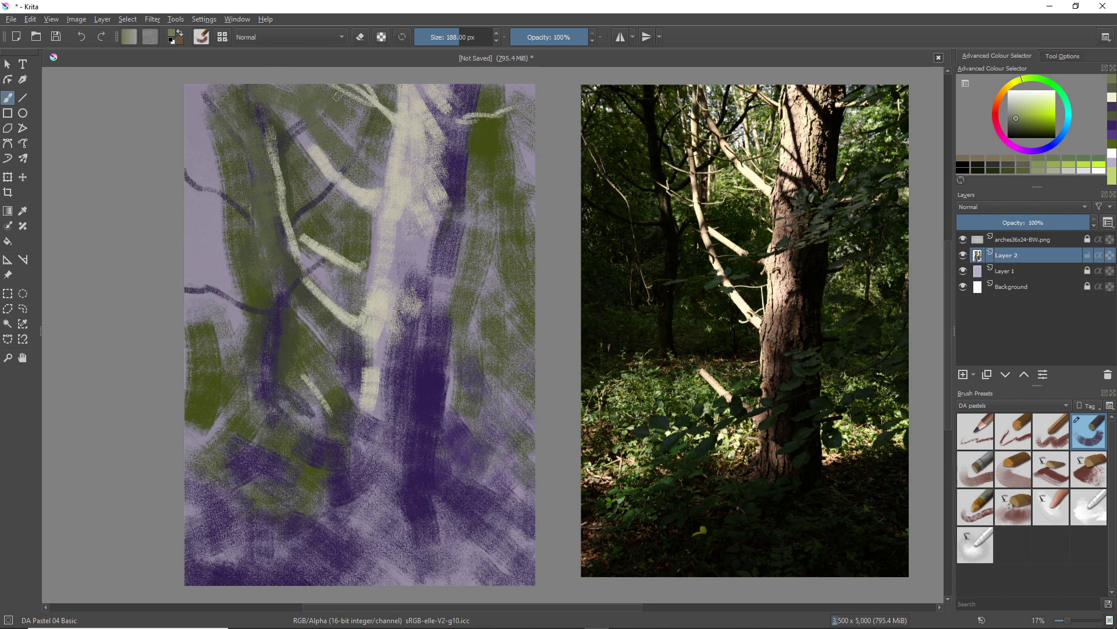
pyautogui.moveTo(286, 122)
pyautogui.mouseDown()
pyautogui.moveTo(311, 187)
pyautogui.moveTo(274, 124)
pyautogui.moveTo(304, 203)
pyautogui.moveTo(296, 163)
pyautogui.moveTo(296, 188)
pyautogui.moveTo(255, 105)
pyautogui.moveTo(268, 207)
pyautogui.moveTo(251, 208)
pyautogui.moveTo(265, 251)
pyautogui.moveTo(222, 129)
pyautogui.moveTo(267, 268)
pyautogui.moveTo(292, 309)
pyautogui.moveTo(282, 313)
pyautogui.moveTo(295, 318)
pyautogui.moveTo(287, 291)
pyautogui.moveTo(255, 343)
pyautogui.moveTo(259, 278)
pyautogui.moveTo(241, 304)
pyautogui.moveTo(285, 407)
pyautogui.moveTo(262, 422)
pyautogui.moveTo(230, 474)
pyautogui.mouseUp()
# Sample a greyed purple from the canvas, reduce the brush to 118 px and paint a new slender background trunk farther left.
pyautogui.keyDown('ctrl'); pyautogui.click(227, 507); pyautogui.keyUp('ctrl')
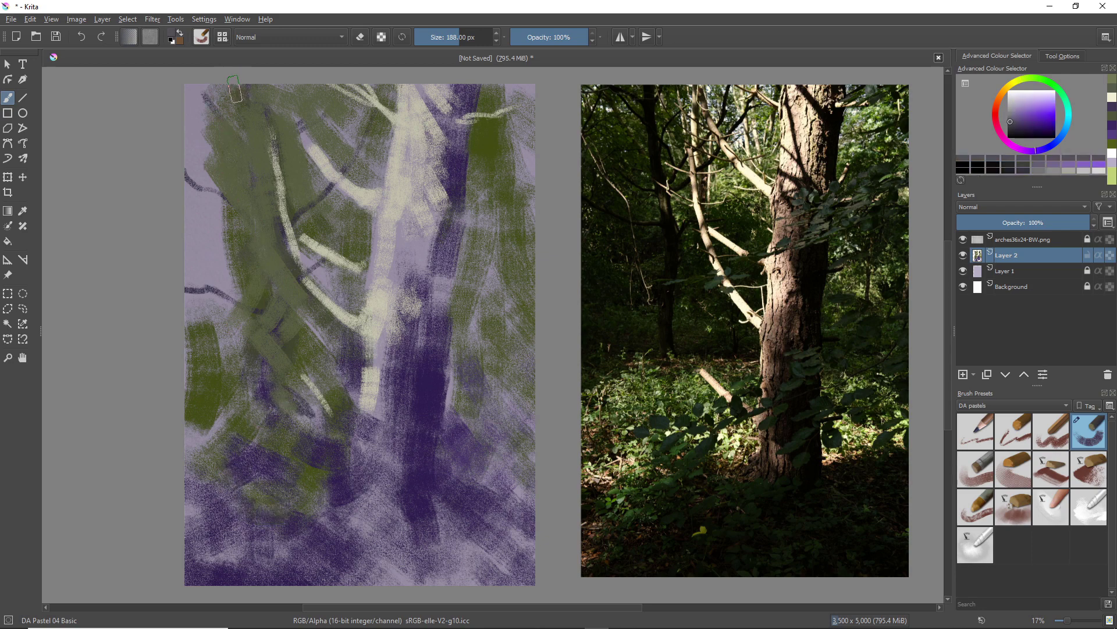
pyautogui.press('[')
pyautogui.press('[')
pyautogui.press('[')
pyautogui.press('[')
pyautogui.moveTo(234, 82)
pyautogui.mouseDown()
pyautogui.moveTo(224, 166)
pyautogui.moveTo(229, 136)
pyautogui.moveTo(228, 200)
pyautogui.moveTo(229, 154)
pyautogui.moveTo(247, 225)
pyautogui.moveTo(237, 251)
pyautogui.mouseUp()
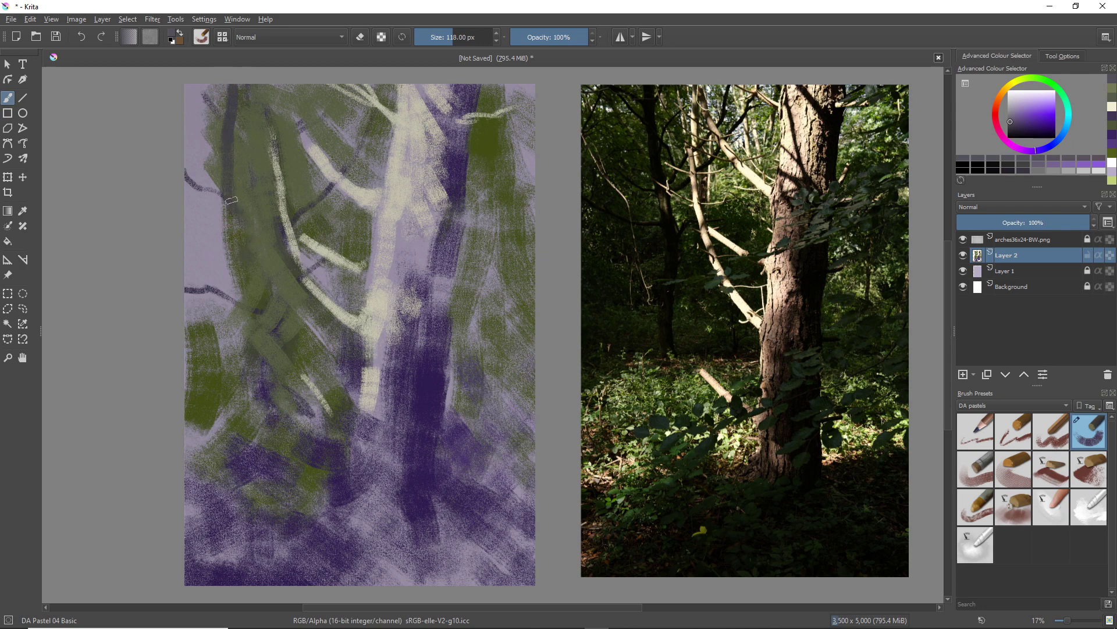
pyautogui.moveTo(232, 201)
pyautogui.mouseDown()
pyautogui.moveTo(260, 293)
pyautogui.moveTo(260, 401)
pyautogui.moveTo(273, 448)
pyautogui.moveTo(286, 449)
pyautogui.mouseUp()
# Choose a darker greyed purple and strengthen the background tree's lower trunk, root and the ground shadow beside its base.
pyautogui.rightClick(284, 417)
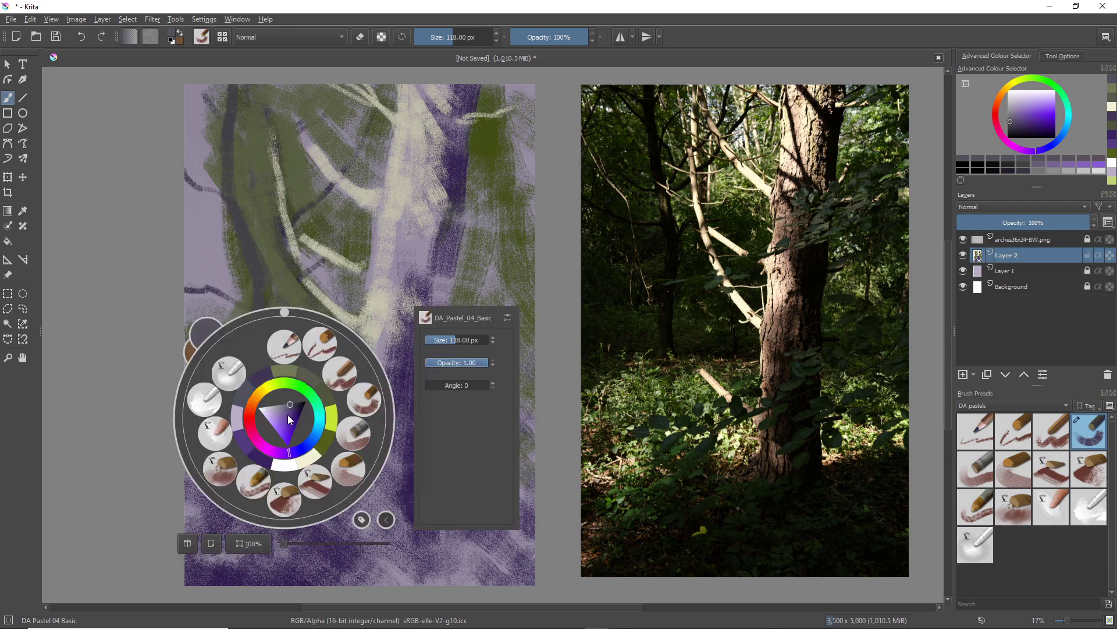
pyautogui.click(291, 407)
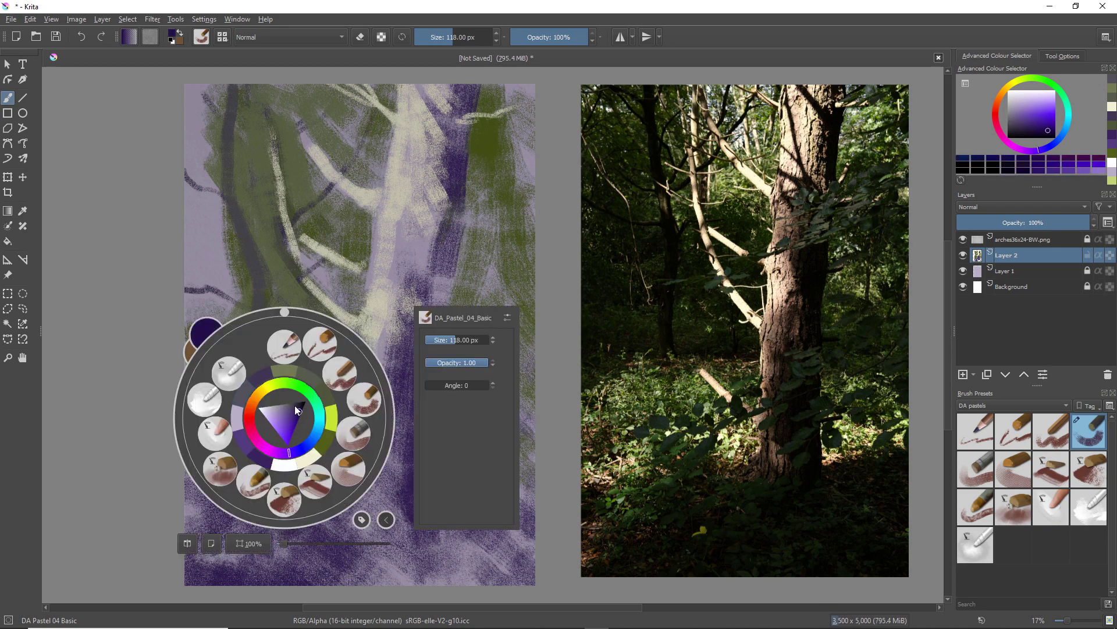
pyautogui.click(295, 407)
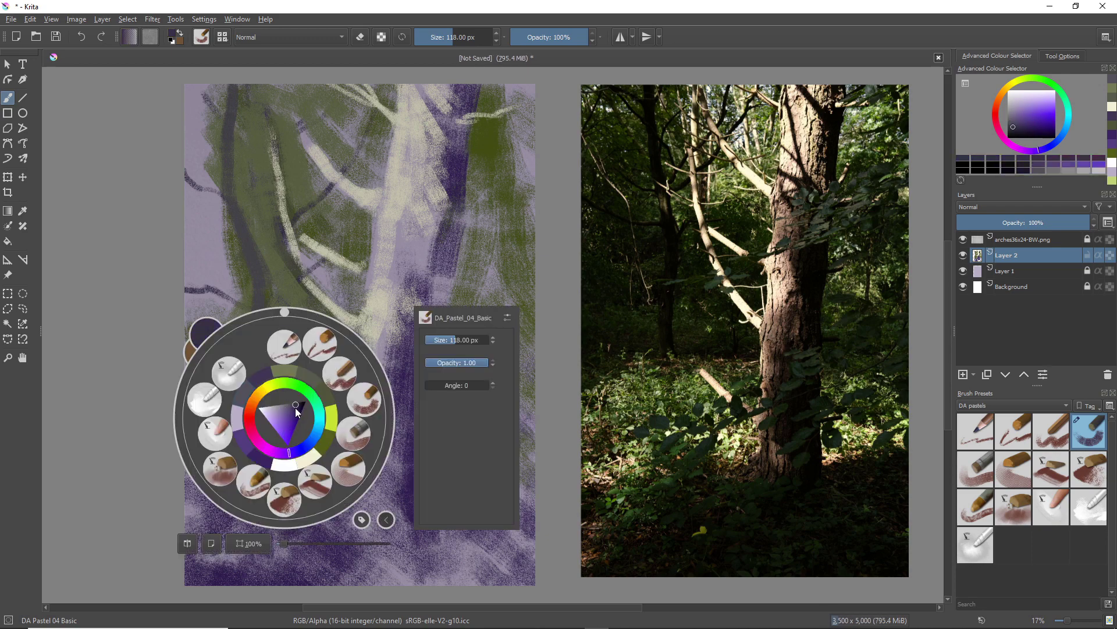
pyautogui.click(264, 267)
pyautogui.moveTo(251, 238)
pyautogui.mouseDown()
pyautogui.moveTo(262, 281)
pyautogui.moveTo(256, 399)
pyautogui.mouseUp()
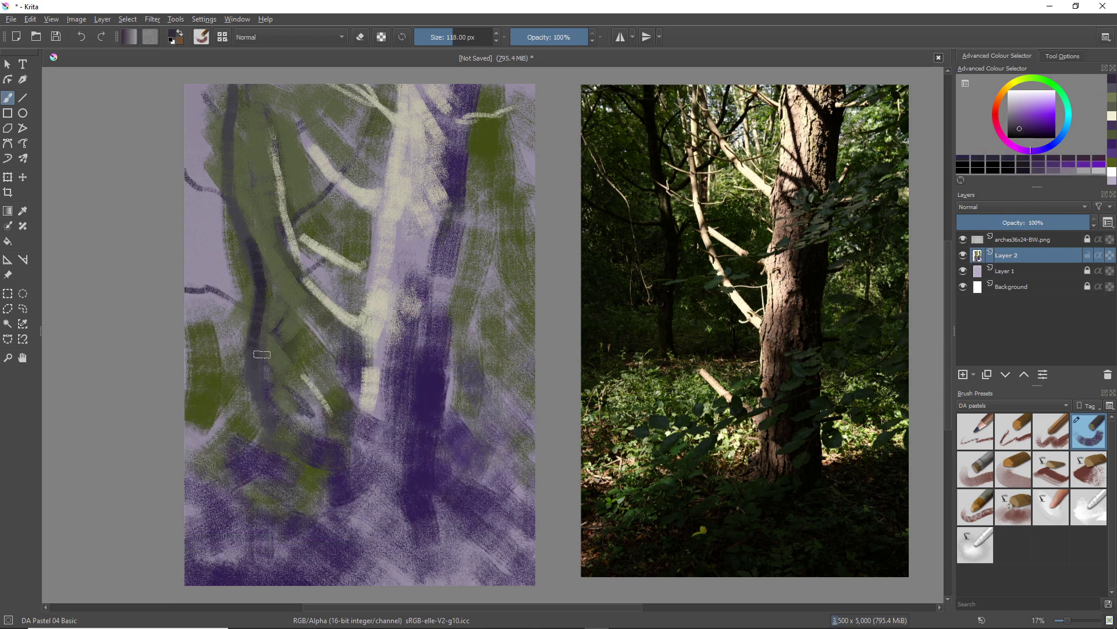
pyautogui.moveTo(262, 354)
pyautogui.mouseDown()
pyautogui.moveTo(268, 445)
pyautogui.moveTo(257, 354)
pyautogui.moveTo(250, 446)
pyautogui.moveTo(265, 415)
pyautogui.moveTo(284, 430)
pyautogui.moveTo(338, 428)
pyautogui.moveTo(300, 435)
pyautogui.moveTo(242, 418)
pyautogui.moveTo(223, 395)
pyautogui.moveTo(249, 424)
pyautogui.moveTo(208, 392)
pyautogui.moveTo(223, 422)
pyautogui.moveTo(183, 405)
pyautogui.moveTo(154, 411)
pyautogui.mouseUp()
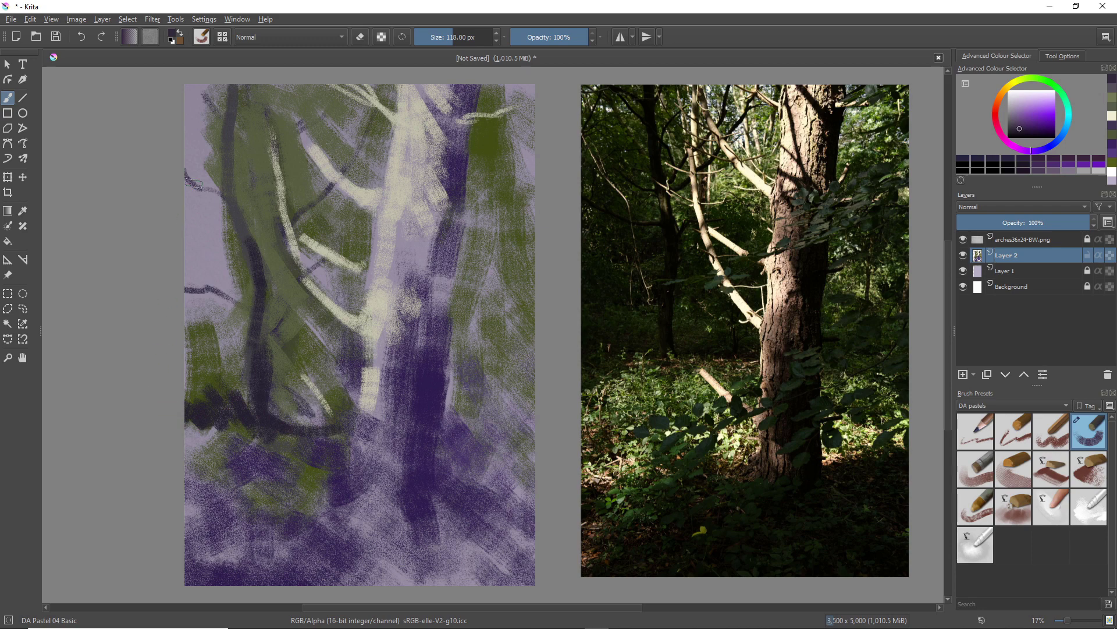
# Reduce the brush to 63 px and paint thin dark purple branches spreading from both sides of the background tree.
pyautogui.press('[')
pyautogui.press('[')
pyautogui.press('[')
pyautogui.press('[')
pyautogui.press('[')
pyautogui.press('[')
pyautogui.press('[')
pyautogui.press('[')
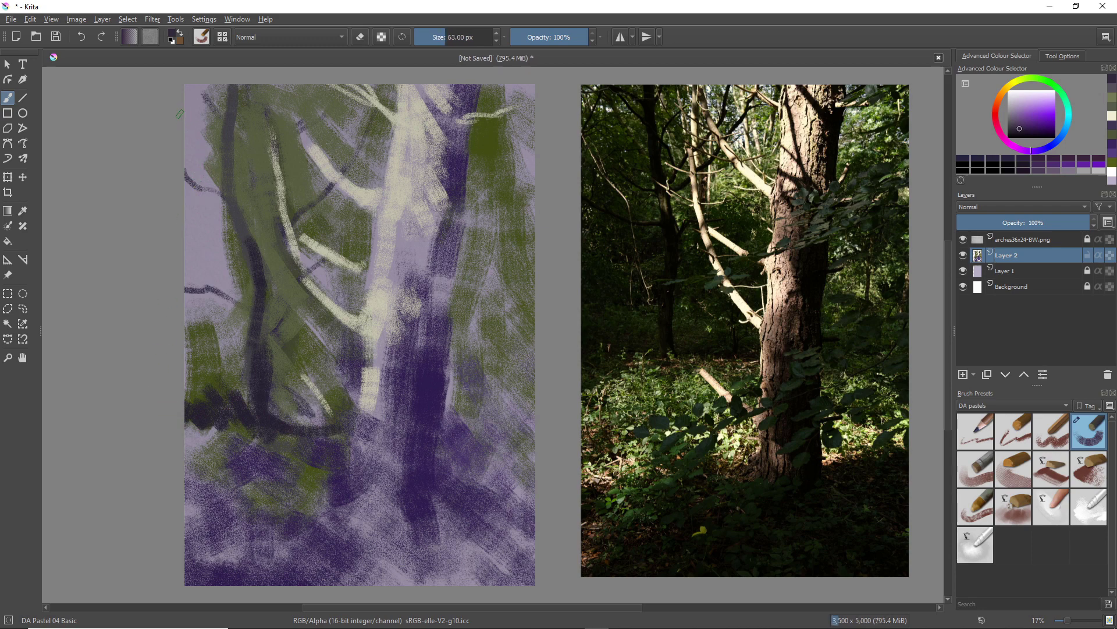
pyautogui.moveTo(177, 98)
pyautogui.mouseDown()
pyautogui.moveTo(206, 107)
pyautogui.moveTo(224, 133)
pyautogui.moveTo(207, 109)
pyautogui.moveTo(225, 132)
pyautogui.moveTo(188, 103)
pyautogui.moveTo(221, 160)
pyautogui.moveTo(268, 130)
pyautogui.moveTo(233, 168)
pyautogui.mouseUp()
pyautogui.moveTo(264, 125)
pyautogui.mouseDown()
pyautogui.moveTo(217, 196)
pyautogui.moveTo(230, 189)
pyautogui.moveTo(175, 162)
pyautogui.mouseUp()
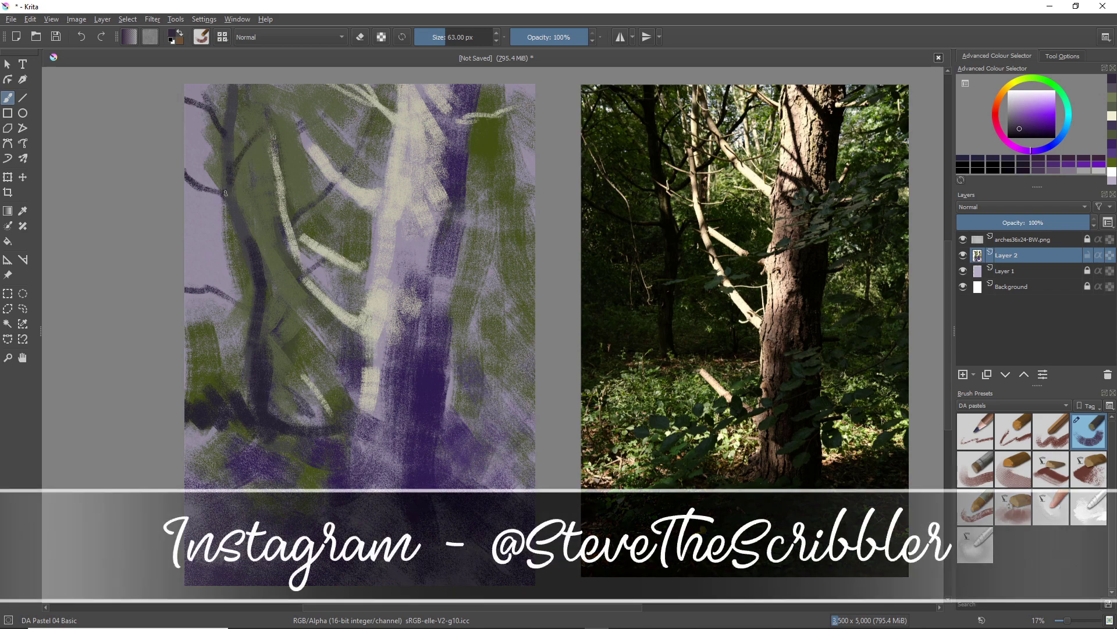
pyautogui.moveTo(236, 204); pyautogui.dragTo(280, 165)
pyautogui.moveTo(290, 116); pyautogui.dragTo(276, 155)
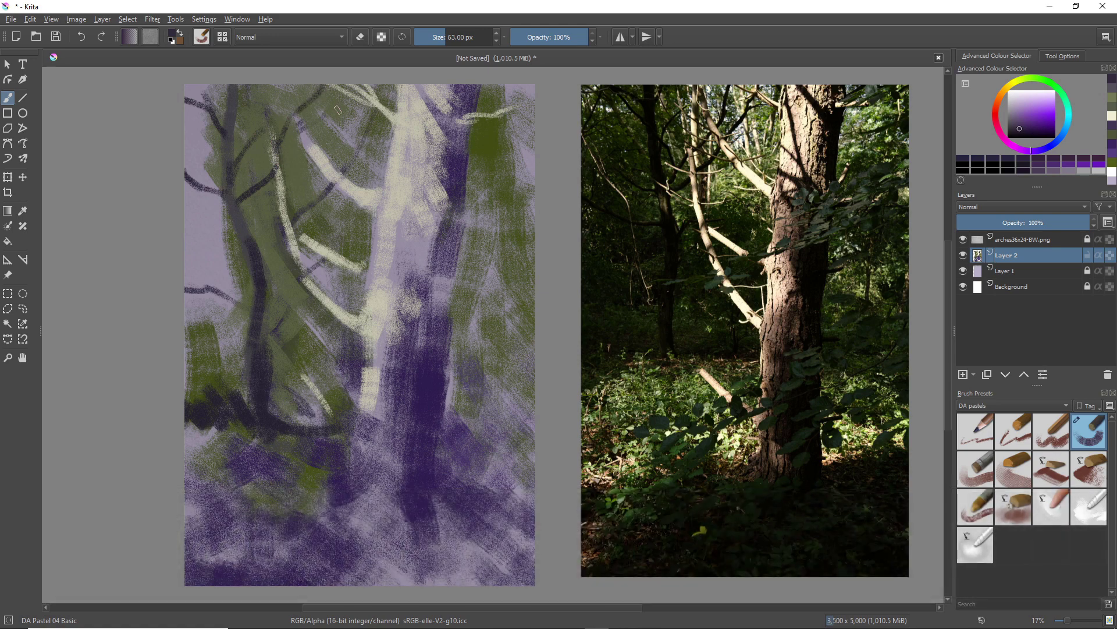
pyautogui.moveTo(352, 98)
pyautogui.mouseDown()
pyautogui.moveTo(289, 193)
pyautogui.moveTo(240, 220)
pyautogui.moveTo(255, 245)
pyautogui.mouseUp()
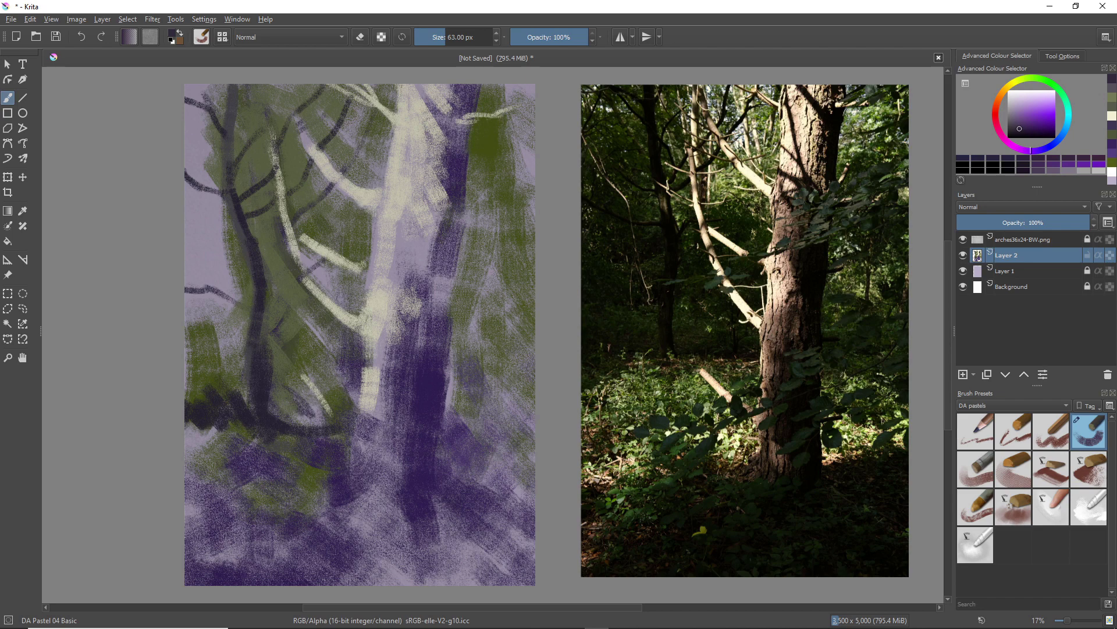
# Switch to the DA Pastel 08 Impact brush at 100 px and fill the gaps between and below the sunlit side branches with dark purple.
pyautogui.rightClick(360, 307)
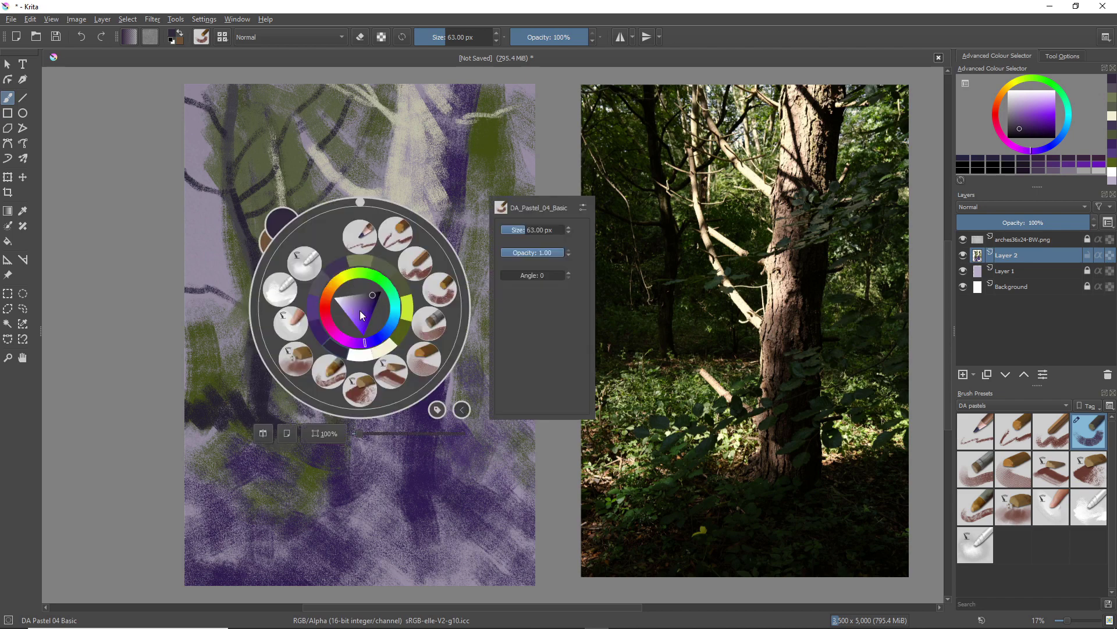
pyautogui.click(362, 382)
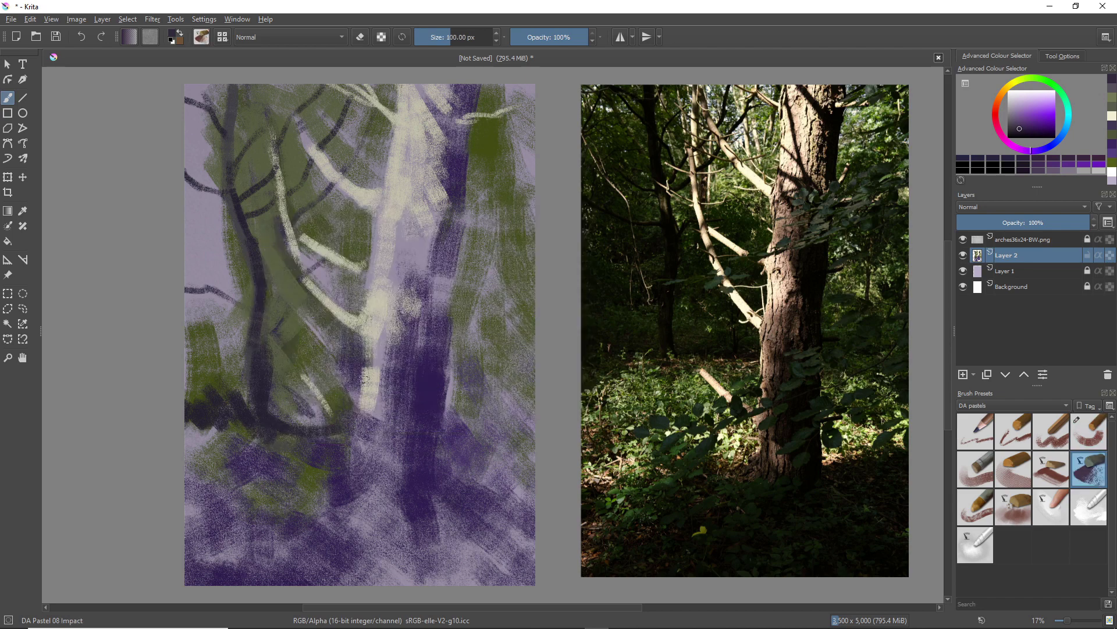
pyautogui.moveTo(271, 322)
pyautogui.mouseDown()
pyautogui.moveTo(273, 294)
pyautogui.moveTo(296, 305)
pyautogui.mouseUp()
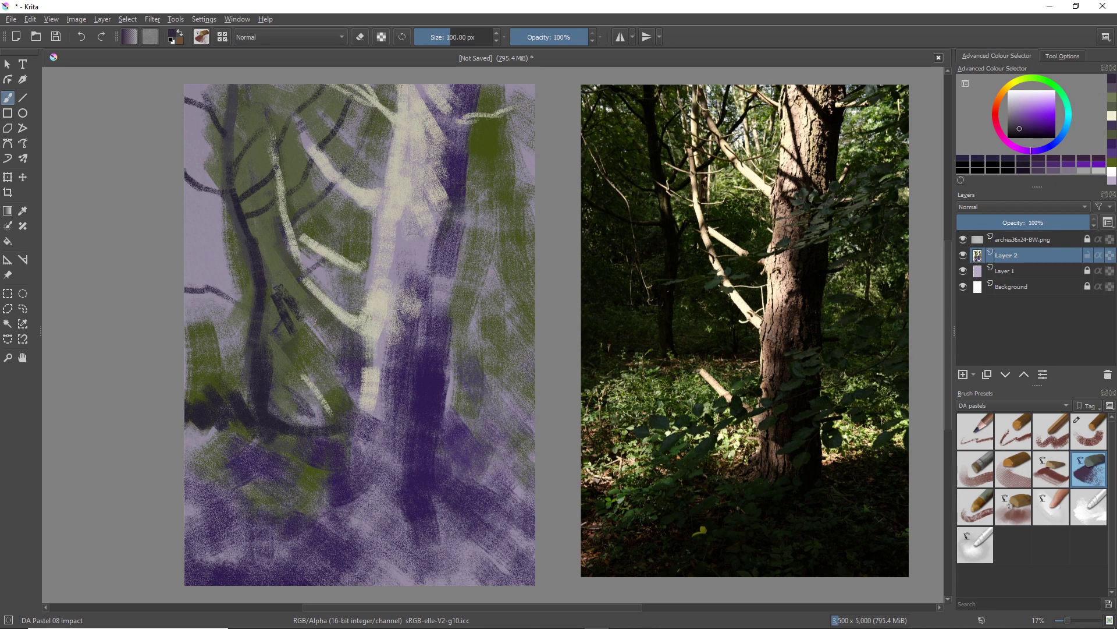
pyautogui.moveTo(320, 320)
pyautogui.mouseDown()
pyautogui.moveTo(357, 342)
pyautogui.moveTo(351, 364)
pyautogui.mouseUp()
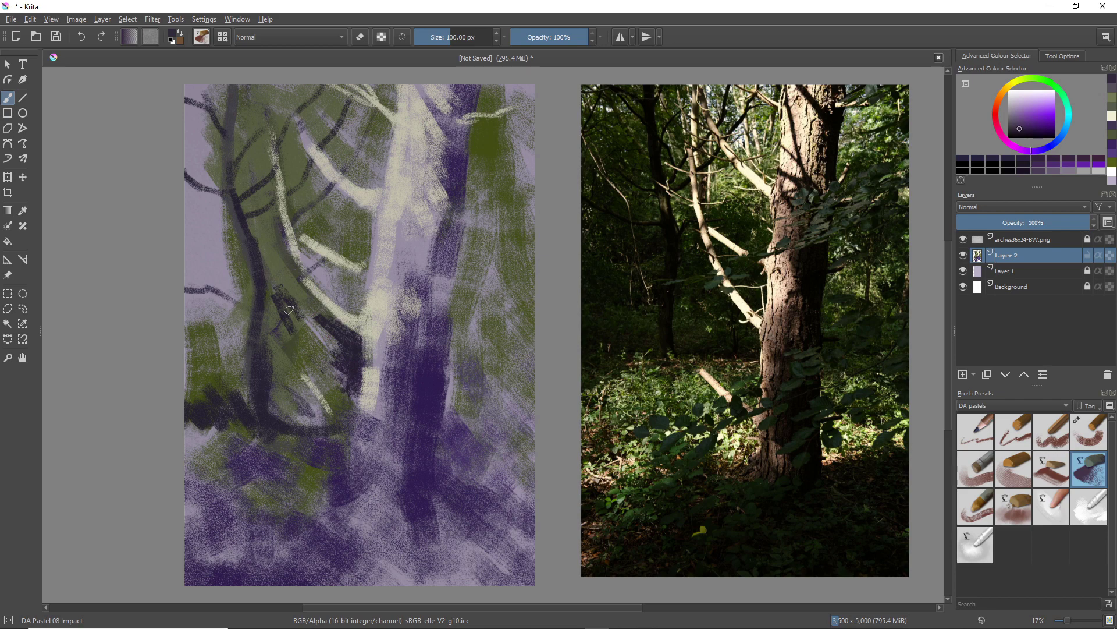
pyautogui.moveTo(319, 264)
pyautogui.mouseDown()
pyautogui.moveTo(333, 290)
pyautogui.moveTo(309, 268)
pyautogui.moveTo(319, 283)
pyautogui.moveTo(328, 279)
pyautogui.moveTo(311, 261)
pyautogui.moveTo(358, 288)
pyautogui.mouseUp()
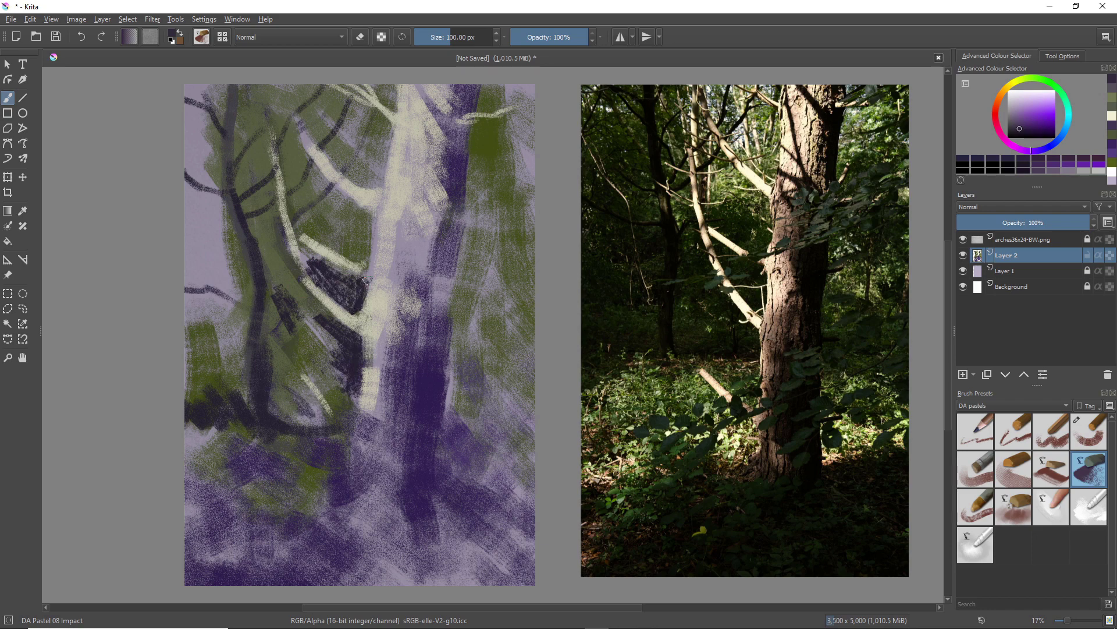
pyautogui.moveTo(366, 279); pyautogui.dragTo(364, 315)
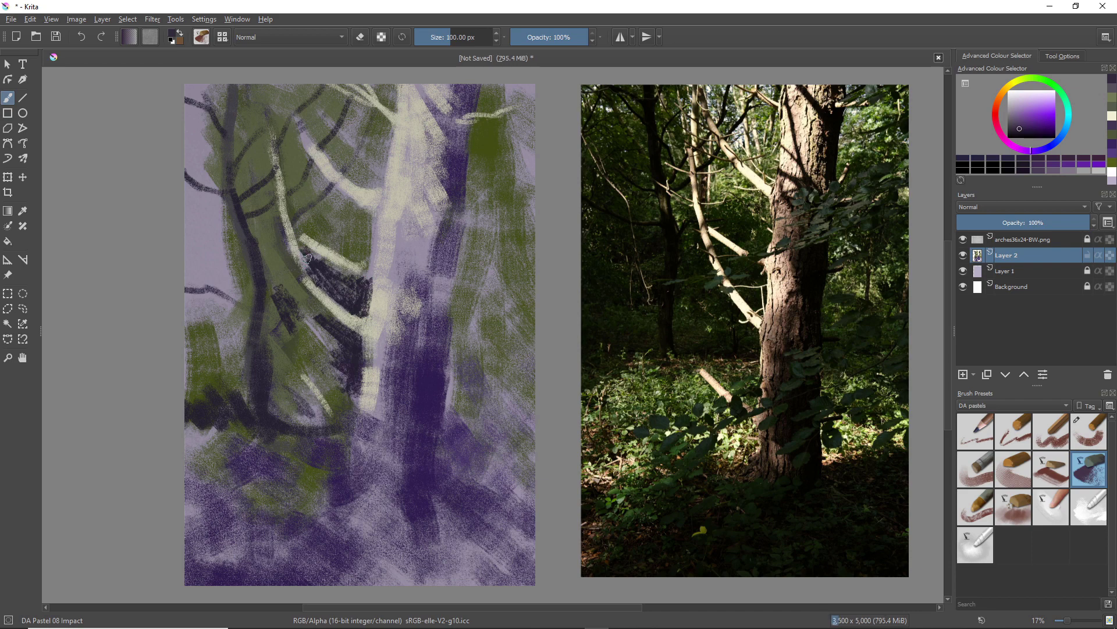
pyautogui.moveTo(361, 255); pyautogui.dragTo(304, 226)
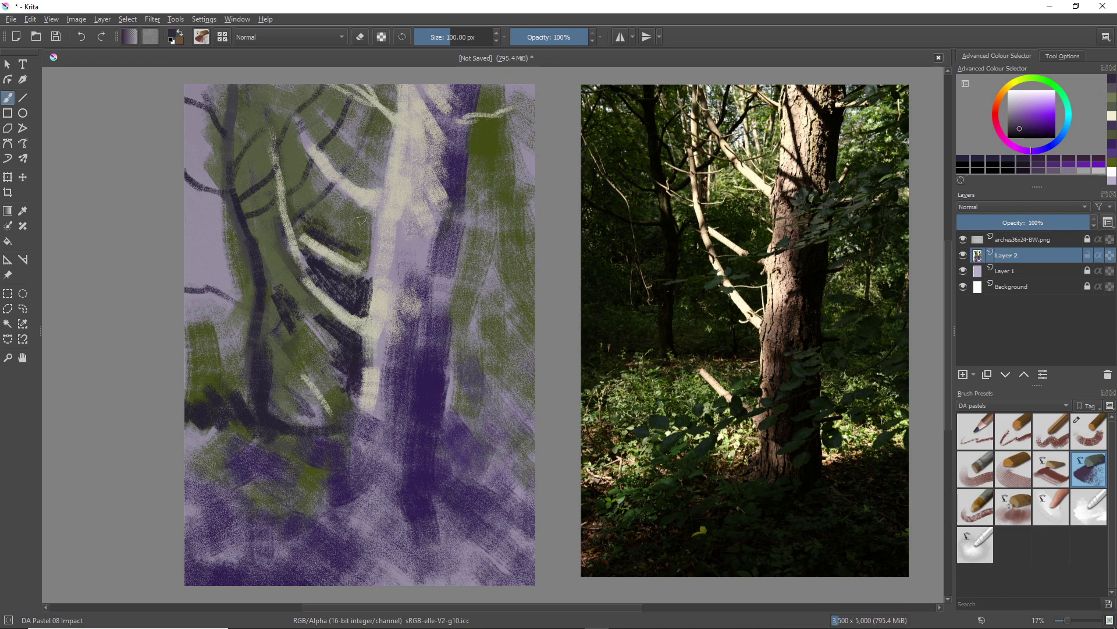
pyautogui.moveTo(333, 240)
pyautogui.mouseDown()
pyautogui.moveTo(360, 260)
pyautogui.moveTo(333, 212)
pyautogui.moveTo(360, 239)
pyautogui.mouseUp()
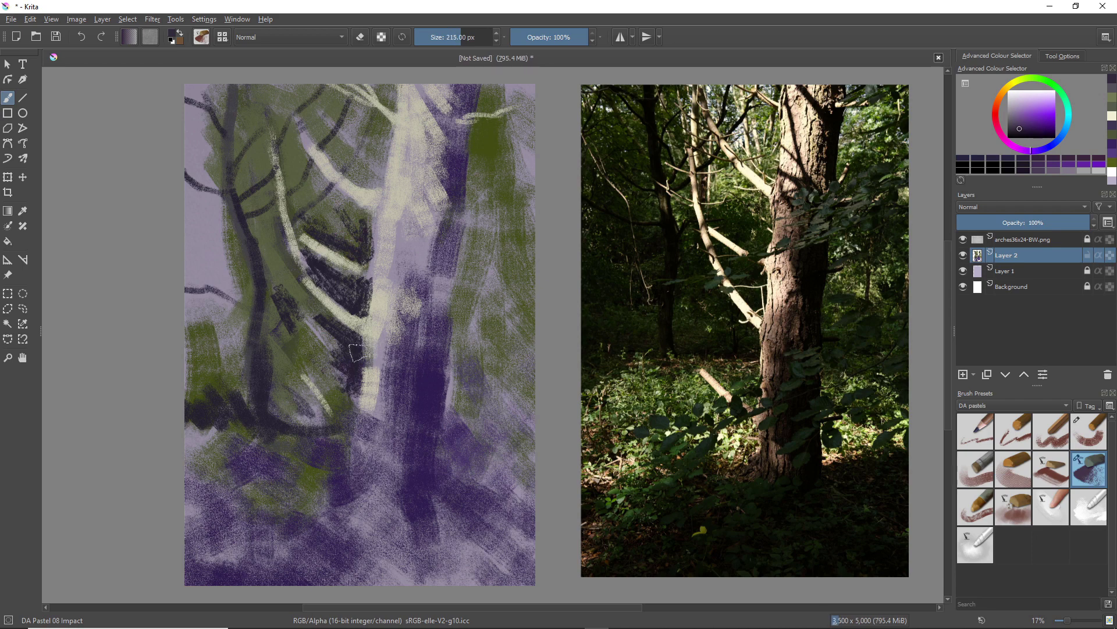
# Enlarge the brush to 390 px and darken the undergrowth, ground and background trees left of the sunlit trunk with broad dark purple strokes.
pyautogui.press(']')
pyautogui.press(']')
pyautogui.press(']')
pyautogui.press(']')
pyautogui.press(']')
pyautogui.press(']')
pyautogui.press(']')
pyautogui.press(']')
pyautogui.press(']')
pyautogui.moveTo(213, 333)
pyautogui.mouseDown()
pyautogui.moveTo(252, 388)
pyautogui.moveTo(187, 327)
pyautogui.moveTo(192, 407)
pyautogui.moveTo(176, 376)
pyautogui.moveTo(193, 435)
pyautogui.moveTo(226, 438)
pyautogui.moveTo(176, 443)
pyautogui.moveTo(216, 436)
pyautogui.moveTo(292, 504)
pyautogui.moveTo(283, 477)
pyautogui.moveTo(296, 485)
pyautogui.moveTo(193, 427)
pyautogui.moveTo(210, 508)
pyautogui.moveTo(278, 447)
pyautogui.mouseUp()
pyautogui.moveTo(276, 348)
pyautogui.mouseDown()
pyautogui.moveTo(333, 357)
pyautogui.moveTo(280, 298)
pyautogui.moveTo(306, 325)
pyautogui.moveTo(282, 370)
pyautogui.moveTo(260, 340)
pyautogui.moveTo(263, 320)
pyautogui.moveTo(296, 401)
pyautogui.moveTo(277, 386)
pyautogui.moveTo(316, 380)
pyautogui.mouseUp()
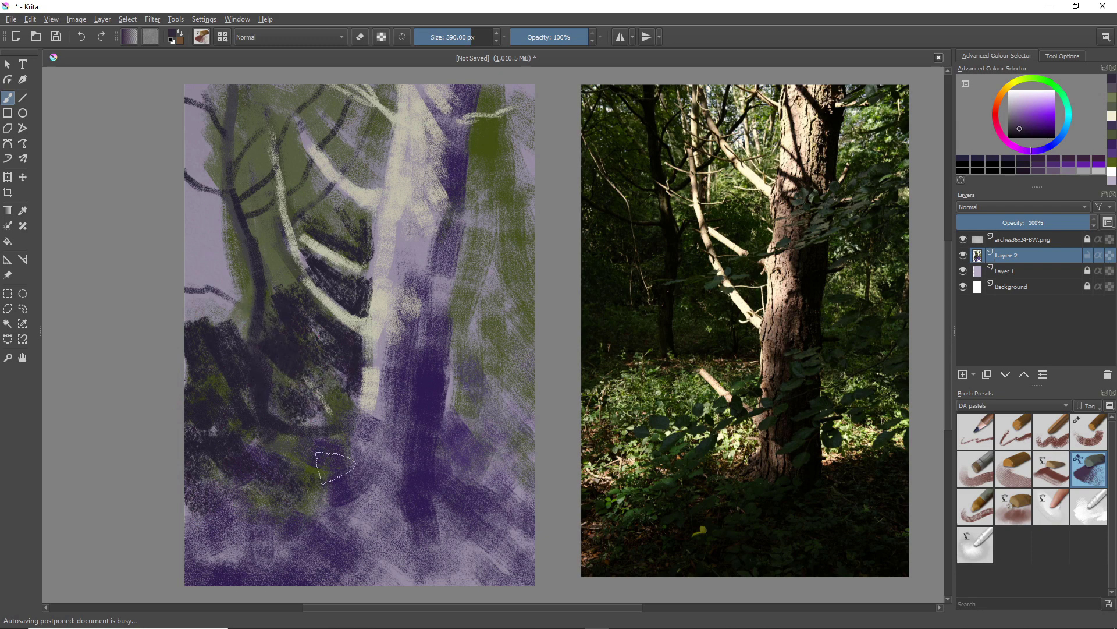
pyautogui.moveTo(404, 439)
pyautogui.mouseDown()
pyautogui.moveTo(394, 407)
pyautogui.moveTo(408, 423)
pyautogui.moveTo(431, 406)
pyautogui.moveTo(335, 454)
pyautogui.moveTo(322, 440)
pyautogui.moveTo(373, 506)
pyautogui.moveTo(312, 474)
pyautogui.moveTo(281, 491)
pyautogui.moveTo(287, 479)
pyautogui.moveTo(264, 462)
pyautogui.moveTo(292, 500)
pyautogui.moveTo(275, 524)
pyautogui.moveTo(358, 524)
pyautogui.moveTo(260, 509)
pyautogui.moveTo(273, 492)
pyautogui.moveTo(186, 506)
pyautogui.moveTo(243, 515)
pyautogui.moveTo(268, 538)
pyautogui.moveTo(269, 525)
pyautogui.moveTo(198, 509)
pyautogui.moveTo(176, 535)
pyautogui.moveTo(243, 558)
pyautogui.mouseUp()
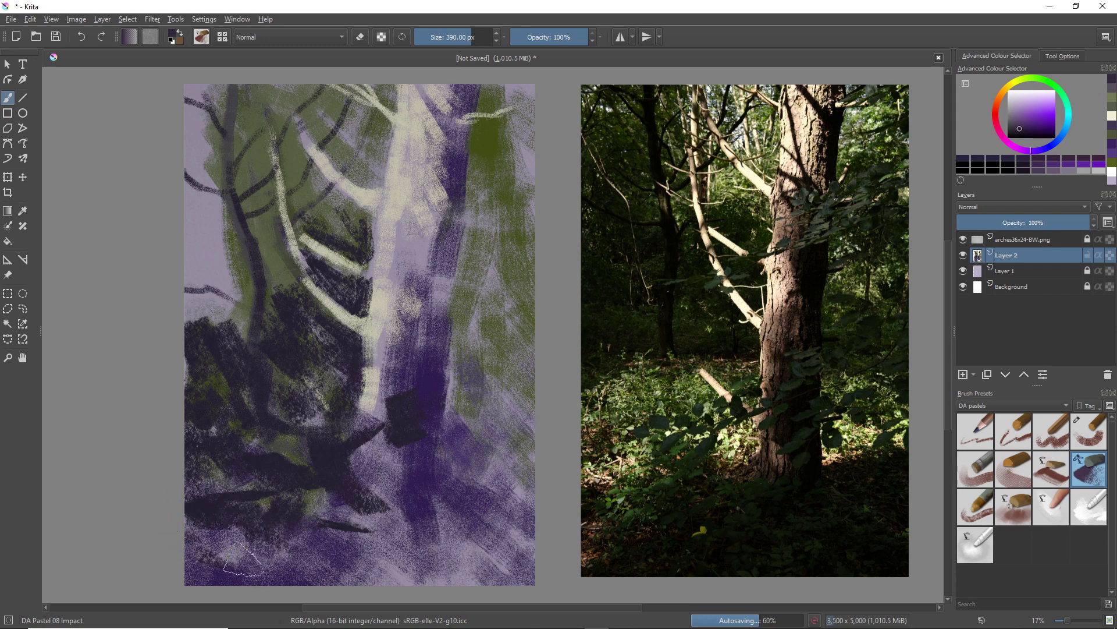
pyautogui.moveTo(244, 282)
pyautogui.mouseDown()
pyautogui.moveTo(238, 260)
pyautogui.moveTo(198, 253)
pyautogui.moveTo(230, 284)
pyautogui.moveTo(184, 193)
pyautogui.moveTo(207, 315)
pyautogui.moveTo(219, 275)
pyautogui.moveTo(202, 291)
pyautogui.moveTo(204, 338)
pyautogui.mouseUp()
pyautogui.moveTo(204, 151)
pyautogui.mouseDown()
pyautogui.moveTo(210, 195)
pyautogui.moveTo(180, 115)
pyautogui.moveTo(209, 102)
pyautogui.moveTo(210, 87)
pyautogui.moveTo(236, 113)
pyautogui.moveTo(242, 92)
pyautogui.moveTo(307, 99)
pyautogui.moveTo(272, 122)
pyautogui.moveTo(235, 108)
pyautogui.moveTo(280, 157)
pyautogui.moveTo(323, 127)
pyautogui.moveTo(310, 146)
pyautogui.moveTo(283, 148)
pyautogui.moveTo(307, 143)
pyautogui.moveTo(323, 173)
pyautogui.moveTo(254, 147)
pyautogui.moveTo(259, 170)
pyautogui.moveTo(238, 147)
pyautogui.moveTo(255, 196)
pyautogui.moveTo(286, 178)
pyautogui.moveTo(258, 185)
pyautogui.moveTo(210, 164)
pyautogui.moveTo(230, 200)
pyautogui.moveTo(228, 188)
pyautogui.moveTo(214, 234)
pyautogui.moveTo(226, 232)
pyautogui.moveTo(237, 280)
pyautogui.moveTo(258, 216)
pyautogui.moveTo(291, 290)
pyautogui.moveTo(282, 273)
pyautogui.moveTo(317, 280)
pyautogui.mouseUp()
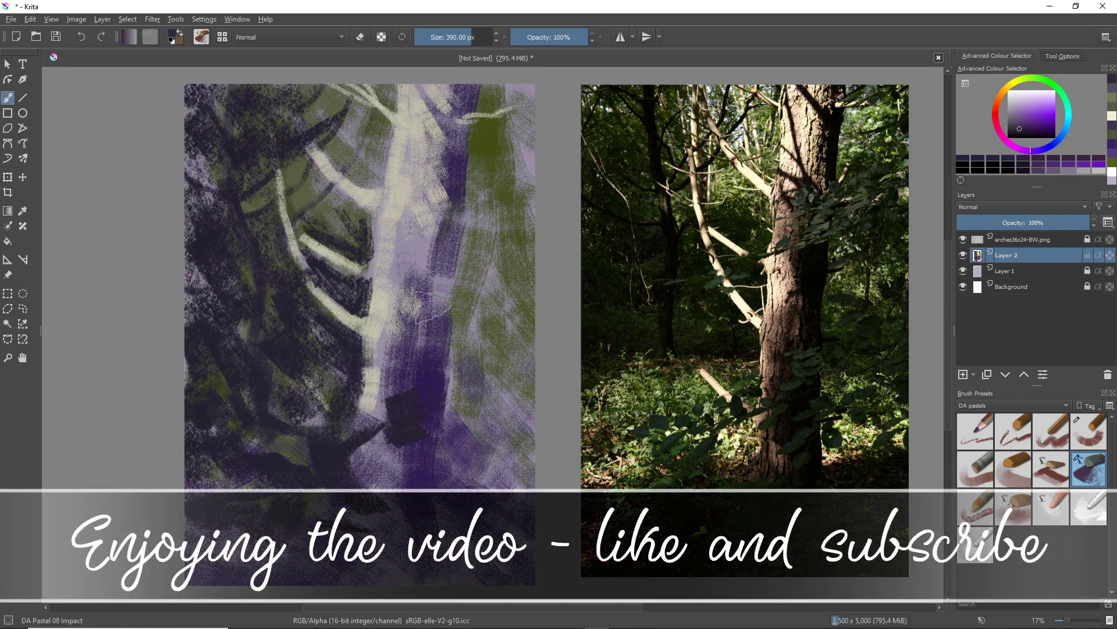
# Block in dark purple shadow right of the lower trunk and across the ground around its base.
pyautogui.moveTo(462, 302); pyautogui.dragTo(454, 418)
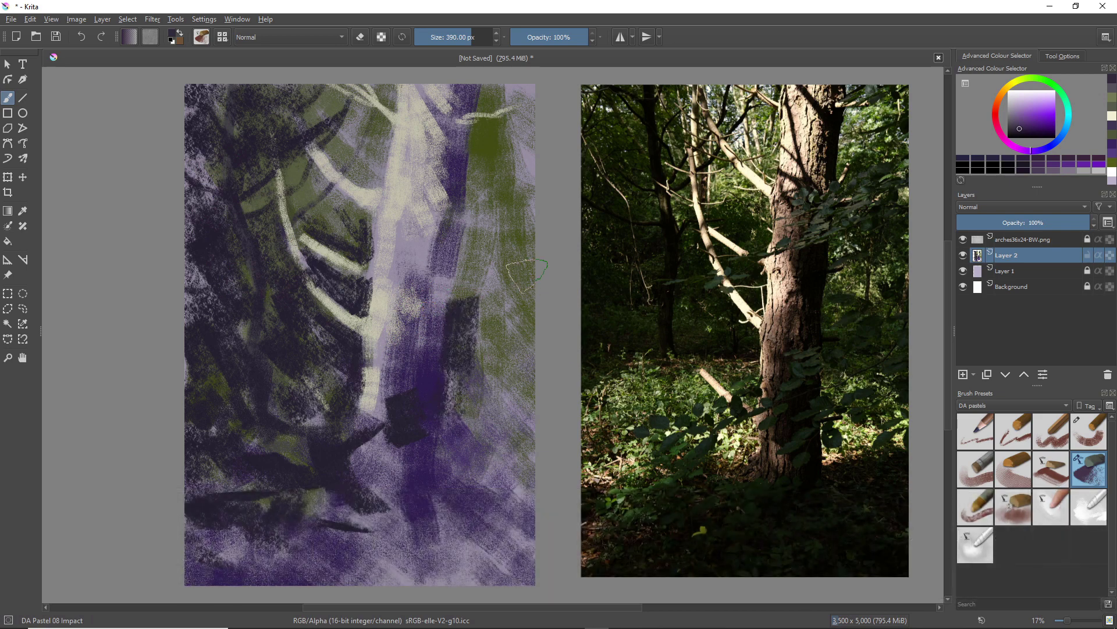
pyautogui.moveTo(524, 274)
pyautogui.mouseDown()
pyautogui.moveTo(528, 345)
pyautogui.moveTo(503, 345)
pyautogui.moveTo(484, 385)
pyautogui.moveTo(511, 377)
pyautogui.moveTo(551, 458)
pyautogui.moveTo(488, 391)
pyautogui.moveTo(465, 386)
pyautogui.moveTo(419, 449)
pyautogui.moveTo(419, 476)
pyautogui.mouseUp()
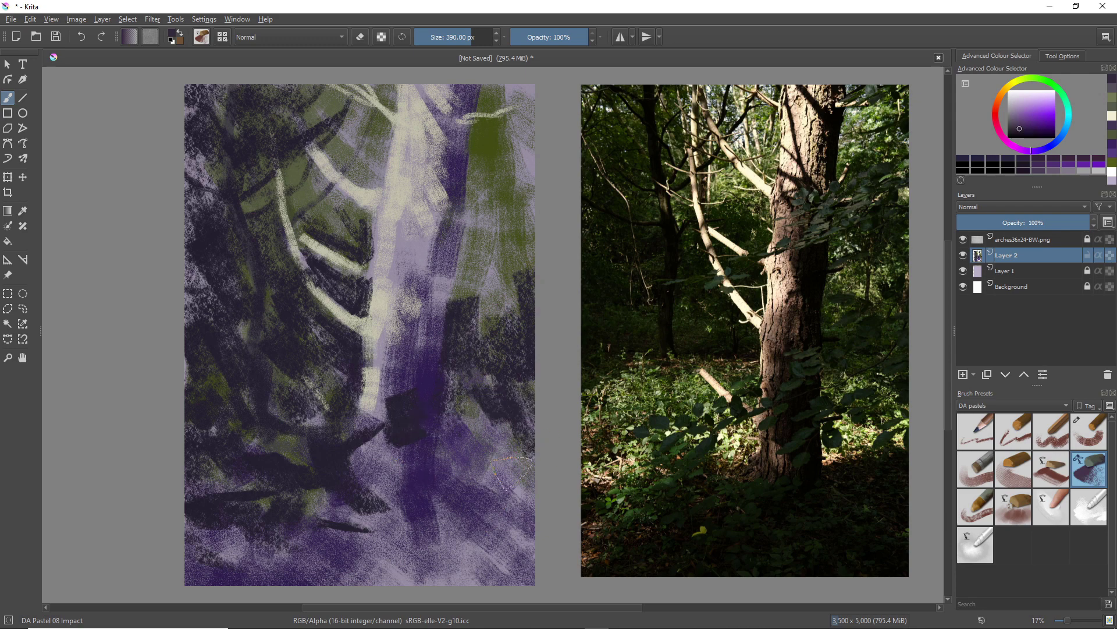
pyautogui.moveTo(502, 501)
pyautogui.mouseDown()
pyautogui.moveTo(531, 447)
pyautogui.moveTo(522, 441)
pyautogui.moveTo(480, 477)
pyautogui.moveTo(449, 470)
pyautogui.moveTo(478, 457)
pyautogui.moveTo(450, 490)
pyautogui.moveTo(495, 517)
pyautogui.mouseUp()
pyautogui.moveTo(469, 474)
pyautogui.mouseDown()
pyautogui.moveTo(548, 552)
pyautogui.moveTo(482, 538)
pyautogui.moveTo(463, 569)
pyautogui.moveTo(413, 541)
pyautogui.moveTo(406, 517)
pyautogui.moveTo(391, 561)
pyautogui.moveTo(362, 546)
pyautogui.moveTo(416, 494)
pyautogui.moveTo(391, 512)
pyautogui.moveTo(387, 479)
pyautogui.moveTo(370, 475)
pyautogui.moveTo(376, 490)
pyautogui.moveTo(400, 473)
pyautogui.moveTo(456, 473)
pyautogui.moveTo(475, 453)
pyautogui.moveTo(530, 465)
pyautogui.mouseUp()
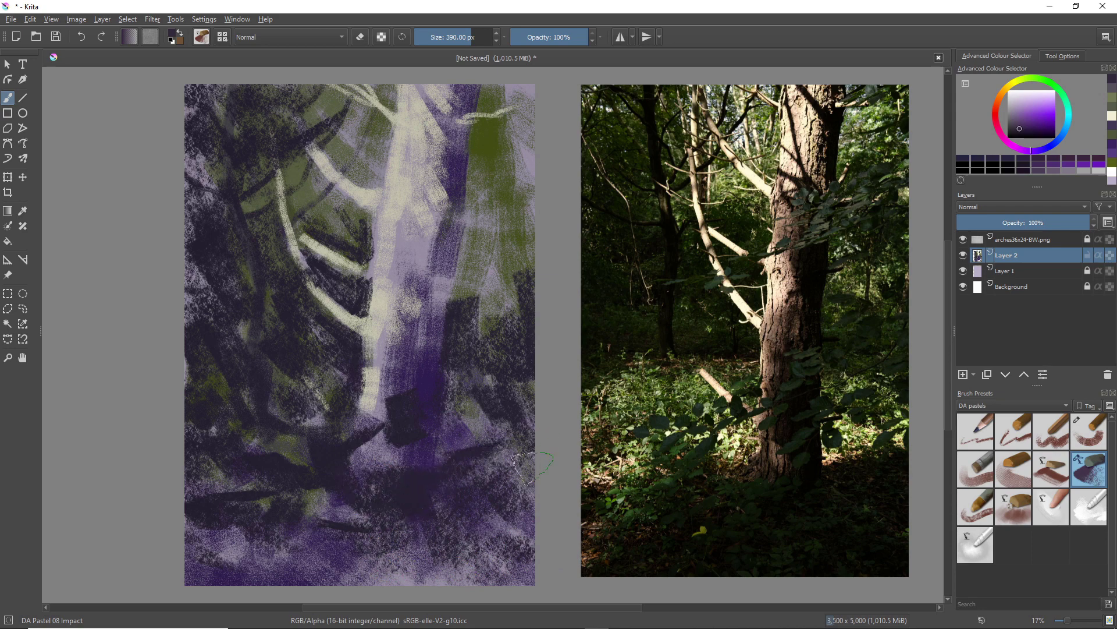
# Darken the foliage right of the upper trunk and paint a dark purple branch shadow across the trunk's middle.
pyautogui.moveTo(469, 204); pyautogui.dragTo(469, 284)
pyautogui.moveTo(489, 201)
pyautogui.mouseDown()
pyautogui.moveTo(495, 180)
pyautogui.moveTo(506, 195)
pyautogui.moveTo(515, 157)
pyautogui.moveTo(512, 174)
pyautogui.mouseUp()
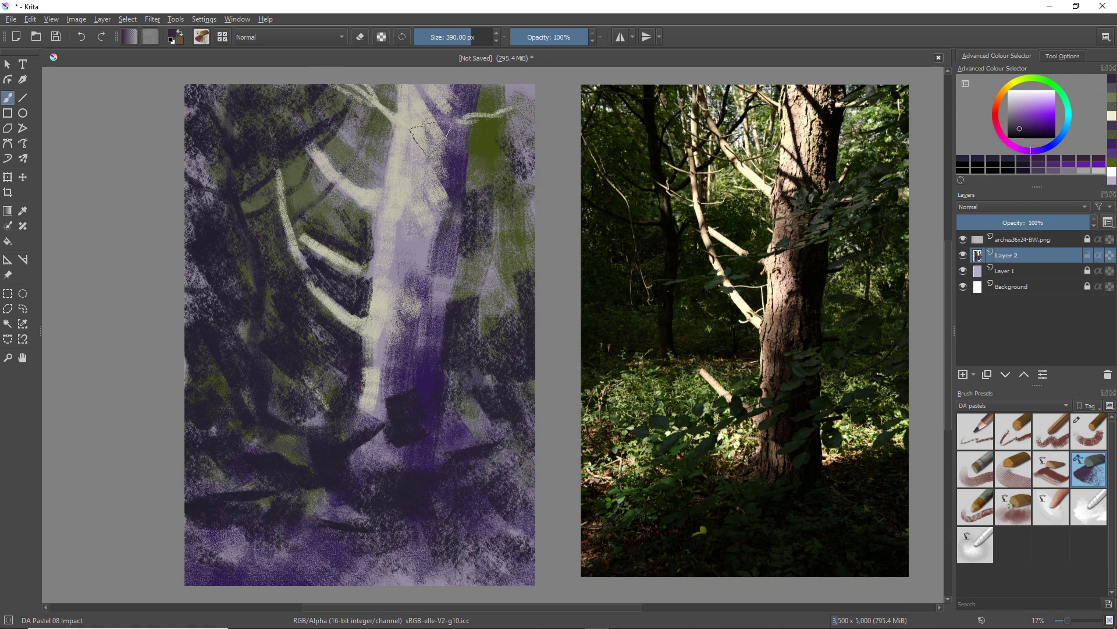
pyautogui.moveTo(489, 99)
pyautogui.mouseDown()
pyautogui.moveTo(498, 110)
pyautogui.moveTo(521, 93)
pyautogui.moveTo(534, 126)
pyautogui.moveTo(471, 175)
pyautogui.moveTo(501, 225)
pyautogui.moveTo(517, 210)
pyautogui.mouseUp()
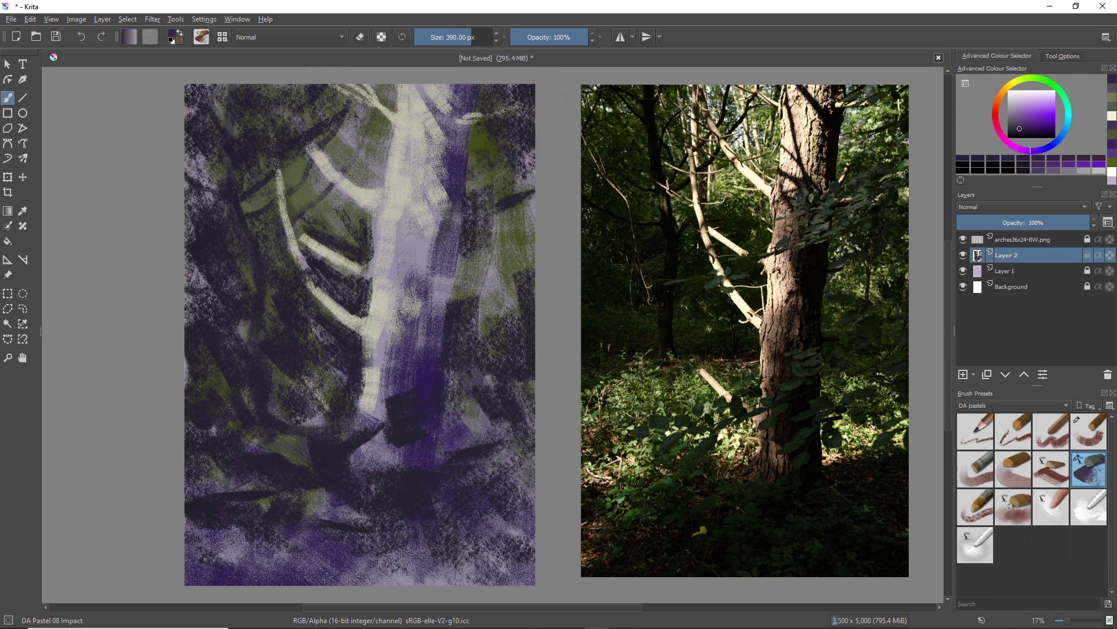
pyautogui.moveTo(466, 215)
pyautogui.mouseDown()
pyautogui.moveTo(407, 239)
pyautogui.moveTo(471, 223)
pyautogui.moveTo(460, 250)
pyautogui.moveTo(466, 197)
pyautogui.moveTo(491, 256)
pyautogui.moveTo(494, 314)
pyautogui.moveTo(518, 222)
pyautogui.moveTo(504, 163)
pyautogui.mouseUp()
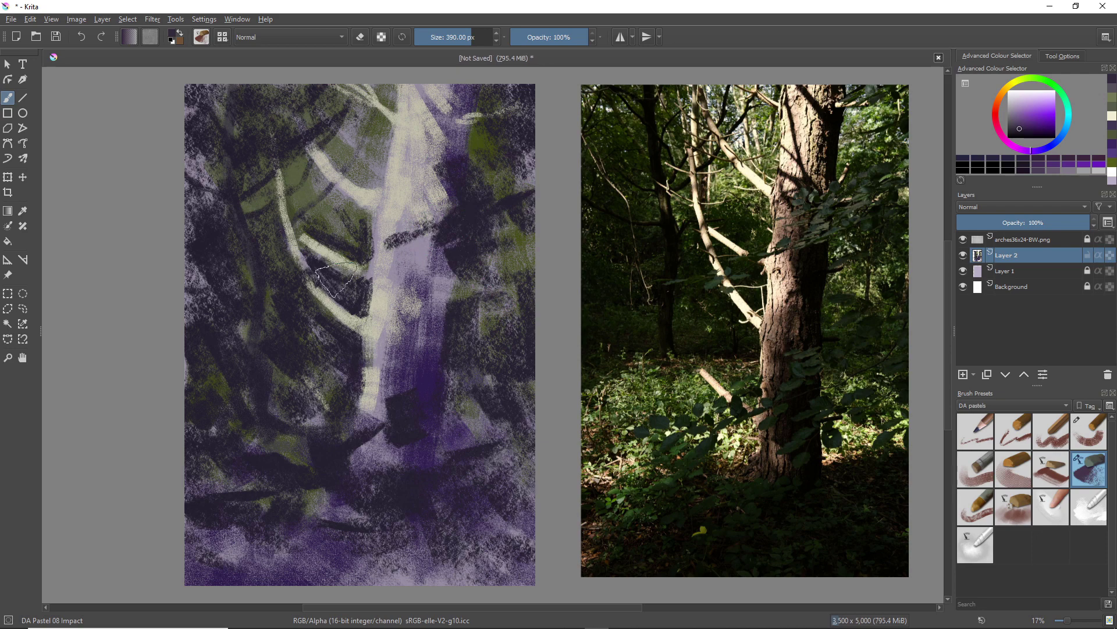
# Choose a bright lime green and dab sunlit foliage right of the upper trunk and between the branches on its left.
pyautogui.rightClick(388, 337)
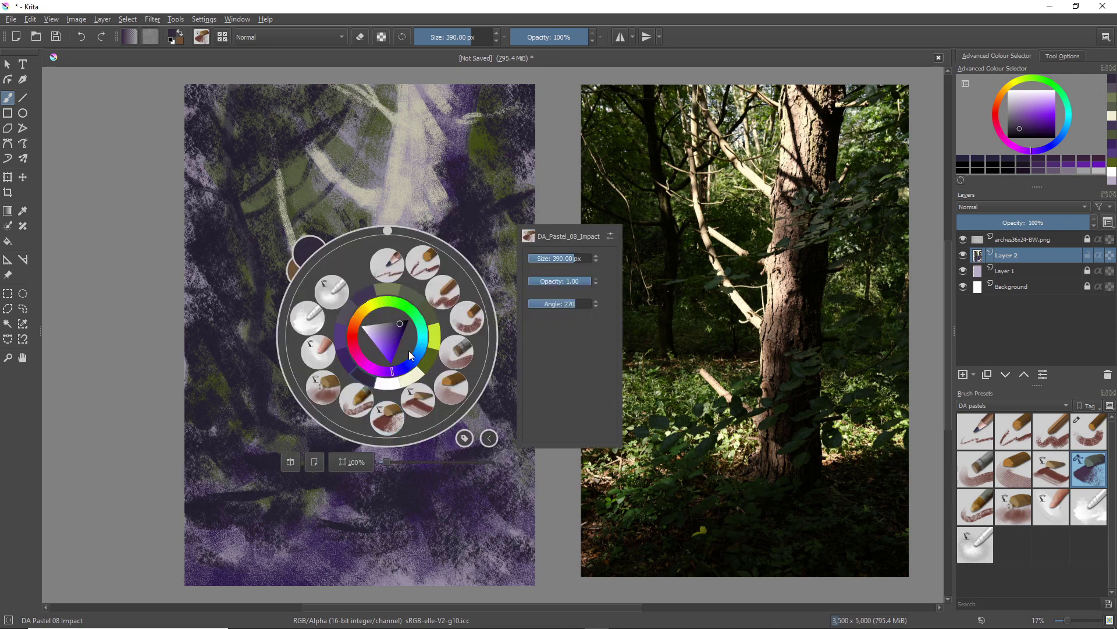
pyautogui.click(430, 341)
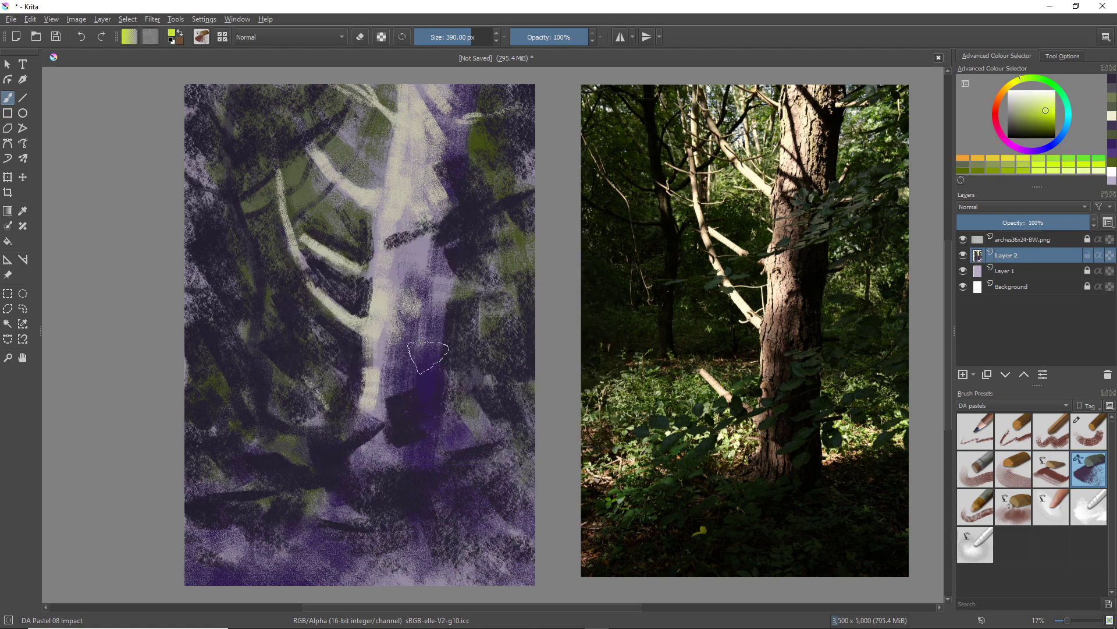
pyautogui.moveTo(468, 141)
pyautogui.mouseDown()
pyautogui.moveTo(490, 158)
pyautogui.moveTo(509, 140)
pyautogui.moveTo(487, 166)
pyautogui.moveTo(474, 140)
pyautogui.mouseUp()
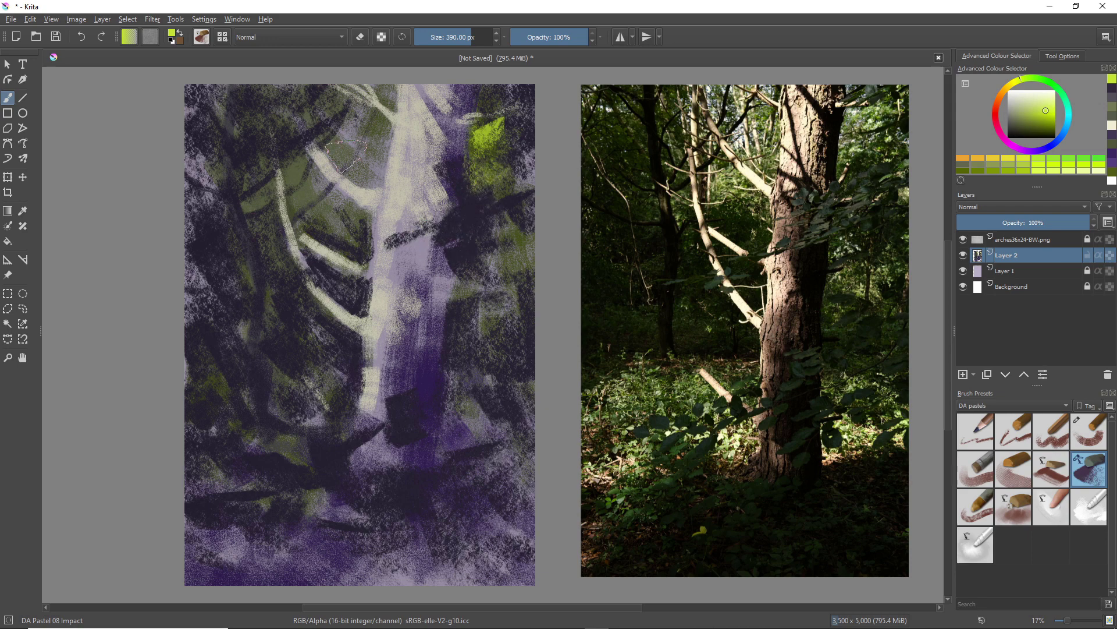
pyautogui.moveTo(374, 128)
pyautogui.mouseDown()
pyautogui.moveTo(381, 185)
pyautogui.moveTo(327, 127)
pyautogui.moveTo(349, 129)
pyautogui.moveTo(367, 93)
pyautogui.moveTo(369, 127)
pyautogui.mouseUp()
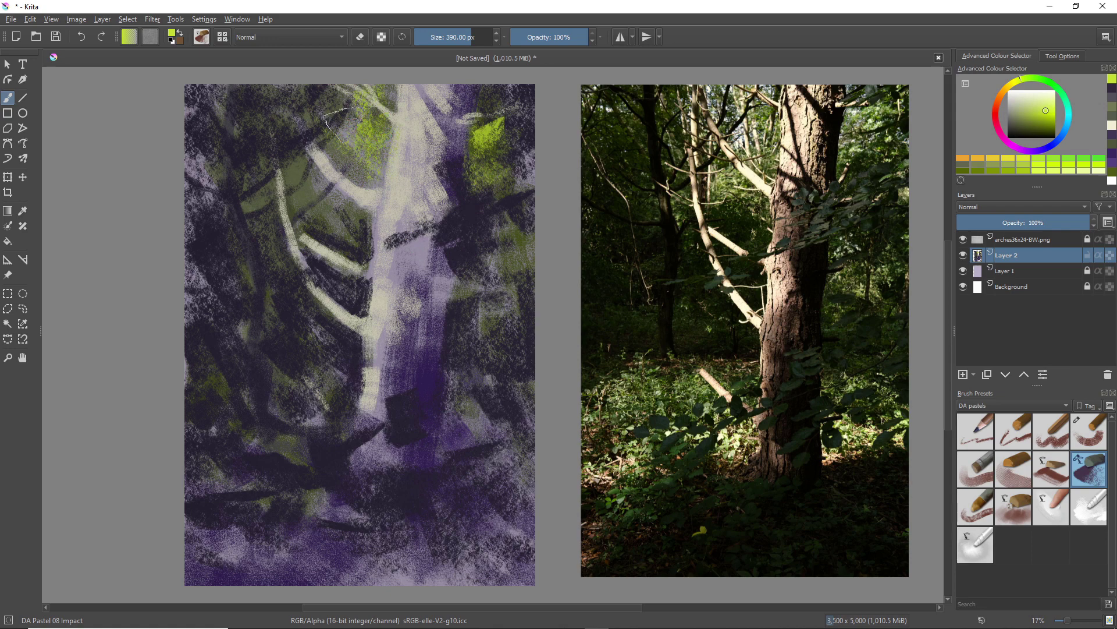
pyautogui.moveTo(308, 102); pyautogui.dragTo(323, 136)
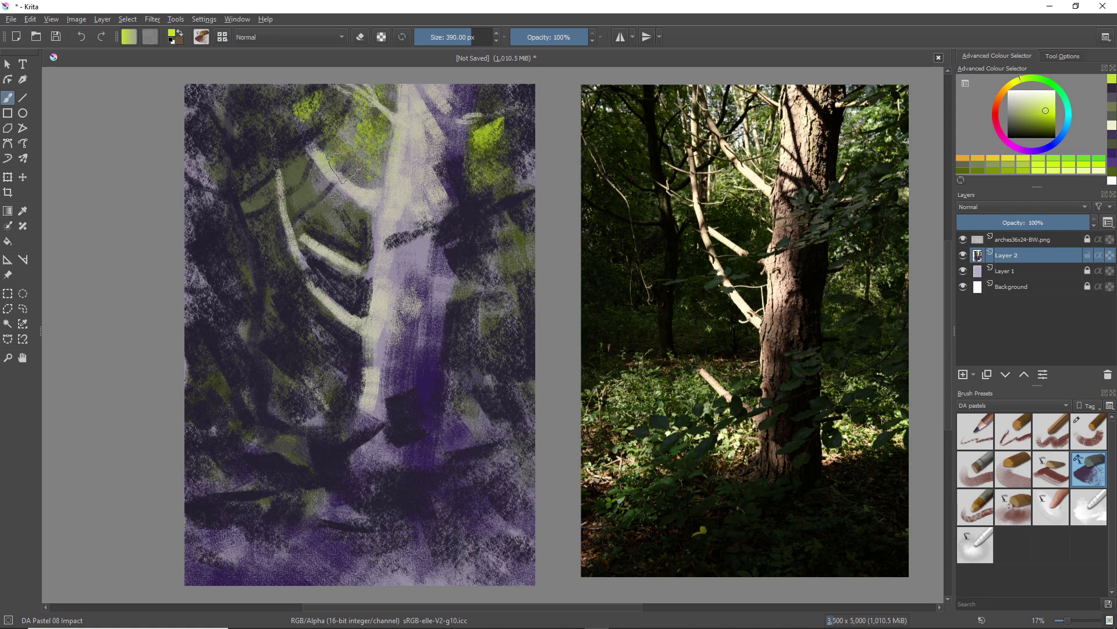
pyautogui.moveTo(305, 207); pyautogui.dragTo(335, 185)
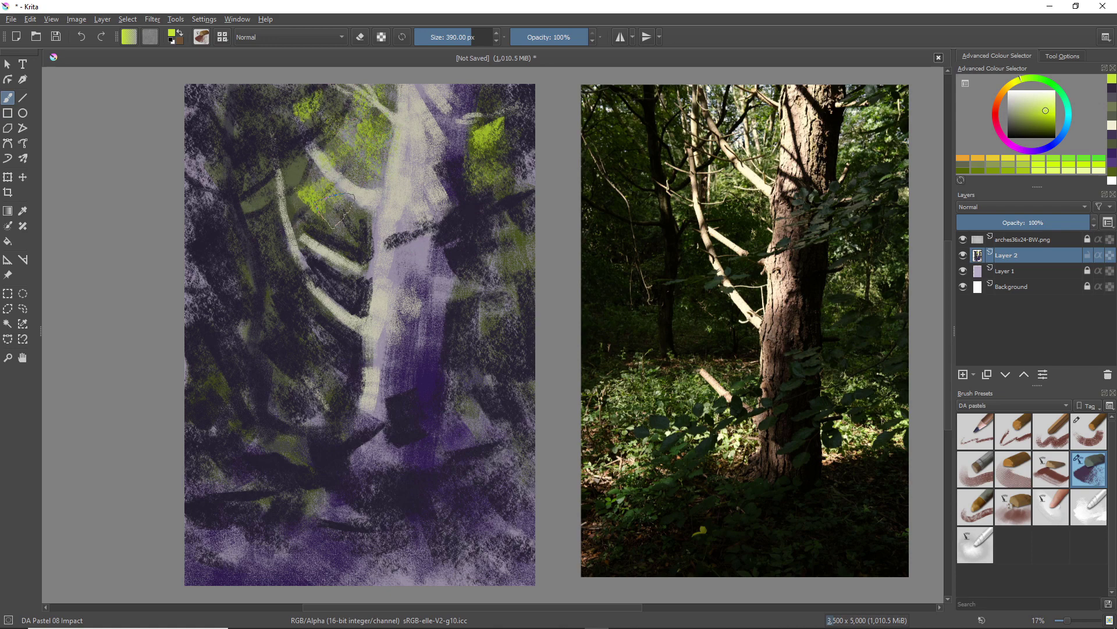
pyautogui.moveTo(344, 253); pyautogui.dragTo(370, 244)
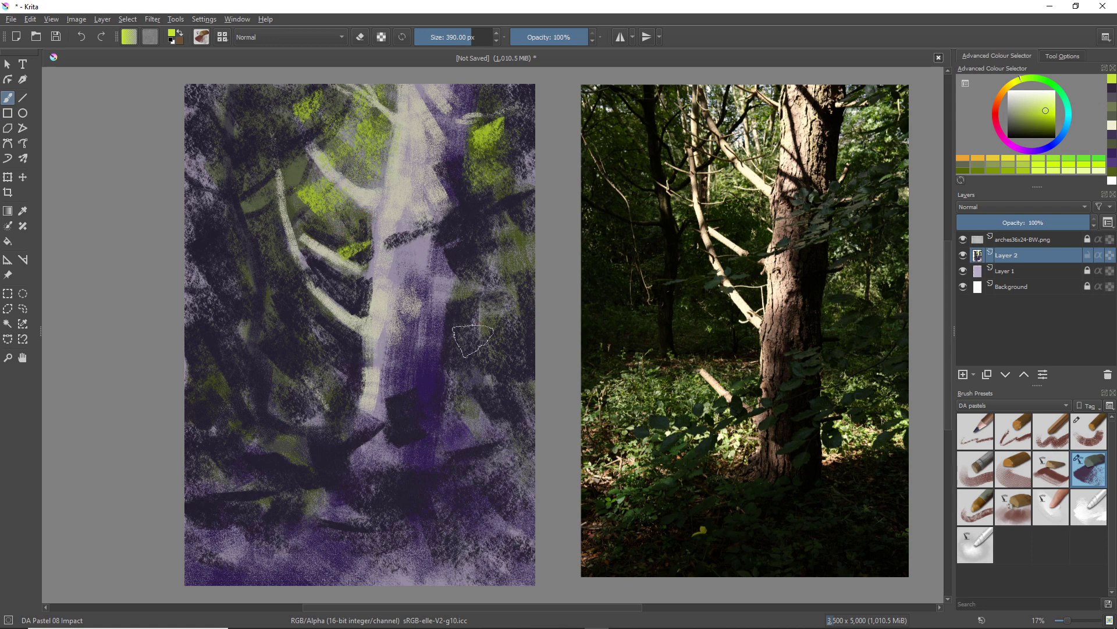
# Dab lime green highlights into the foliage and undergrowth right of the lower trunk.
pyautogui.moveTo(473, 329)
pyautogui.mouseDown()
pyautogui.moveTo(478, 384)
pyautogui.moveTo(486, 292)
pyautogui.moveTo(517, 322)
pyautogui.moveTo(512, 367)
pyautogui.mouseUp()
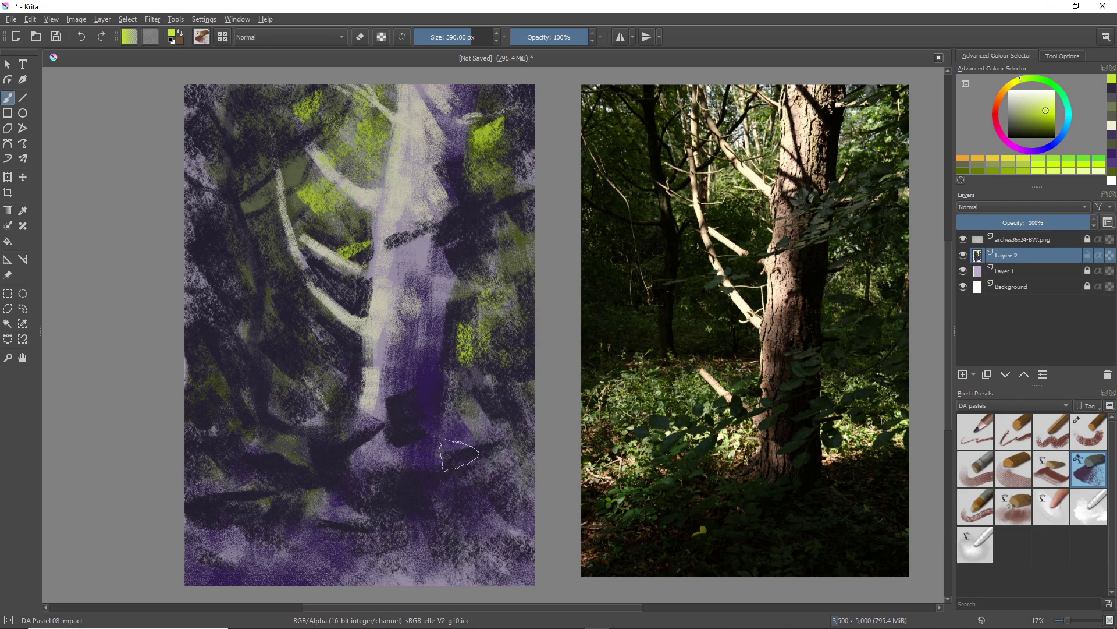
pyautogui.moveTo(464, 425)
pyautogui.mouseDown()
pyautogui.moveTo(466, 451)
pyautogui.moveTo(489, 422)
pyautogui.mouseUp()
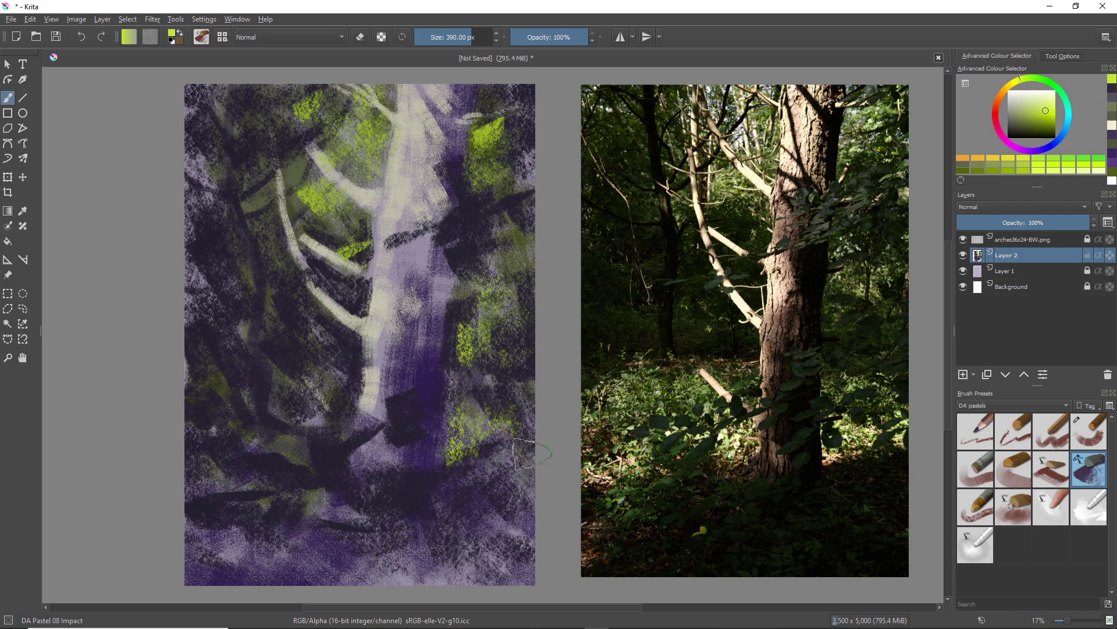
pyautogui.moveTo(532, 410); pyautogui.dragTo(527, 415)
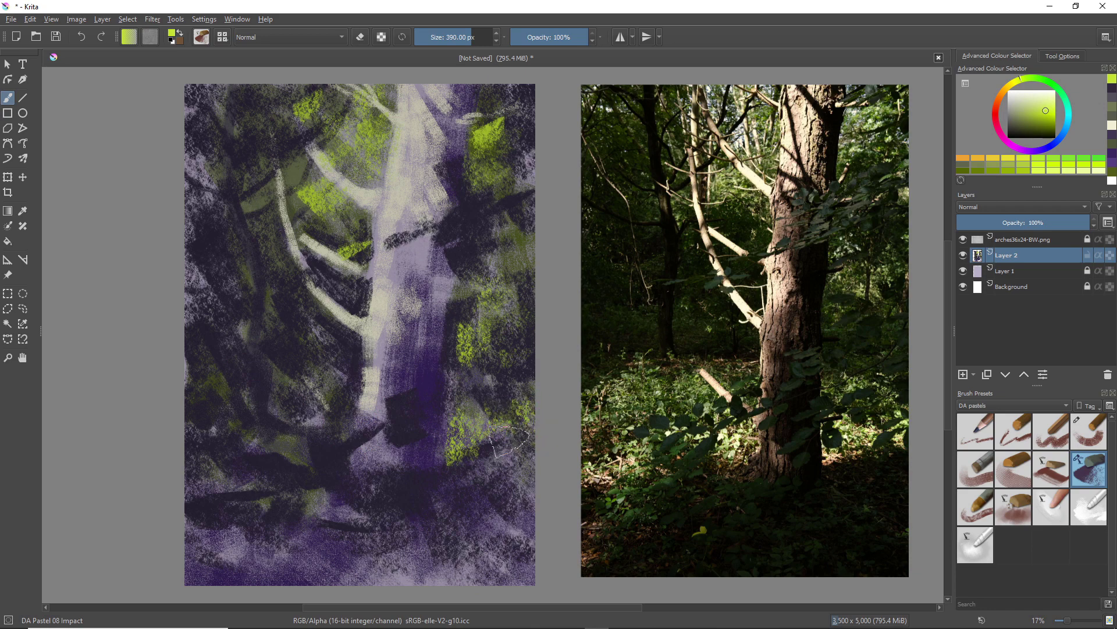
pyautogui.moveTo(493, 453); pyautogui.dragTo(473, 456)
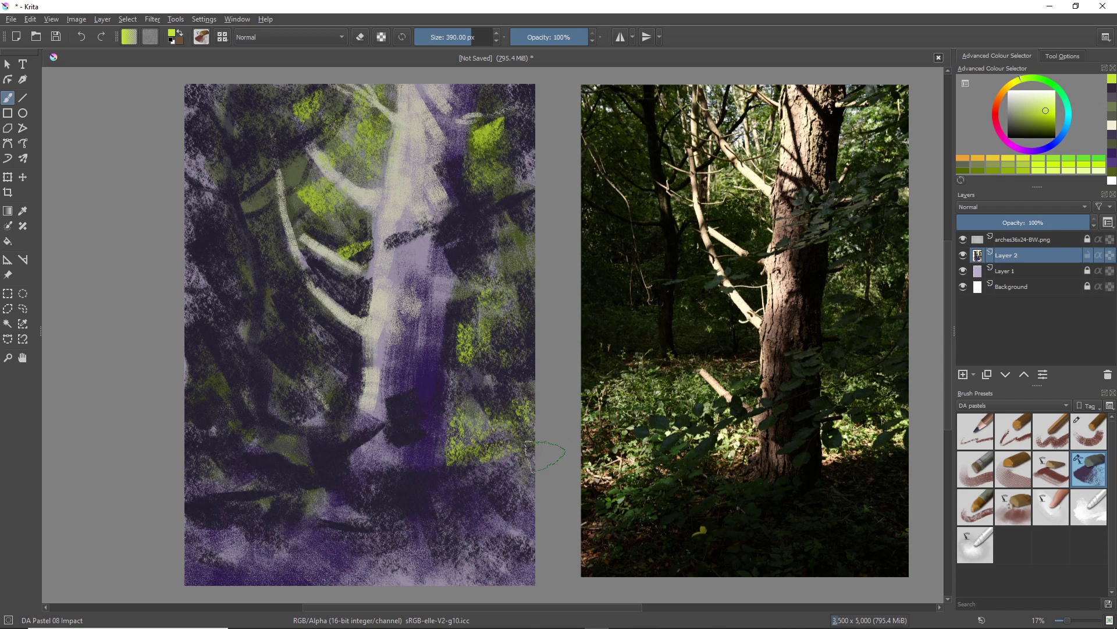
# Scatter lime green leaf dabs through the undergrowth left of the trunk, reducing the brush to 96 px for the small marks.
pyautogui.moveTo(348, 416)
pyautogui.mouseDown()
pyautogui.moveTo(327, 455)
pyautogui.moveTo(317, 432)
pyautogui.moveTo(295, 429)
pyautogui.moveTo(308, 439)
pyautogui.moveTo(245, 443)
pyautogui.moveTo(264, 479)
pyautogui.moveTo(243, 412)
pyautogui.moveTo(227, 458)
pyautogui.moveTo(247, 462)
pyautogui.moveTo(270, 501)
pyautogui.moveTo(256, 480)
pyautogui.moveTo(267, 409)
pyautogui.moveTo(238, 459)
pyautogui.mouseUp()
pyautogui.press('[')
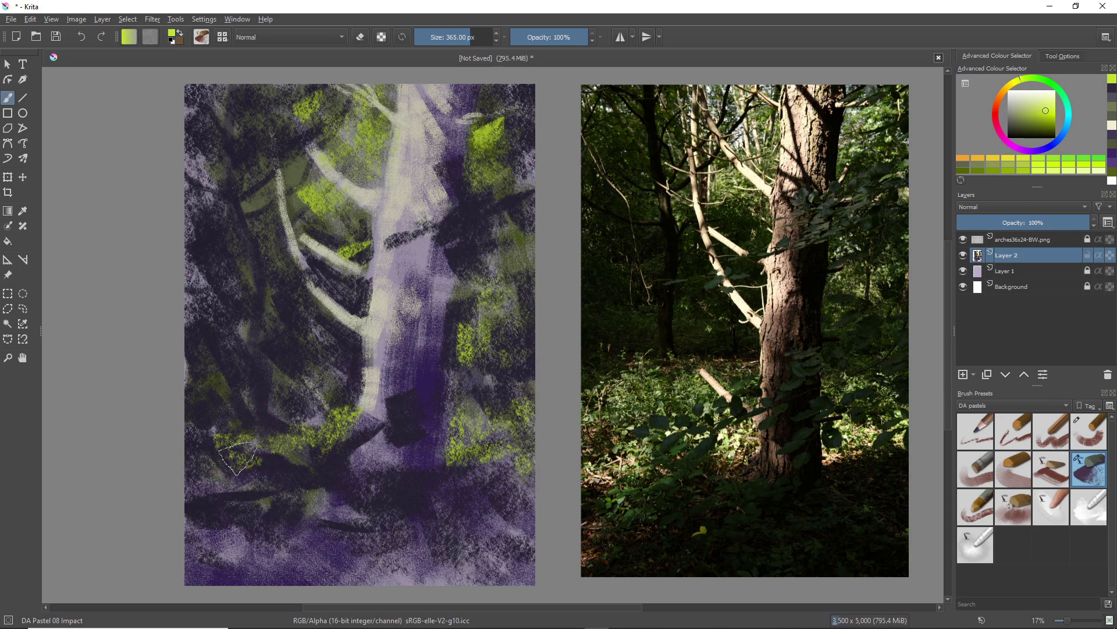
pyautogui.press('[')
pyautogui.press('[')
pyautogui.press('[')
pyautogui.press('[')
pyautogui.press('[')
pyautogui.press('[')
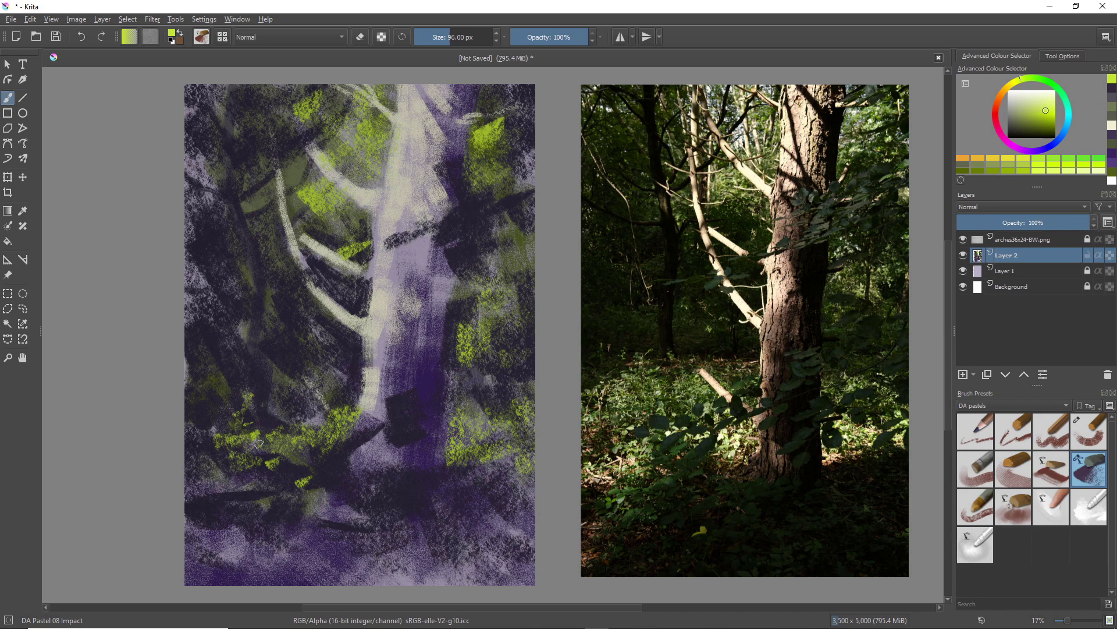
pyautogui.moveTo(269, 455); pyautogui.dragTo(271, 438)
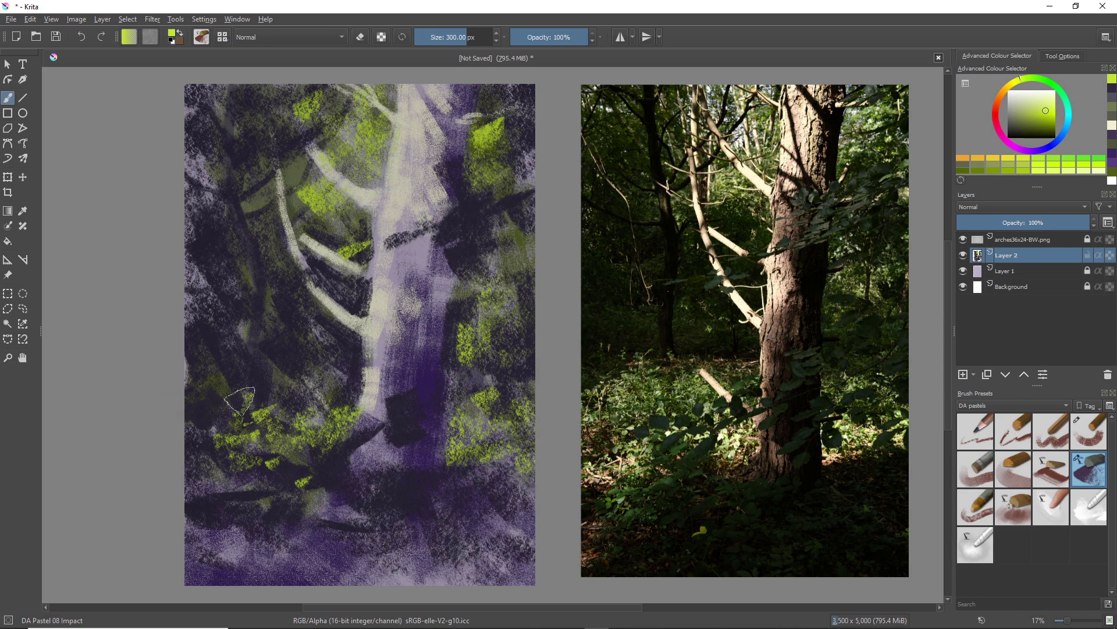
# Undo a heavy lime dab made with the 300 px brush at the undergrowth's far left, and dab that spot again.
pyautogui.moveTo(240, 401); pyautogui.dragTo(227, 408)
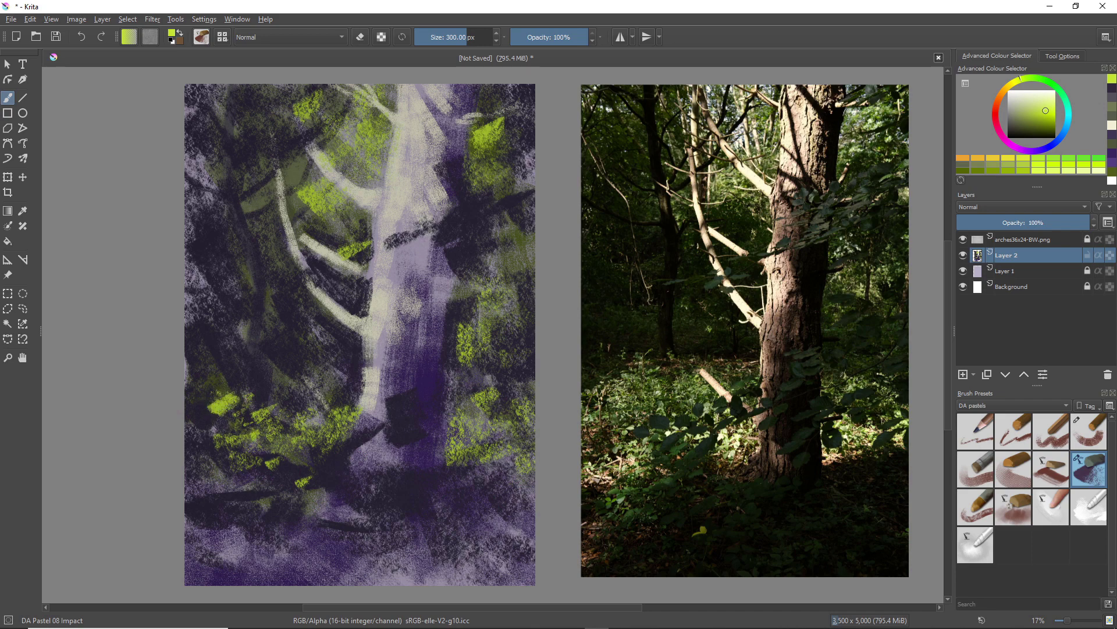
pyautogui.hotkey('ctrl', 'z')
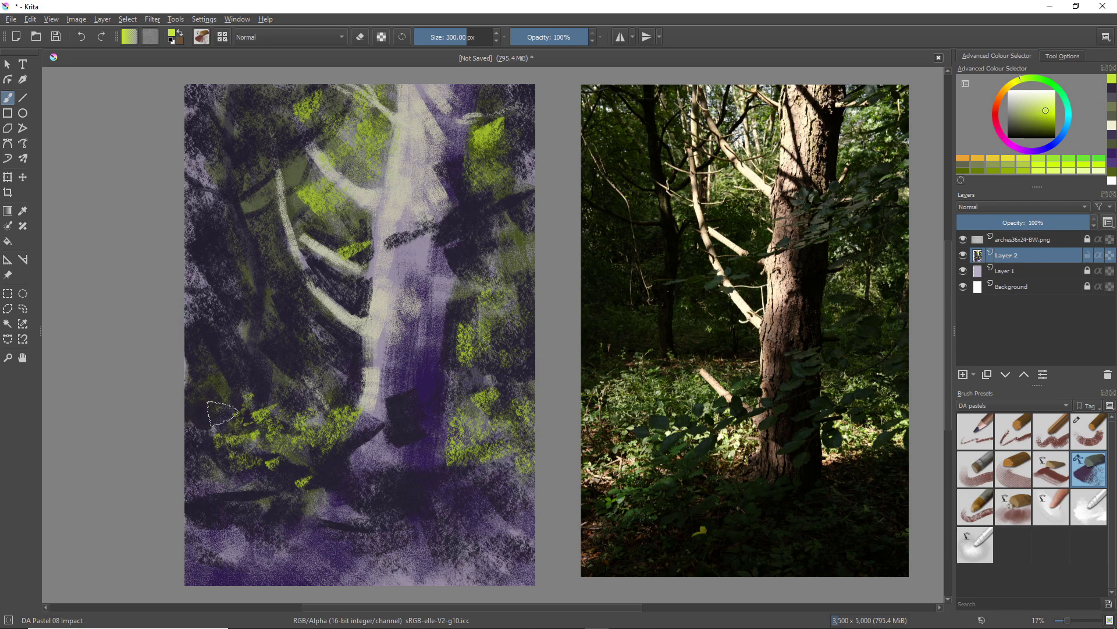
pyautogui.moveTo(218, 401); pyautogui.dragTo(226, 399)
# Choose a muted olive green and paint mid-tone foliage on both sides of the trunk, around its base and across the lower trunk.
pyautogui.rightClick(348, 328)
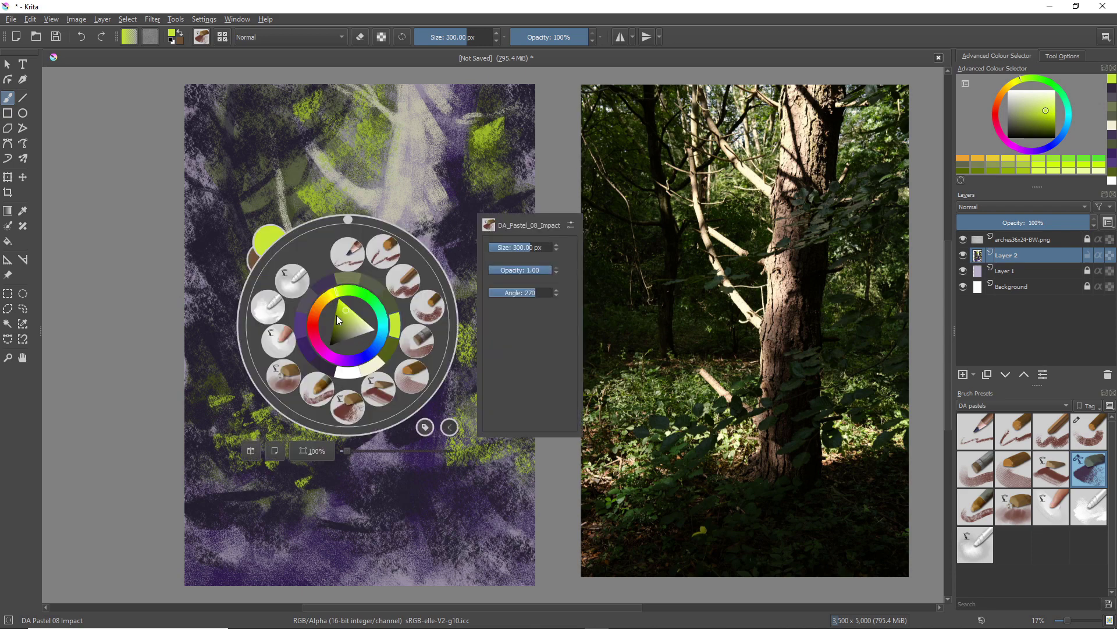
pyautogui.click(340, 317)
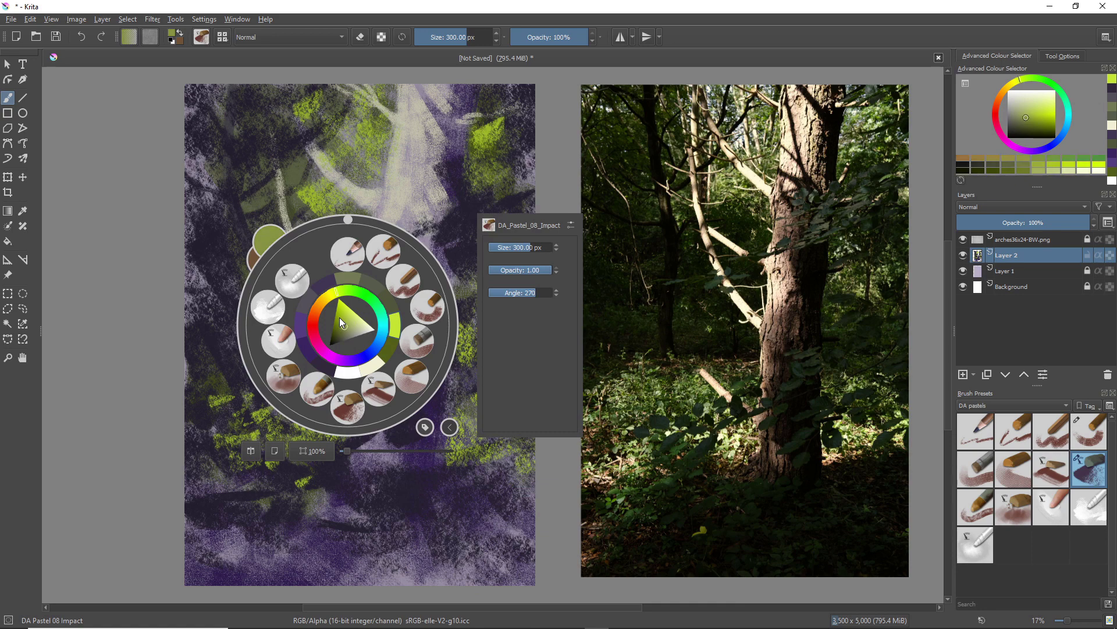
pyautogui.click(219, 278)
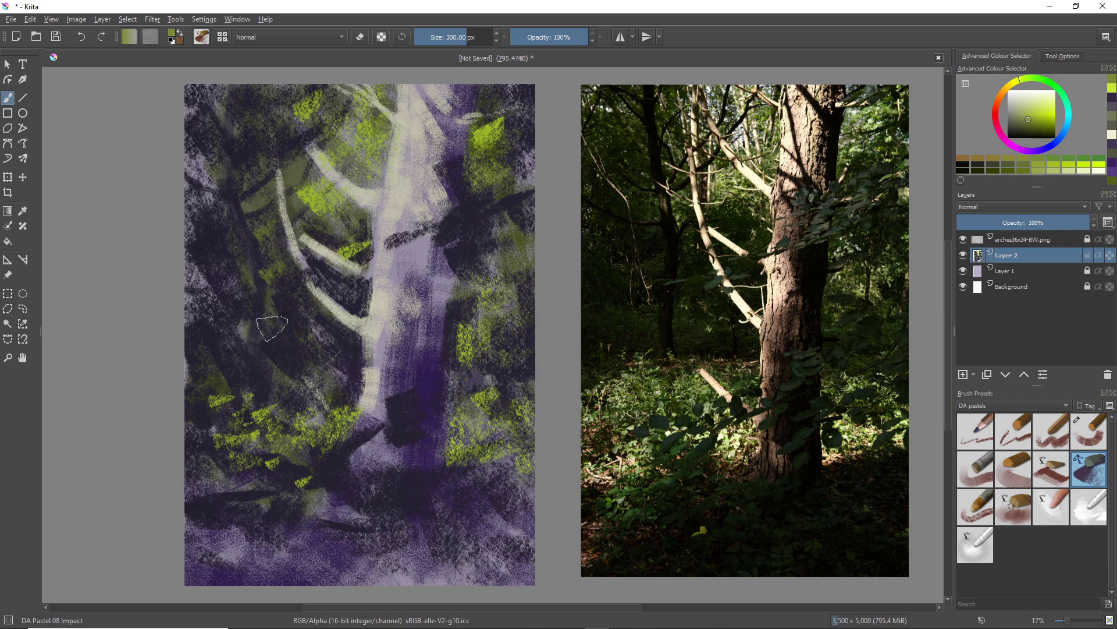
pyautogui.moveTo(278, 323)
pyautogui.mouseDown()
pyautogui.moveTo(285, 284)
pyautogui.moveTo(307, 326)
pyautogui.moveTo(339, 338)
pyautogui.mouseUp()
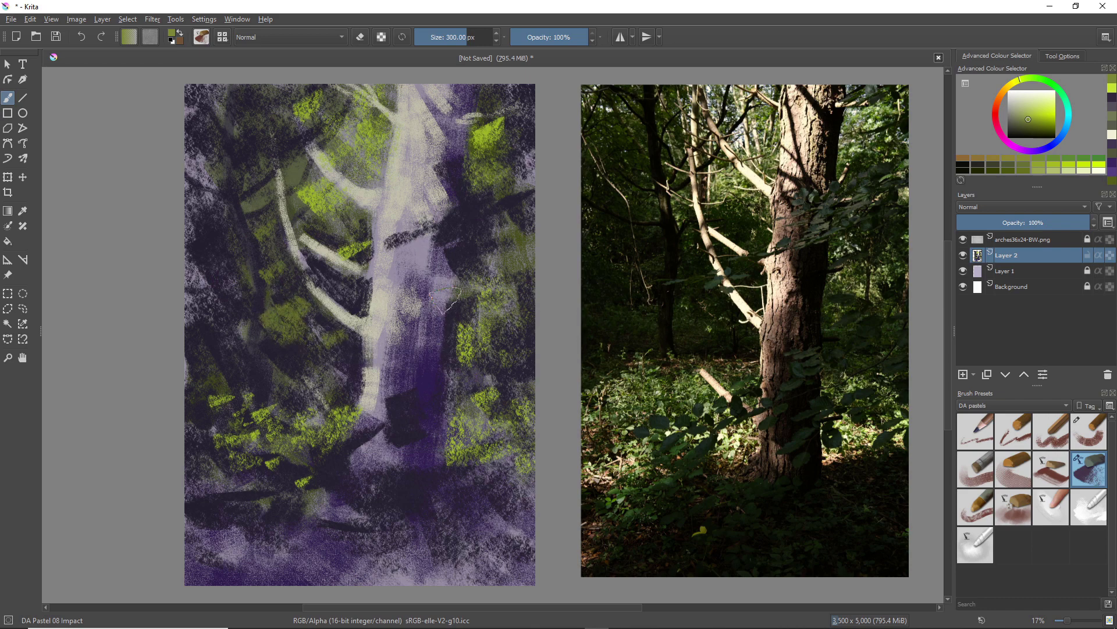
pyautogui.moveTo(468, 299); pyautogui.dragTo(473, 314)
pyautogui.moveTo(504, 277); pyautogui.dragTo(514, 316)
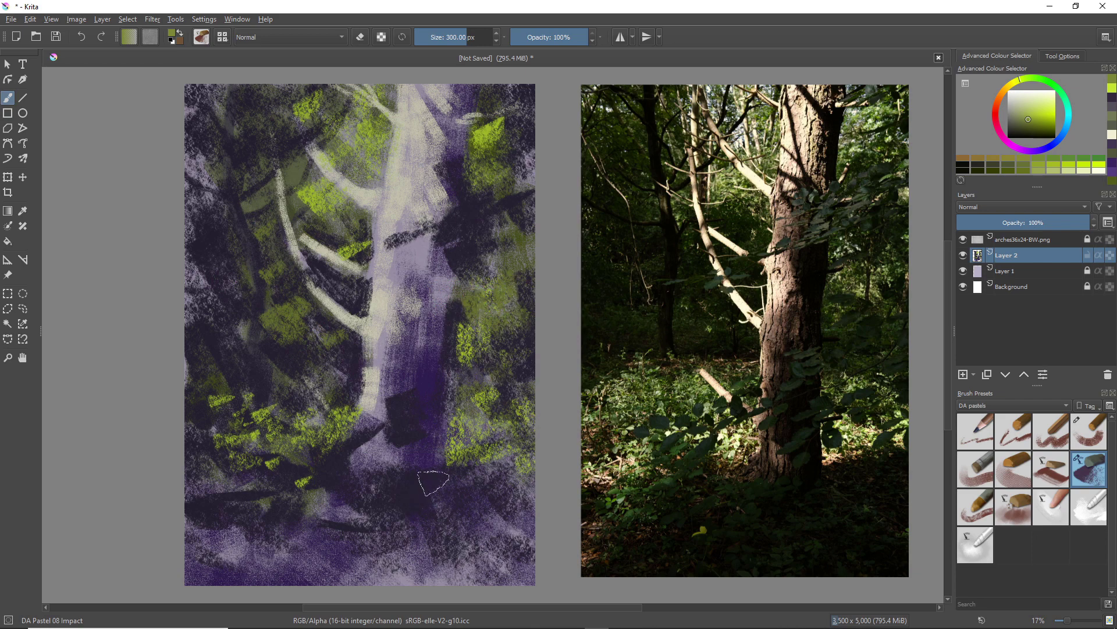
pyautogui.moveTo(428, 492)
pyautogui.mouseDown()
pyautogui.moveTo(461, 493)
pyautogui.moveTo(467, 464)
pyautogui.moveTo(511, 511)
pyautogui.moveTo(470, 510)
pyautogui.moveTo(504, 452)
pyautogui.moveTo(490, 503)
pyautogui.moveTo(489, 512)
pyautogui.mouseUp()
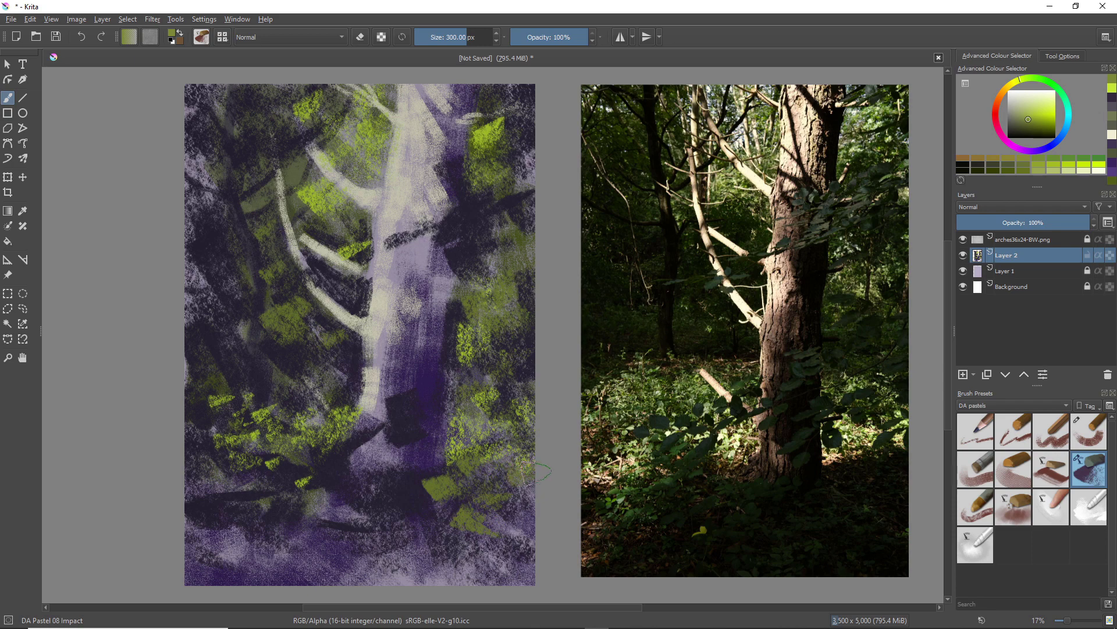
pyautogui.moveTo(398, 467)
pyautogui.mouseDown()
pyautogui.moveTo(429, 451)
pyautogui.moveTo(439, 420)
pyautogui.moveTo(415, 435)
pyautogui.moveTo(408, 414)
pyautogui.moveTo(420, 401)
pyautogui.moveTo(449, 404)
pyautogui.moveTo(444, 433)
pyautogui.moveTo(411, 445)
pyautogui.moveTo(422, 440)
pyautogui.moveTo(419, 453)
pyautogui.moveTo(406, 440)
pyautogui.moveTo(366, 470)
pyautogui.moveTo(373, 485)
pyautogui.moveTo(391, 471)
pyautogui.moveTo(471, 376)
pyautogui.mouseUp()
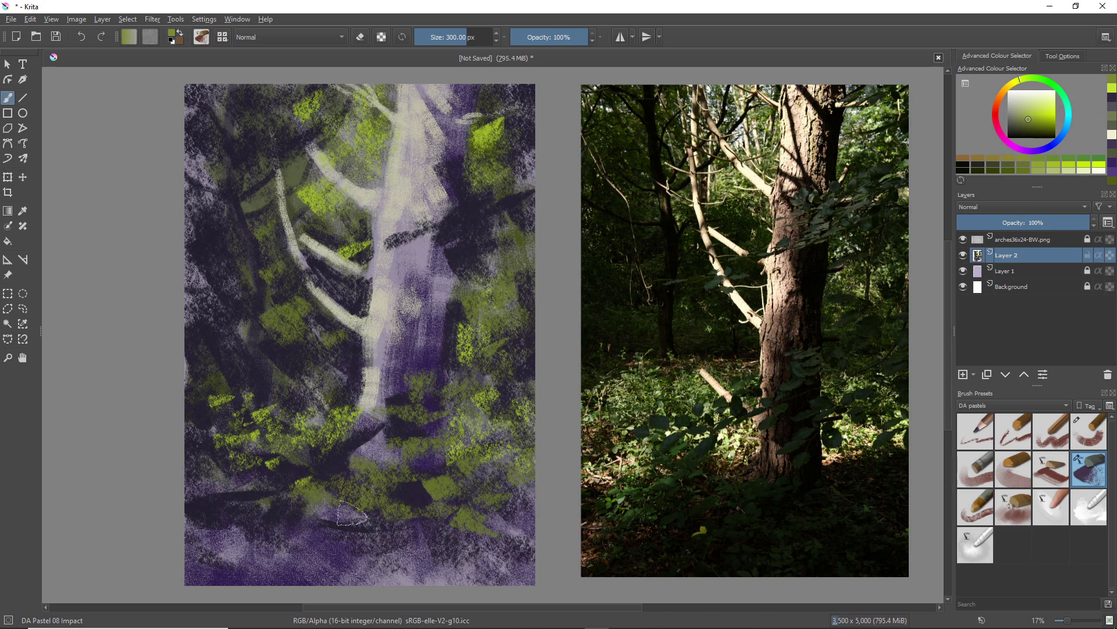
# Reduce the brush to 96 px and scatter small olive green leaf dabs over the ground left of the trunk's base.
pyautogui.press('[')
pyautogui.press('[')
pyautogui.press('[')
pyautogui.press('[')
pyautogui.press('[')
pyautogui.press('[')
pyautogui.press('[')
pyautogui.press('[')
pyautogui.press('[')
pyautogui.press('[')
pyautogui.press('[')
pyautogui.press('[')
pyautogui.press('[')
pyautogui.press('[')
pyautogui.press('[')
pyautogui.press('[')
pyautogui.press('[')
pyautogui.moveTo(281, 500)
pyautogui.mouseDown()
pyautogui.moveTo(229, 516)
pyautogui.moveTo(342, 527)
pyautogui.moveTo(248, 534)
pyautogui.moveTo(307, 553)
pyautogui.mouseUp()
pyautogui.click(262, 535)
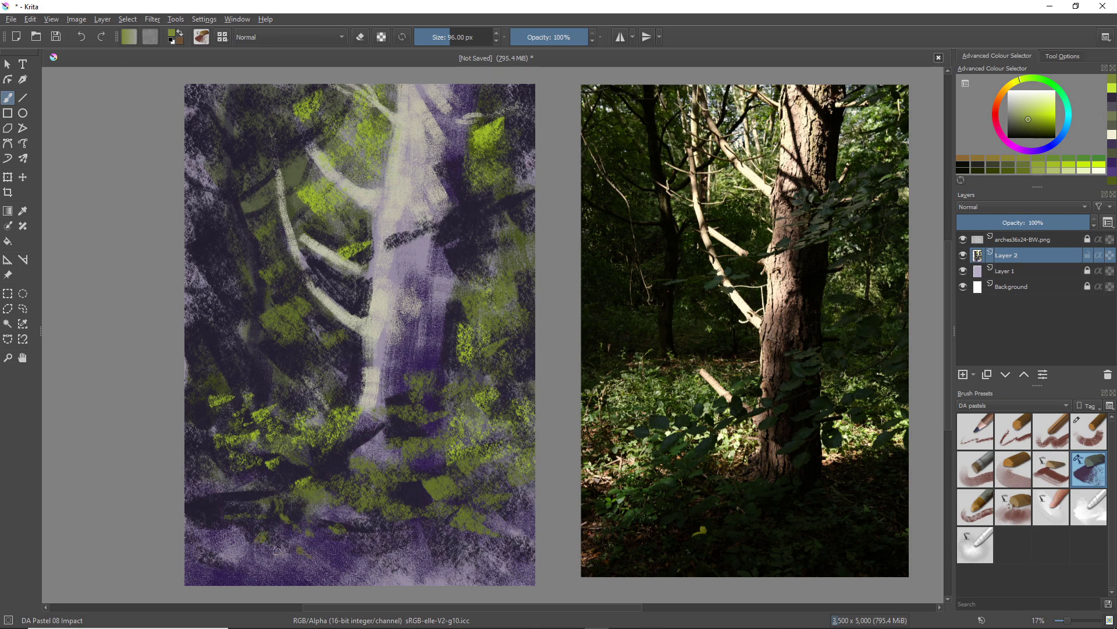
pyautogui.click(245, 517)
pyautogui.click(246, 504)
pyautogui.click(216, 500)
pyautogui.click(280, 486)
pyautogui.click(304, 531)
pyautogui.click(325, 543)
# Sample a dark purple from the painting and streak shadows down the trunk's shaded right side, from the top edge to the base.
pyautogui.keyDown('ctrl'); pyautogui.click(452, 350); pyautogui.keyUp('ctrl')
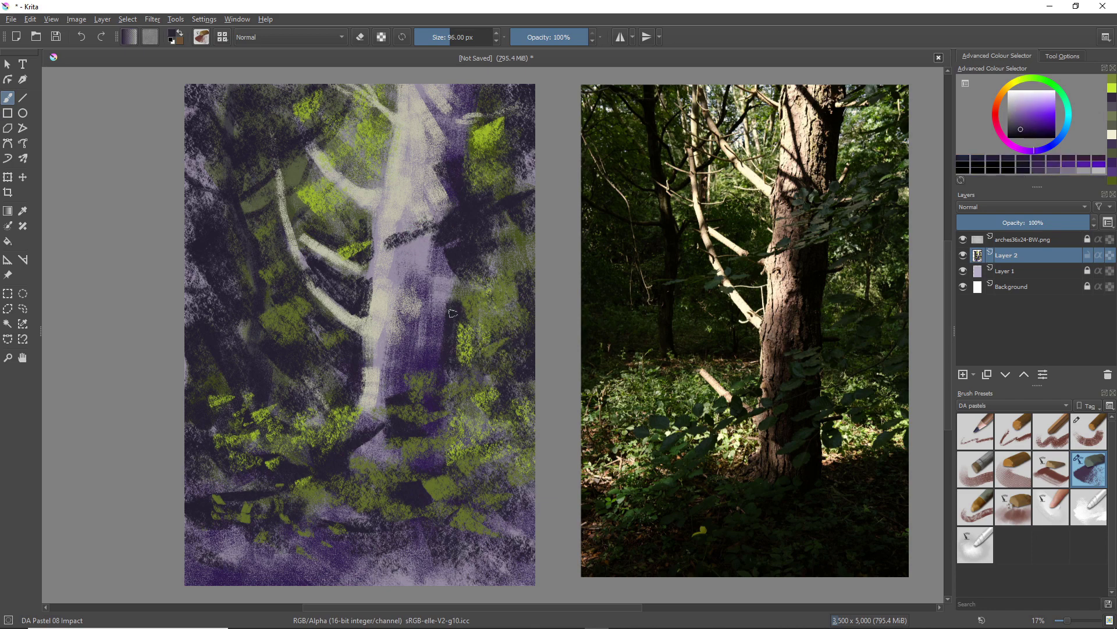
pyautogui.moveTo(459, 272)
pyautogui.mouseDown()
pyautogui.moveTo(455, 301)
pyautogui.moveTo(441, 258)
pyautogui.moveTo(443, 306)
pyautogui.moveTo(436, 324)
pyautogui.moveTo(439, 283)
pyautogui.moveTo(430, 324)
pyautogui.moveTo(447, 299)
pyautogui.moveTo(438, 328)
pyautogui.moveTo(423, 328)
pyautogui.moveTo(426, 314)
pyautogui.moveTo(416, 357)
pyautogui.mouseUp()
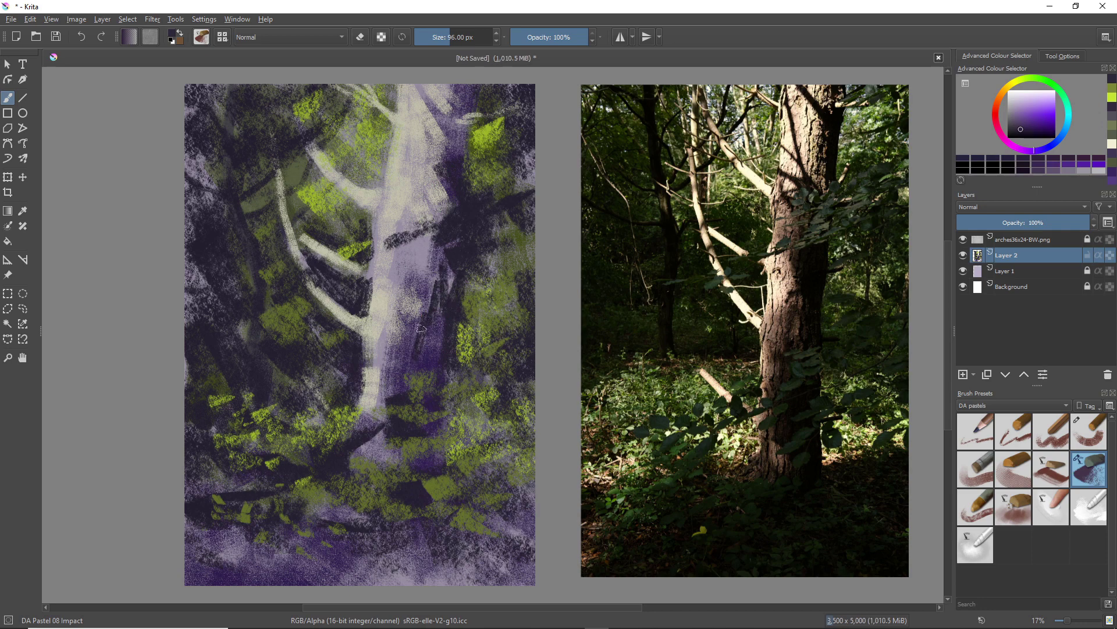
pyautogui.moveTo(431, 319)
pyautogui.mouseDown()
pyautogui.moveTo(420, 370)
pyautogui.moveTo(433, 346)
pyautogui.moveTo(434, 362)
pyautogui.moveTo(439, 333)
pyautogui.moveTo(440, 374)
pyautogui.mouseUp()
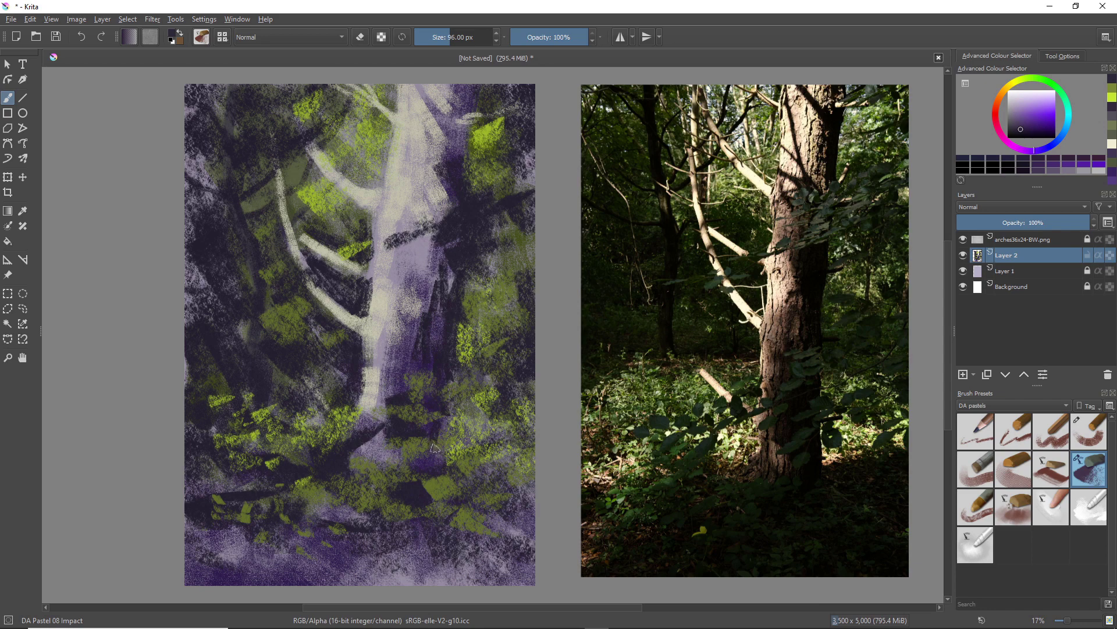
pyautogui.moveTo(435, 444)
pyautogui.mouseDown()
pyautogui.moveTo(435, 464)
pyautogui.moveTo(449, 444)
pyautogui.moveTo(441, 460)
pyautogui.moveTo(450, 466)
pyautogui.mouseUp()
pyautogui.moveTo(437, 253); pyautogui.dragTo(433, 298)
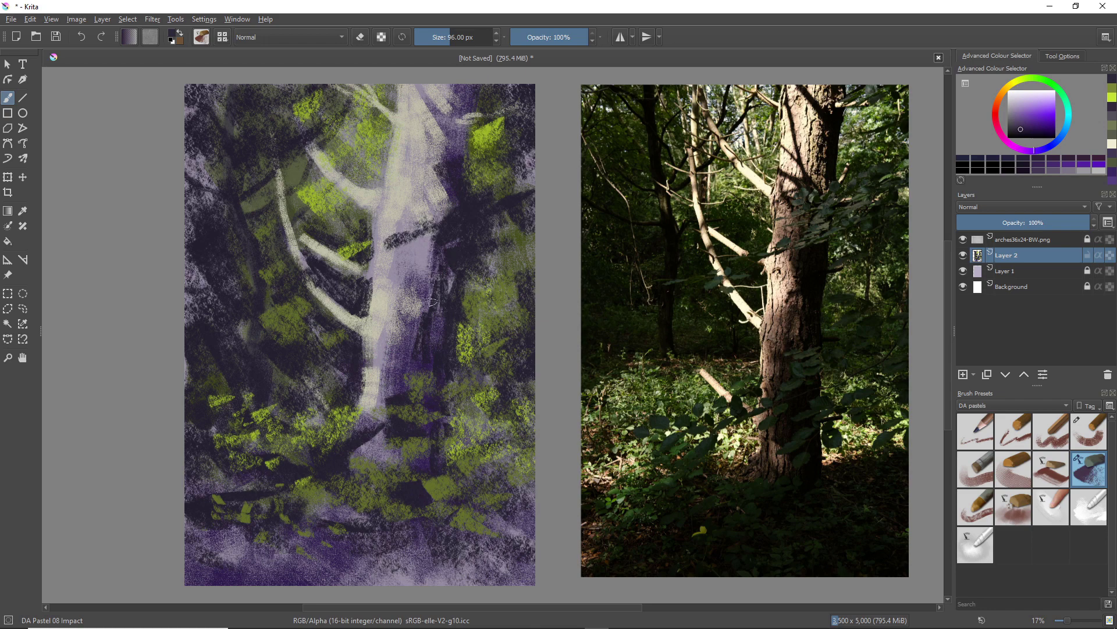
pyautogui.moveTo(464, 113); pyautogui.dragTo(460, 159)
pyautogui.moveTo(462, 82); pyautogui.dragTo(455, 145)
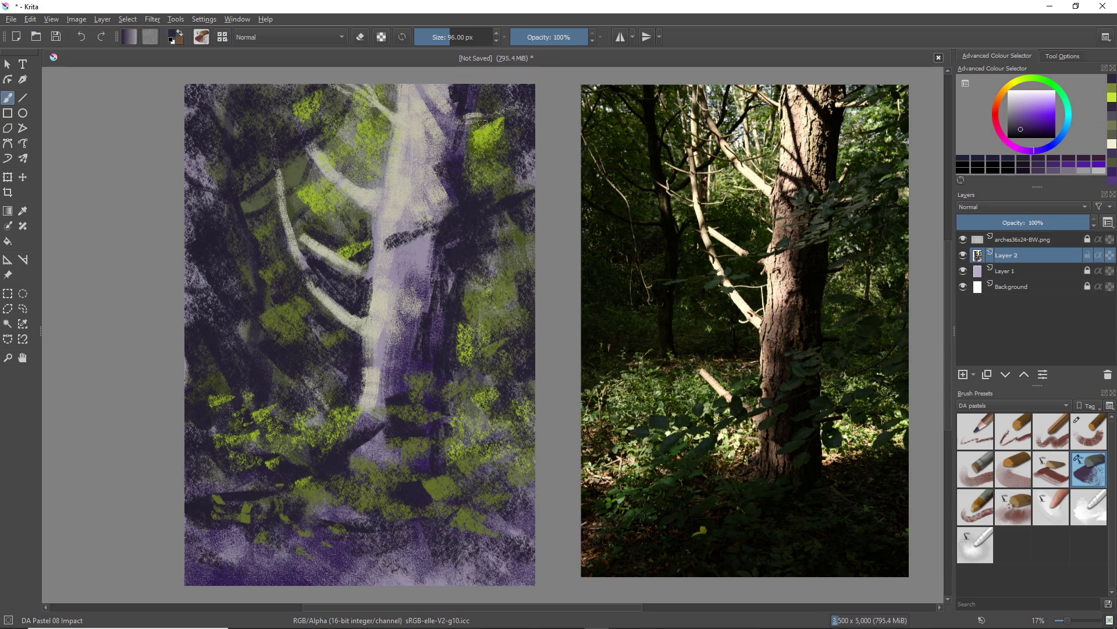
# Reduce the brush to 55 px and refine the dark shadows beside the upper trunk's right edge, undoing one stray stroke.
pyautogui.press('[')
pyautogui.press('[')
pyautogui.press('[')
pyautogui.press('[')
pyautogui.press('[')
pyautogui.press('[')
pyautogui.press('[')
pyautogui.press('[')
pyautogui.press('[')
pyautogui.press('[')
pyautogui.press('[')
pyautogui.press('[')
pyautogui.press('[')
pyautogui.press('[')
pyautogui.press(']')
pyautogui.press(']')
pyautogui.press(']')
pyautogui.press(']')
pyautogui.press(']')
pyautogui.press(']')
pyautogui.press(']')
pyautogui.press(']')
pyautogui.moveTo(466, 124); pyautogui.dragTo(469, 137)
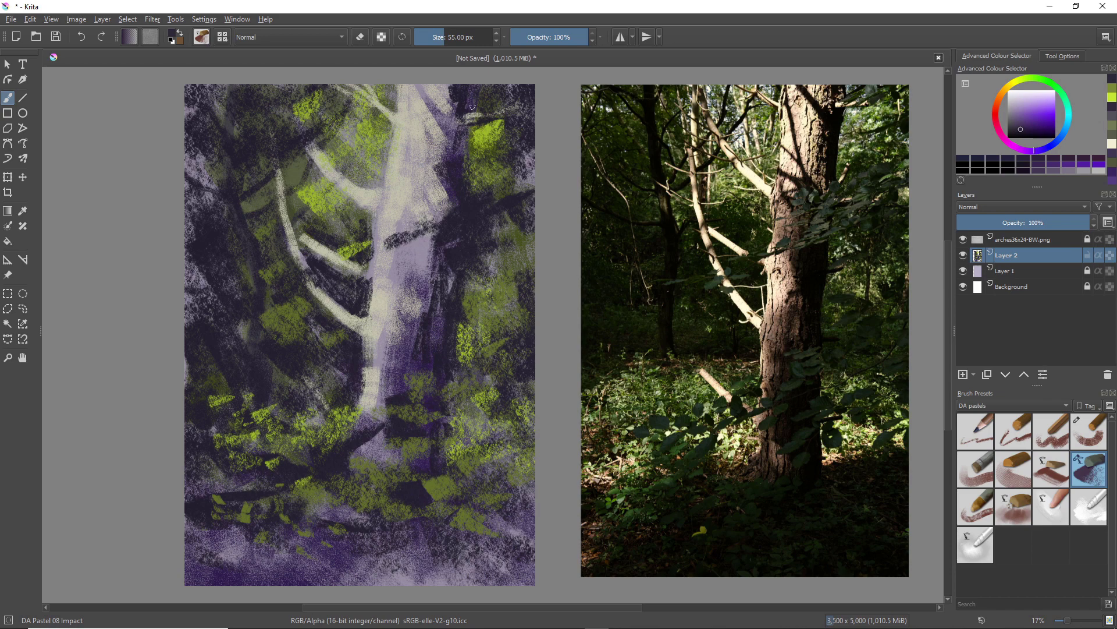
pyautogui.hotkey('ctrl', 'z')
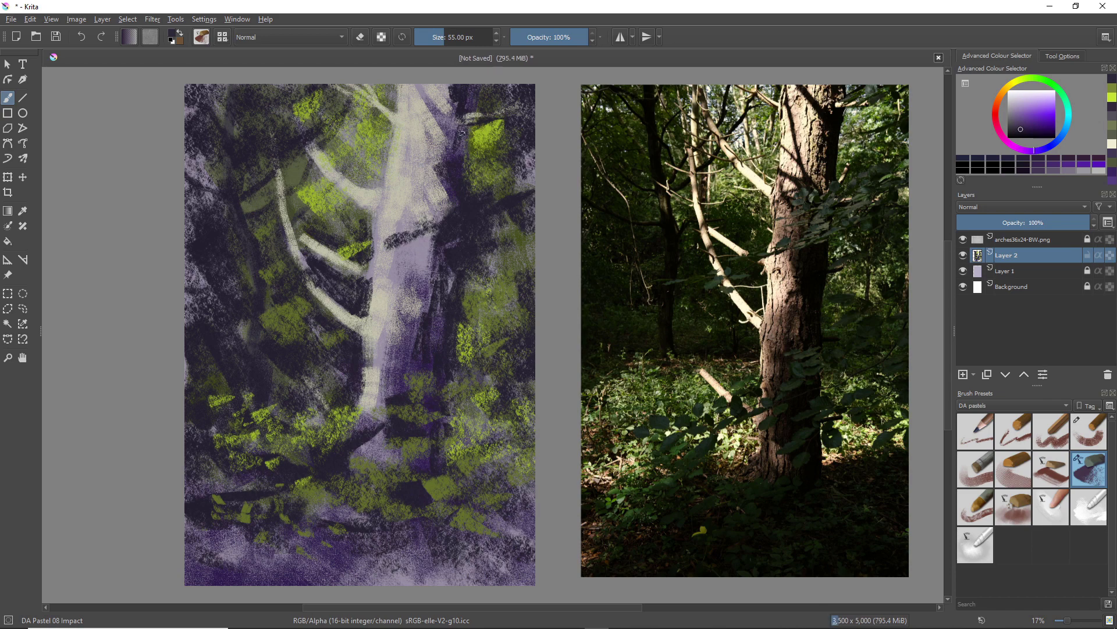
pyautogui.moveTo(466, 124); pyautogui.dragTo(458, 166)
pyautogui.moveTo(457, 101); pyautogui.dragTo(444, 172)
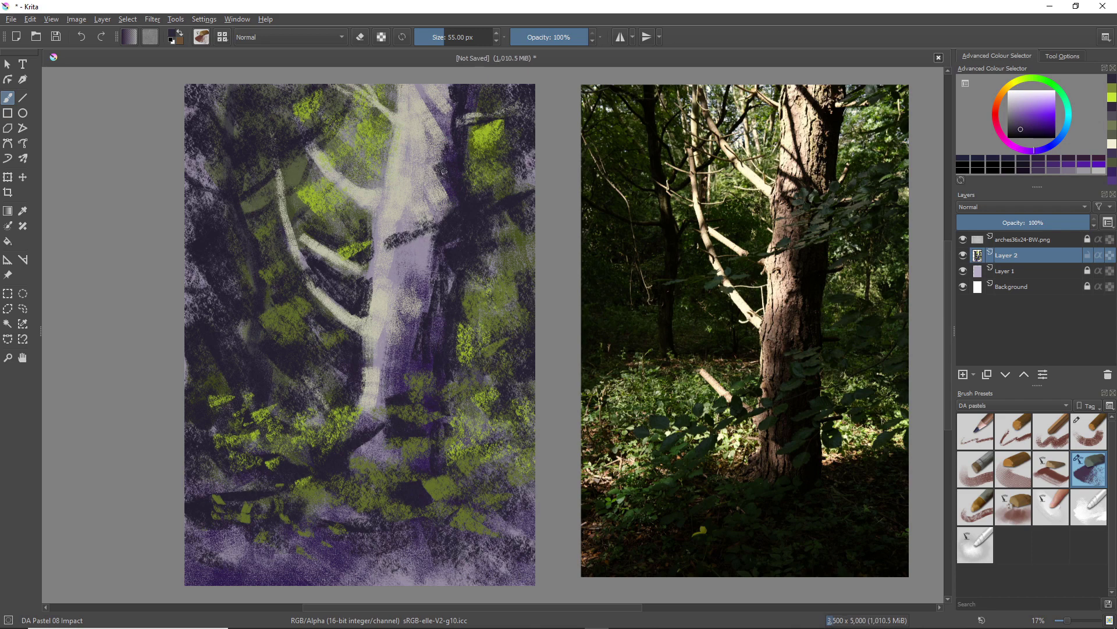
# Enlarge the brush to 103 px and paint a dark purple shadow stroke across the very top of the trunk.
pyautogui.press(']')
pyautogui.press(']')
pyautogui.press(']')
pyautogui.press(']')
pyautogui.press(']')
pyautogui.press(']')
pyautogui.press(']')
pyautogui.press(']')
pyautogui.press(']')
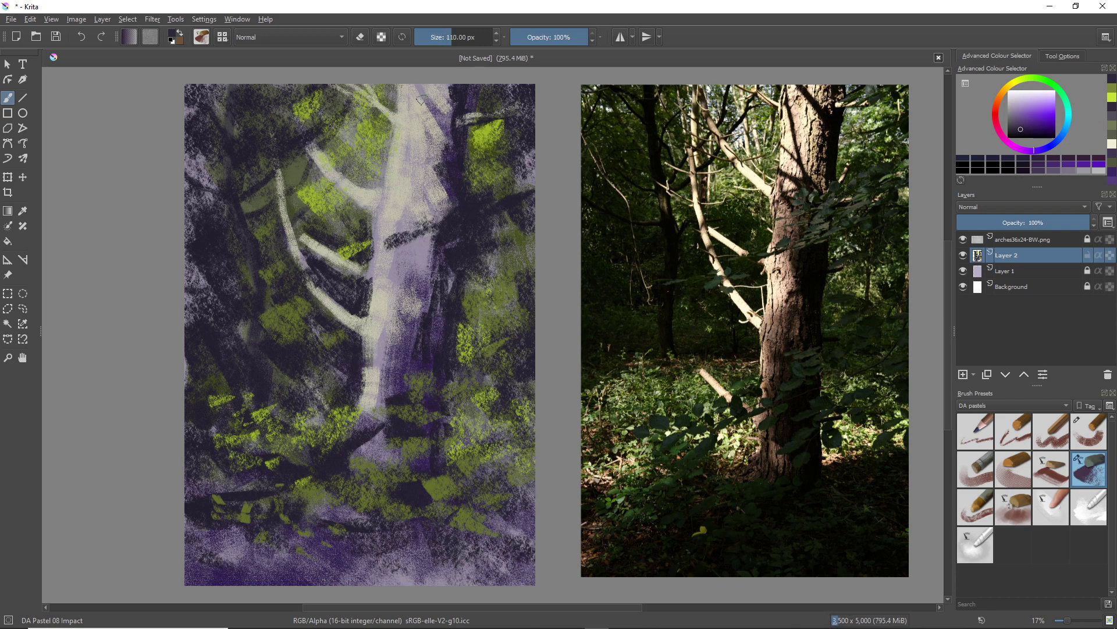
pyautogui.press('[')
pyautogui.moveTo(417, 87); pyautogui.dragTo(421, 103)
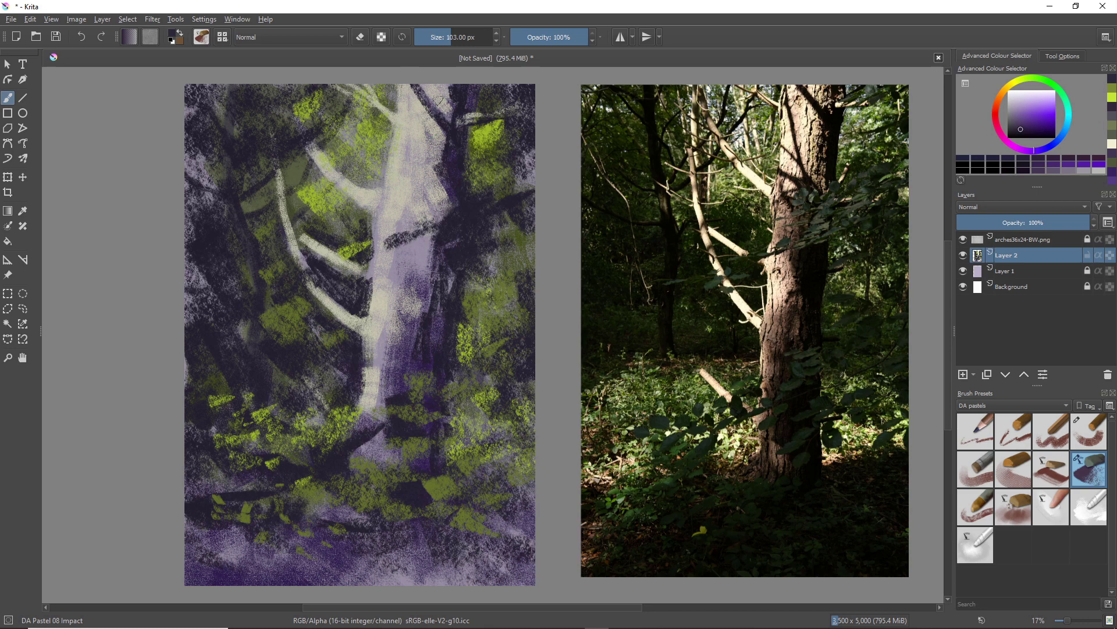
# Reduce the brush to 51 px and draw thin dark branch shadows running down and across the upper trunk.
pyautogui.press('[')
pyautogui.press('[')
pyautogui.press('[')
pyautogui.moveTo(399, 85)
pyautogui.mouseDown()
pyautogui.moveTo(414, 162)
pyautogui.moveTo(445, 222)
pyautogui.mouseUp()
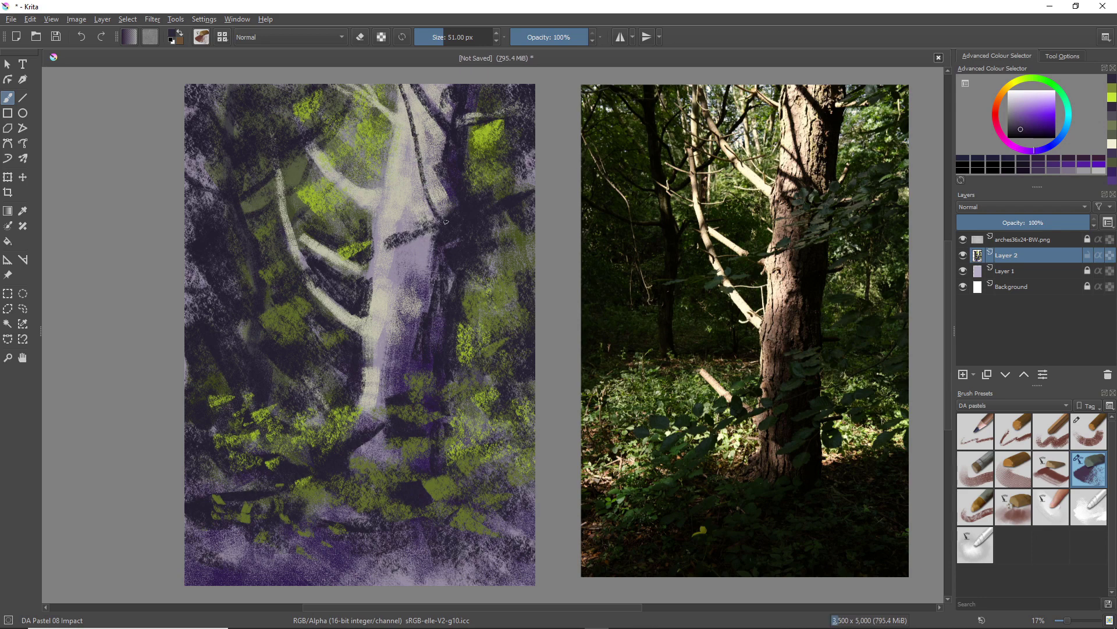
pyautogui.moveTo(394, 148); pyautogui.dragTo(428, 194)
# Add a dark branch shadow across the trunk below the upper branch and short strokes down its middle, enlarging the brush to 103 px.
pyautogui.moveTo(390, 199)
pyautogui.keyDown('shift'); pyautogui.mouseDown()
pyautogui.moveTo(435, 212)
pyautogui.moveTo(430, 204)
pyautogui.moveTo(440, 230)
pyautogui.mouseUp(); pyautogui.keyUp('shift')
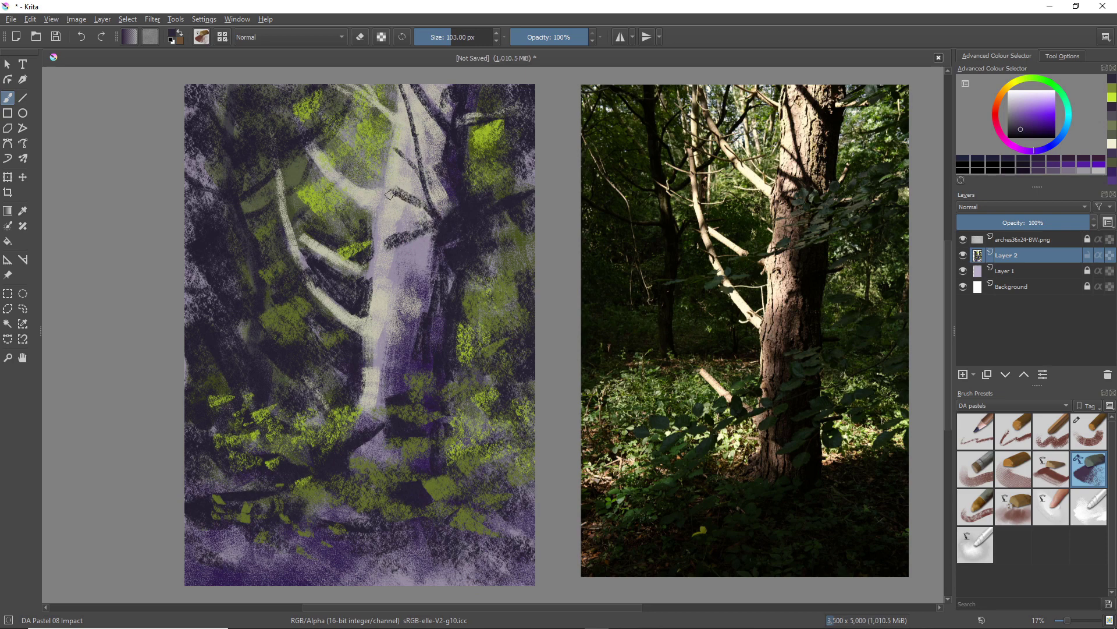
pyautogui.moveTo(388, 185)
pyautogui.mouseDown()
pyautogui.moveTo(422, 239)
pyautogui.moveTo(389, 161)
pyautogui.moveTo(445, 185)
pyautogui.moveTo(444, 234)
pyautogui.mouseUp()
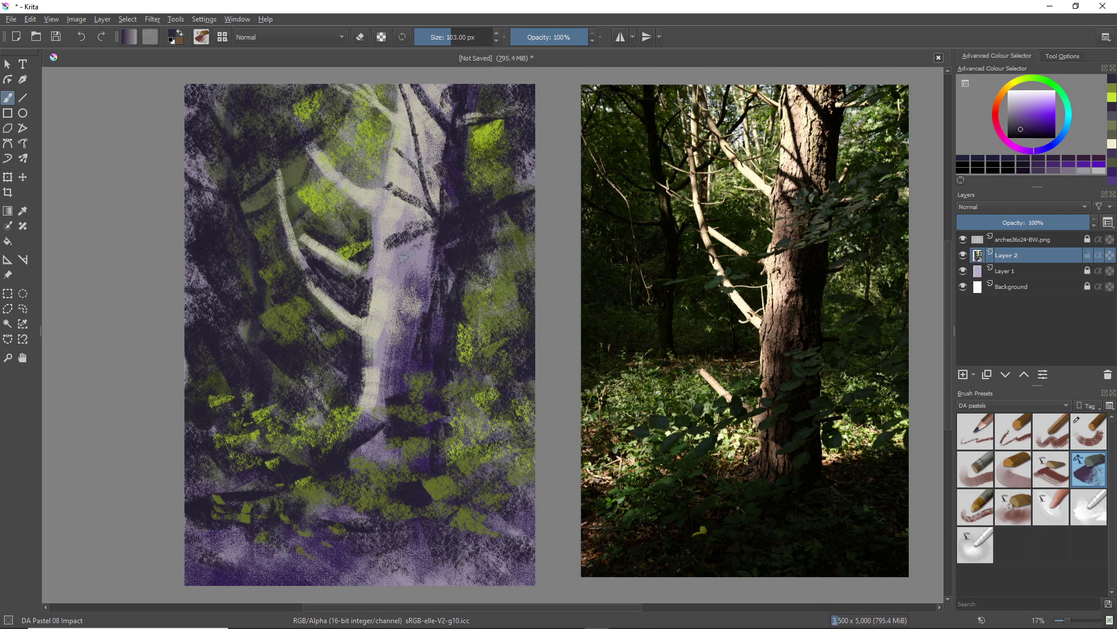
pyautogui.moveTo(414, 235); pyautogui.dragTo(418, 274)
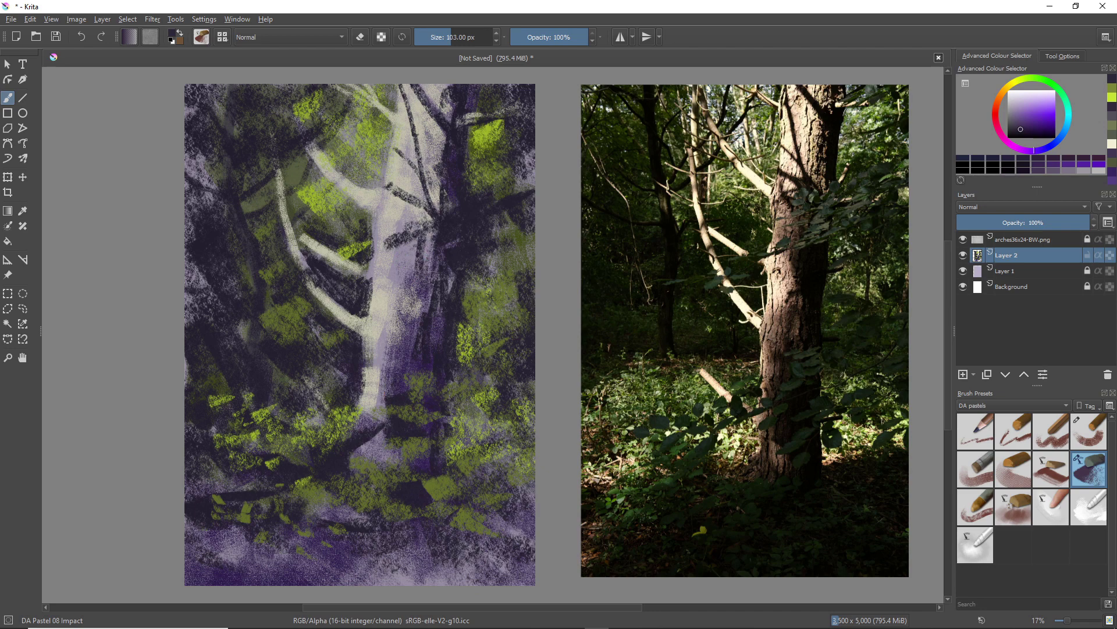
pyautogui.moveTo(416, 272); pyautogui.dragTo(430, 299)
# Choose a muted light brown and paint vertical bark strokes on the middle and lower trunk.
pyautogui.rightClick(414, 326)
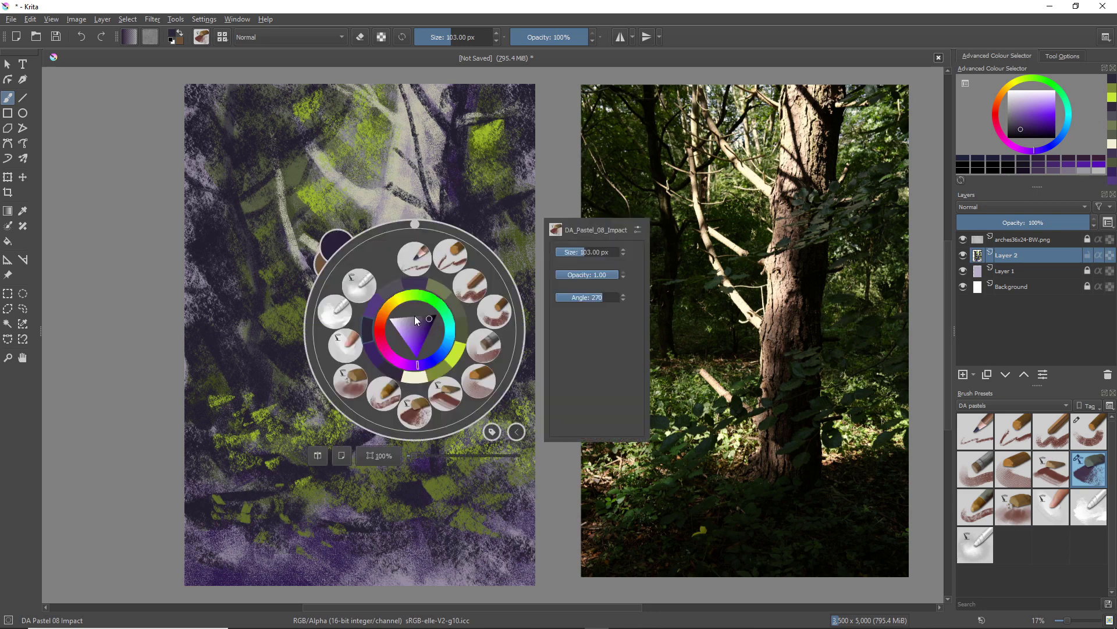
pyautogui.click(385, 312)
pyautogui.click(414, 337)
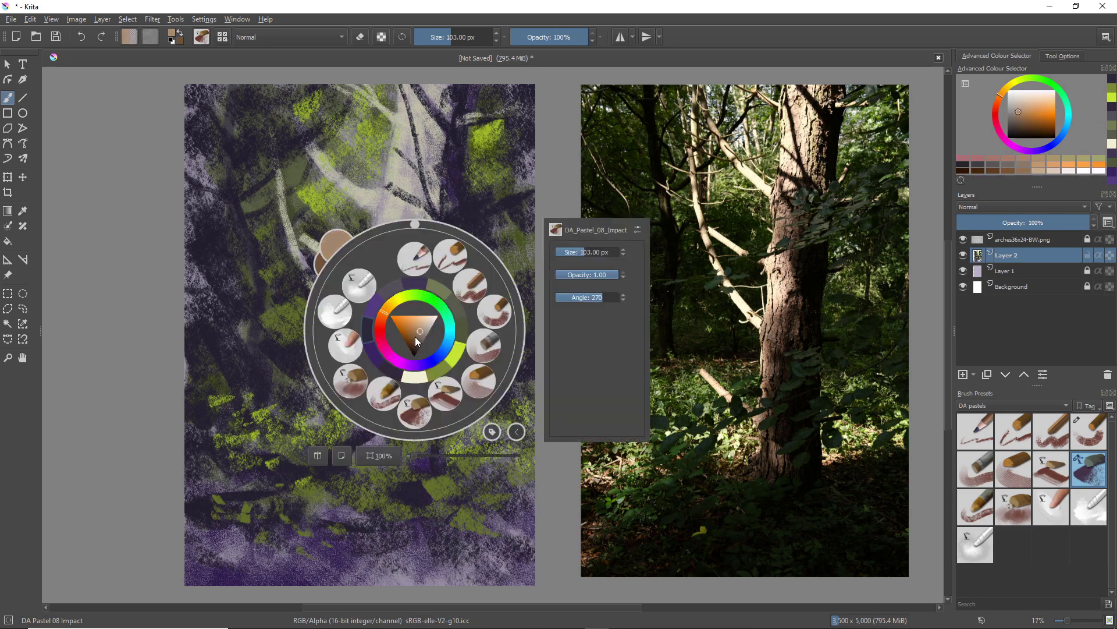
pyautogui.rightClick(375, 338)
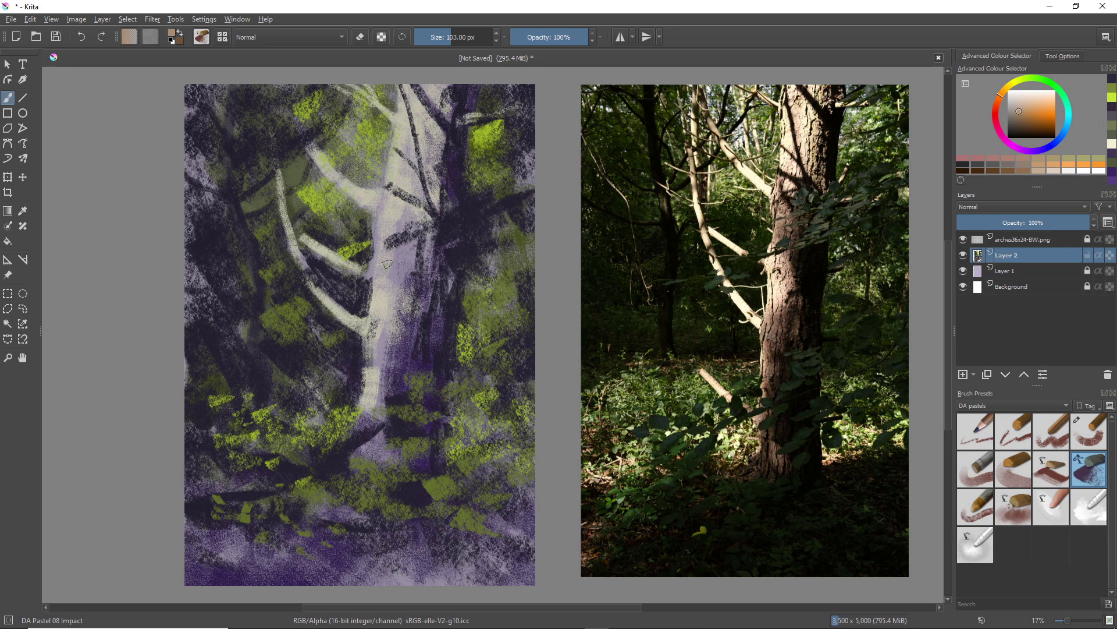
pyautogui.moveTo(387, 263); pyautogui.dragTo(388, 306)
pyautogui.moveTo(398, 240); pyautogui.dragTo(383, 332)
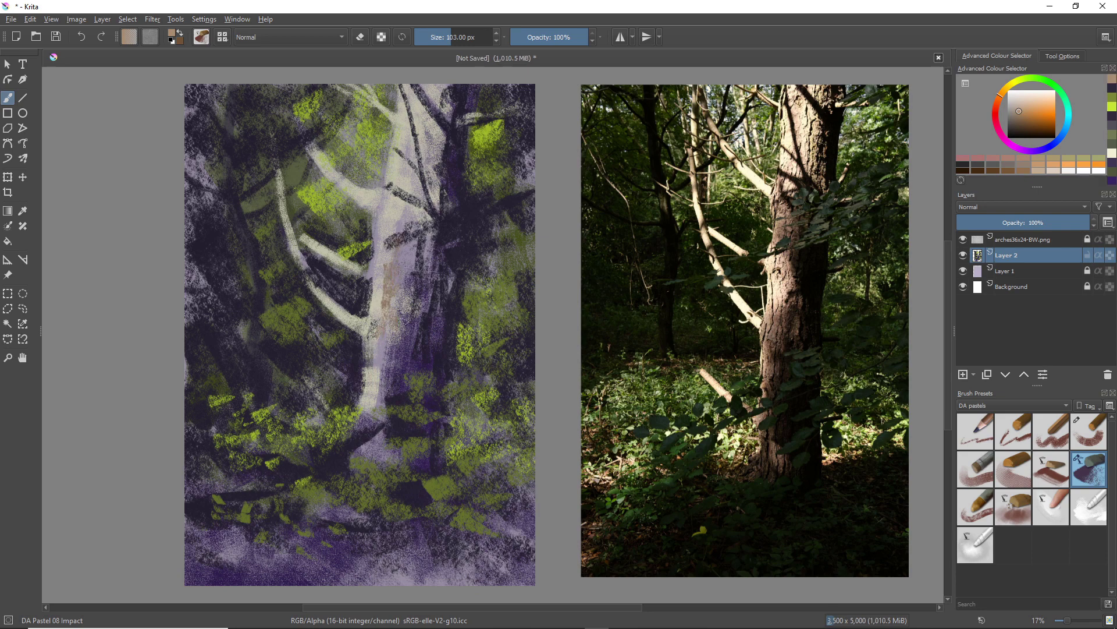
pyautogui.moveTo(406, 290); pyautogui.dragTo(406, 329)
pyautogui.moveTo(420, 291); pyautogui.dragTo(421, 311)
pyautogui.moveTo(376, 373); pyautogui.dragTo(373, 408)
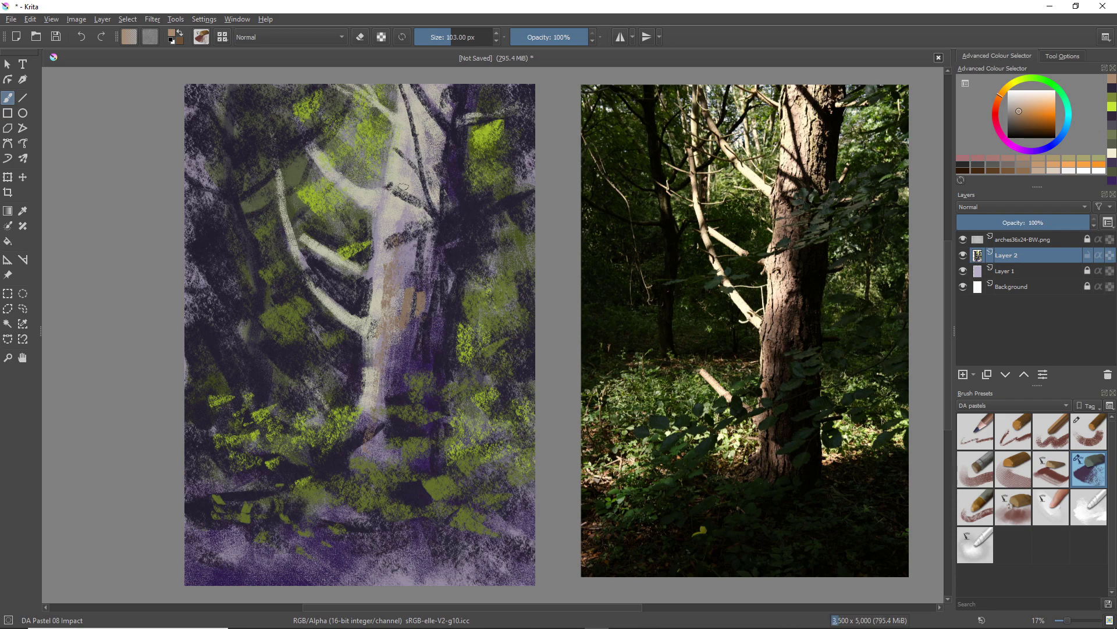
# Extend the light brown bark strokes over the upper trunk, around the dark branch shadows.
pyautogui.moveTo(404, 170); pyautogui.dragTo(396, 236)
pyautogui.moveTo(393, 195); pyautogui.dragTo(382, 266)
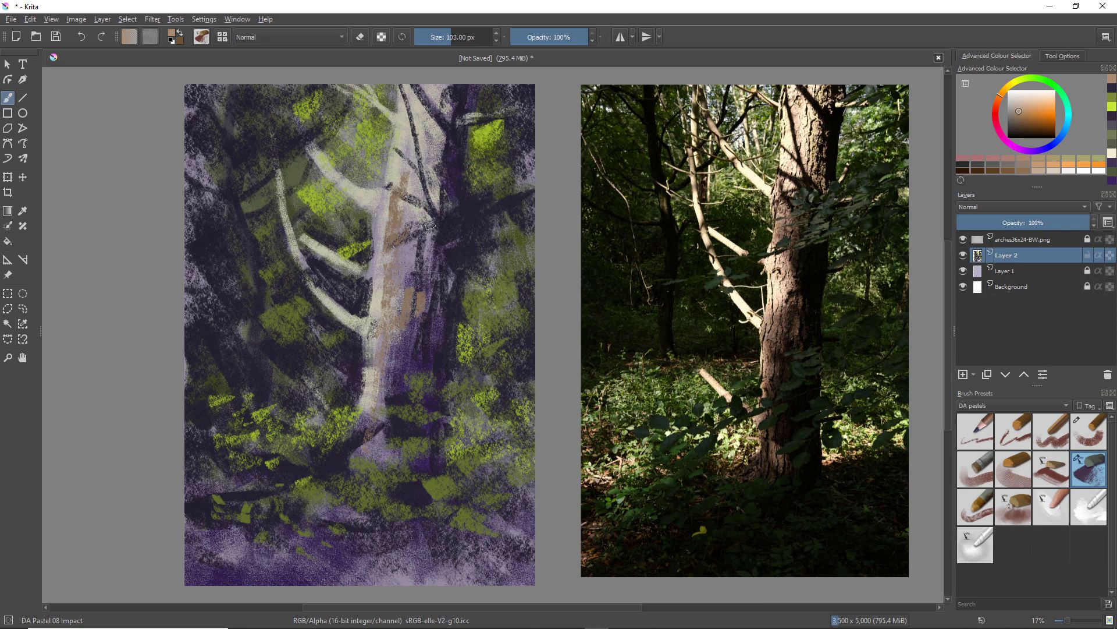
pyautogui.moveTo(429, 228); pyautogui.dragTo(428, 275)
pyautogui.moveTo(417, 234); pyautogui.dragTo(412, 276)
pyautogui.moveTo(416, 126)
pyautogui.mouseDown()
pyautogui.moveTo(511, 126)
pyautogui.moveTo(429, 148)
pyautogui.moveTo(413, 209)
pyautogui.mouseUp()
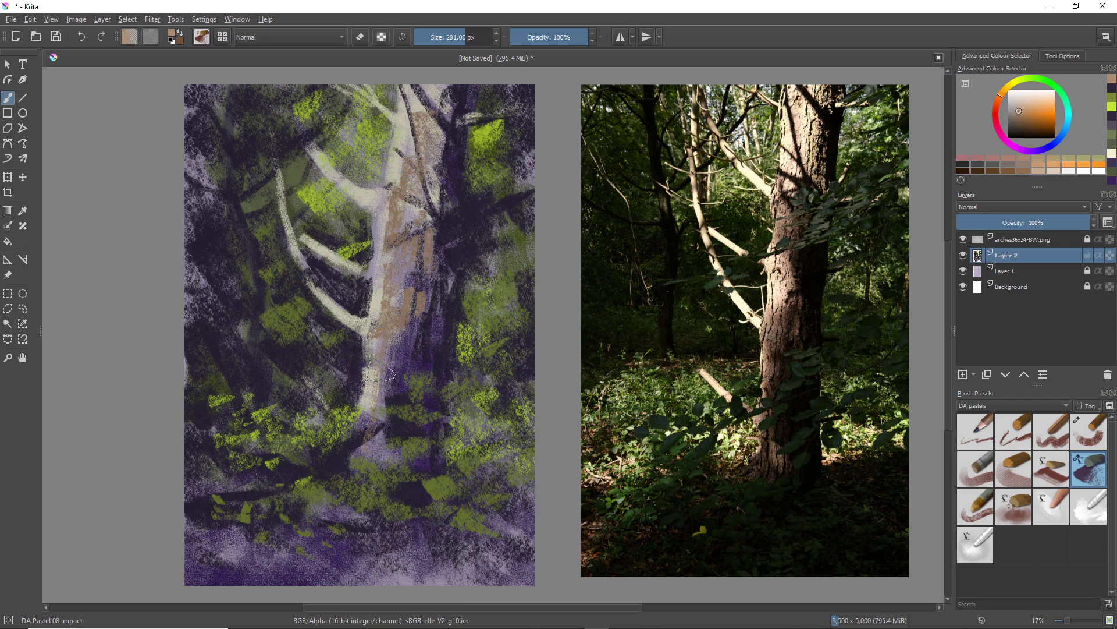
# Cover the lower trunk down to its base with broad light brown strokes using a 281 px brush.
pyautogui.moveTo(402, 335)
pyautogui.mouseDown()
pyautogui.moveTo(388, 403)
pyautogui.moveTo(397, 458)
pyautogui.moveTo(418, 416)
pyautogui.moveTo(406, 430)
pyautogui.moveTo(389, 413)
pyautogui.moveTo(379, 451)
pyautogui.mouseUp()
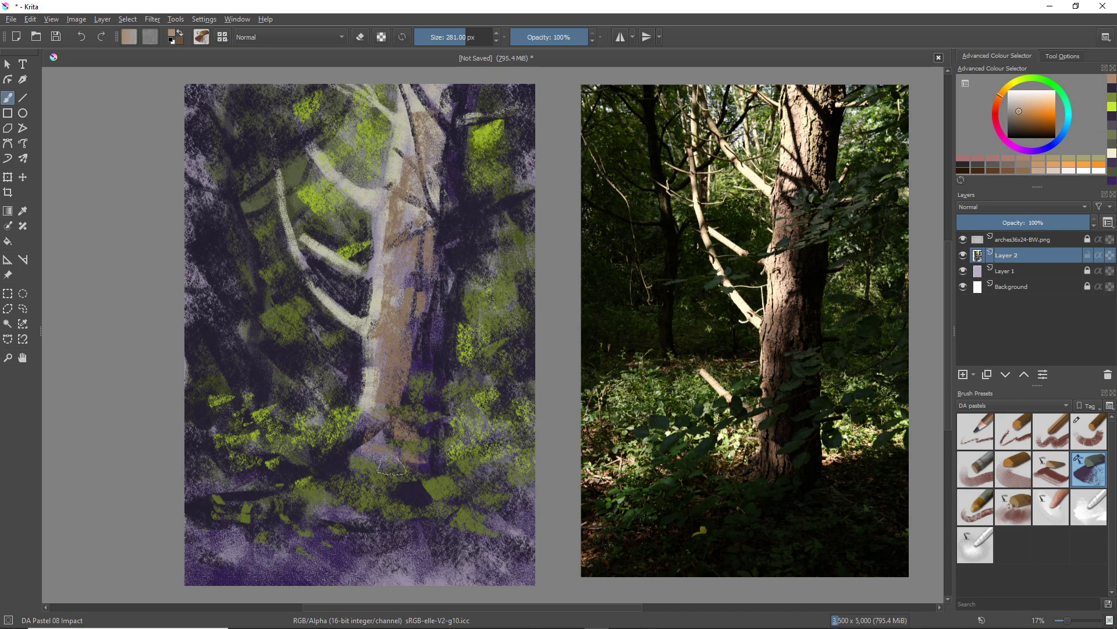
pyautogui.moveTo(418, 408); pyautogui.dragTo(435, 418)
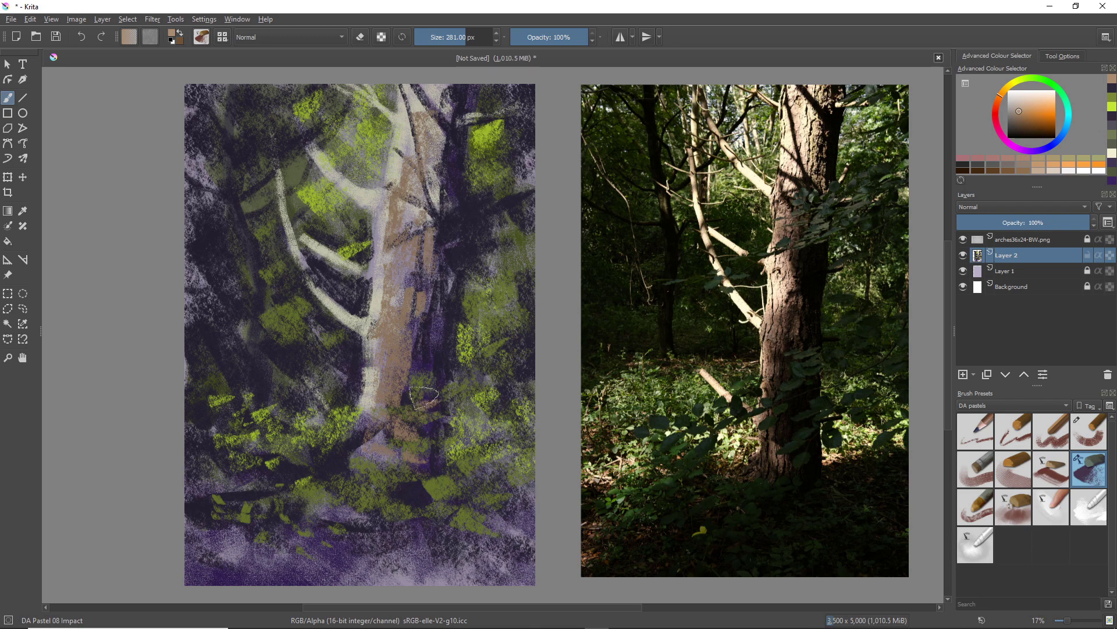
pyautogui.moveTo(426, 366); pyautogui.dragTo(430, 373)
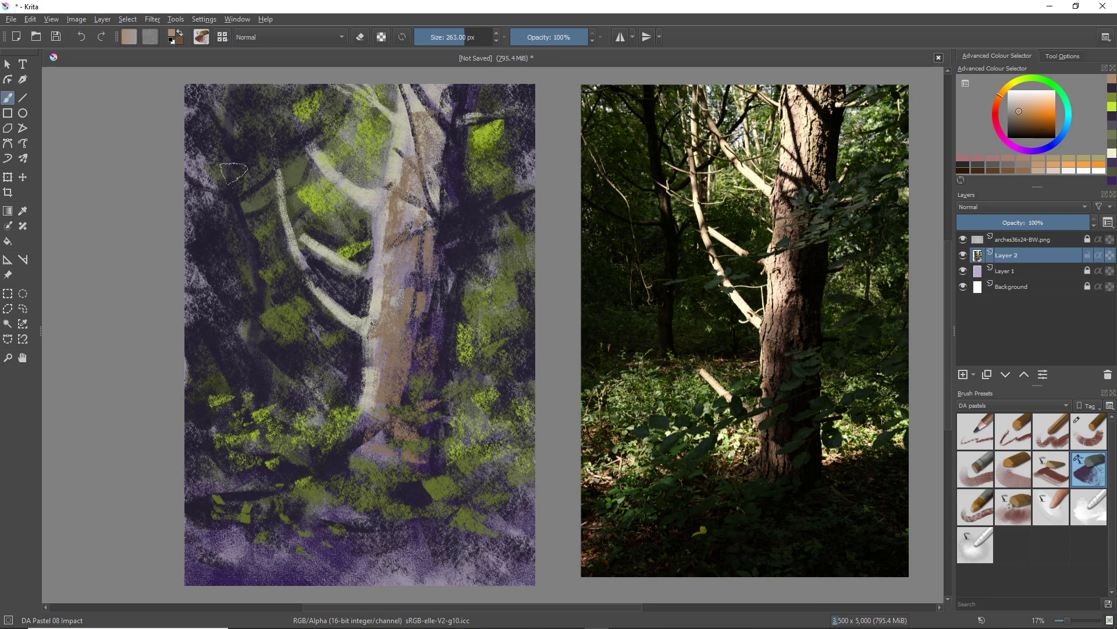
# Reduce the brush to 78 px and tint the bare branches left of the trunk with light brown strokes.
pyautogui.press('[')
pyautogui.press('[')
pyautogui.press('[')
pyautogui.press('[')
pyautogui.press('[')
pyautogui.press('[')
pyautogui.press('[')
pyautogui.press('[')
pyautogui.press('[')
pyautogui.press('[')
pyautogui.press('[')
pyautogui.press('[')
pyautogui.press('[')
pyautogui.press('[')
pyautogui.press('[')
pyautogui.press('[')
pyautogui.press('[')
pyautogui.press('[')
pyautogui.press('[')
pyautogui.moveTo(280, 198); pyautogui.dragTo(299, 262)
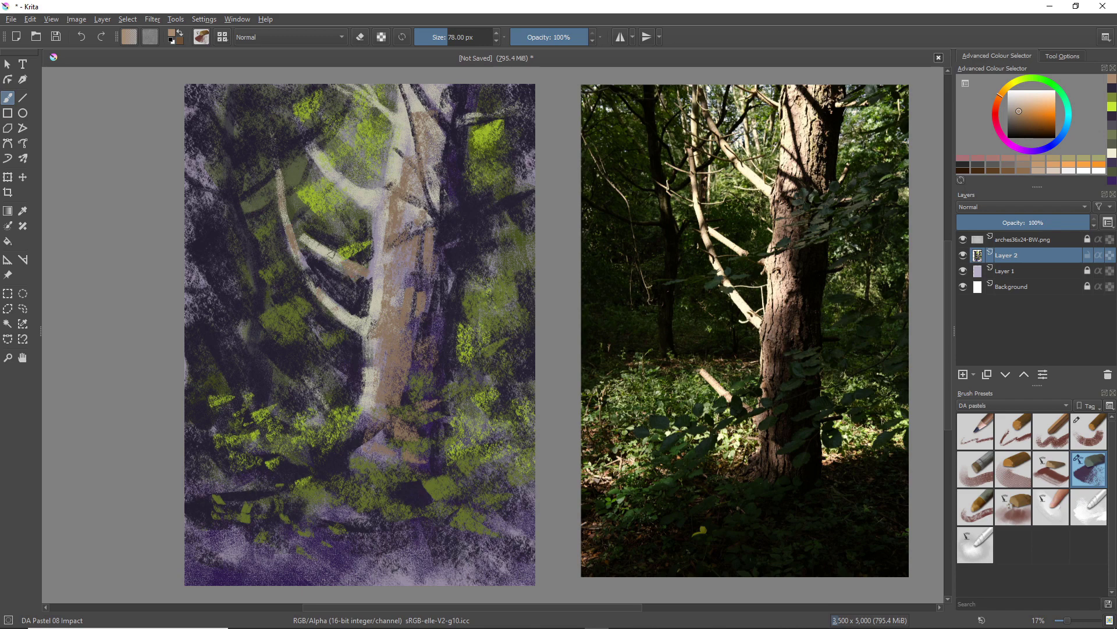
pyautogui.moveTo(310, 144); pyautogui.dragTo(361, 201)
# Paint light brown strokes over the trunk's flared base and roots, enlarging the brush to 176 px for the broader marks.
pyautogui.moveTo(386, 434)
pyautogui.mouseDown()
pyautogui.moveTo(392, 447)
pyautogui.moveTo(350, 445)
pyautogui.moveTo(380, 467)
pyautogui.moveTo(378, 482)
pyautogui.moveTo(398, 483)
pyautogui.mouseUp()
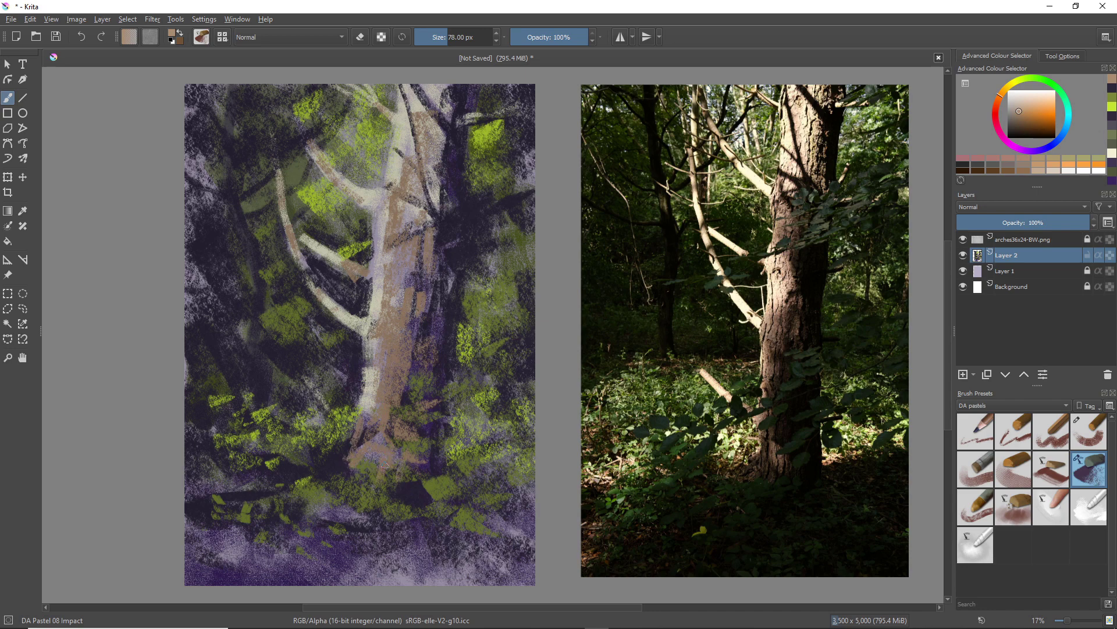
pyautogui.press(']')
pyautogui.press(']')
pyautogui.press(']')
pyautogui.press(']')
pyautogui.press(']')
pyautogui.press(']')
pyautogui.press(']')
pyautogui.press(']')
pyautogui.press(']')
pyautogui.press(']')
pyautogui.press(']')
pyautogui.moveTo(398, 425)
pyautogui.mouseDown()
pyautogui.moveTo(400, 449)
pyautogui.moveTo(425, 436)
pyautogui.mouseUp()
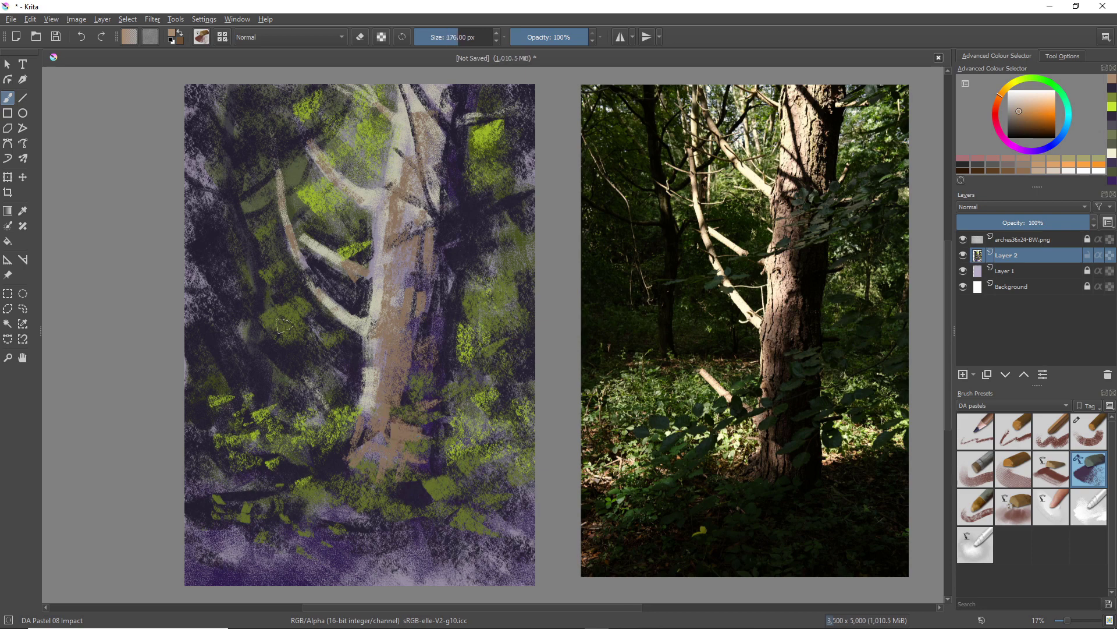
# Choose a dark brown and paint the shaded right side of the lower trunk down to its base.
pyautogui.moveTo(264, 285); pyautogui.dragTo(267, 304)
pyautogui.rightClick(299, 320)
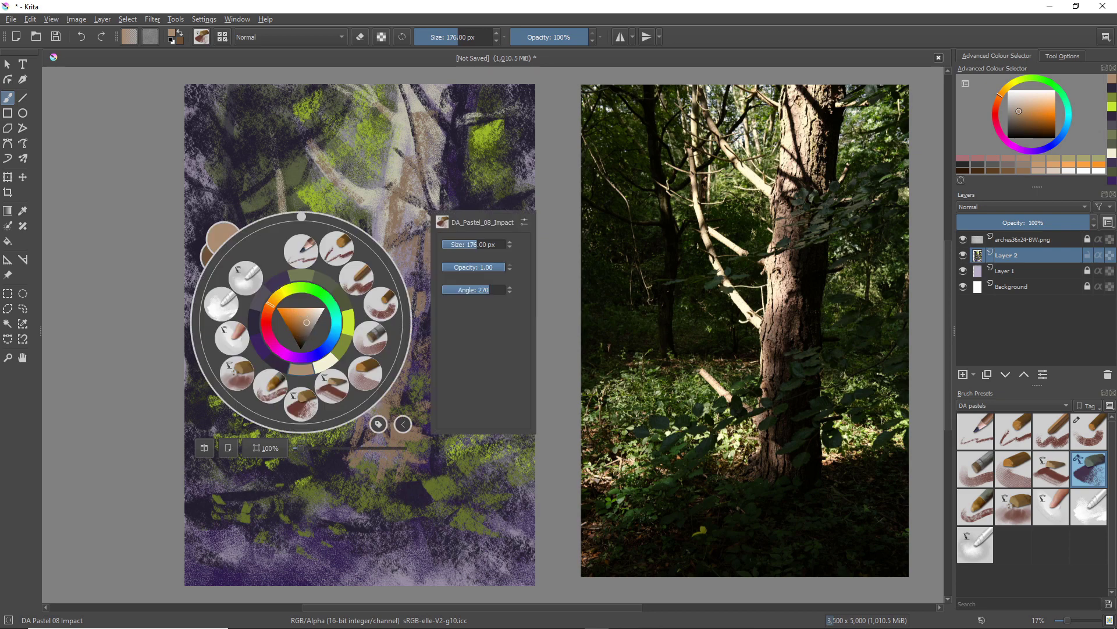
pyautogui.click(290, 321)
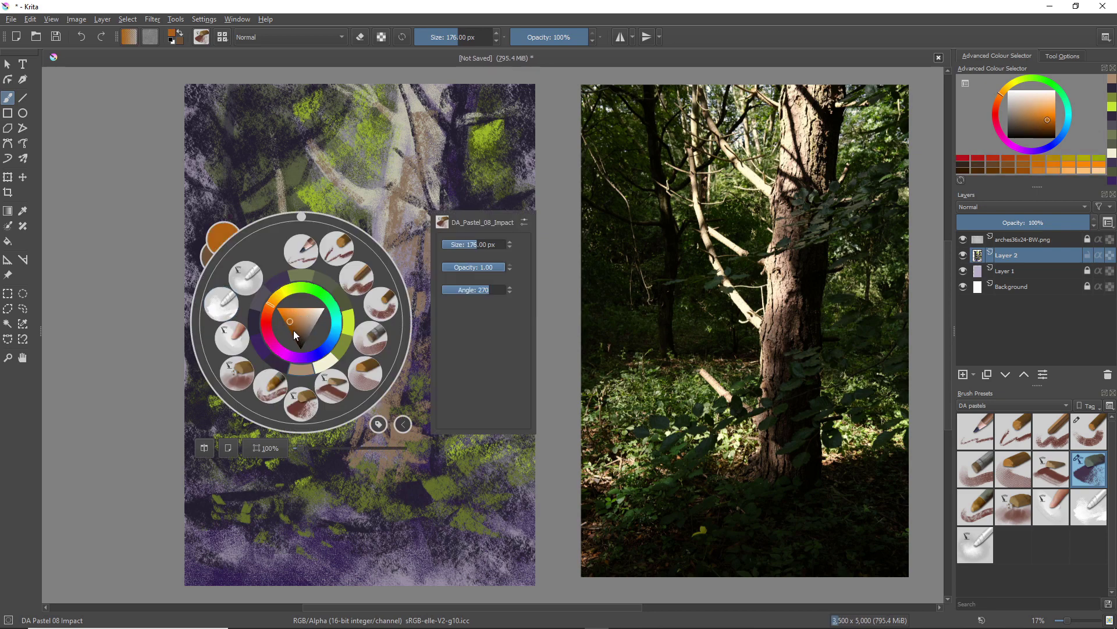
pyautogui.moveTo(288, 320); pyautogui.dragTo(299, 336)
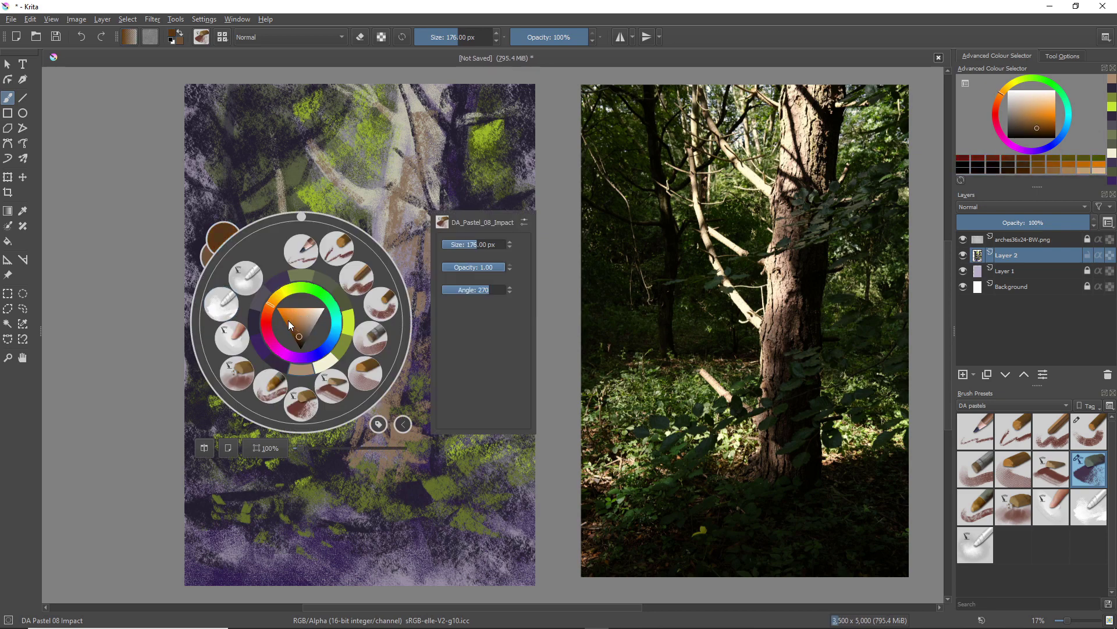
pyautogui.click(403, 402)
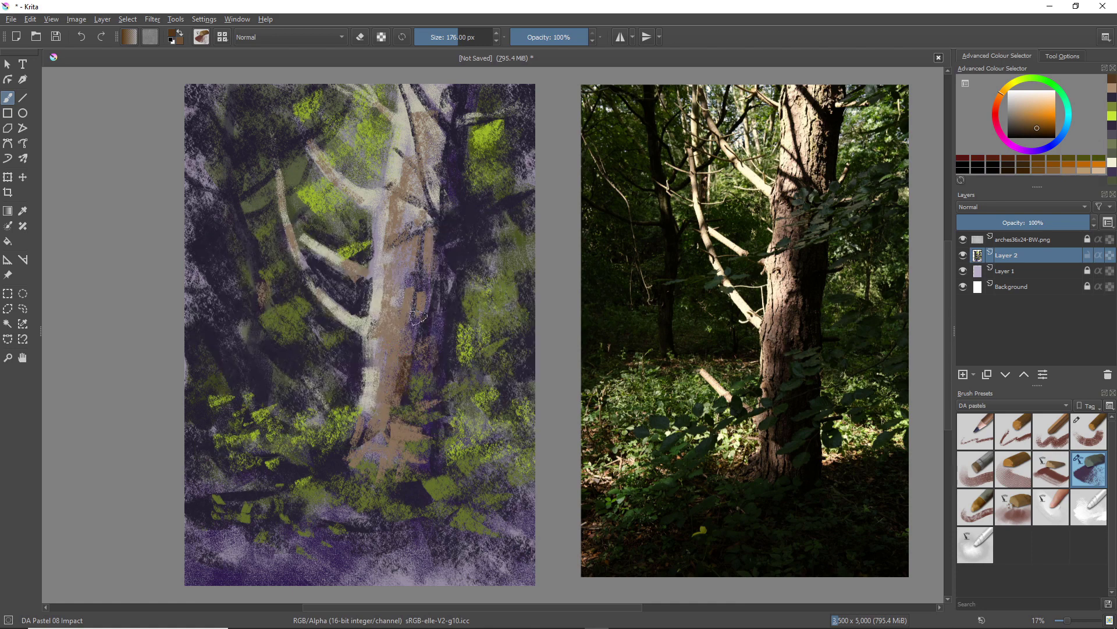
pyautogui.moveTo(445, 284); pyautogui.dragTo(422, 369)
pyautogui.moveTo(407, 418)
pyautogui.mouseDown()
pyautogui.moveTo(403, 445)
pyautogui.moveTo(431, 430)
pyautogui.moveTo(402, 434)
pyautogui.moveTo(425, 451)
pyautogui.moveTo(401, 442)
pyautogui.moveTo(401, 431)
pyautogui.moveTo(395, 474)
pyautogui.moveTo(414, 482)
pyautogui.moveTo(437, 463)
pyautogui.moveTo(440, 430)
pyautogui.moveTo(415, 469)
pyautogui.mouseUp()
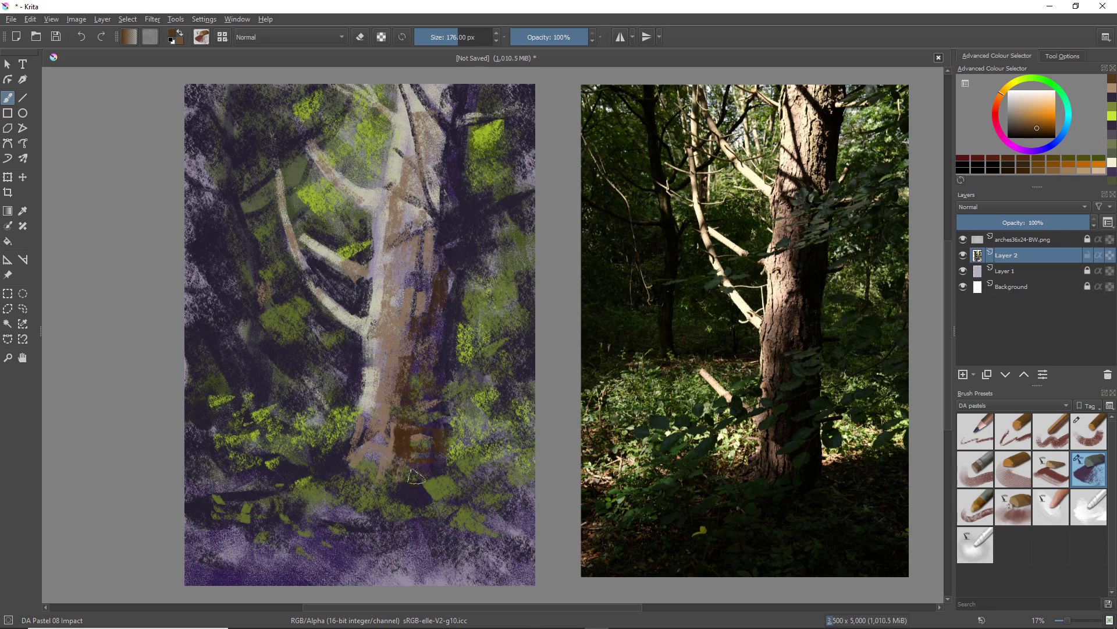
# Extend the dark brown strokes up the trunk's right side to the canvas top and down its middle as bark texture.
pyautogui.moveTo(414, 235)
pyautogui.mouseDown()
pyautogui.moveTo(428, 231)
pyautogui.moveTo(430, 288)
pyautogui.moveTo(441, 283)
pyautogui.mouseUp()
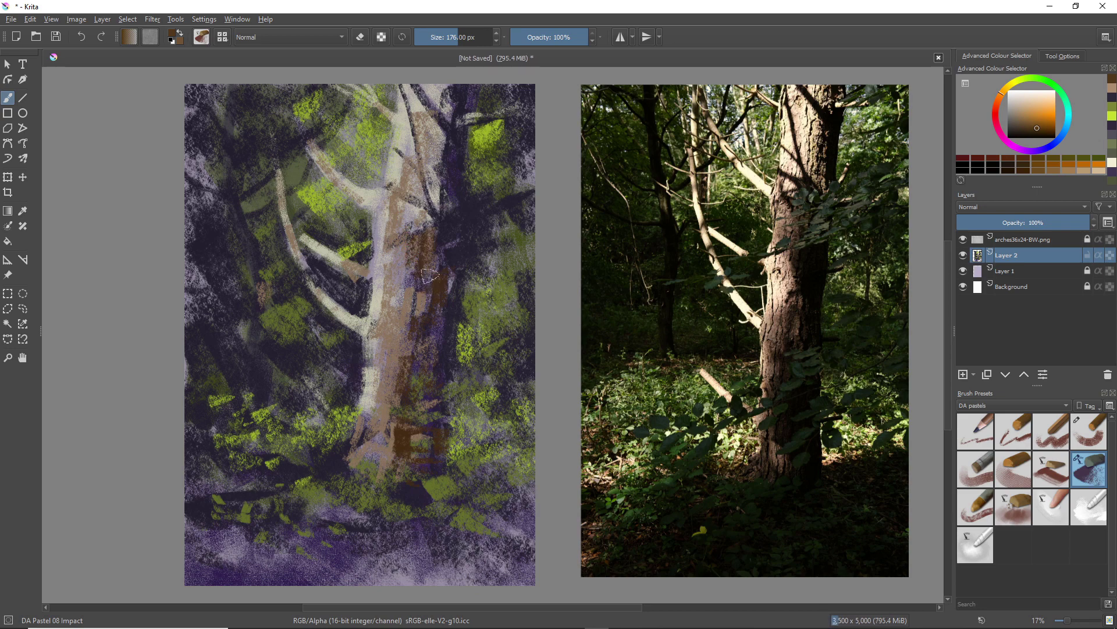
pyautogui.moveTo(434, 259)
pyautogui.mouseDown()
pyautogui.moveTo(445, 250)
pyautogui.moveTo(452, 288)
pyautogui.mouseUp()
pyautogui.moveTo(449, 139)
pyautogui.mouseDown()
pyautogui.moveTo(444, 221)
pyautogui.moveTo(441, 176)
pyautogui.moveTo(439, 223)
pyautogui.mouseUp()
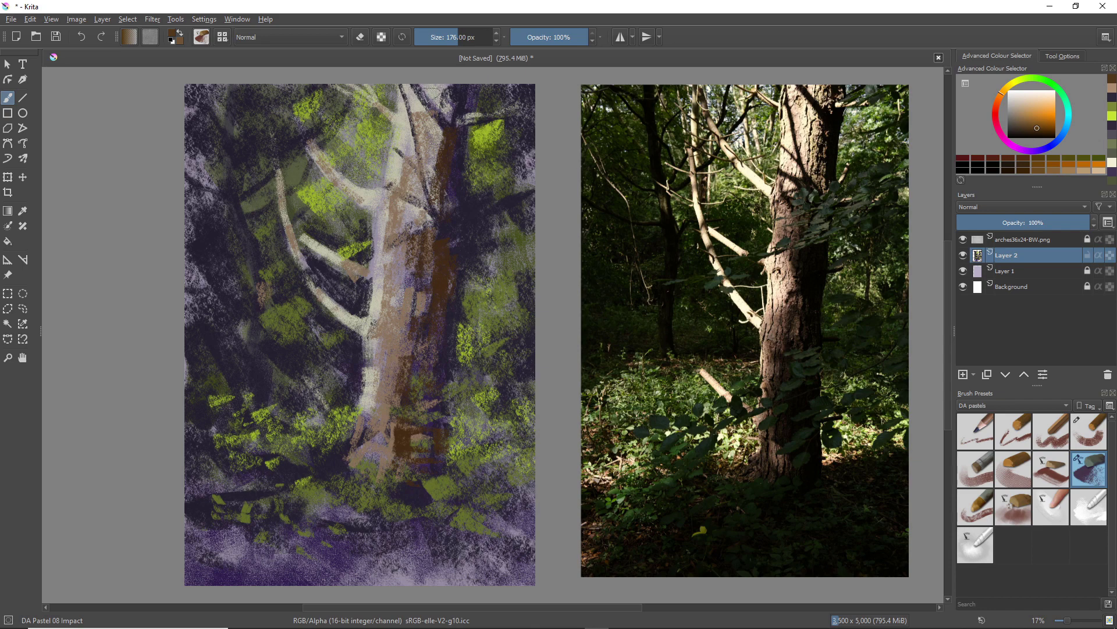
pyautogui.moveTo(447, 87); pyautogui.dragTo(448, 129)
pyautogui.moveTo(434, 123)
pyautogui.mouseDown()
pyautogui.moveTo(441, 170)
pyautogui.moveTo(425, 204)
pyautogui.mouseUp()
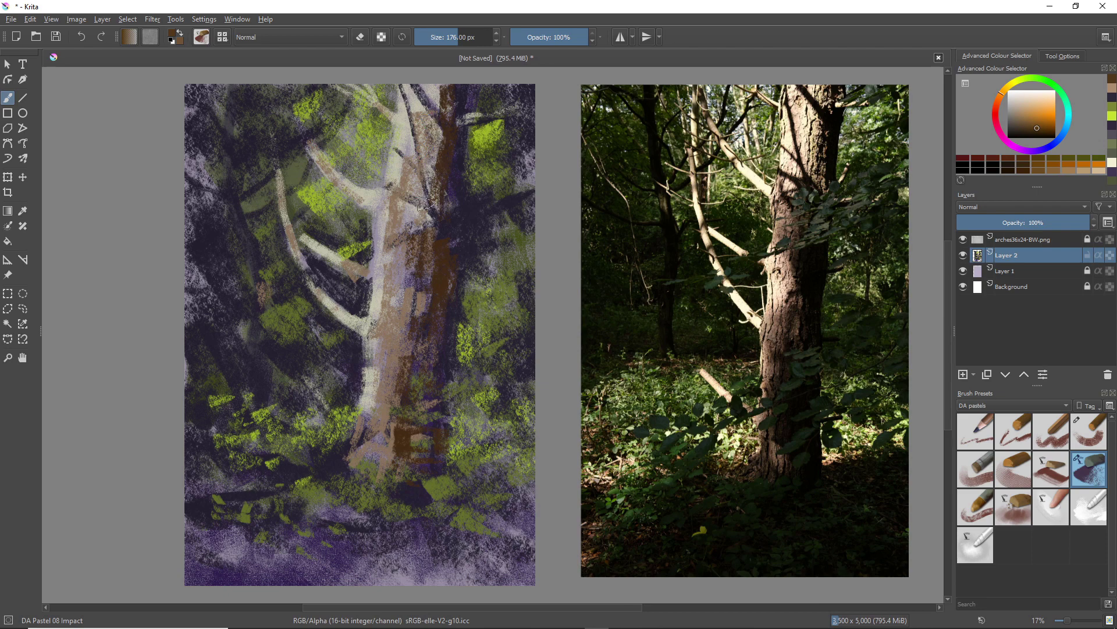
pyautogui.moveTo(437, 156); pyautogui.dragTo(435, 194)
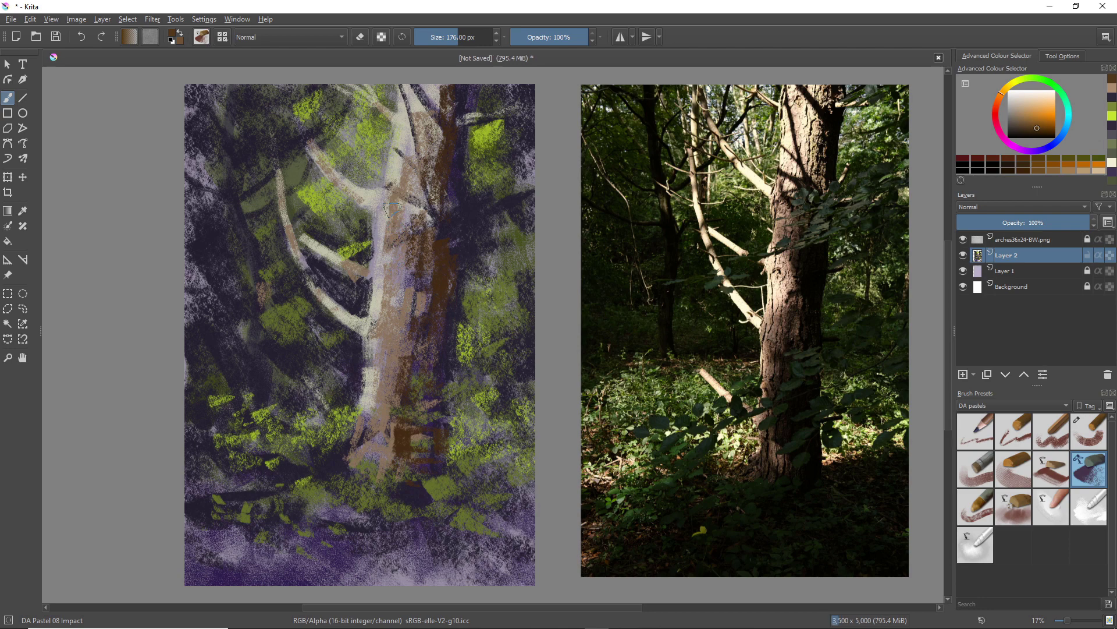
pyautogui.moveTo(389, 207)
pyautogui.mouseDown()
pyautogui.moveTo(407, 269)
pyautogui.moveTo(390, 259)
pyautogui.moveTo(413, 328)
pyautogui.moveTo(396, 341)
pyautogui.moveTo(375, 399)
pyautogui.moveTo(395, 424)
pyautogui.mouseUp()
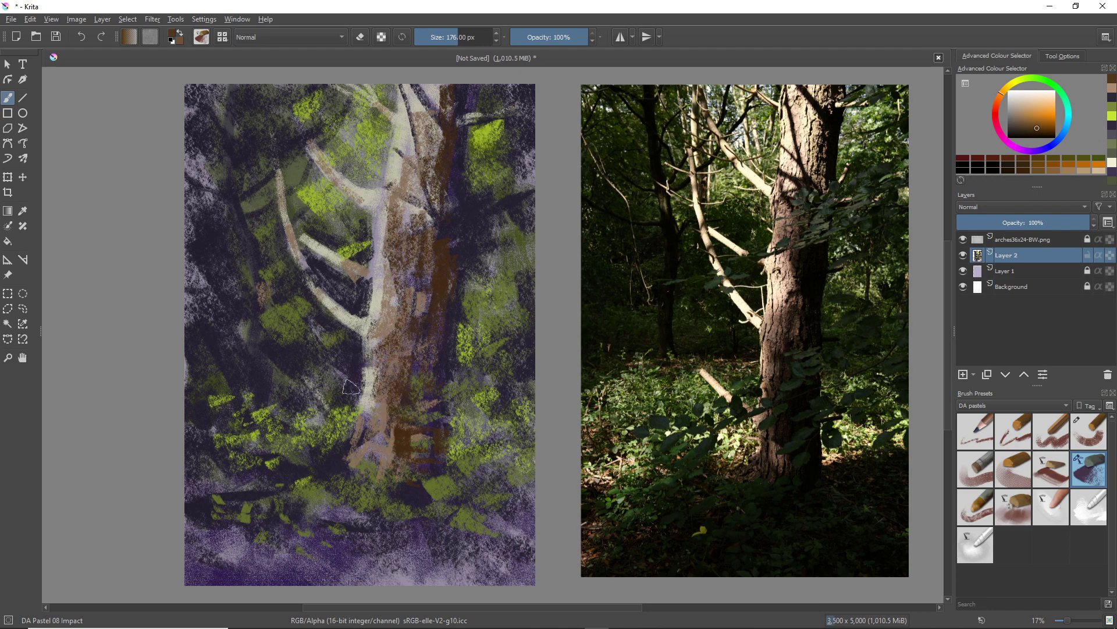
# Sample dark purple from the background and recut the trunk's left edge and the gaps around the bare branches.
pyautogui.keyDown('ctrl'); pyautogui.click(358, 366); pyautogui.keyUp('ctrl')
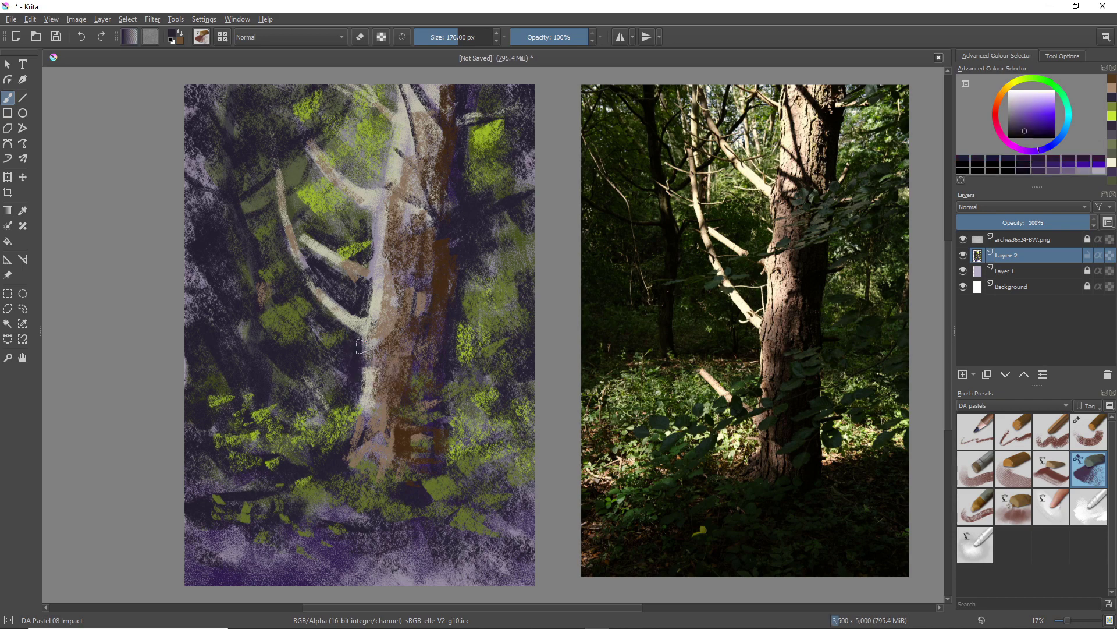
pyautogui.moveTo(368, 344); pyautogui.dragTo(355, 403)
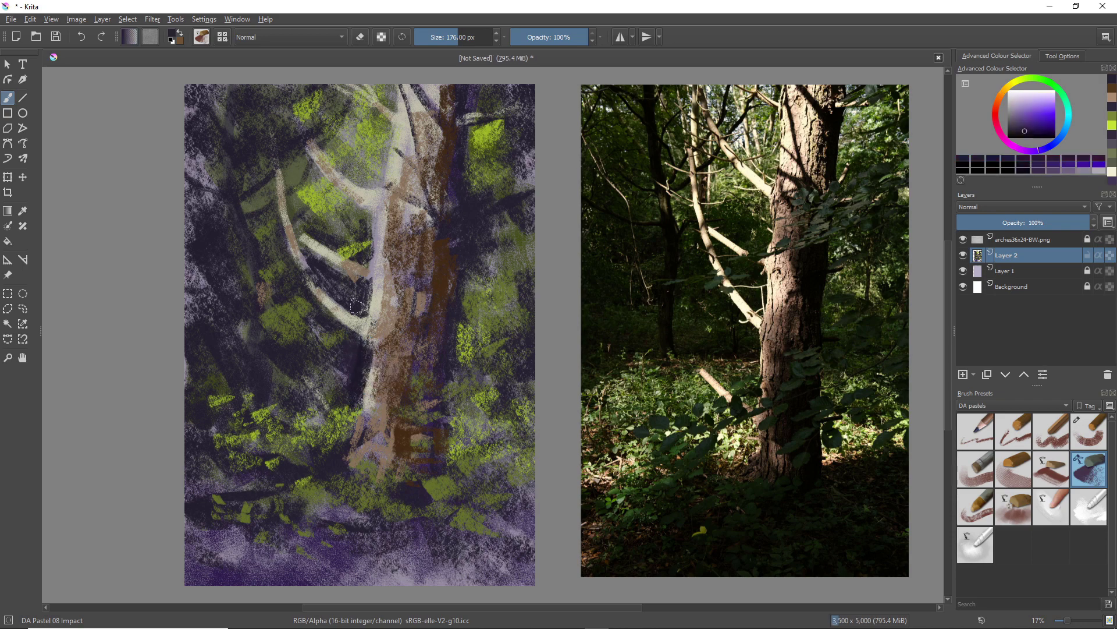
pyautogui.moveTo(364, 286)
pyautogui.mouseDown()
pyautogui.moveTo(373, 300)
pyautogui.moveTo(381, 291)
pyautogui.moveTo(378, 320)
pyautogui.moveTo(365, 283)
pyautogui.mouseUp()
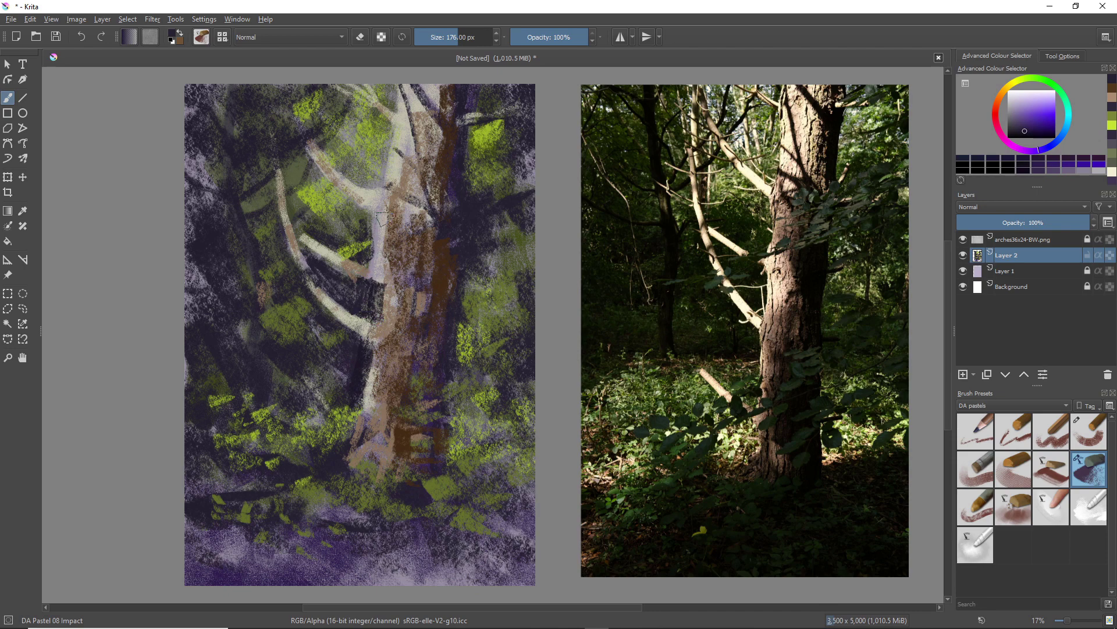
pyautogui.moveTo(382, 218)
pyautogui.mouseDown()
pyautogui.moveTo(383, 268)
pyautogui.moveTo(367, 258)
pyautogui.moveTo(371, 225)
pyautogui.moveTo(383, 223)
pyautogui.moveTo(361, 211)
pyautogui.moveTo(381, 259)
pyautogui.mouseUp()
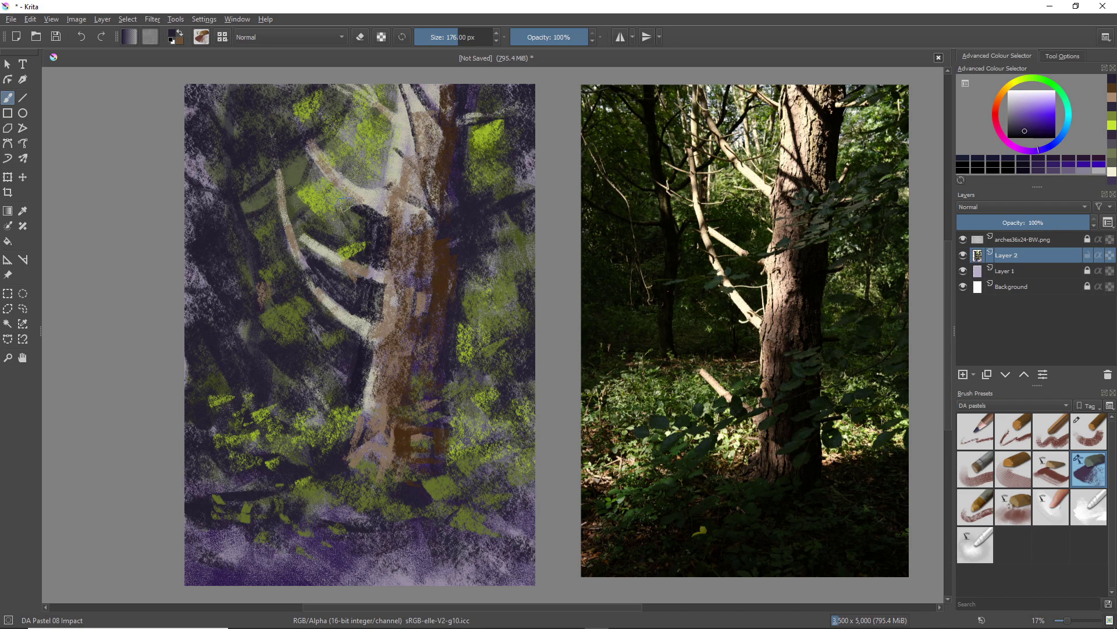
pyautogui.moveTo(345, 204)
pyautogui.mouseDown()
pyautogui.moveTo(304, 164)
pyautogui.moveTo(348, 238)
pyautogui.mouseUp()
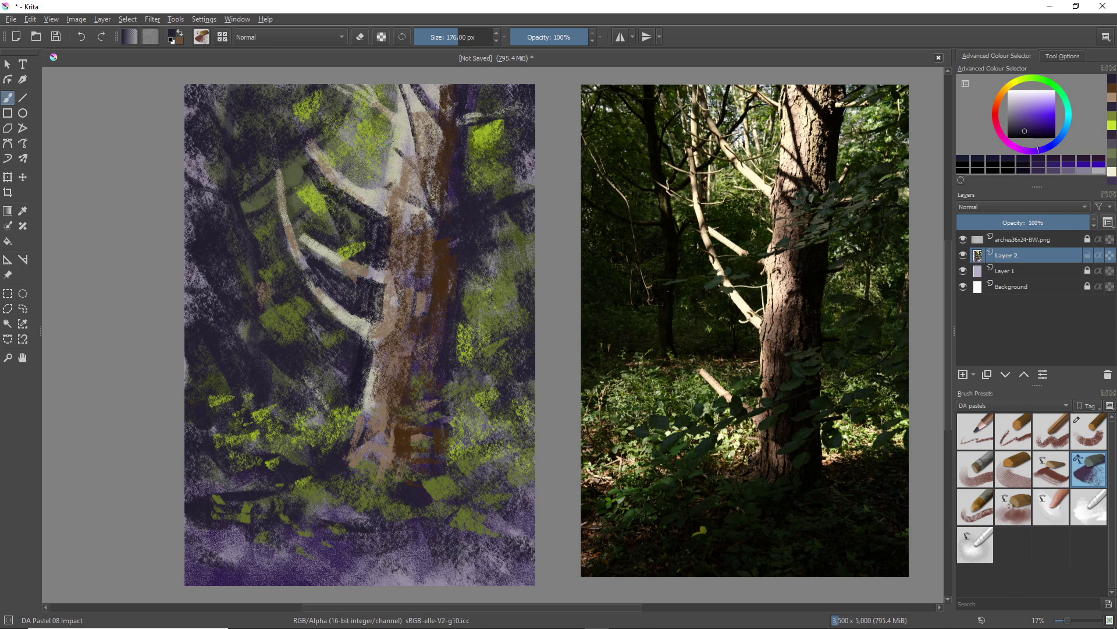
pyautogui.moveTo(394, 134)
pyautogui.mouseDown()
pyautogui.moveTo(380, 201)
pyautogui.moveTo(389, 189)
pyautogui.moveTo(367, 184)
pyautogui.mouseUp()
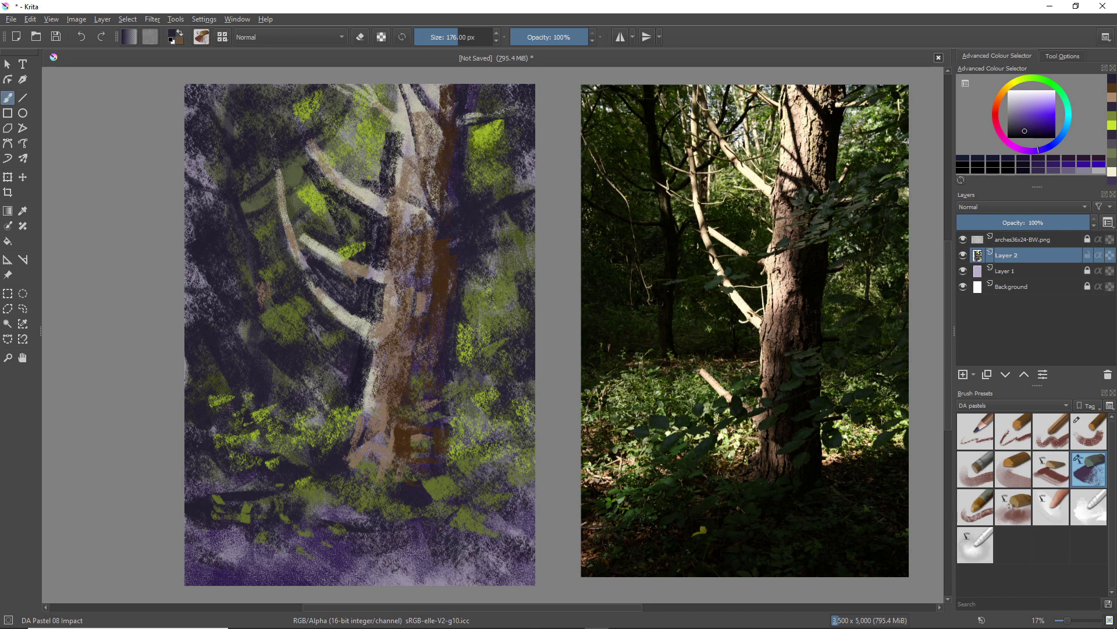
# Add dark purple strokes along the trunk's right edge and the background beside it.
pyautogui.moveTo(483, 322)
pyautogui.mouseDown()
pyautogui.moveTo(489, 343)
pyautogui.moveTo(464, 286)
pyautogui.moveTo(437, 292)
pyautogui.mouseUp()
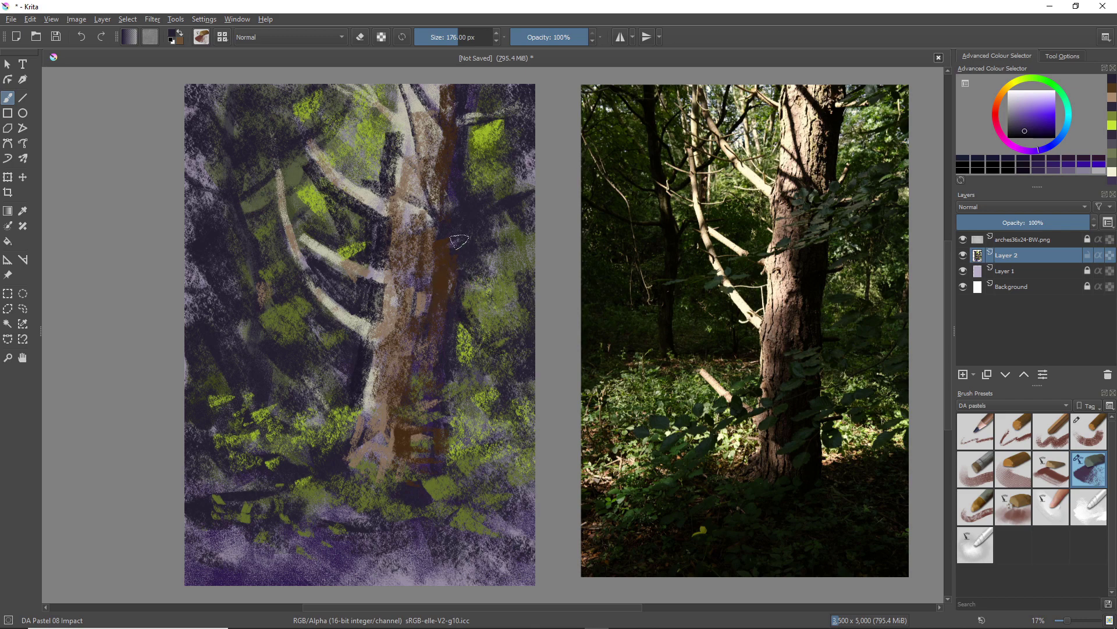
pyautogui.moveTo(459, 243); pyautogui.dragTo(456, 290)
pyautogui.press('super')
pyautogui.press('super')
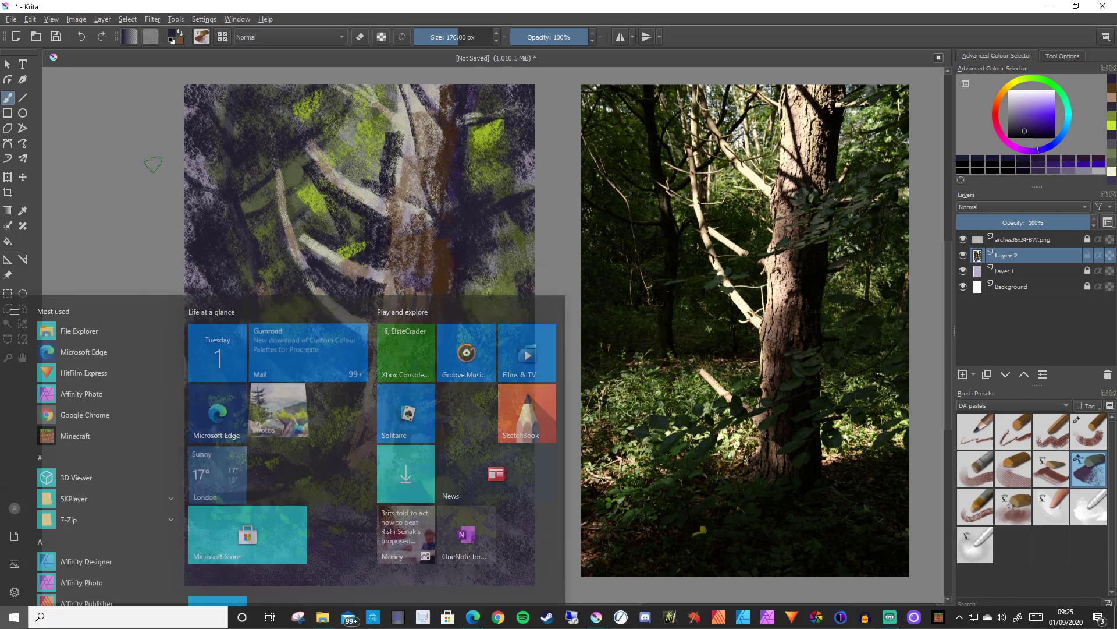
# Sample a grey-green from the background and paint muted foliage right of the trunk, reaching its edge at mid-height.
pyautogui.keyDown('ctrl'); pyautogui.click(463, 279); pyautogui.keyUp('ctrl')
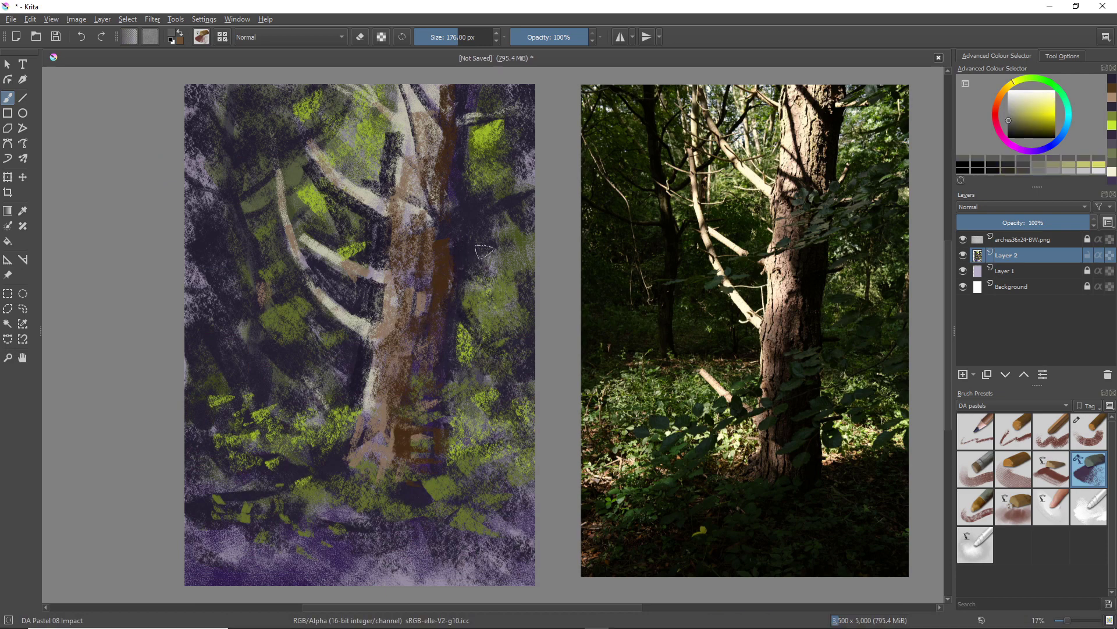
pyautogui.moveTo(476, 239); pyautogui.dragTo(478, 277)
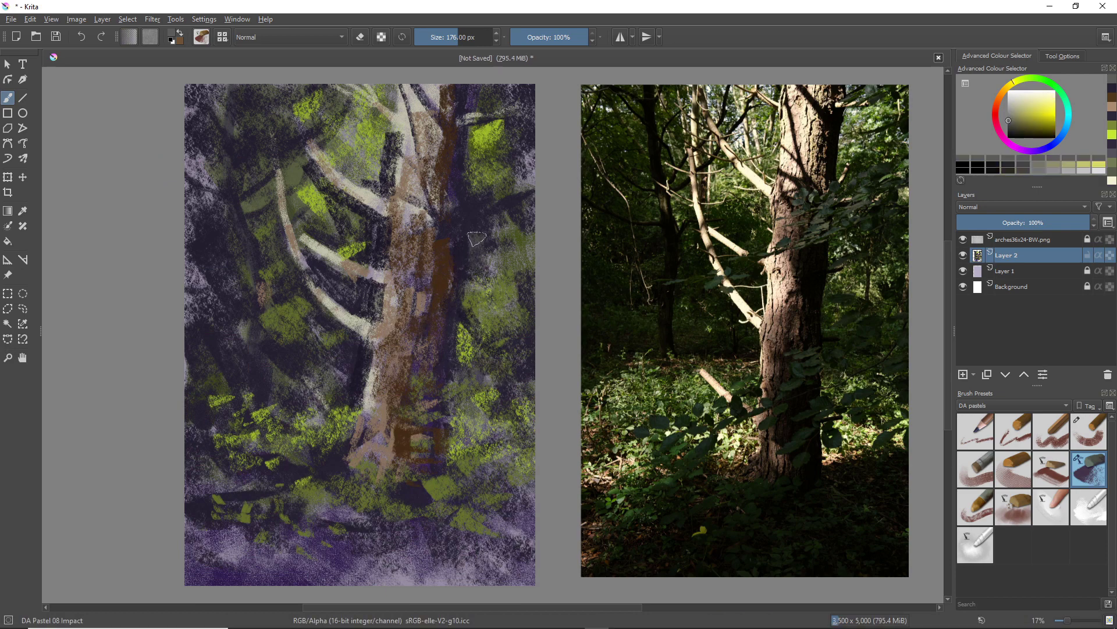
pyautogui.moveTo(476, 236); pyautogui.dragTo(477, 280)
pyautogui.moveTo(473, 216); pyautogui.dragTo(478, 251)
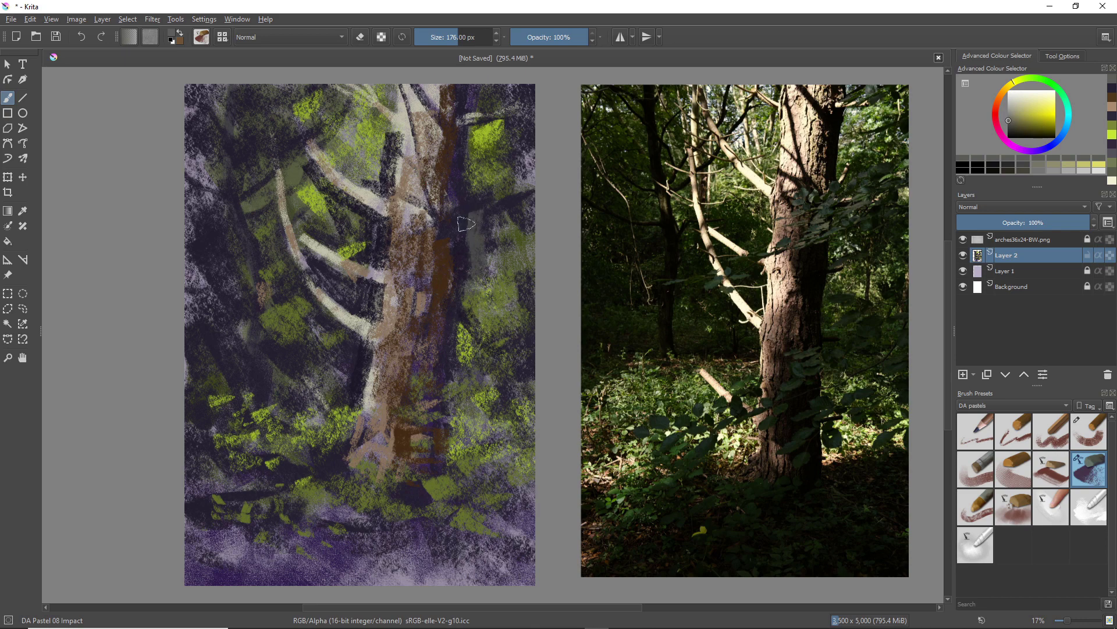
pyautogui.moveTo(471, 209)
pyautogui.mouseDown()
pyautogui.moveTo(480, 309)
pyautogui.moveTo(506, 288)
pyautogui.moveTo(500, 246)
pyautogui.moveTo(498, 279)
pyautogui.mouseUp()
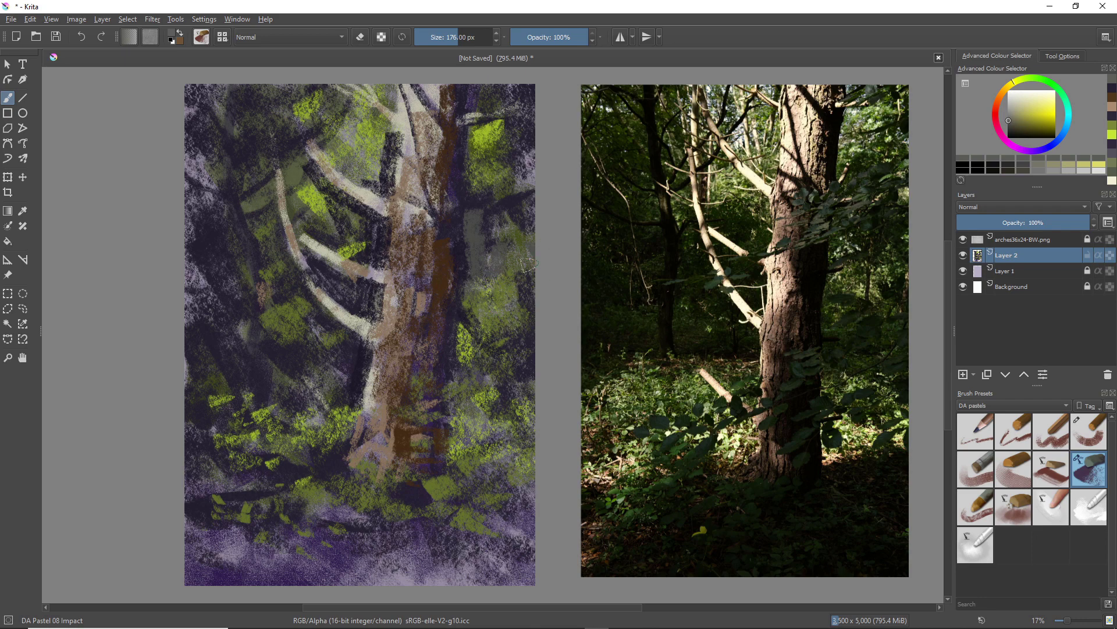
pyautogui.moveTo(521, 159); pyautogui.dragTo(537, 169)
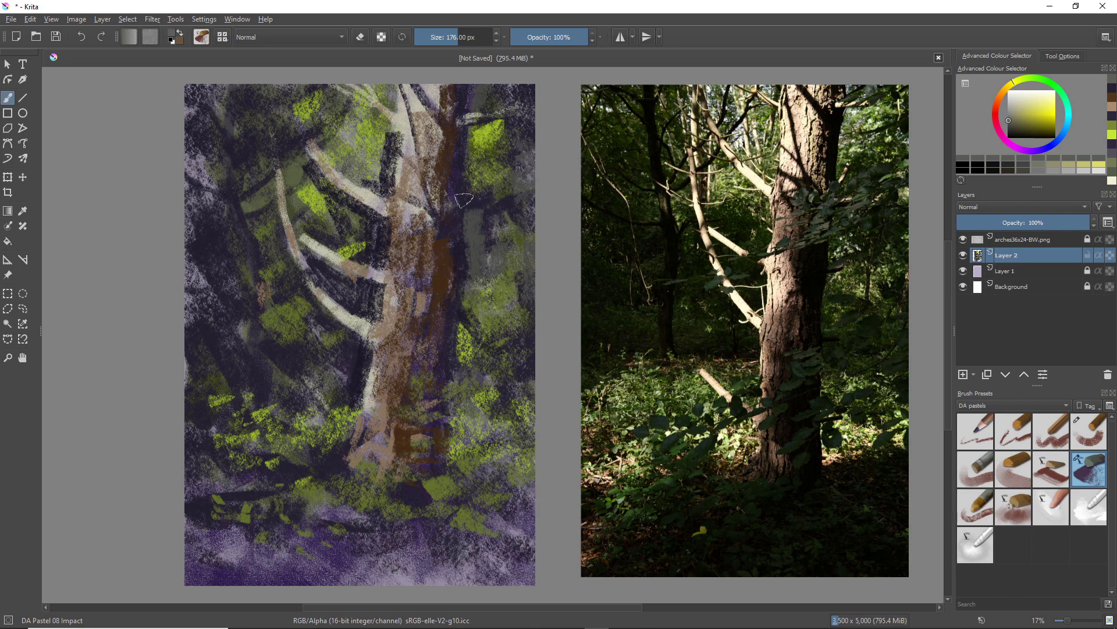
pyautogui.moveTo(476, 201); pyautogui.dragTo(443, 214)
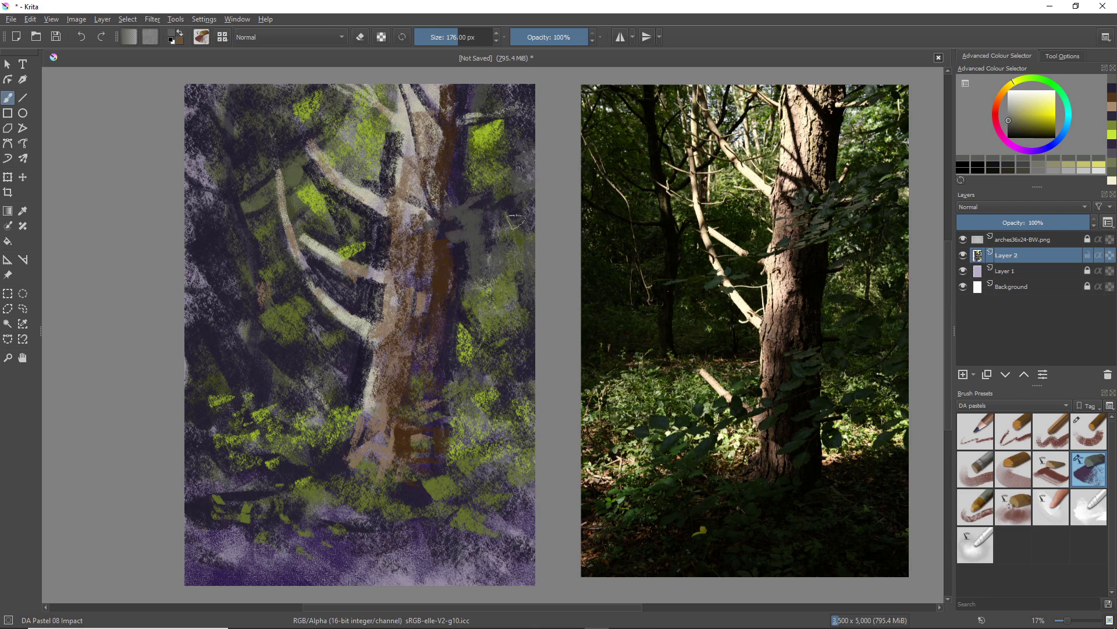
# Sample muted green from the left foliage and paint a leafy band across the middle of the trunk, enlarging the brush to 300 px.
pyautogui.keyDown('ctrl'); pyautogui.click(260, 201); pyautogui.keyUp('ctrl')
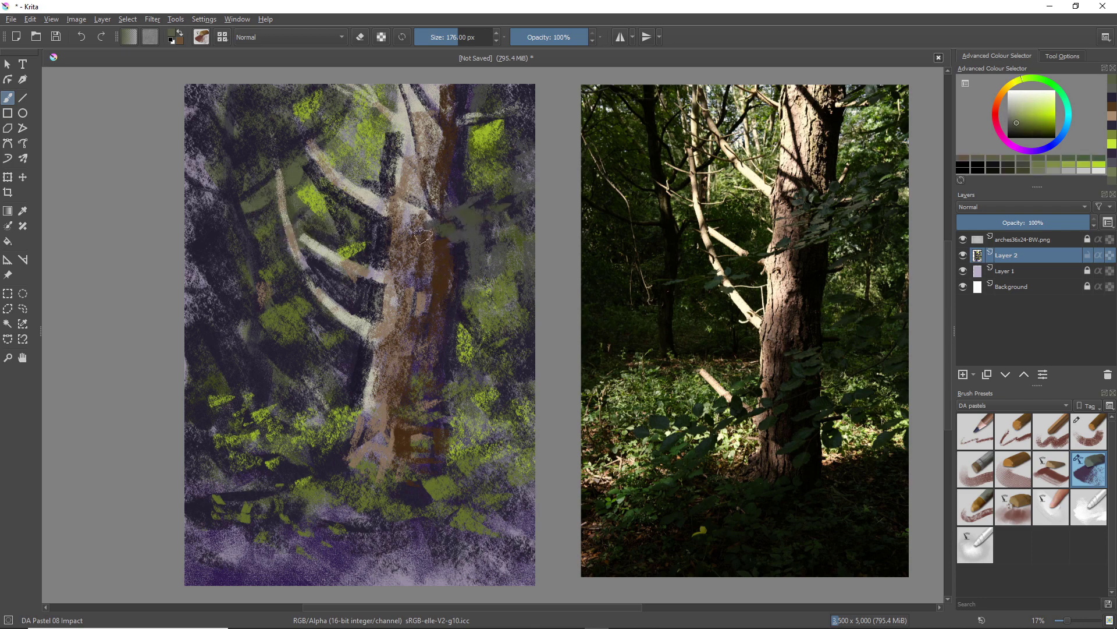
pyautogui.moveTo(417, 251); pyautogui.dragTo(484, 259)
pyautogui.press('[')
pyautogui.press('[')
pyautogui.press('[')
pyautogui.press('[')
pyautogui.press('[')
pyautogui.press('[')
pyautogui.press('[')
pyautogui.press('[')
pyautogui.press('[')
pyautogui.press('[')
pyautogui.press('[')
pyautogui.press('[')
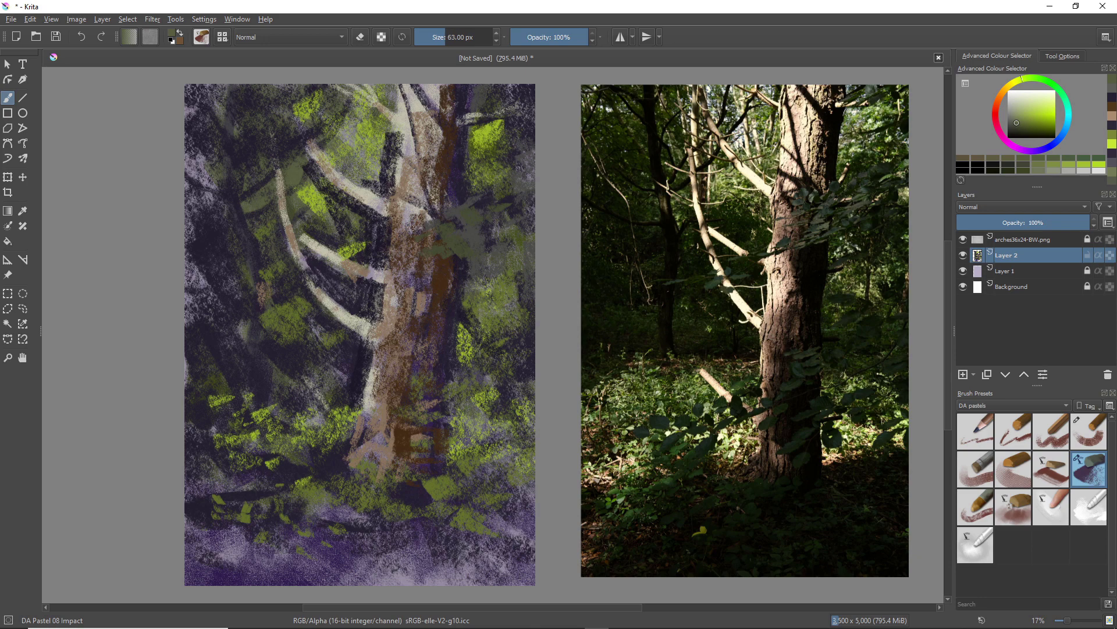
pyautogui.press(']')
pyautogui.press(']')
pyautogui.press(']')
pyautogui.press(']')
pyautogui.press(']')
pyautogui.press(']')
pyautogui.press(']')
pyautogui.press(']')
pyautogui.press(']')
pyautogui.press(']')
pyautogui.press(']')
pyautogui.press(']')
pyautogui.press(']')
pyautogui.press(']')
pyautogui.press(']')
pyautogui.press(']')
pyautogui.press(']')
pyautogui.press(']')
pyautogui.moveTo(411, 226)
pyautogui.mouseDown()
pyautogui.moveTo(418, 239)
pyautogui.moveTo(387, 265)
pyautogui.mouseUp()
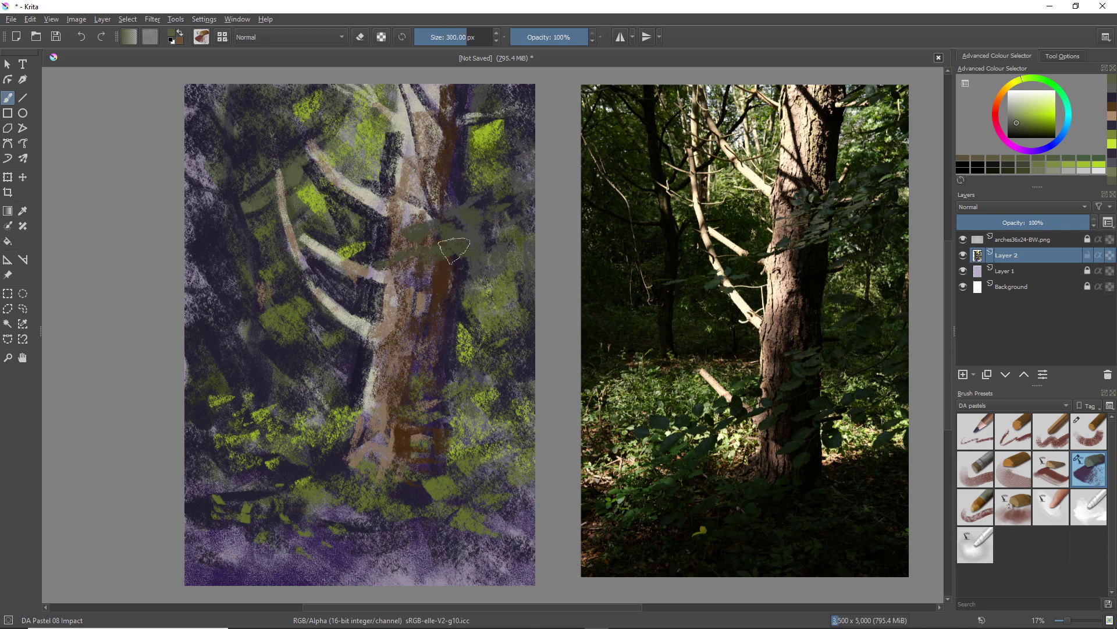
# Sample dark purple and deepen the shadow down the trunk's right side, below the band of leaves.
pyautogui.keyDown('ctrl'); pyautogui.click(453, 267); pyautogui.keyUp('ctrl')
pyautogui.moveTo(453, 267)
pyautogui.mouseDown()
pyautogui.moveTo(428, 285)
pyautogui.moveTo(435, 268)
pyautogui.moveTo(424, 268)
pyautogui.moveTo(449, 273)
pyautogui.moveTo(446, 317)
pyautogui.mouseUp()
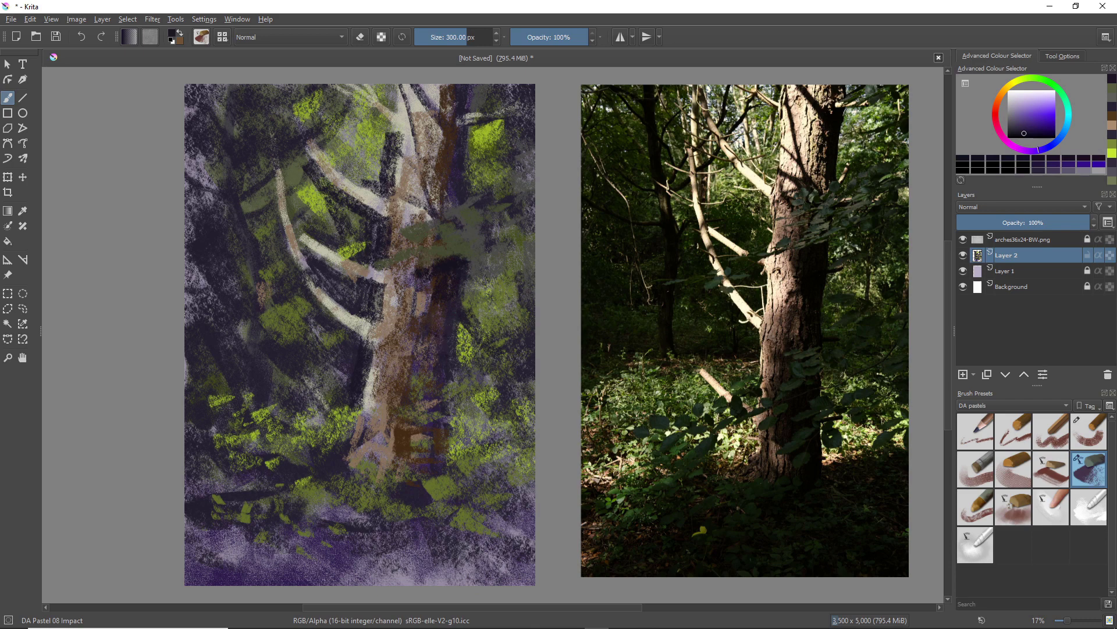
pyautogui.moveTo(431, 283)
pyautogui.mouseDown()
pyautogui.moveTo(426, 308)
pyautogui.moveTo(454, 330)
pyautogui.moveTo(450, 317)
pyautogui.mouseUp()
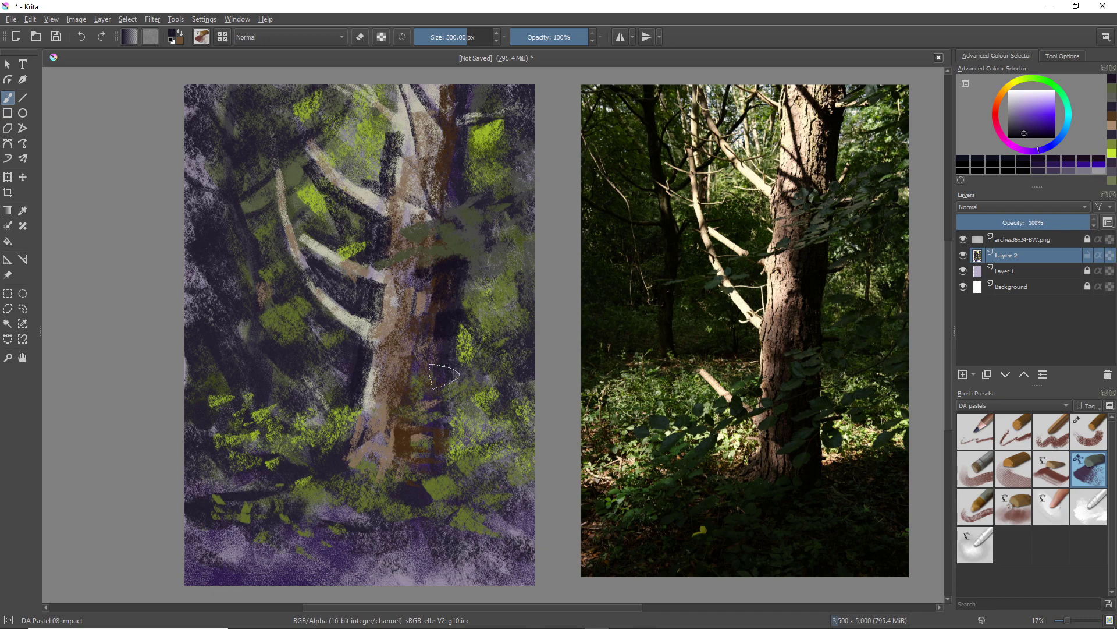
pyautogui.moveTo(445, 376); pyautogui.dragTo(434, 388)
pyautogui.moveTo(434, 293); pyautogui.dragTo(447, 282)
# Sample the muted green of the leaf band and paint foliage strokes across the lower trunk and to its right.
pyautogui.keyDown('ctrl'); pyautogui.click(451, 235); pyautogui.keyUp('ctrl')
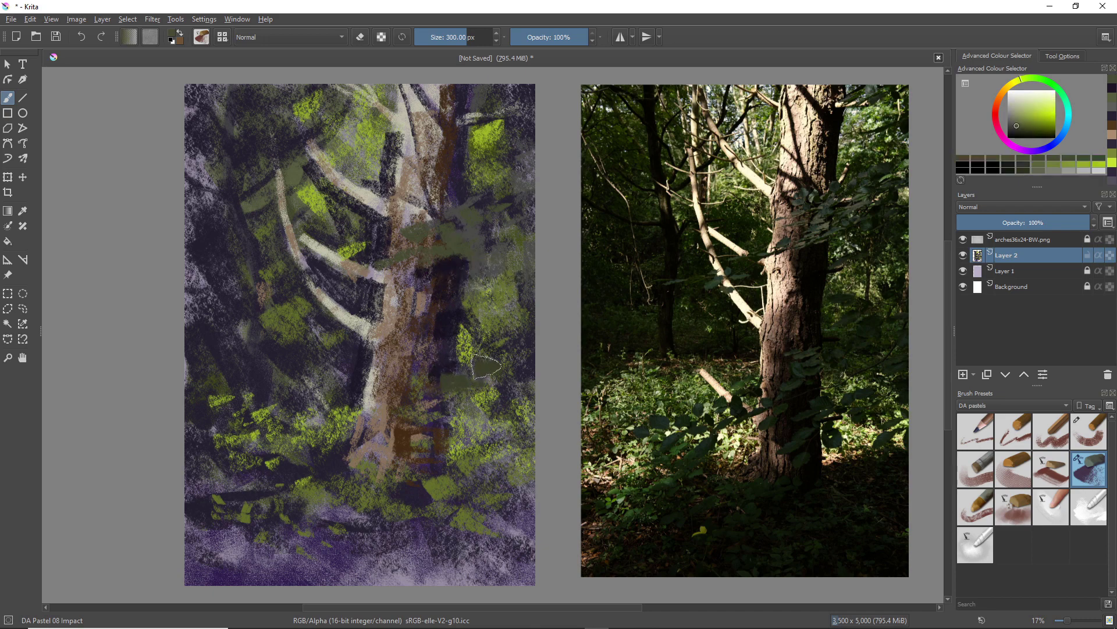
pyautogui.moveTo(484, 371)
pyautogui.mouseDown()
pyautogui.moveTo(525, 348)
pyautogui.moveTo(518, 339)
pyautogui.moveTo(483, 368)
pyautogui.moveTo(416, 386)
pyautogui.moveTo(402, 397)
pyautogui.moveTo(430, 414)
pyautogui.moveTo(460, 405)
pyautogui.moveTo(472, 385)
pyautogui.moveTo(408, 412)
pyautogui.mouseUp()
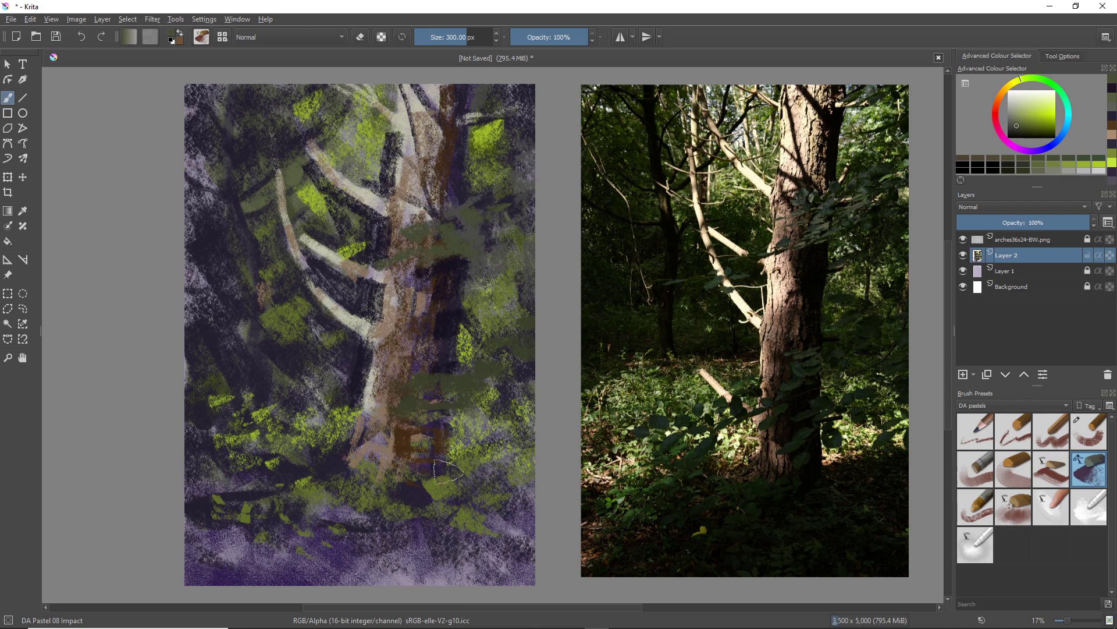
pyautogui.moveTo(470, 429)
pyautogui.mouseDown()
pyautogui.moveTo(512, 412)
pyautogui.moveTo(501, 416)
pyautogui.mouseUp()
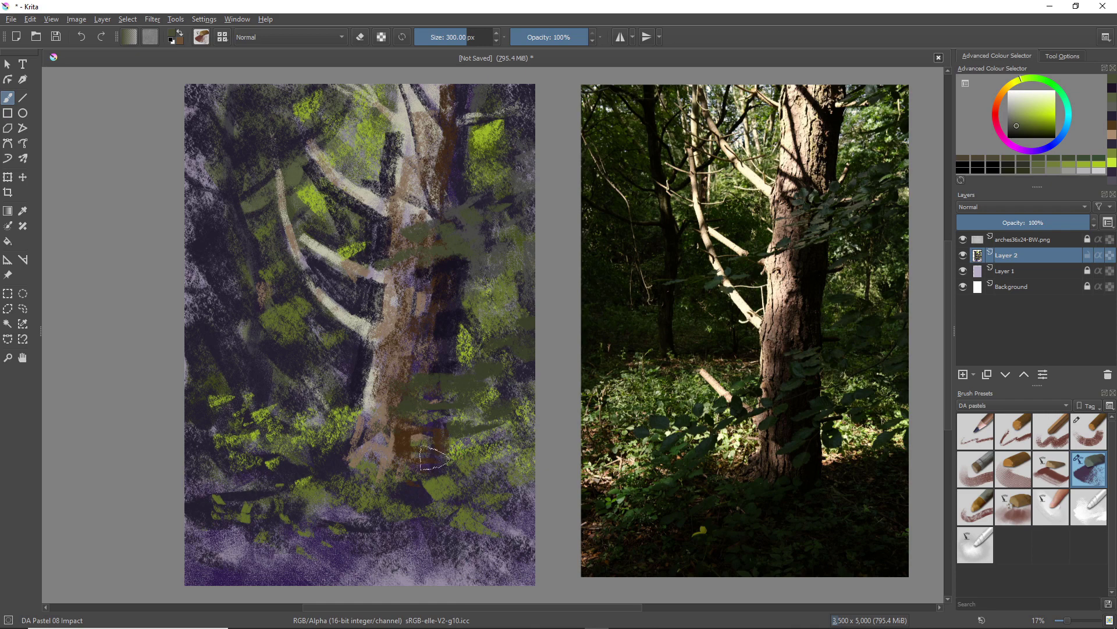
pyautogui.moveTo(432, 442); pyautogui.dragTo(410, 436)
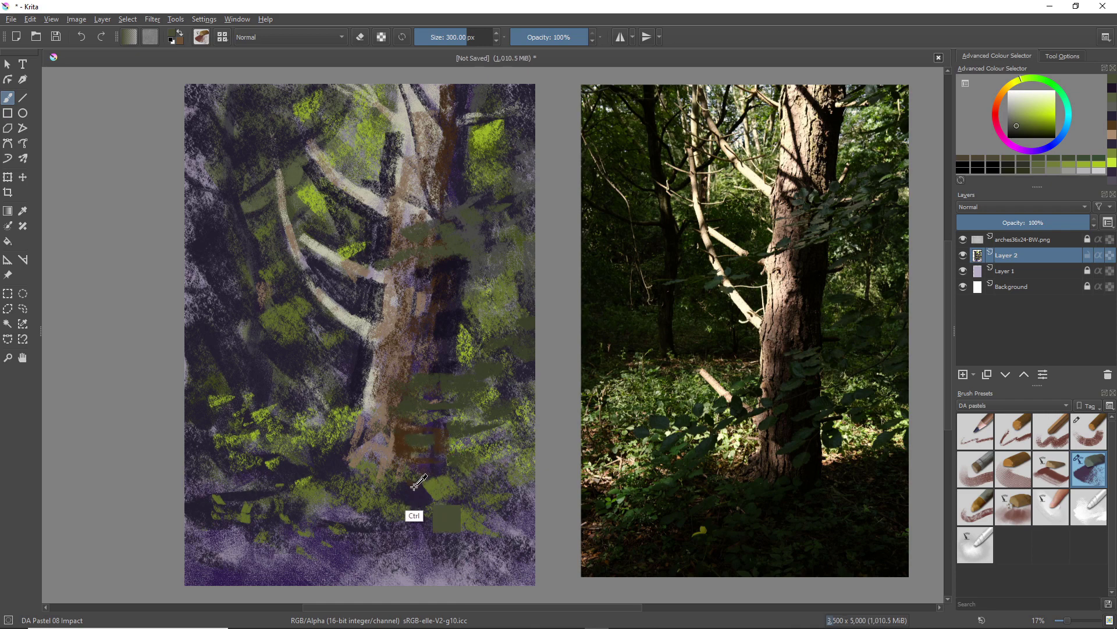
# Sample the darkest purple from the trunk shadow and darken the ground and trunk base on the right.
pyautogui.keyDown('ctrl'); pyautogui.click(449, 349); pyautogui.keyUp('ctrl')
pyautogui.moveTo(430, 480)
pyautogui.mouseDown()
pyautogui.moveTo(439, 458)
pyautogui.moveTo(438, 480)
pyautogui.moveTo(472, 466)
pyautogui.moveTo(534, 478)
pyautogui.moveTo(528, 454)
pyautogui.mouseUp()
pyautogui.moveTo(482, 492)
pyautogui.mouseDown()
pyautogui.moveTo(540, 499)
pyautogui.moveTo(459, 482)
pyautogui.moveTo(464, 511)
pyautogui.moveTo(488, 525)
pyautogui.moveTo(539, 527)
pyautogui.moveTo(415, 496)
pyautogui.moveTo(415, 464)
pyautogui.moveTo(417, 488)
pyautogui.moveTo(441, 426)
pyautogui.moveTo(409, 428)
pyautogui.moveTo(434, 432)
pyautogui.moveTo(434, 449)
pyautogui.moveTo(400, 464)
pyautogui.moveTo(424, 417)
pyautogui.moveTo(431, 427)
pyautogui.moveTo(399, 423)
pyautogui.moveTo(416, 406)
pyautogui.moveTo(405, 396)
pyautogui.moveTo(425, 411)
pyautogui.mouseUp()
# Reduce the brush to 126 px and paint dark shadow strokes between the leaves and across the trunk's base.
pyautogui.press('[')
pyautogui.press('[')
pyautogui.press('[')
pyautogui.press('[')
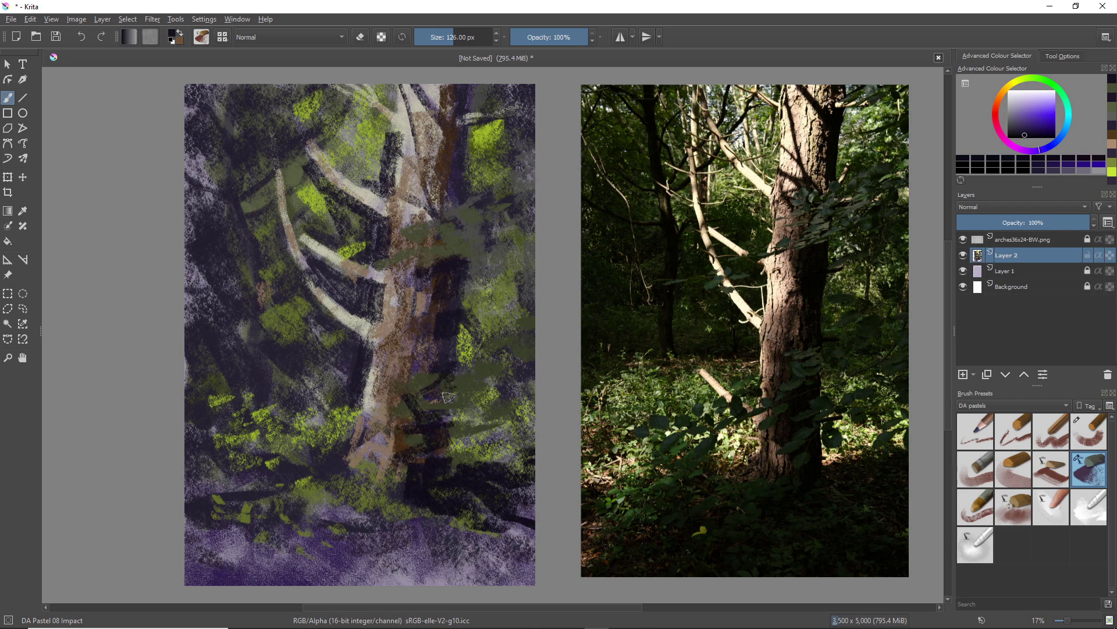
pyautogui.moveTo(448, 397); pyautogui.dragTo(446, 432)
pyautogui.moveTo(391, 429); pyautogui.dragTo(378, 440)
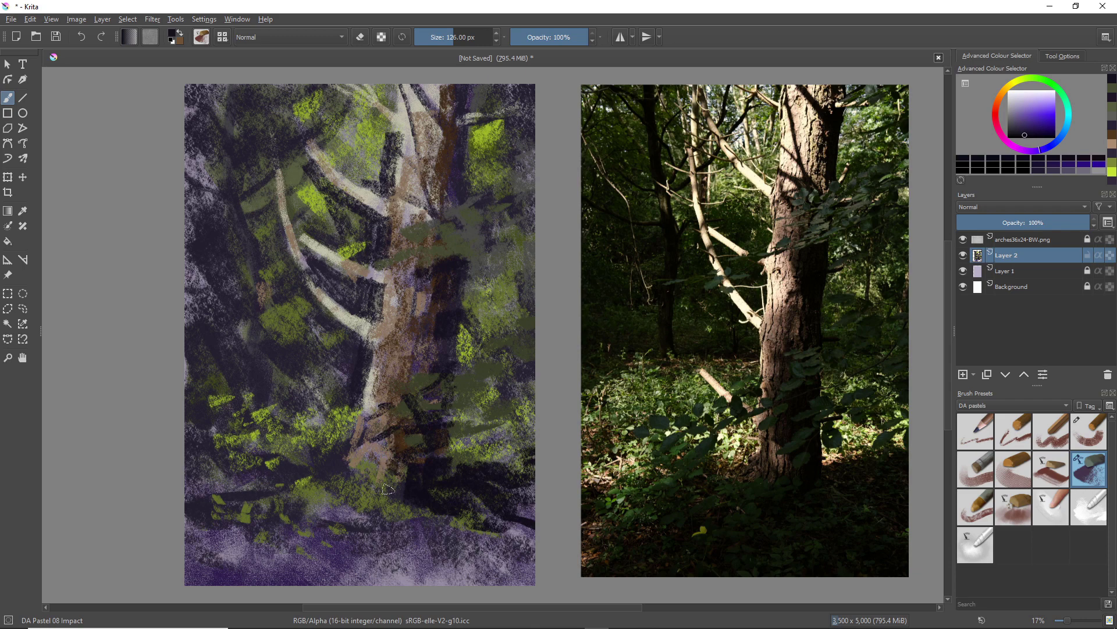
# Enlarge the brush to 797 px and cover the green ground below the trunk and to its left with dark purple shadow.
pyautogui.press(']')
pyautogui.press(']')
pyautogui.press(']')
pyautogui.press(']')
pyautogui.press(']')
pyautogui.press(']')
pyautogui.press(']')
pyautogui.press(']')
pyautogui.press(']')
pyautogui.press(']')
pyautogui.press(']')
pyautogui.press(']')
pyautogui.press(']')
pyautogui.press(']')
pyautogui.press(']')
pyautogui.press(']')
pyautogui.press(']')
pyautogui.press(']')
pyautogui.press(']')
pyautogui.press(']')
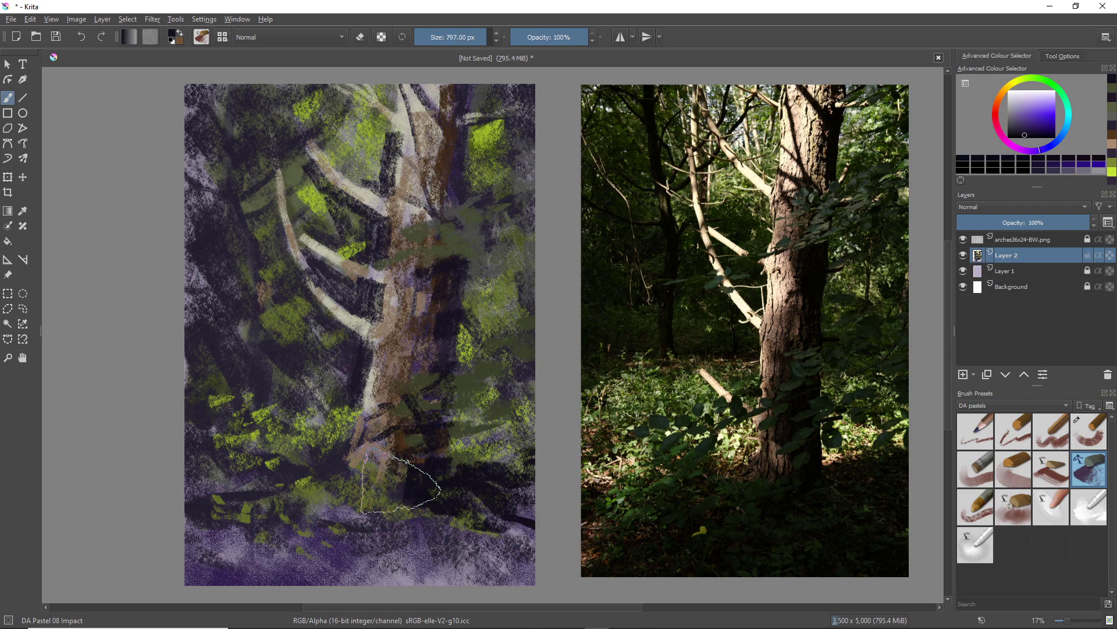
pyautogui.moveTo(400, 485)
pyautogui.mouseDown()
pyautogui.moveTo(366, 505)
pyautogui.moveTo(401, 512)
pyautogui.moveTo(396, 541)
pyautogui.moveTo(359, 526)
pyautogui.moveTo(335, 539)
pyautogui.moveTo(341, 525)
pyautogui.moveTo(303, 533)
pyautogui.moveTo(342, 517)
pyautogui.moveTo(298, 534)
pyautogui.moveTo(353, 503)
pyautogui.moveTo(344, 490)
pyautogui.moveTo(331, 505)
pyautogui.moveTo(349, 440)
pyautogui.moveTo(324, 476)
pyautogui.moveTo(319, 449)
pyautogui.moveTo(365, 430)
pyautogui.moveTo(309, 426)
pyautogui.moveTo(318, 440)
pyautogui.moveTo(304, 433)
pyautogui.moveTo(286, 459)
pyautogui.moveTo(263, 424)
pyautogui.moveTo(277, 444)
pyautogui.moveTo(266, 456)
pyautogui.moveTo(296, 462)
pyautogui.moveTo(308, 452)
pyautogui.moveTo(323, 469)
pyautogui.moveTo(282, 508)
pyautogui.moveTo(259, 429)
pyautogui.moveTo(292, 495)
pyautogui.moveTo(283, 481)
pyautogui.moveTo(291, 467)
pyautogui.moveTo(293, 483)
pyautogui.moveTo(306, 463)
pyautogui.moveTo(322, 465)
pyautogui.moveTo(263, 484)
pyautogui.moveTo(271, 501)
pyautogui.moveTo(245, 506)
pyautogui.moveTo(317, 520)
pyautogui.mouseUp()
# Set the brush to 506 px and extend the dark shadow across the lighter purple foreground.
pyautogui.press('[')
pyautogui.press('[')
pyautogui.press('[')
pyautogui.press('[')
pyautogui.press('[')
pyautogui.press('[')
pyautogui.press('[')
pyautogui.press('[')
pyautogui.press('[')
pyautogui.press('[')
pyautogui.press('[')
pyautogui.press('[')
pyautogui.press('[')
pyautogui.press('[')
pyautogui.press('[')
pyautogui.press('[')
pyautogui.press('[')
pyautogui.press('[')
pyautogui.press('[')
pyautogui.press('[')
pyautogui.press('[')
pyautogui.press('[')
pyautogui.press(']')
pyautogui.press(']')
pyautogui.press(']')
pyautogui.press(']')
pyautogui.press(']')
pyautogui.press(']')
pyautogui.press(']')
pyautogui.press(']')
pyautogui.press(']')
pyautogui.press(']')
pyautogui.press(']')
pyautogui.press(']')
pyautogui.press(']')
pyautogui.press(']')
pyautogui.press(']')
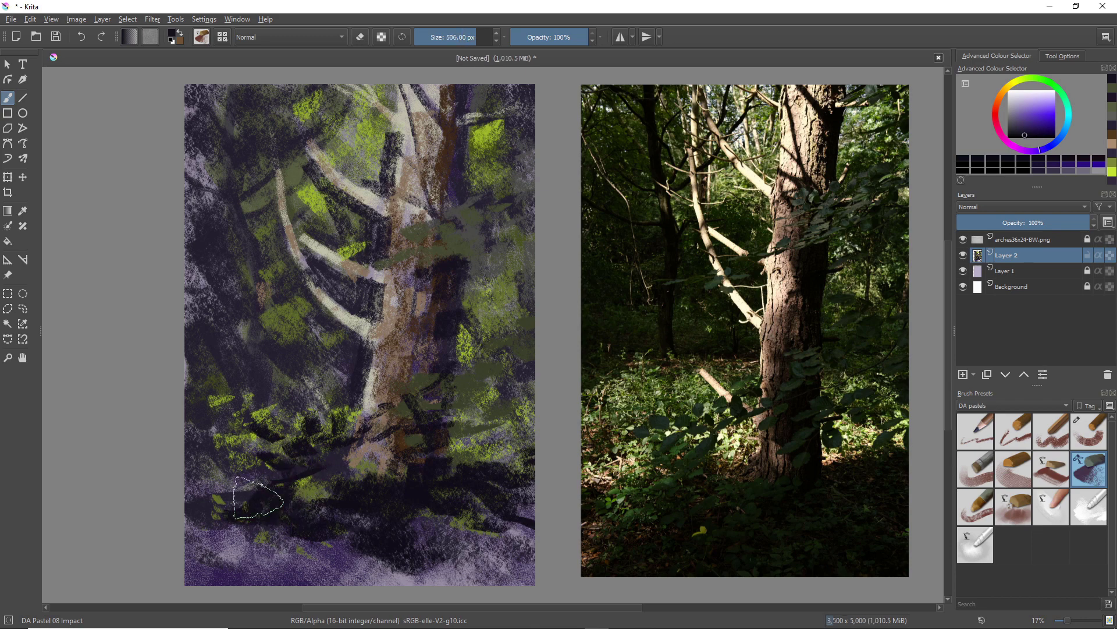
pyautogui.moveTo(255, 498)
pyautogui.mouseDown()
pyautogui.moveTo(186, 492)
pyautogui.moveTo(308, 559)
pyautogui.mouseUp()
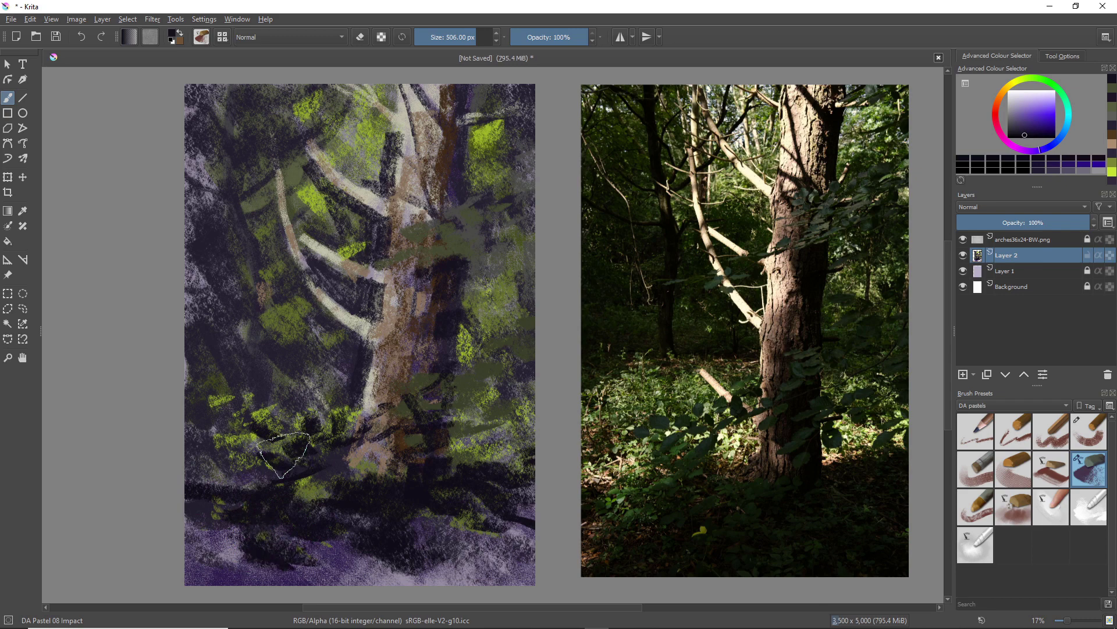
pyautogui.moveTo(326, 545)
pyautogui.mouseDown()
pyautogui.moveTo(378, 573)
pyautogui.moveTo(479, 553)
pyautogui.moveTo(558, 561)
pyautogui.moveTo(454, 591)
pyautogui.mouseUp()
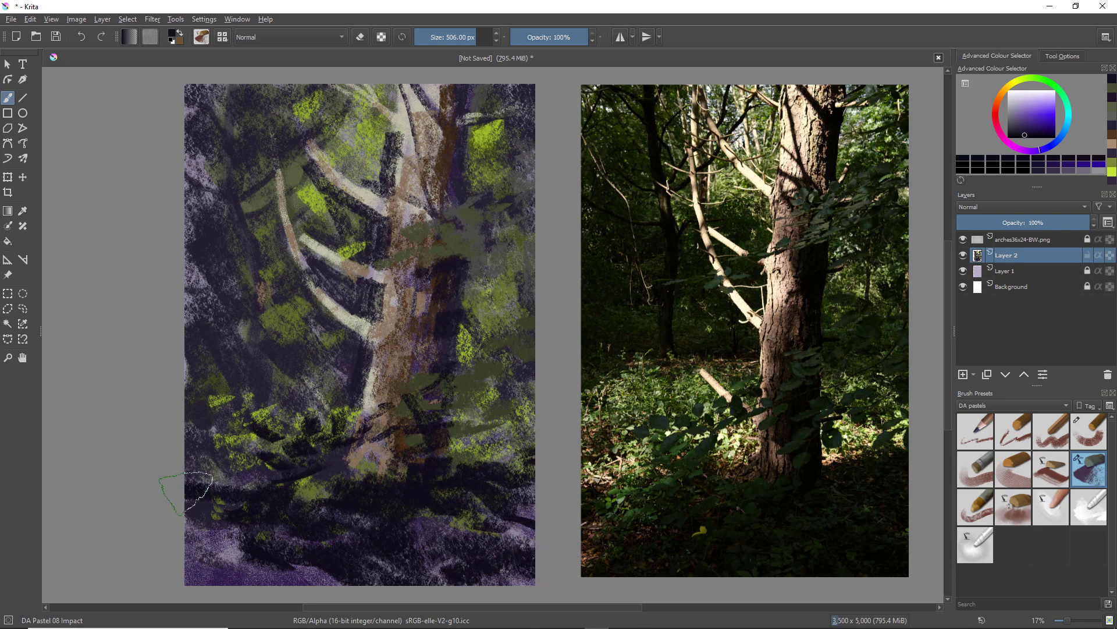
pyautogui.moveTo(273, 481)
pyautogui.mouseDown()
pyautogui.moveTo(245, 492)
pyautogui.moveTo(217, 482)
pyautogui.mouseUp()
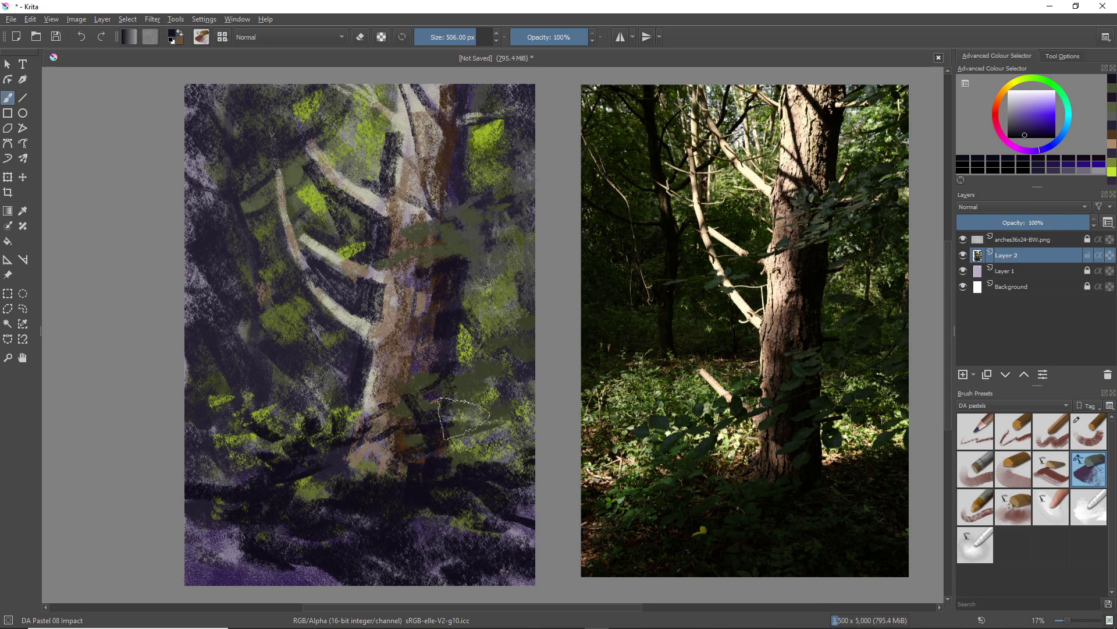
# Pick the recent bright yellow-green, reduce the brush to 215 px and paint sunlit foliage right of the trunk's base.
pyautogui.rightClick(410, 400)
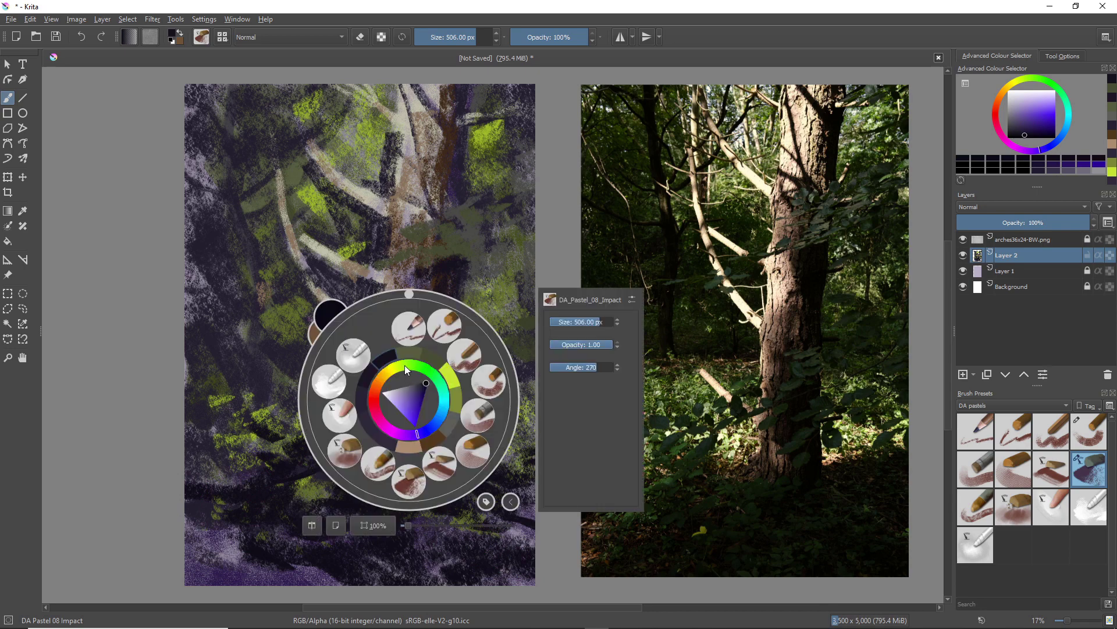
pyautogui.click(449, 375)
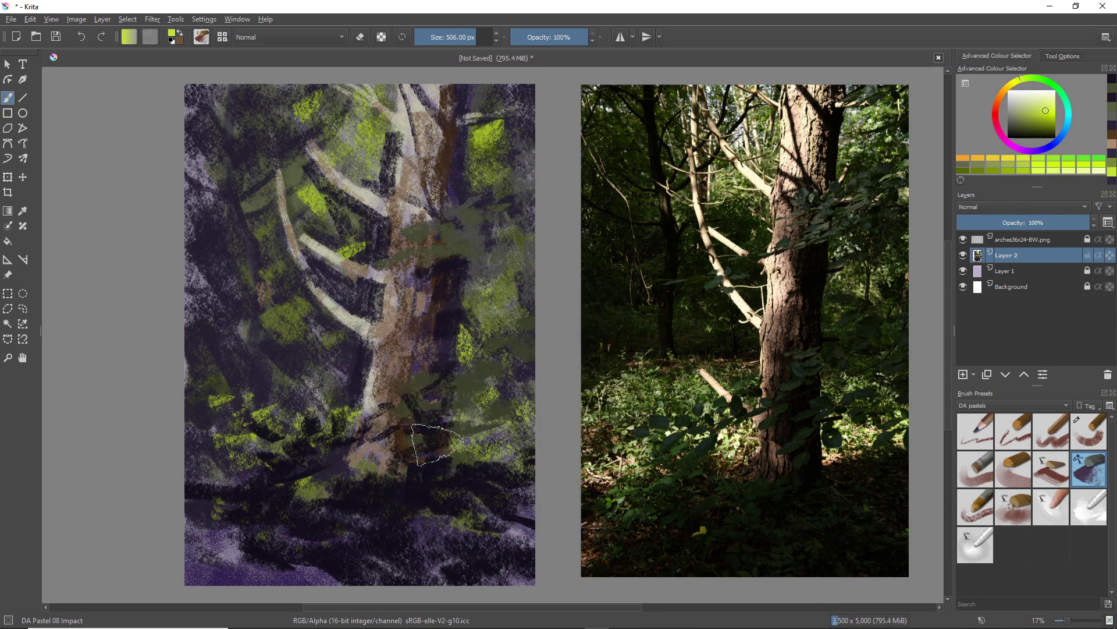
pyautogui.press('[')
pyautogui.press('[')
pyautogui.press('[')
pyautogui.press('[')
pyautogui.press('[')
pyautogui.press('[')
pyautogui.press('[')
pyautogui.press('[')
pyautogui.press('[')
pyautogui.press('[')
pyautogui.press('[')
pyautogui.press('[')
pyautogui.press('[')
pyautogui.moveTo(460, 441)
pyautogui.mouseDown()
pyautogui.moveTo(466, 408)
pyautogui.moveTo(465, 426)
pyautogui.moveTo(515, 441)
pyautogui.mouseUp()
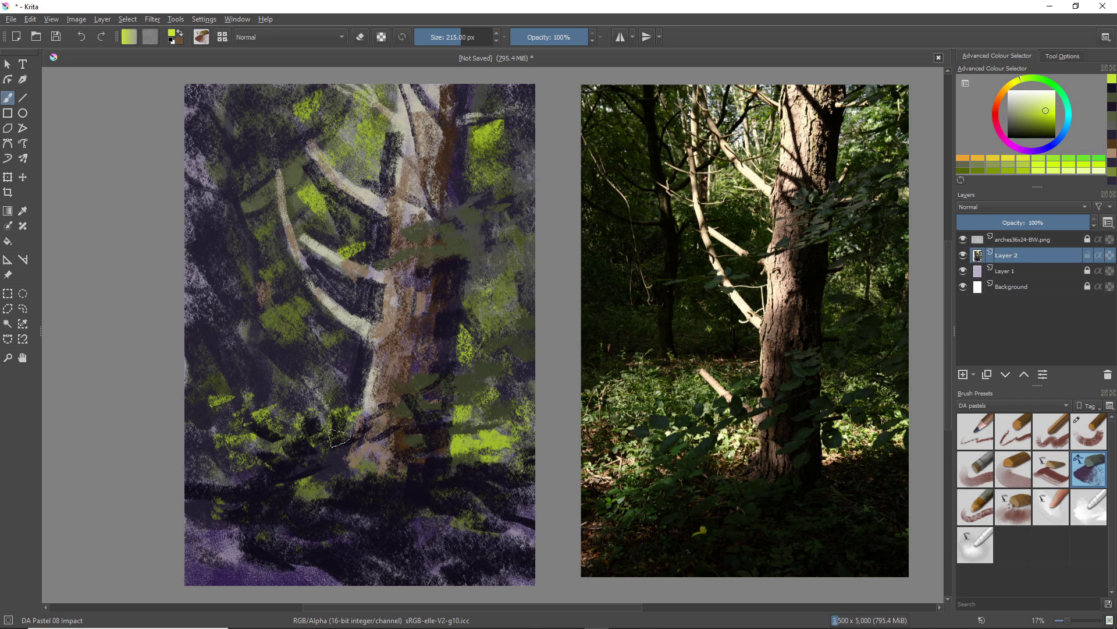
# Paint bright yellow-green leaf strokes across the undergrowth left of the trunk, varying the brush size.
pyautogui.moveTo(340, 435)
pyautogui.mouseDown()
pyautogui.moveTo(318, 457)
pyautogui.moveTo(333, 476)
pyautogui.moveTo(340, 455)
pyautogui.moveTo(339, 473)
pyautogui.moveTo(307, 460)
pyautogui.mouseUp()
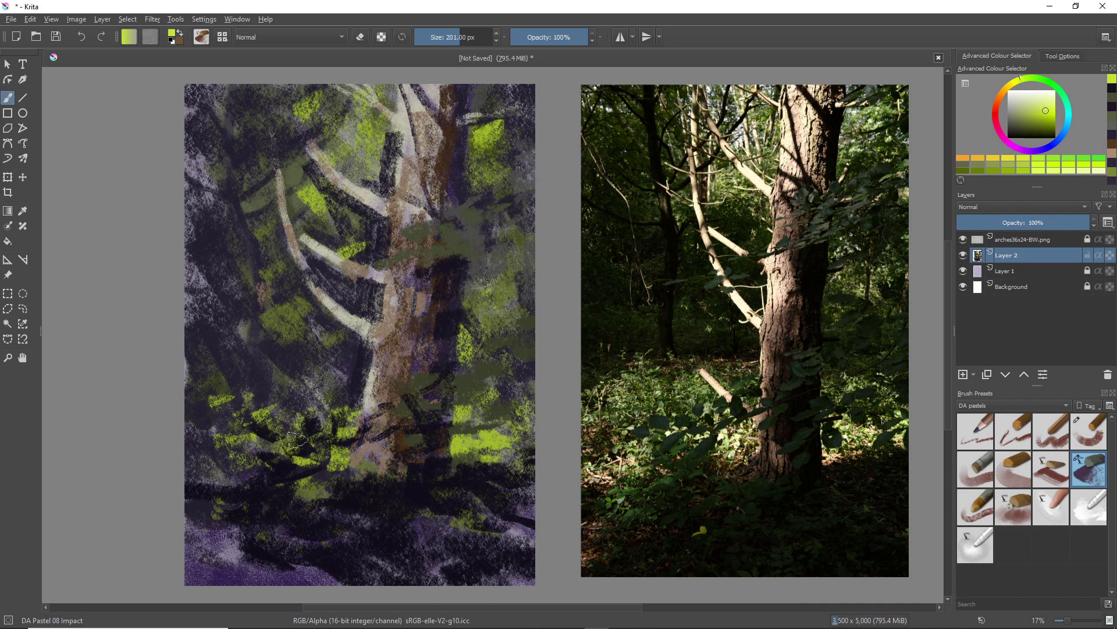
pyautogui.press('[')
pyautogui.press('[')
pyautogui.press('[')
pyautogui.press('[')
pyautogui.press('[')
pyautogui.press('[')
pyautogui.press('[')
pyautogui.press('[')
pyautogui.press('[')
pyautogui.press('[')
pyautogui.press('[')
pyautogui.moveTo(323, 444); pyautogui.dragTo(284, 429)
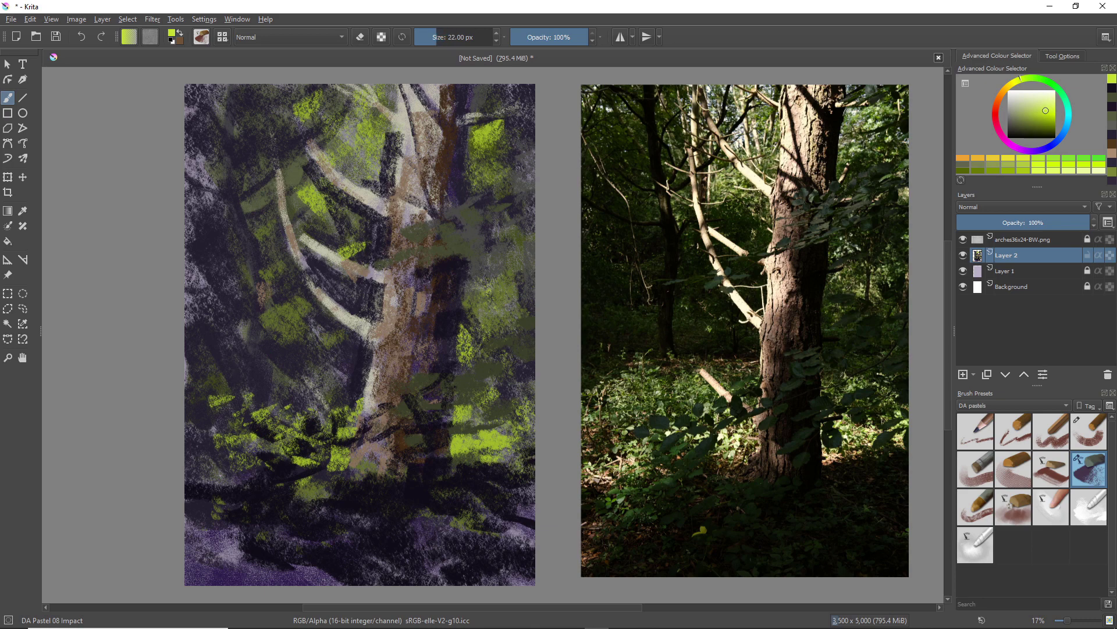
pyautogui.moveTo(217, 470); pyautogui.dragTo(247, 476)
# Pick a light peach-brown and paint leaf-litter strokes on the ground at the far left and just right of the trunk's base.
pyautogui.rightClick(243, 474)
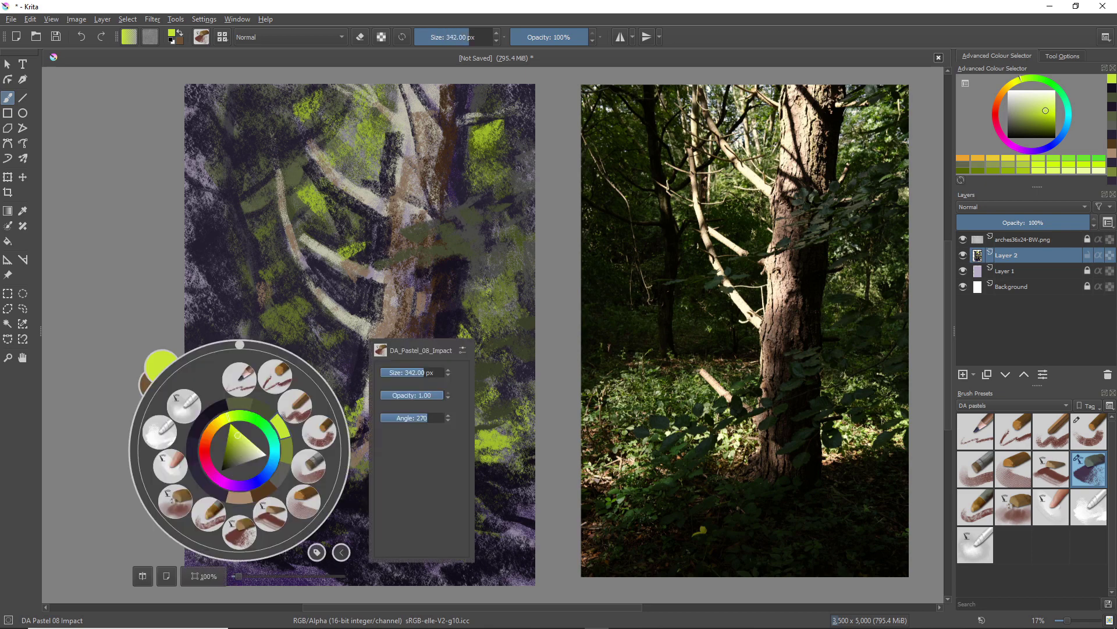
pyautogui.click(242, 498)
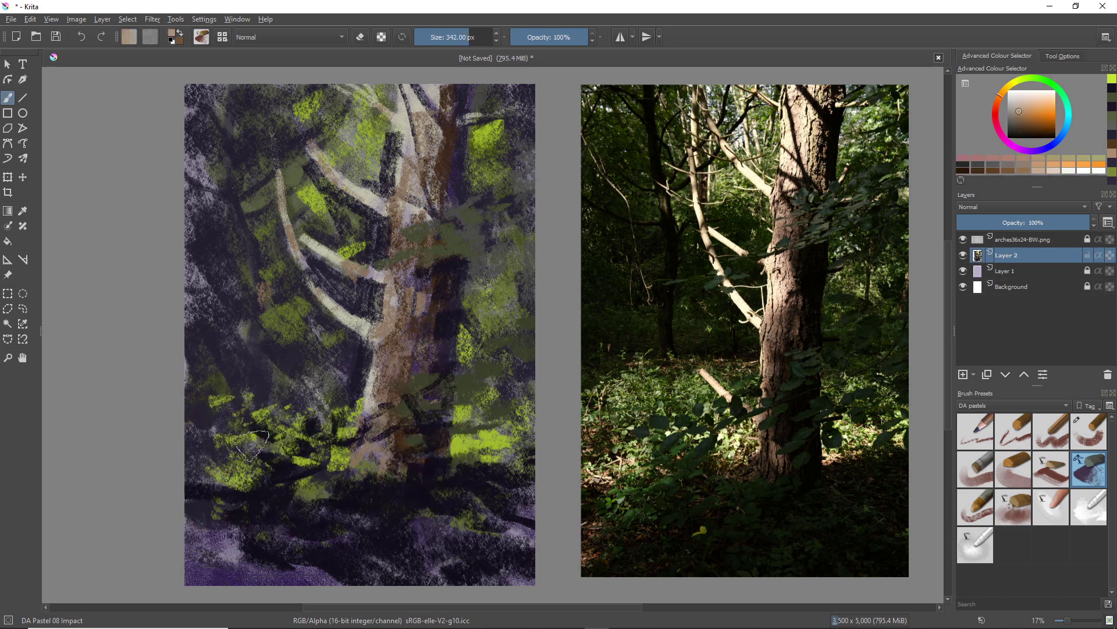
pyautogui.rightClick(249, 473)
pyautogui.click(251, 447)
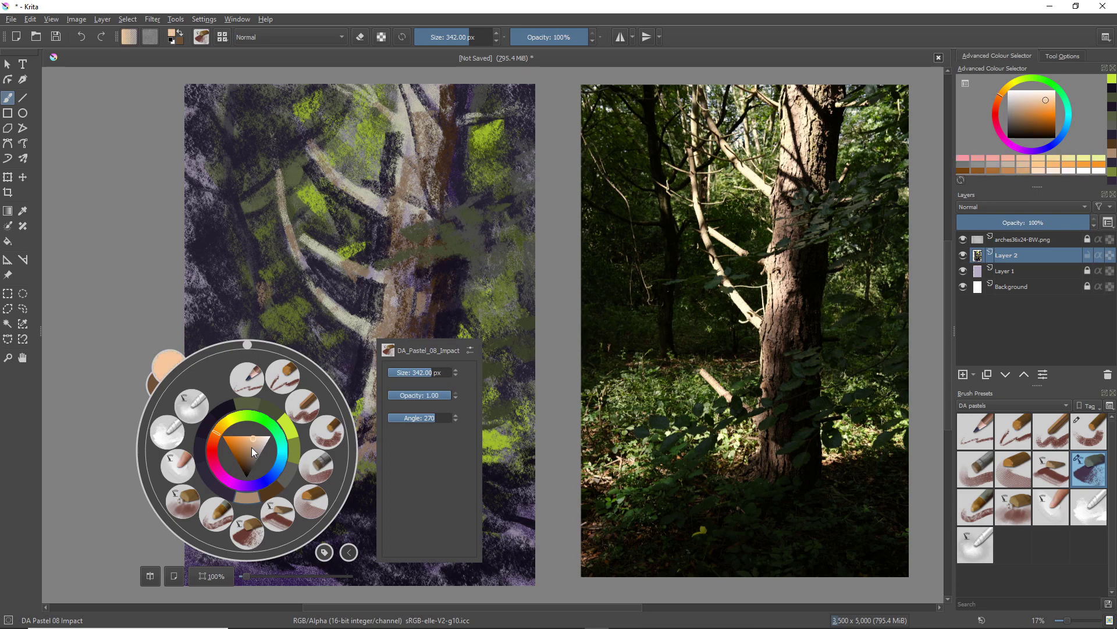
pyautogui.moveTo(252, 440); pyautogui.dragTo(252, 443)
pyautogui.click(110, 400)
pyautogui.moveTo(196, 483)
pyautogui.mouseDown()
pyautogui.moveTo(237, 500)
pyautogui.moveTo(240, 482)
pyautogui.moveTo(269, 513)
pyautogui.moveTo(256, 494)
pyautogui.moveTo(284, 504)
pyautogui.moveTo(270, 525)
pyautogui.moveTo(181, 506)
pyautogui.mouseUp()
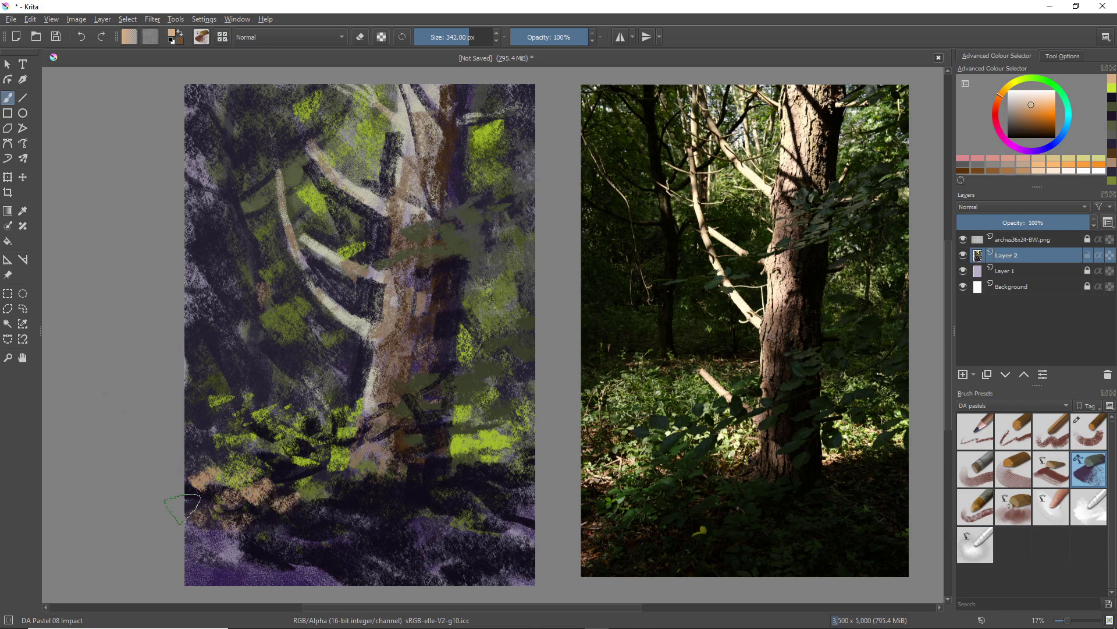
pyautogui.moveTo(218, 550)
pyautogui.mouseDown()
pyautogui.moveTo(233, 533)
pyautogui.moveTo(314, 518)
pyautogui.moveTo(284, 511)
pyautogui.moveTo(312, 478)
pyautogui.moveTo(328, 483)
pyautogui.moveTo(320, 460)
pyautogui.moveTo(272, 474)
pyautogui.moveTo(285, 463)
pyautogui.moveTo(248, 454)
pyautogui.mouseUp()
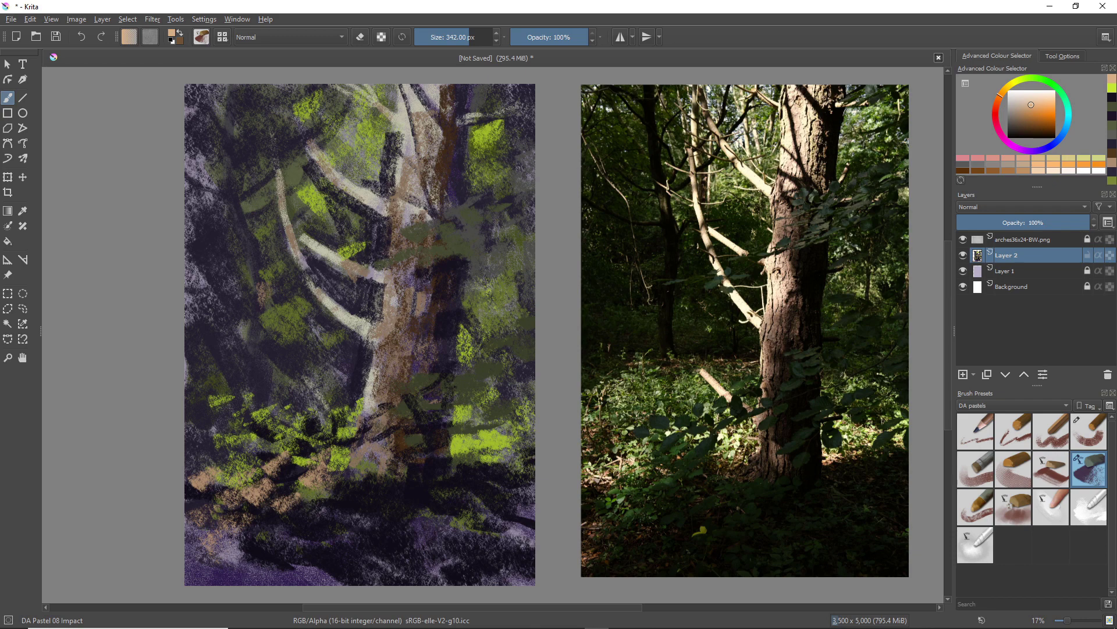
pyautogui.moveTo(202, 476)
pyautogui.mouseDown()
pyautogui.moveTo(227, 457)
pyautogui.moveTo(192, 452)
pyautogui.moveTo(192, 498)
pyautogui.mouseUp()
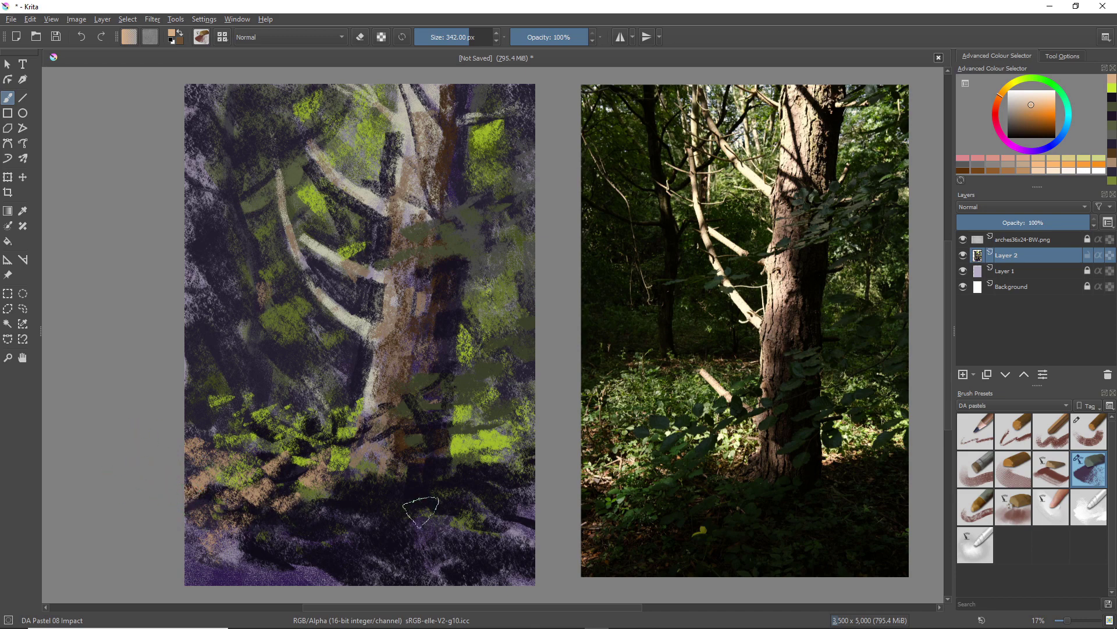
pyautogui.moveTo(458, 467)
pyautogui.mouseDown()
pyautogui.moveTo(466, 474)
pyautogui.moveTo(454, 453)
pyautogui.mouseUp()
# Reduce the brush to 59 px, pick a pale cream, and paint the broken lower branch and highlights along the trunk's lower left edge.
pyautogui.press('[')
pyautogui.press('[')
pyautogui.press('[')
pyautogui.press('[')
pyautogui.press('[')
pyautogui.press('[')
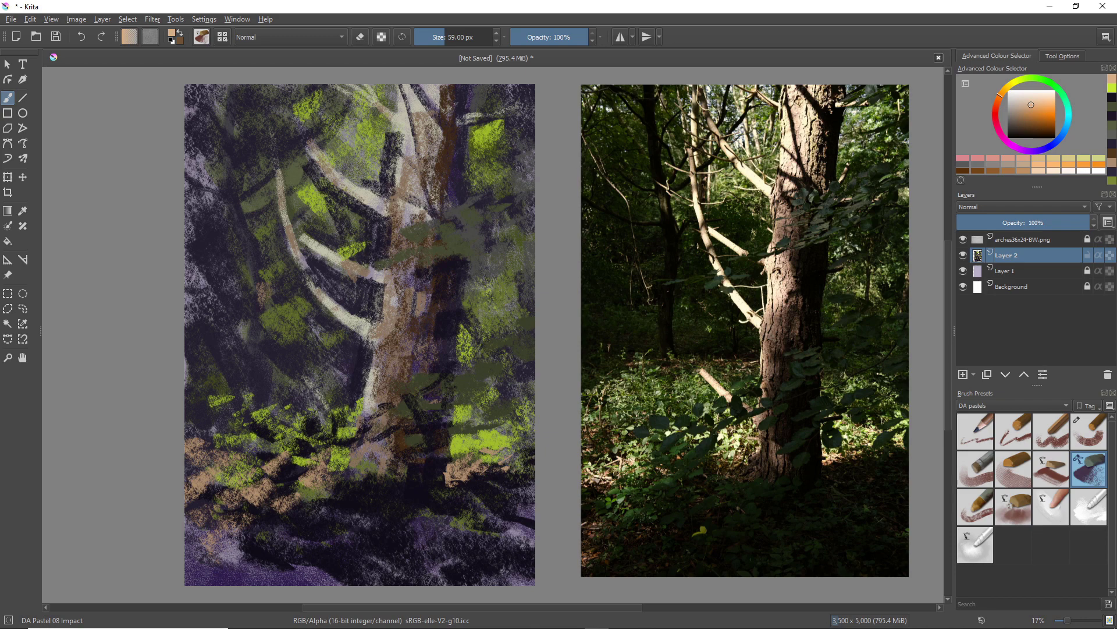
pyautogui.keyDown('ctrl'); pyautogui.click(357, 325); pyautogui.keyUp('ctrl')
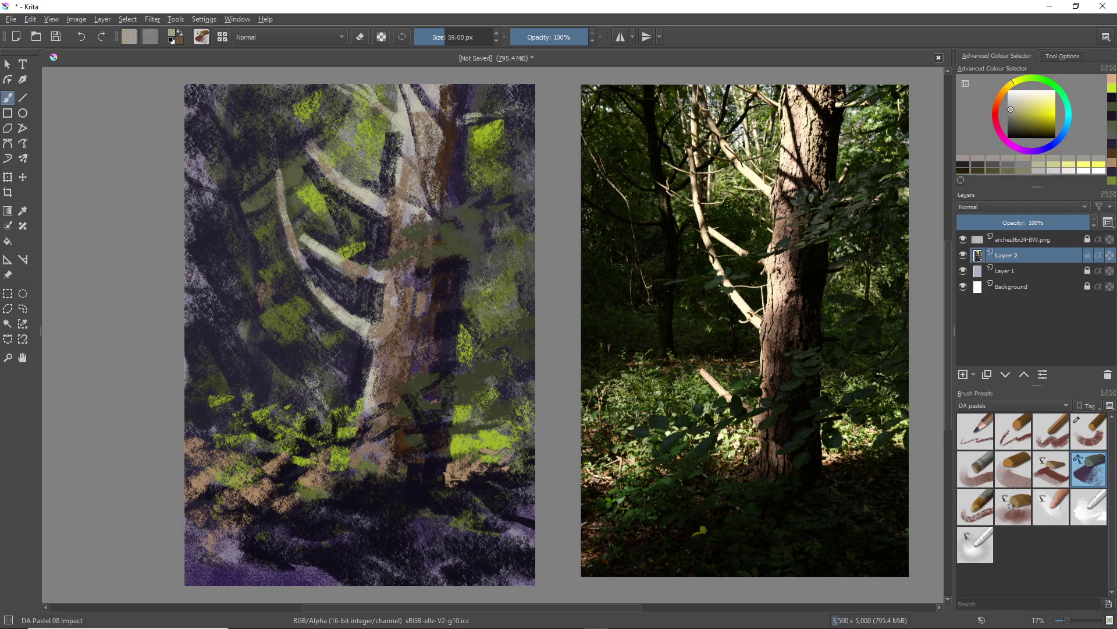
pyautogui.keyDown('ctrl'); pyautogui.click(357, 325); pyautogui.keyUp('ctrl')
pyautogui.moveTo(315, 380); pyautogui.dragTo(353, 411)
pyautogui.moveTo(362, 327); pyautogui.dragTo(376, 329)
pyautogui.moveTo(377, 355); pyautogui.dragTo(366, 417)
pyautogui.moveTo(363, 430); pyautogui.dragTo(348, 467)
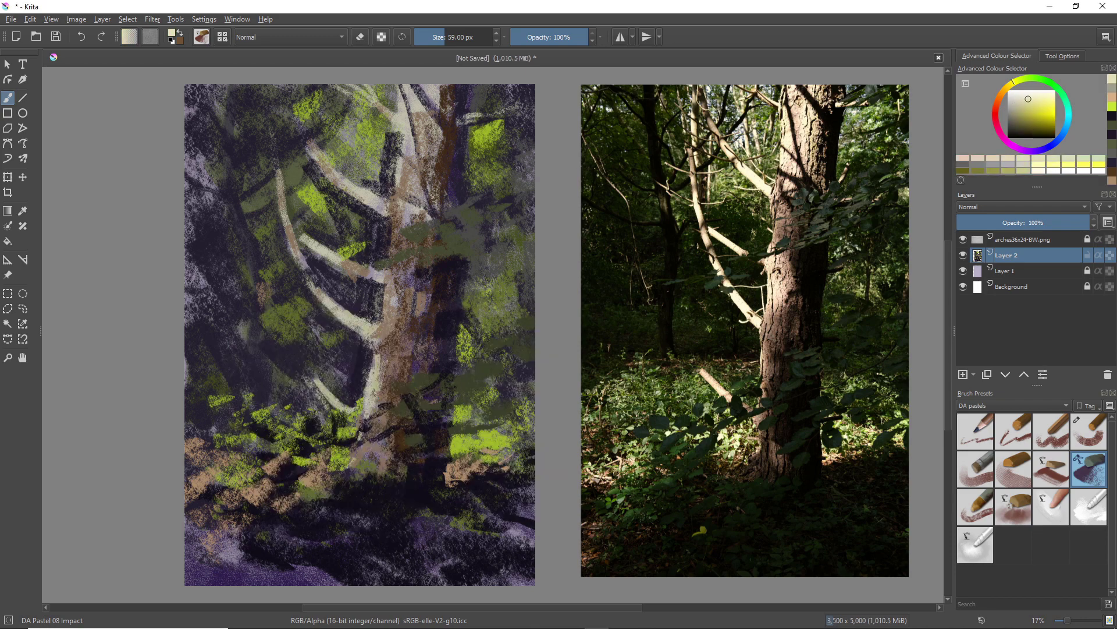
# Add pale cream highlight strokes to the middle of the trunk and to the branches on its left.
pyautogui.moveTo(391, 286); pyautogui.dragTo(384, 325)
pyautogui.moveTo(397, 231); pyautogui.dragTo(394, 255)
pyautogui.moveTo(397, 274); pyautogui.dragTo(394, 297)
pyautogui.moveTo(404, 285); pyautogui.dragTo(399, 310)
pyautogui.moveTo(294, 246); pyautogui.dragTo(301, 260)
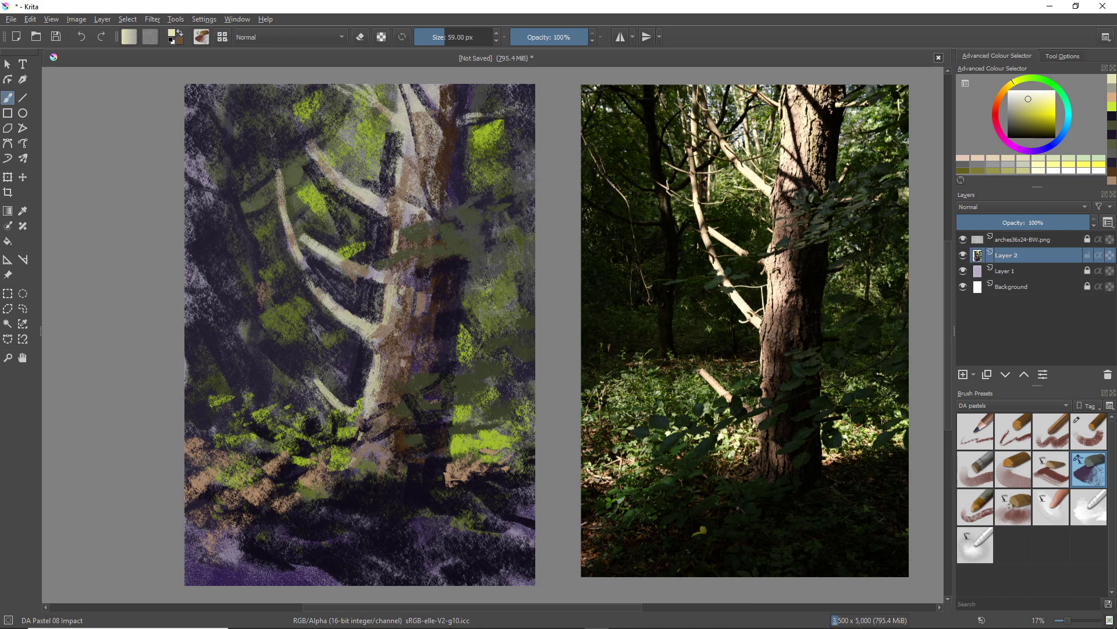
pyautogui.moveTo(372, 210); pyautogui.dragTo(389, 221)
# Sample the muted green between the upper branches and paint foliage strokes around them beside the upper trunk.
pyautogui.keyDown('ctrl'); pyautogui.click(367, 153); pyautogui.keyUp('ctrl')
pyautogui.press(']')
pyautogui.press(']')
pyautogui.press(']')
pyautogui.press(']')
pyautogui.press(']')
pyautogui.press(']')
pyautogui.press(']')
pyautogui.press(']')
pyautogui.press(']')
pyautogui.press(']')
pyautogui.moveTo(388, 134); pyautogui.dragTo(367, 158)
pyautogui.moveTo(398, 112)
pyautogui.mouseDown()
pyautogui.moveTo(395, 84)
pyautogui.moveTo(401, 114)
pyautogui.moveTo(387, 123)
pyautogui.mouseUp()
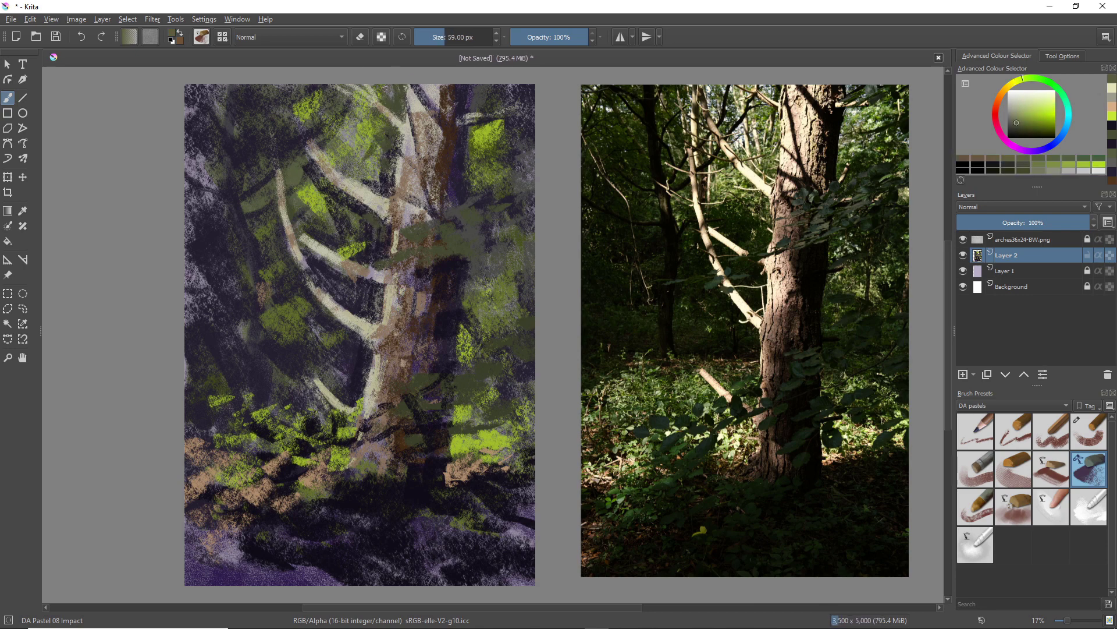
# Enlarge the brush to 176 px and tone down the bright foliage at the top on both sides of the trunk with muted green.
pyautogui.press(']')
pyautogui.press(']')
pyautogui.press(']')
pyautogui.press(']')
pyautogui.press(']')
pyautogui.press(']')
pyautogui.moveTo(293, 91); pyautogui.dragTo(294, 113)
pyautogui.moveTo(356, 120)
pyautogui.mouseDown()
pyautogui.moveTo(335, 144)
pyautogui.moveTo(373, 131)
pyautogui.mouseUp()
pyautogui.moveTo(498, 104)
pyautogui.mouseDown()
pyautogui.moveTo(530, 94)
pyautogui.moveTo(517, 140)
pyautogui.mouseUp()
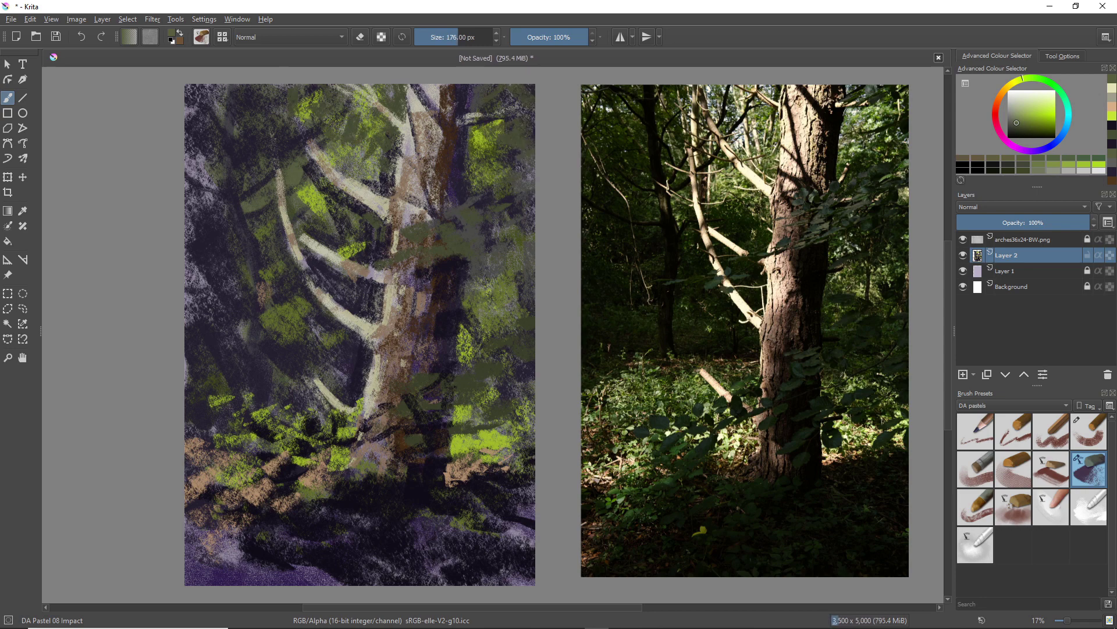
# Pick a pale yellow-green and paint highlight strokes over the bright patch of ground foliage right of the trunk base.
pyautogui.rightClick(323, 391)
pyautogui.click(311, 385)
pyautogui.rightClick(403, 410)
pyautogui.moveTo(466, 454)
pyautogui.mouseDown()
pyautogui.moveTo(482, 442)
pyautogui.moveTo(507, 462)
pyautogui.moveTo(478, 481)
pyautogui.mouseUp()
pyautogui.click(379, 397)
pyautogui.press('[')
pyautogui.press('[')
pyautogui.press('[')
pyautogui.press('[')
pyautogui.press('[')
pyautogui.press('[')
pyautogui.press('[')
pyautogui.press('[')
pyautogui.press('[')
pyautogui.press('[')
pyautogui.press('[')
# Switch to the DA Pastel 07 Impact Grain brush at 700 px and paint pale highlights on the ground either side of the trunk base.
pyautogui.rightClick(438, 423)
pyautogui.click(464, 487)
pyautogui.press('[')
pyautogui.press('[')
pyautogui.press('[')
pyautogui.press('[')
pyautogui.press('[')
pyautogui.press('[')
pyautogui.press('[')
pyautogui.press('[')
pyautogui.press('[')
pyautogui.press('[')
pyautogui.press('[')
pyautogui.press('[')
pyautogui.press('[')
pyautogui.press('[')
pyautogui.press('[')
pyautogui.press('[')
pyautogui.press('[')
pyautogui.press('[')
pyautogui.press('[')
pyautogui.press(']')
pyautogui.press(']')
pyautogui.press(']')
pyautogui.press(']')
pyautogui.press(']')
pyautogui.press(']')
pyautogui.press(']')
pyautogui.press(']')
pyautogui.press(']')
pyautogui.press(']')
pyautogui.press(']')
pyautogui.press(']')
pyautogui.press(']')
pyautogui.press(']')
pyautogui.press(']')
pyautogui.press(']')
pyautogui.press(']')
pyautogui.press(']')
pyautogui.press(']')
pyautogui.press(']')
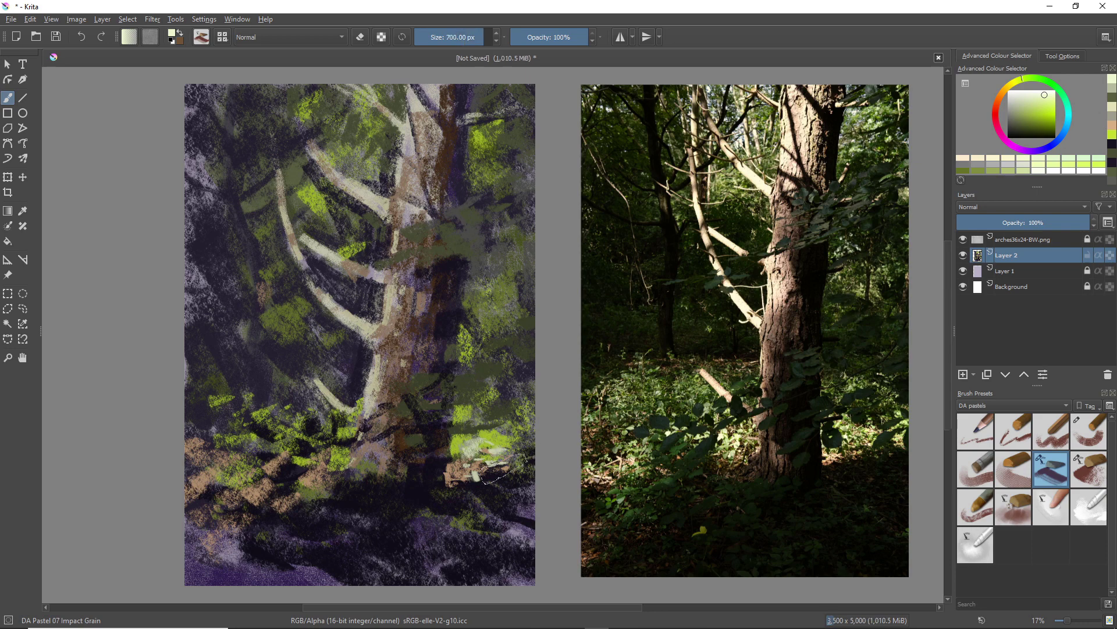
pyautogui.moveTo(521, 450); pyautogui.dragTo(533, 452)
pyautogui.moveTo(333, 450)
pyautogui.mouseDown()
pyautogui.moveTo(353, 448)
pyautogui.moveTo(287, 460)
pyautogui.mouseUp()
# Switch to the DA Pastel 09 Oily brush at 96 px and dab pale yellow-green highlights into the leaf litter left of the trunk.
pyautogui.click(975, 507)
pyautogui.press(']')
pyautogui.press(']')
pyautogui.press(']')
pyautogui.press(']')
pyautogui.press(']')
pyautogui.moveTo(279, 457); pyautogui.dragTo(267, 461)
pyautogui.moveTo(253, 449); pyautogui.dragTo(285, 474)
pyautogui.moveTo(246, 468); pyautogui.dragTo(258, 468)
# Dab pale highlights on the ground right of the trunk base and lower among the leaf litter on its left.
pyautogui.moveTo(464, 482); pyautogui.dragTo(471, 487)
pyautogui.moveTo(450, 476); pyautogui.dragTo(445, 486)
pyautogui.moveTo(448, 494); pyautogui.dragTo(442, 501)
pyautogui.moveTo(488, 473); pyautogui.dragTo(498, 479)
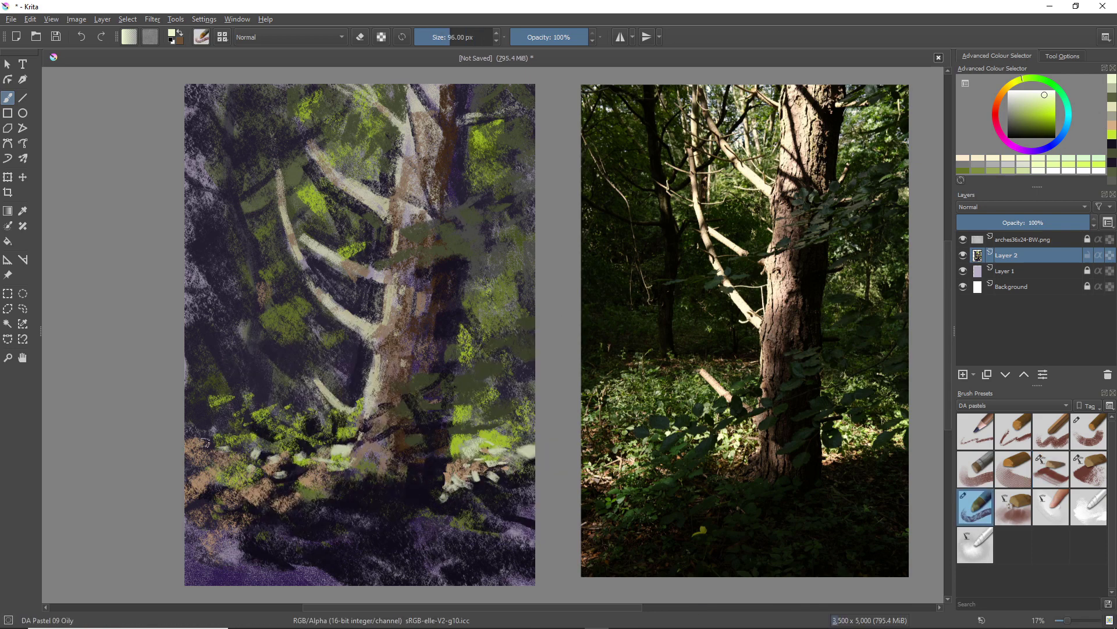
pyautogui.moveTo(310, 469); pyautogui.dragTo(305, 478)
pyautogui.moveTo(295, 479); pyautogui.dragTo(289, 484)
pyautogui.moveTo(316, 477); pyautogui.dragTo(322, 482)
# Pick a light peach, enlarge the brush, and paint a broad highlight across the brown leaf litter at the painting's left edge.
pyautogui.rightClick(247, 451)
pyautogui.click(215, 431)
pyautogui.click(244, 449)
pyautogui.rightClick(289, 504)
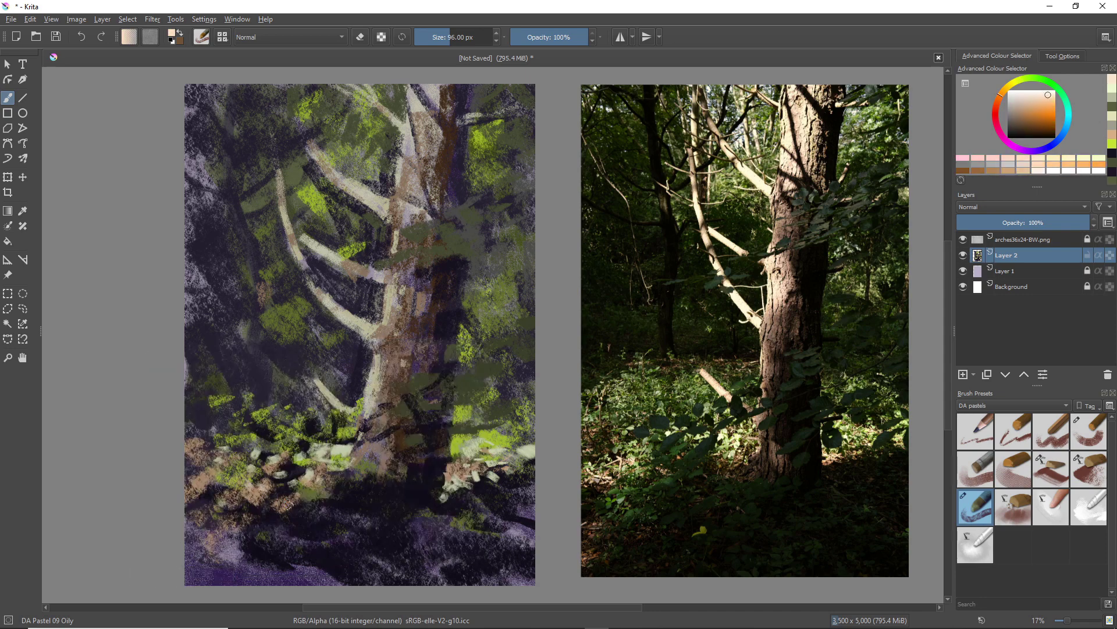
pyautogui.press(']')
pyautogui.press(']')
pyautogui.press(']')
pyautogui.press(']')
pyautogui.press(']')
pyautogui.press(']')
pyautogui.press(']')
pyautogui.press(']')
pyautogui.press(']')
pyautogui.press(']')
pyautogui.press(']')
pyautogui.press(']')
pyautogui.moveTo(218, 480)
pyautogui.mouseDown()
pyautogui.moveTo(241, 483)
pyautogui.moveTo(261, 458)
pyautogui.mouseUp()
# Sample the near-black violet from the ground shadow and darken the trunk's shaded right side from its base to the top.
pyautogui.keyDown('ctrl'); pyautogui.click(423, 503); pyautogui.keyUp('ctrl')
pyautogui.moveTo(447, 469); pyautogui.dragTo(429, 534)
pyautogui.moveTo(463, 276); pyautogui.dragTo(443, 356)
pyautogui.moveTo(420, 310); pyautogui.dragTo(437, 314)
pyautogui.moveTo(426, 338); pyautogui.dragTo(418, 363)
pyautogui.moveTo(458, 147); pyautogui.dragTo(451, 177)
pyautogui.moveTo(452, 86); pyautogui.dragTo(439, 114)
# Switch to the DA Pastel 04 Basic brush at 63 px, keeping a near-black violet as the painting colour.
pyautogui.press('[')
pyautogui.press('[')
pyautogui.press('[')
pyautogui.press('[')
pyautogui.press('[')
pyautogui.press('[')
pyautogui.press('[')
pyautogui.press('[')
pyautogui.press('[')
pyautogui.press('[')
pyautogui.rightClick(389, 245)
pyautogui.click(466, 232)
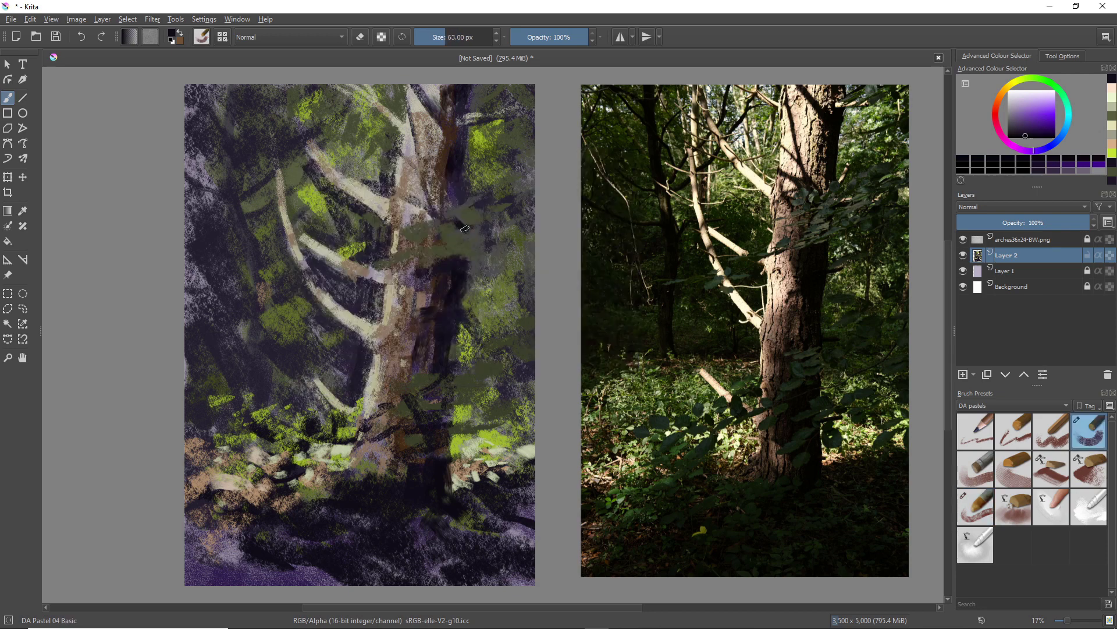
pyautogui.press('[')
pyautogui.press('[')
pyautogui.press('[')
pyautogui.moveTo(454, 242)
pyautogui.mouseDown()
pyautogui.moveTo(488, 224)
pyautogui.moveTo(503, 251)
pyautogui.mouseUp()
pyautogui.hotkey('ctrl', 'z')
pyautogui.hotkey('ctrl', 'z')
pyautogui.hotkey('ctrl', 'z')
# Reduce the brush size and paint a thin near-black violet stroke through the leaf cluster that crosses the middle of the trunk.
pyautogui.press(']')
pyautogui.press(']')
pyautogui.press(']')
pyautogui.press(']')
pyautogui.press(']')
pyautogui.press(']')
pyautogui.press('[')
pyautogui.press('[')
pyautogui.press('[')
pyautogui.press('[')
pyautogui.press('[')
pyautogui.press('[')
pyautogui.press('[')
pyautogui.press('[')
pyautogui.press('[')
pyautogui.press('[')
pyautogui.press('[')
pyautogui.press('[')
pyautogui.press('[')
pyautogui.press('[')
pyautogui.press('[')
pyautogui.press('[')
pyautogui.press('[')
pyautogui.press('[')
pyautogui.press('[')
pyautogui.press('[')
pyautogui.moveTo(410, 257); pyautogui.dragTo(456, 246)
# Enlarge the brush slightly and paint a dark diagonal twig across the upper trunk, running down into the leaf cluster.
pyautogui.press(']')
pyautogui.press(']')
pyautogui.press(']')
pyautogui.press(']')
pyautogui.press(']')
pyautogui.press(']')
pyautogui.press(']')
pyautogui.press(']')
pyautogui.moveTo(421, 204); pyautogui.dragTo(445, 231)
pyautogui.moveTo(441, 224)
pyautogui.mouseDown()
pyautogui.moveTo(424, 249)
pyautogui.moveTo(400, 198)
pyautogui.mouseUp()
# Readjust the brush size and paint a near-black violet stroke down the shaded base of the trunk into the ground.
pyautogui.press(']')
pyautogui.press(']')
pyautogui.press(']')
pyautogui.press(']')
pyautogui.press(']')
pyautogui.press(']')
pyautogui.press(']')
pyautogui.press(']')
pyautogui.press(']')
pyautogui.press(']')
pyautogui.press(']')
pyautogui.press(']')
pyautogui.press(']')
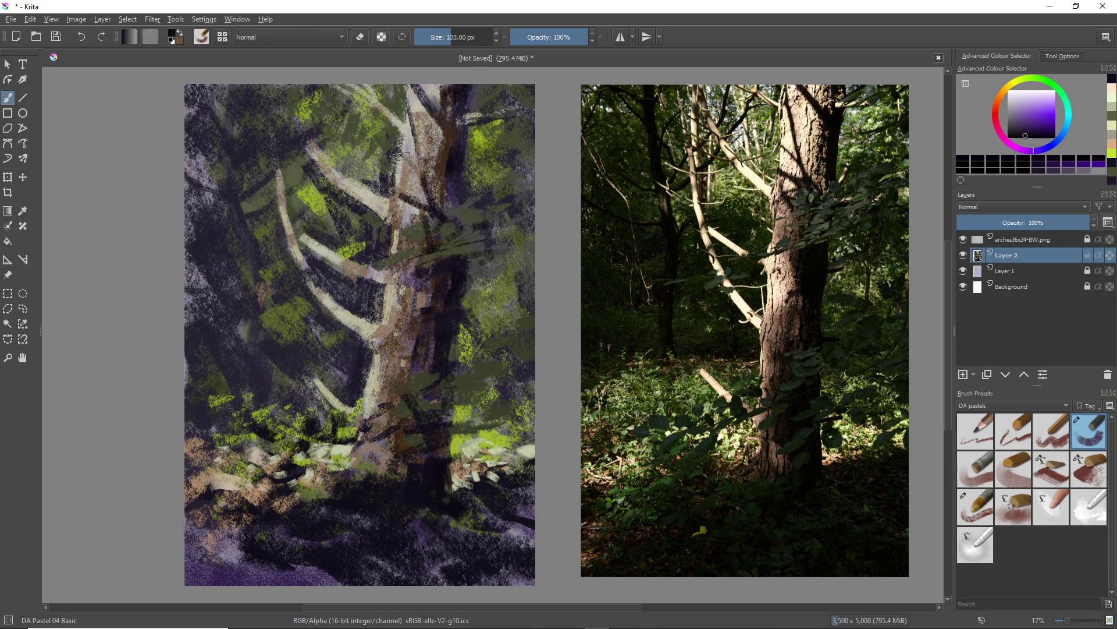
pyautogui.press('[')
pyautogui.press('[')
pyautogui.press('[')
pyautogui.press('[')
pyautogui.press('[')
pyautogui.press('[')
pyautogui.press('[')
pyautogui.press('[')
pyautogui.press('[')
pyautogui.moveTo(449, 465); pyautogui.dragTo(459, 508)
# Sample a colour from the ground beside the trunk's base, enlarge the brush and paint a short stroke over the adjoining leaf litter.
pyautogui.keyDown('ctrl'); pyautogui.click(462, 482); pyautogui.keyUp('ctrl')
pyautogui.press(']')
pyautogui.press(']')
pyautogui.press(']')
pyautogui.press(']')
pyautogui.press(']')
pyautogui.press(']')
pyautogui.press(']')
pyautogui.press(']')
pyautogui.press(']')
pyautogui.press(']')
pyautogui.press(']')
pyautogui.press(']')
pyautogui.press(']')
pyautogui.press(']')
pyautogui.press(']')
pyautogui.press(']')
pyautogui.press(']')
pyautogui.press(']')
pyautogui.press(']')
pyautogui.press(']')
pyautogui.moveTo(476, 484); pyautogui.dragTo(463, 502)
# Paint brown sampled from the lower trunk across the ground shadow at its base, and break it up with the sampled dark ground colour.
pyautogui.keyDown('ctrl'); pyautogui.click(403, 441); pyautogui.keyUp('ctrl')
pyautogui.moveTo(505, 484)
pyautogui.mouseDown()
pyautogui.moveTo(526, 495)
pyautogui.moveTo(424, 515)
pyautogui.mouseUp()
pyautogui.keyDown('ctrl'); pyautogui.click(431, 481); pyautogui.keyUp('ctrl')
pyautogui.moveTo(496, 509)
pyautogui.mouseDown()
pyautogui.moveTo(463, 527)
pyautogui.moveTo(462, 495)
pyautogui.mouseUp()
# Rework the lower left edge of the trunk with a sampled undergrowth colour and a stroke of the sampled light bark colour.
pyautogui.keyDown('ctrl'); pyautogui.click(339, 450); pyautogui.keyUp('ctrl')
pyautogui.moveTo(356, 448); pyautogui.dragTo(349, 472)
pyautogui.keyDown('ctrl'); pyautogui.click(374, 377); pyautogui.keyUp('ctrl')
pyautogui.keyDown('ctrl'); pyautogui.click(376, 356); pyautogui.keyUp('ctrl')
pyautogui.moveTo(372, 391)
pyautogui.mouseDown()
pyautogui.moveTo(350, 467)
pyautogui.moveTo(336, 472)
pyautogui.moveTo(357, 464)
pyautogui.mouseUp()
# Sample the pale leaf-litter highlight, reduce the brush and dab small light marks into the undergrowth left of the trunk's base.
pyautogui.keyDown('ctrl'); pyautogui.click(349, 393); pyautogui.keyUp('ctrl')
pyautogui.keyDown('ctrl'); pyautogui.click(527, 451); pyautogui.keyUp('ctrl')
pyautogui.press('[')
pyautogui.press('[')
pyautogui.press('[')
pyautogui.press('[')
pyautogui.press('[')
pyautogui.press('[')
pyautogui.press('[')
pyautogui.moveTo(336, 470); pyautogui.dragTo(326, 475)
pyautogui.moveTo(333, 484); pyautogui.dragTo(337, 490)
pyautogui.moveTo(331, 429)
pyautogui.mouseDown()
pyautogui.moveTo(357, 463)
pyautogui.moveTo(335, 420)
pyautogui.moveTo(331, 445)
pyautogui.mouseUp()
# Sample a dark tone from the undergrowth, enlarge the brush and paint diagonal dark strokes through the foliage left of the trunk's base.
pyautogui.keyDown('ctrl'); pyautogui.click(310, 433); pyautogui.keyUp('ctrl')
pyautogui.press(']')
pyautogui.press(']')
pyautogui.press(']')
pyautogui.press(']')
pyautogui.press(']')
pyautogui.press(']')
pyautogui.press(']')
pyautogui.press(']')
pyautogui.press(']')
pyautogui.moveTo(357, 427); pyautogui.dragTo(313, 471)
pyautogui.moveTo(381, 429); pyautogui.dragTo(349, 460)
pyautogui.moveTo(355, 453); pyautogui.dragTo(307, 479)
pyautogui.moveTo(302, 490); pyautogui.dragTo(281, 507)
# Enlarge the brush further and break up the bright foliage right of the lower trunk with short dark strokes.
pyautogui.press(']')
pyautogui.press(']')
pyautogui.press(']')
pyautogui.press(']')
pyautogui.moveTo(470, 429)
pyautogui.mouseDown()
pyautogui.moveTo(467, 452)
pyautogui.moveTo(494, 444)
pyautogui.mouseUp()
pyautogui.moveTo(490, 402); pyautogui.dragTo(494, 417)
pyautogui.moveTo(531, 364); pyautogui.dragTo(525, 386)
# Reduce the brush to 55 px and paint a thin dark background stem and a branch through the foliage right of the trunk.
pyautogui.press('[')
pyautogui.press('[')
pyautogui.press('[')
pyautogui.press('[')
pyautogui.press('[')
pyautogui.press('[')
pyautogui.press('[')
pyautogui.press('[')
pyautogui.press('[')
pyautogui.press('[')
pyautogui.moveTo(508, 281); pyautogui.dragTo(499, 362)
pyautogui.moveTo(523, 150); pyautogui.dragTo(474, 170)
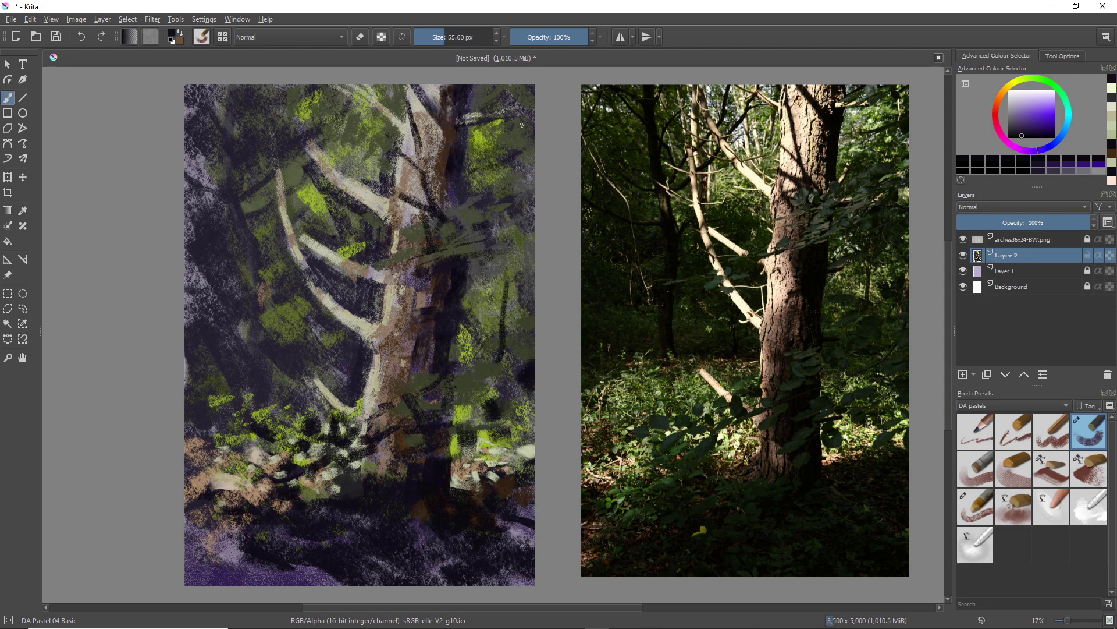
# Extend the thin dark branch right of the trunk, and paint a dark background tree down the canvas's left side with a thicker lower stem.
pyautogui.moveTo(522, 123); pyautogui.dragTo(485, 141)
pyautogui.moveTo(236, 195); pyautogui.dragTo(233, 85)
pyautogui.moveTo(225, 141)
pyautogui.mouseDown()
pyautogui.moveTo(252, 243)
pyautogui.moveTo(253, 320)
pyautogui.mouseUp()
pyautogui.press(']')
pyautogui.press(']')
pyautogui.press(']')
pyautogui.press(']')
pyautogui.press(']')
pyautogui.press(']')
pyautogui.press(']')
pyautogui.press(']')
pyautogui.press(']')
pyautogui.press(']')
pyautogui.press(']')
pyautogui.press(']')
pyautogui.press(']')
pyautogui.moveTo(254, 338); pyautogui.dragTo(254, 406)
# Reduce the brush to 32 px and paint thin dark branches forking from the upper part of the background tree.
pyautogui.press('[')
pyautogui.press('[')
pyautogui.press('[')
pyautogui.press('[')
pyautogui.press('[')
pyautogui.press('[')
pyautogui.press('[')
pyautogui.press('[')
pyautogui.press('[')
pyautogui.press('[')
pyautogui.press('[')
pyautogui.press('[')
pyautogui.press('[')
pyautogui.press('[')
pyautogui.moveTo(206, 88)
pyautogui.mouseDown()
pyautogui.moveTo(226, 140)
pyautogui.moveTo(268, 155)
pyautogui.mouseUp()
pyautogui.moveTo(327, 103); pyautogui.dragTo(280, 170)
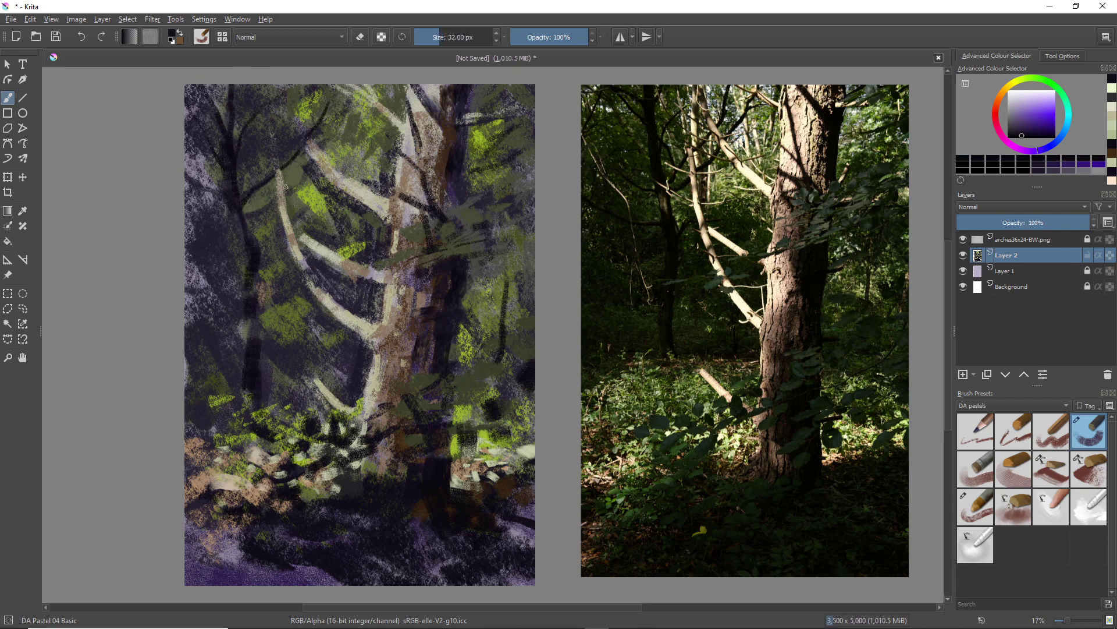
pyautogui.moveTo(360, 106); pyautogui.dragTo(285, 204)
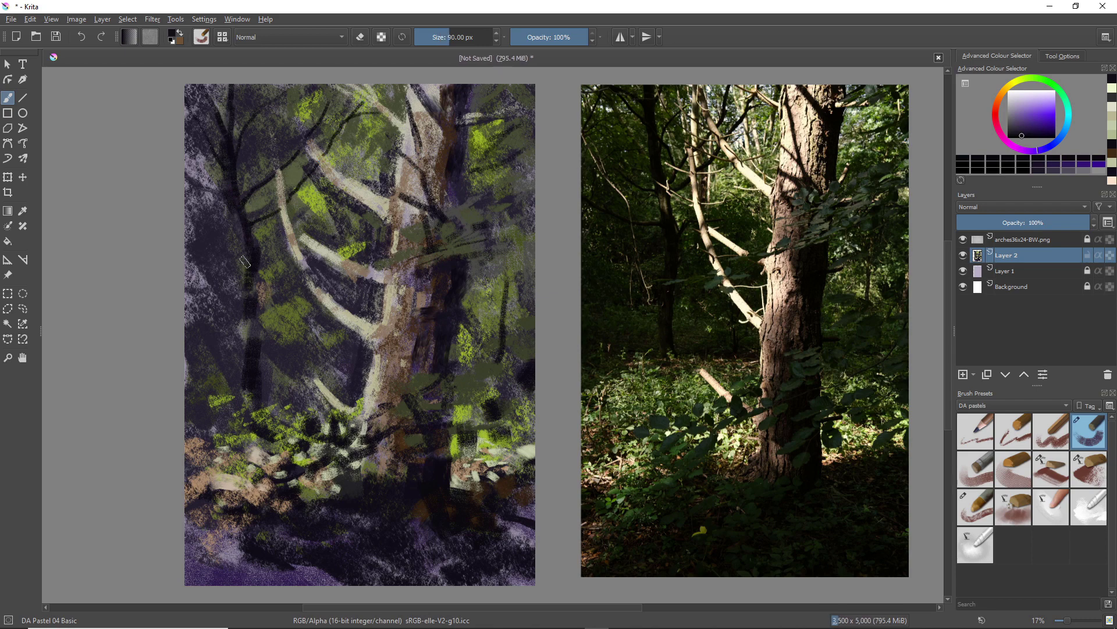
# Sample the dark purple beside the background tree, enlarge the brush to 154 px and darken the upper background on both sides of the canvas.
pyautogui.press(']')
pyautogui.press(']')
pyautogui.press(']')
pyautogui.press(']')
pyautogui.press(']')
pyautogui.press(']')
pyautogui.press(']')
pyautogui.press(']')
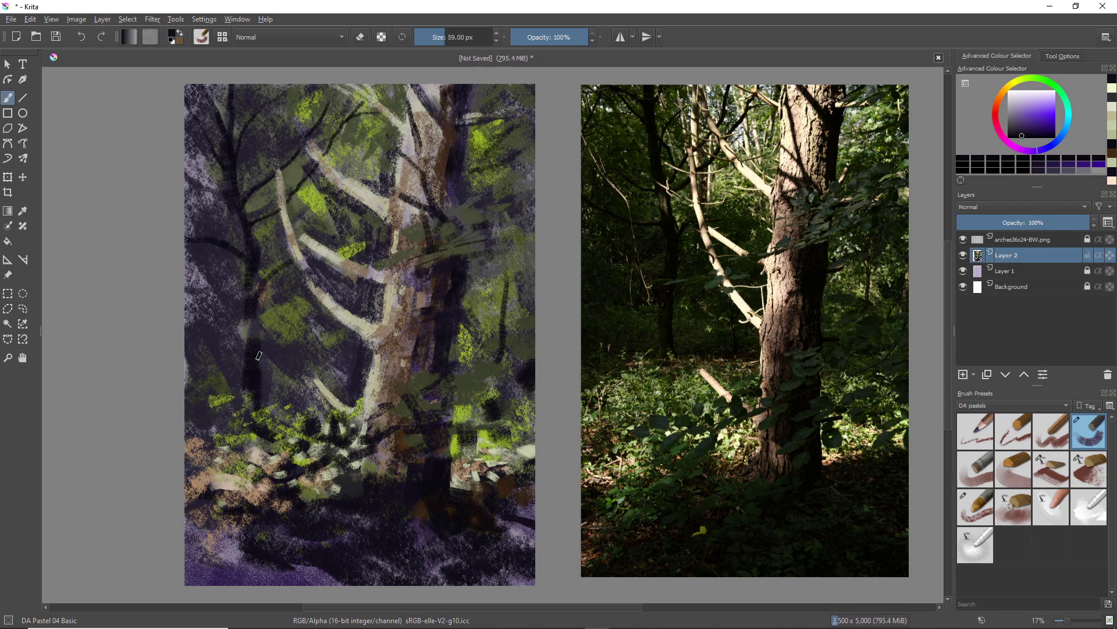
pyautogui.keyDown('ctrl'); pyautogui.click(273, 353); pyautogui.keyUp('ctrl')
pyautogui.moveTo(286, 368)
pyautogui.keyDown('shift'); pyautogui.mouseDown()
pyautogui.moveTo(338, 368)
pyautogui.moveTo(304, 374)
pyautogui.mouseUp(); pyautogui.keyUp('shift')
pyautogui.moveTo(244, 319)
pyautogui.mouseDown()
pyautogui.moveTo(238, 271)
pyautogui.moveTo(189, 306)
pyautogui.mouseUp()
pyautogui.moveTo(216, 201); pyautogui.dragTo(197, 160)
pyautogui.moveTo(267, 119); pyautogui.dragTo(305, 96)
pyautogui.moveTo(224, 90); pyautogui.dragTo(196, 175)
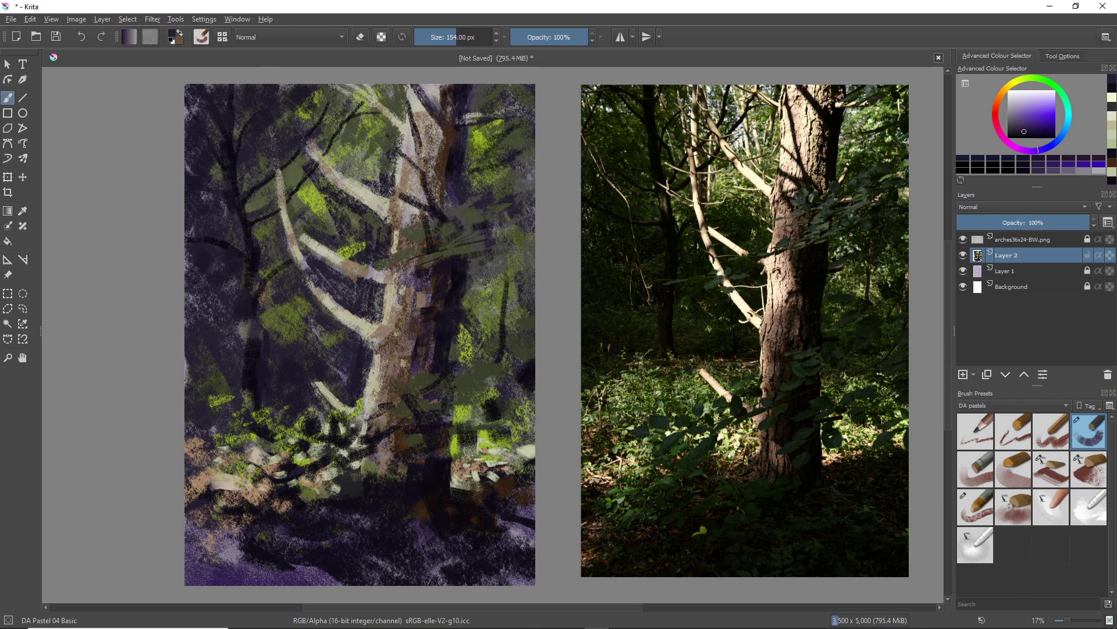
pyautogui.moveTo(500, 92)
pyautogui.mouseDown()
pyautogui.moveTo(518, 134)
pyautogui.moveTo(483, 169)
pyautogui.moveTo(523, 186)
pyautogui.moveTo(501, 175)
pyautogui.moveTo(478, 215)
pyautogui.mouseUp()
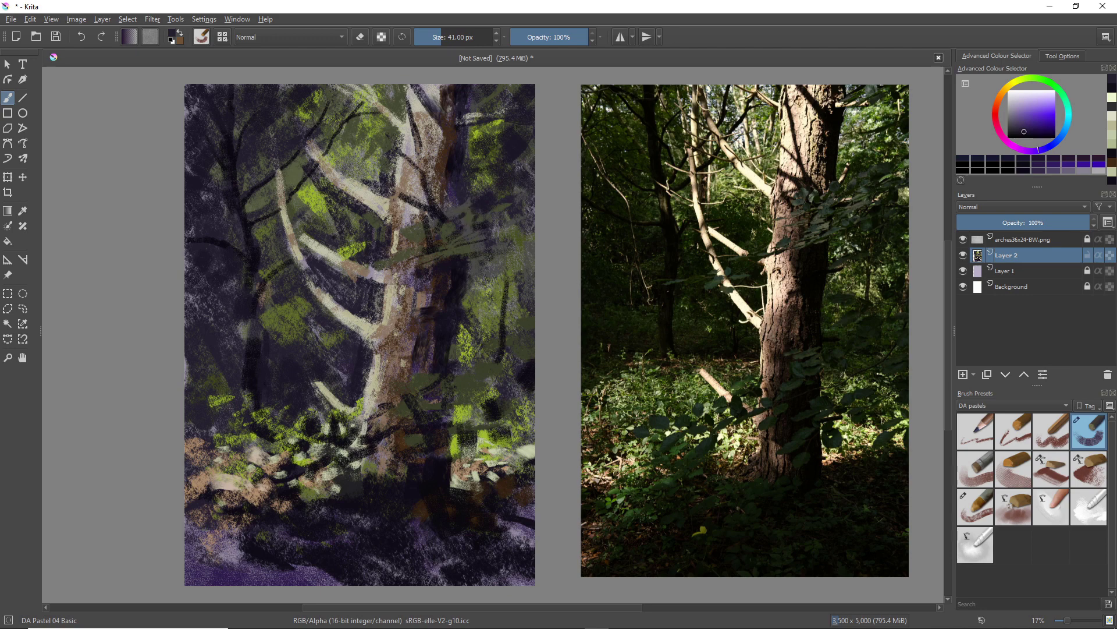
# Pick a muted lavender at 73 px and dab small sky patches into the upper canopy left of the trunk.
pyautogui.keyDown('shift'); pyautogui.moveTo(303, 183); pyautogui.dragTo(285, 203); pyautogui.keyUp('shift')
pyautogui.keyDown('ctrl'); pyautogui.click(372, 112); pyautogui.keyUp('ctrl')
pyautogui.keyDown('shift'); pyautogui.moveTo(358, 114); pyautogui.dragTo(373, 113); pyautogui.keyUp('shift')
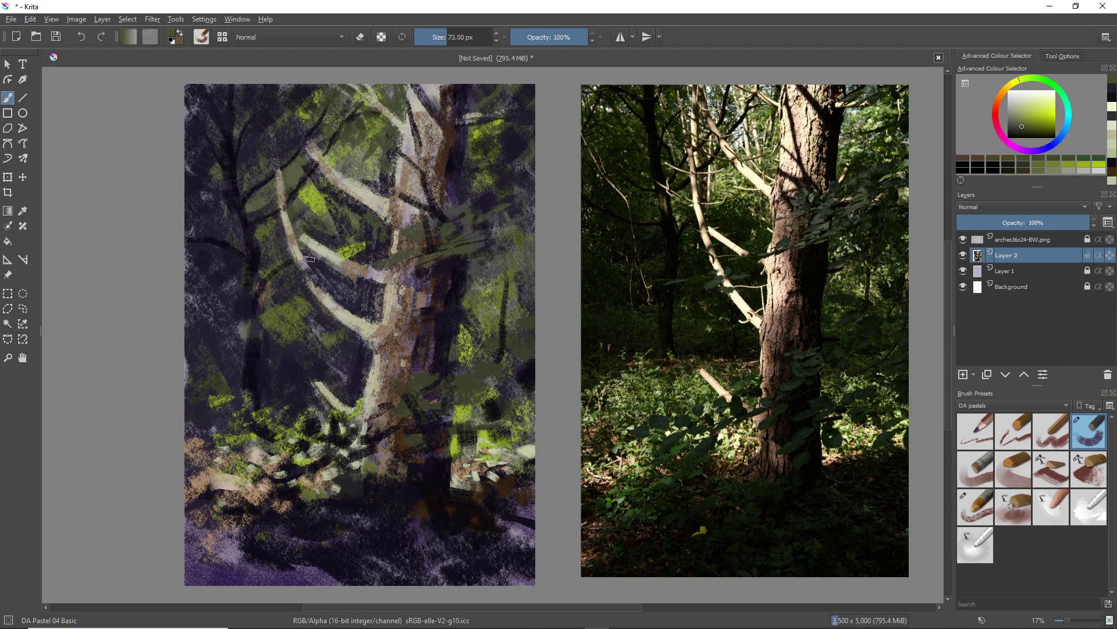
pyautogui.rightClick(256, 271)
pyautogui.click(292, 268)
pyautogui.click(344, 103)
pyautogui.click(360, 114)
pyautogui.click(353, 137)
pyautogui.click(312, 94)
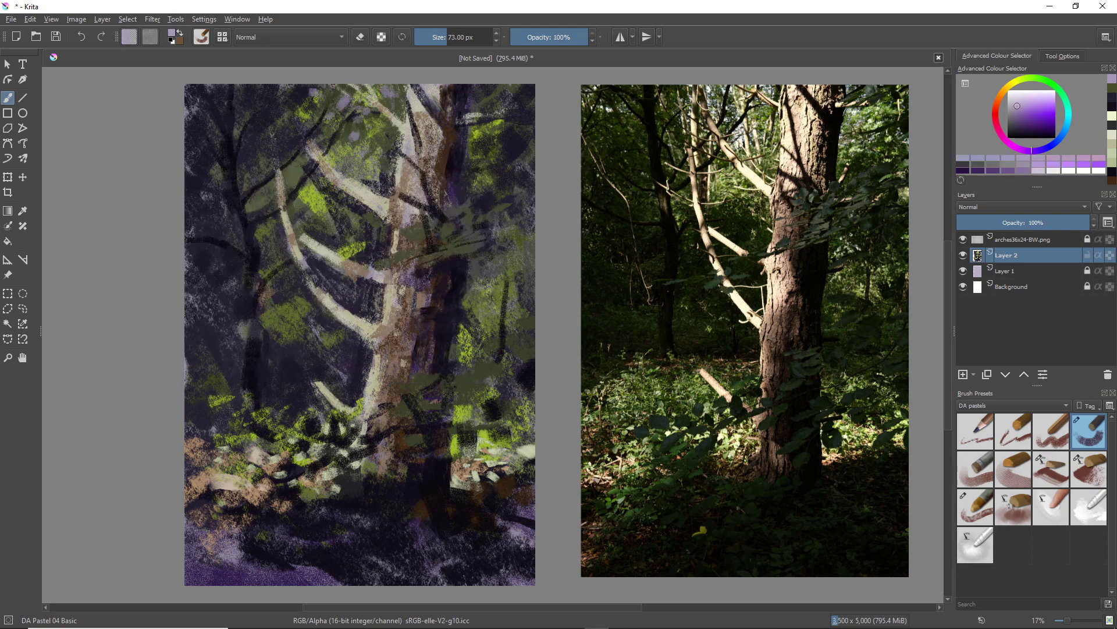
# Switch to DA Pastel 07 Impact Grain, pick a paler lavender and dab brighter sky patches into the upper canopy at 281 px.
pyautogui.rightClick(324, 186)
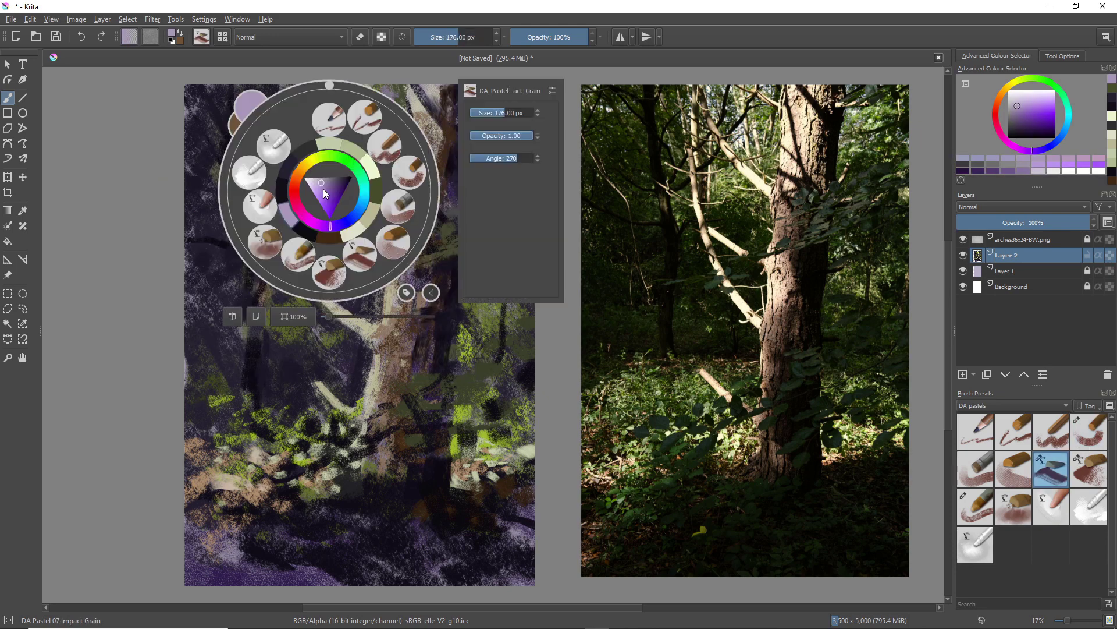
pyautogui.click(326, 183)
pyautogui.click(249, 106)
pyautogui.keyDown('shift'); pyautogui.moveTo(338, 92); pyautogui.dragTo(356, 139); pyautogui.keyUp('shift')
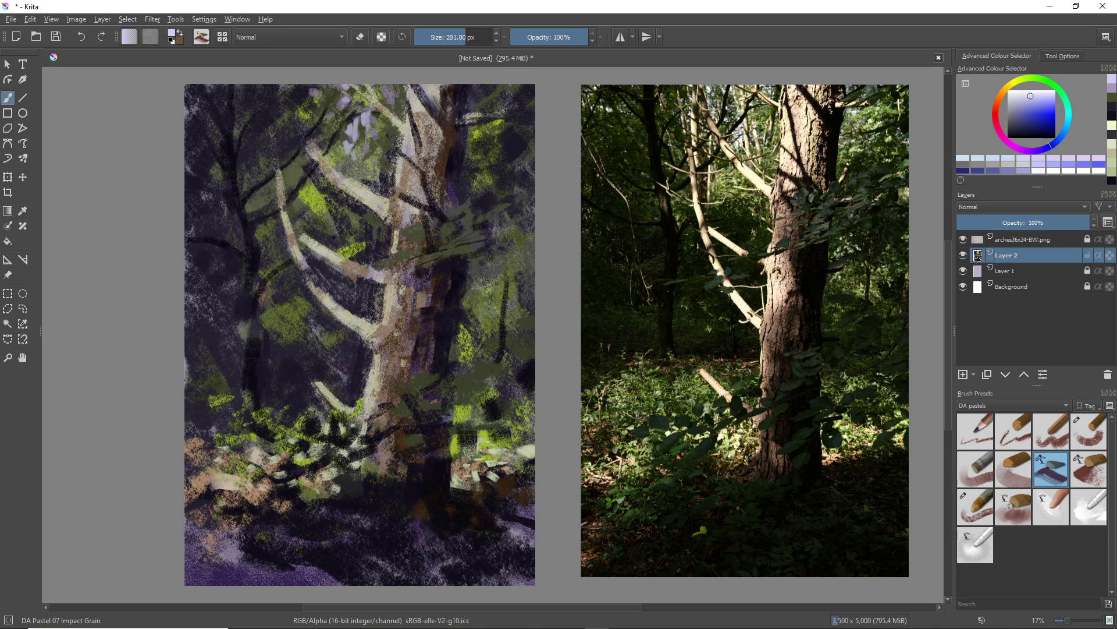
pyautogui.moveTo(309, 105); pyautogui.dragTo(309, 119)
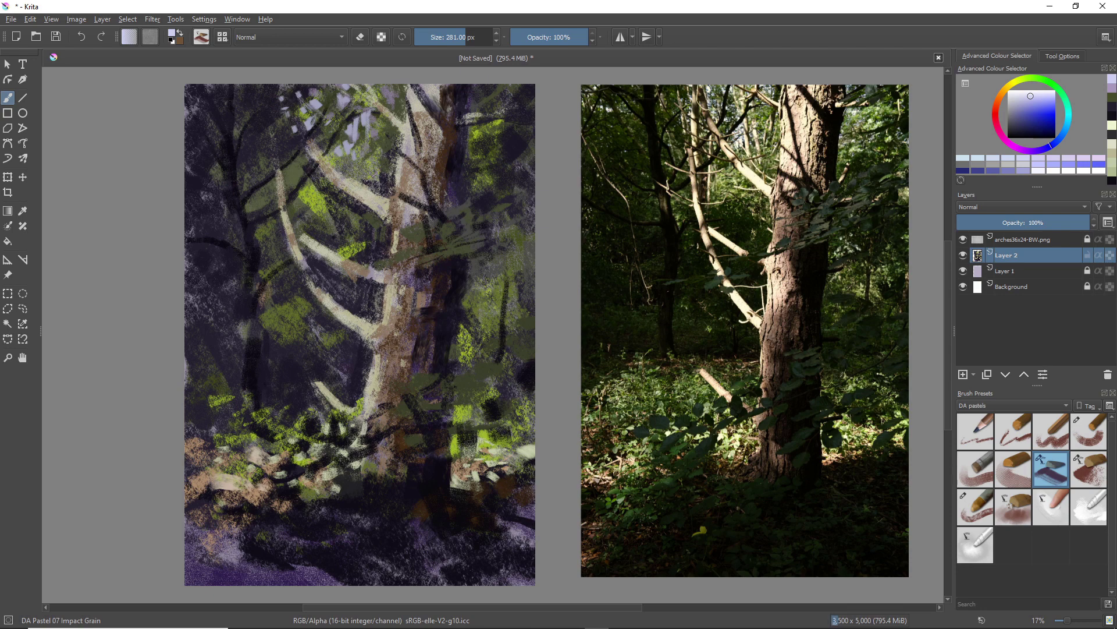
# Switch to DA Pastel 08 Impact, sample the pale cream-green undergrowth highlight and paint thin upright strokes in the canopy left of the upper trunk.
pyautogui.keyDown('ctrl'); pyautogui.click(362, 192); pyautogui.keyUp('ctrl')
pyautogui.moveTo(362, 117)
pyautogui.mouseDown()
pyautogui.moveTo(370, 161)
pyautogui.moveTo(357, 170)
pyautogui.mouseUp()
pyautogui.rightClick(269, 213)
pyautogui.click(274, 298)
pyautogui.keyDown('ctrl'); pyautogui.click(372, 197); pyautogui.keyUp('ctrl')
pyautogui.keyDown('ctrl'); pyautogui.click(525, 451); pyautogui.keyUp('ctrl')
pyautogui.moveTo(356, 89); pyautogui.dragTo(371, 157)
pyautogui.moveTo(352, 124); pyautogui.dragTo(358, 174)
pyautogui.moveTo(350, 87); pyautogui.dragTo(351, 111)
pyautogui.moveTo(364, 97); pyautogui.dragTo(365, 107)
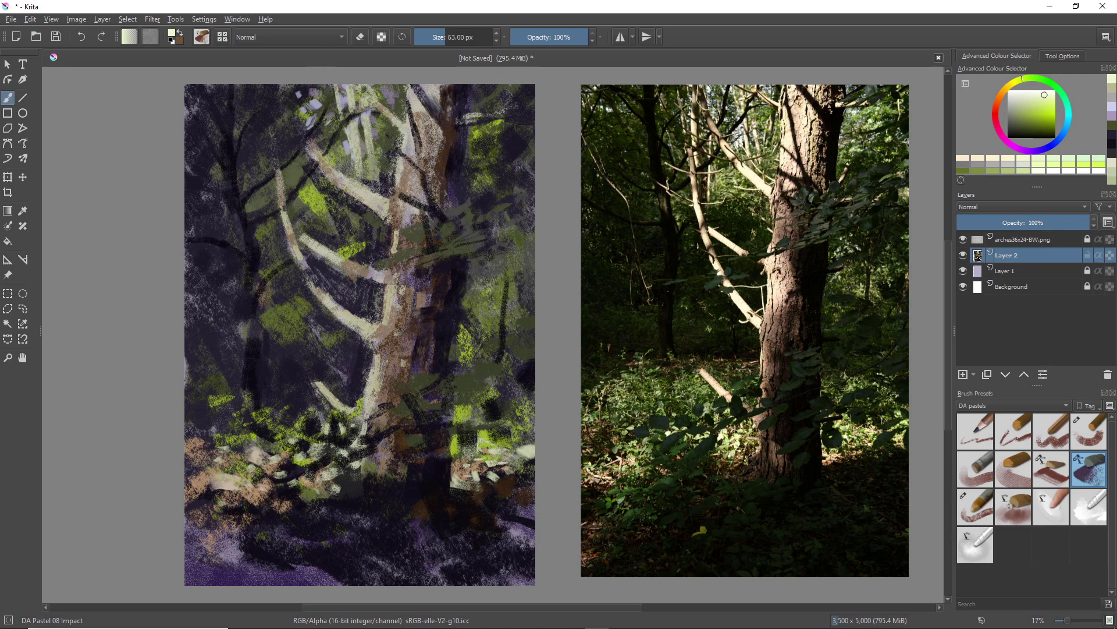
# Paint pale bark highlights down the upper trunk, then sample its tan brown and texture the lower trunk.
pyautogui.moveTo(427, 115); pyautogui.dragTo(411, 167)
pyautogui.moveTo(429, 149); pyautogui.dragTo(400, 224)
pyautogui.moveTo(400, 274); pyautogui.dragTo(403, 312)
pyautogui.keyDown('ctrl'); pyautogui.click(390, 307); pyautogui.keyUp('ctrl')
pyautogui.moveTo(403, 320)
pyautogui.mouseDown()
pyautogui.moveTo(384, 331)
pyautogui.moveTo(366, 420)
pyautogui.mouseUp()
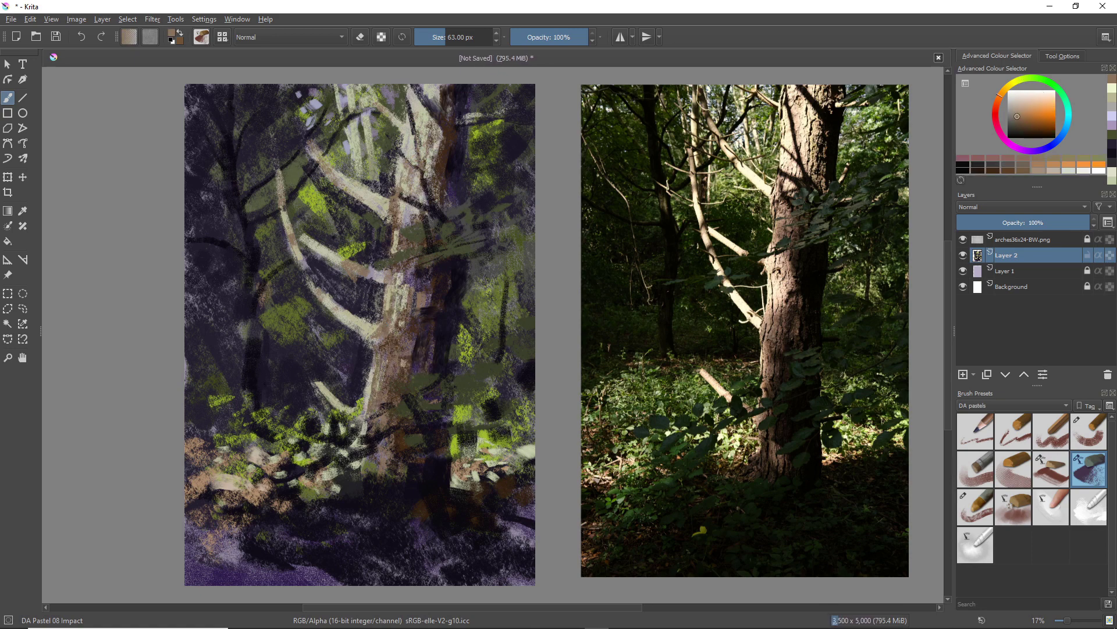
# Sample dark greens, accent the upper bare branch and paint 96 px strokes across the bare branches left of the trunk.
pyautogui.keyDown('ctrl'); pyautogui.click(359, 208); pyautogui.keyUp('ctrl')
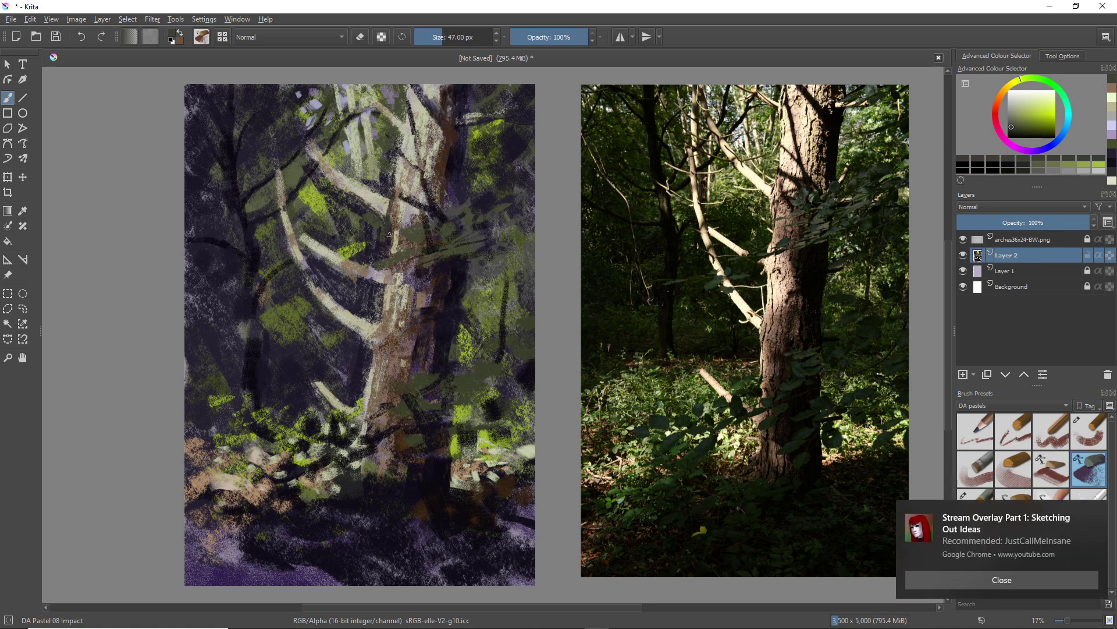
pyautogui.moveTo(338, 171); pyautogui.dragTo(373, 192)
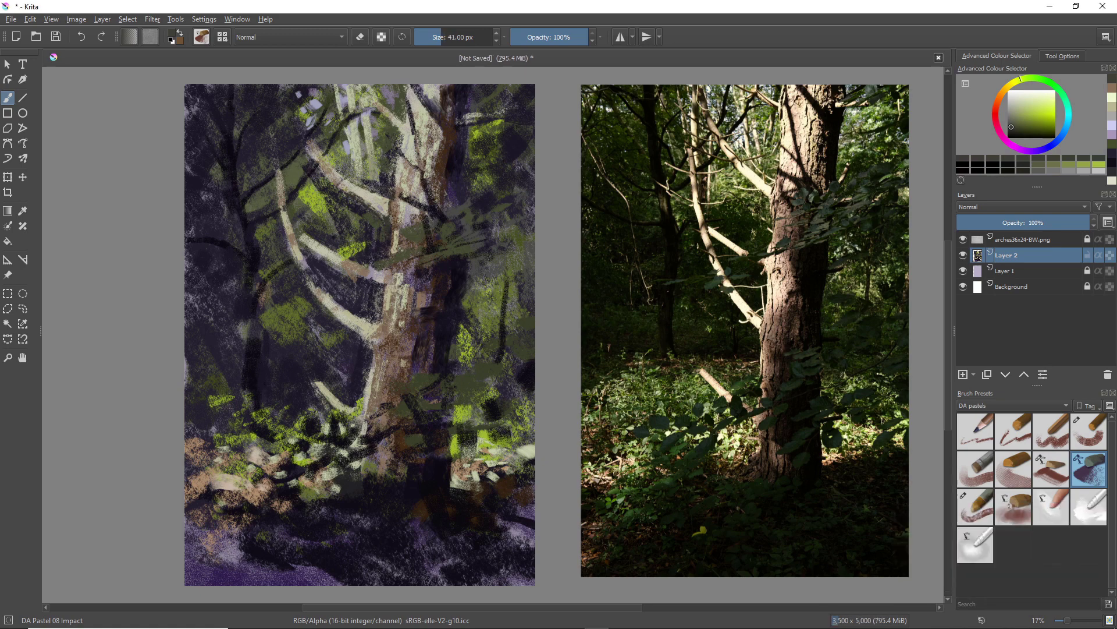
pyautogui.press(']')
pyautogui.press(']')
pyautogui.press(']')
pyautogui.press(']')
pyautogui.press(']')
pyautogui.press(']')
pyautogui.press(']')
pyautogui.press(']')
pyautogui.press(']')
pyautogui.press(']')
pyautogui.press(']')
pyautogui.press(']')
pyautogui.press(']')
pyautogui.keyDown('ctrl'); pyautogui.click(383, 259); pyautogui.keyUp('ctrl')
pyautogui.moveTo(391, 260); pyautogui.dragTo(346, 273)
pyautogui.click(355, 292)
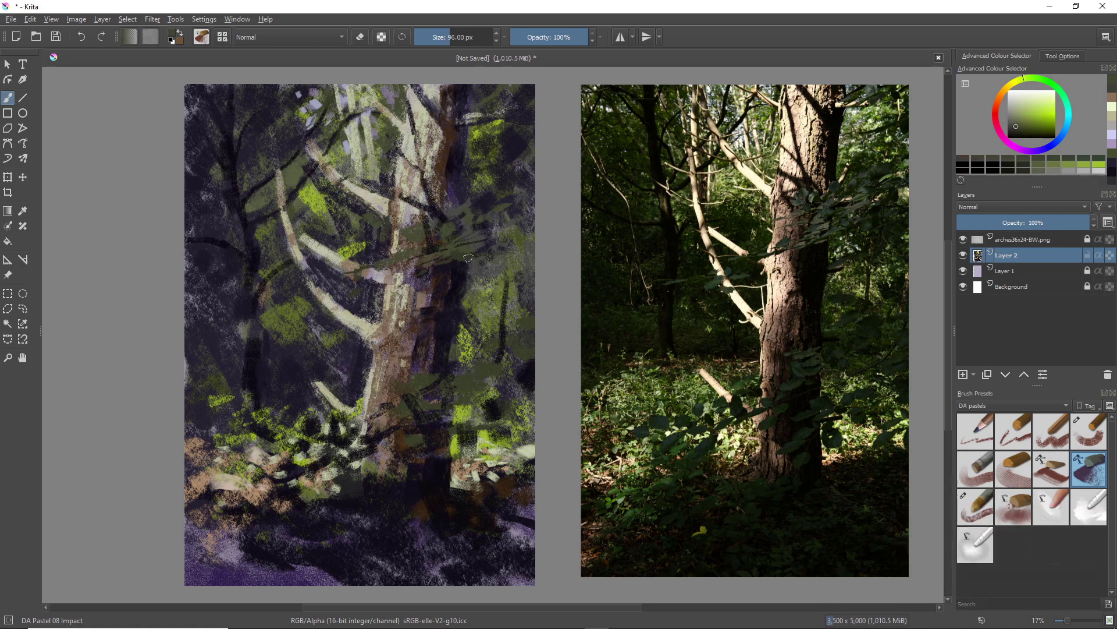
# Dab dark green foliage over the trunk and upper branches, then sample the pale lavender and dot sky patches into the upper-left canopy.
pyautogui.moveTo(420, 272); pyautogui.dragTo(441, 274)
pyautogui.moveTo(419, 216); pyautogui.dragTo(401, 221)
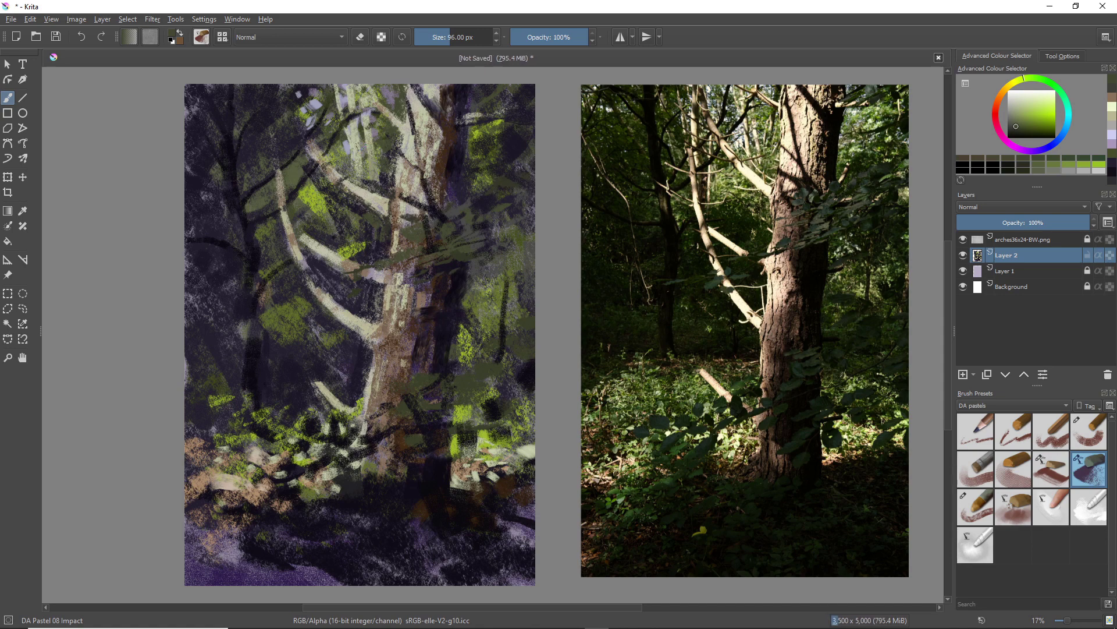
pyautogui.moveTo(358, 144); pyautogui.dragTo(372, 152)
pyautogui.moveTo(314, 122); pyautogui.dragTo(307, 127)
pyautogui.keyDown('ctrl'); pyautogui.click(314, 105); pyautogui.keyUp('ctrl')
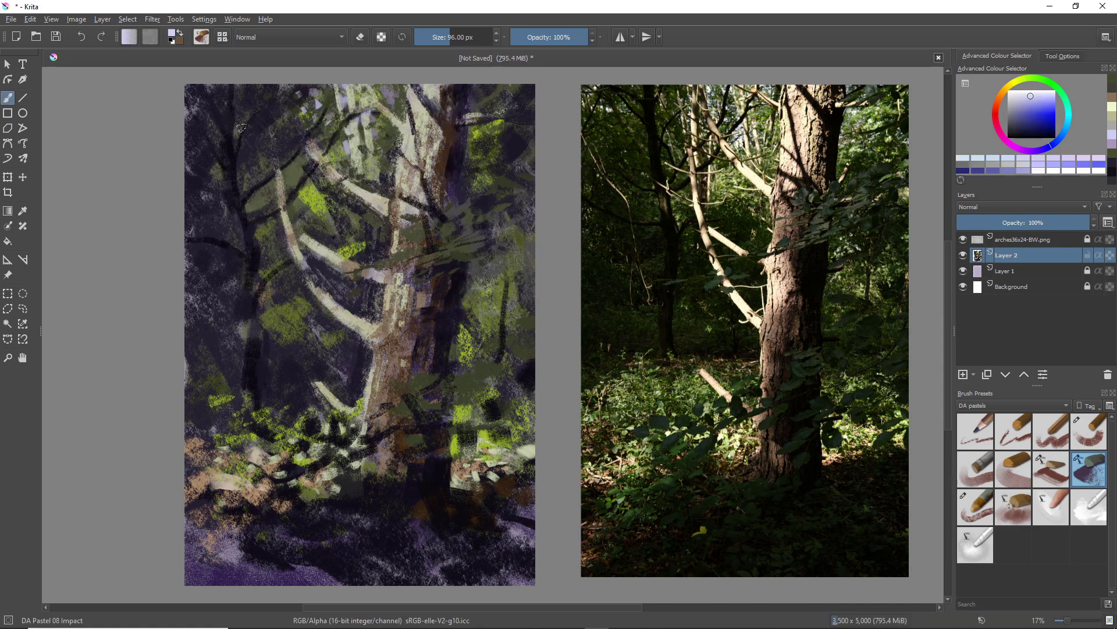
pyautogui.moveTo(252, 95); pyautogui.dragTo(246, 99)
pyautogui.moveTo(209, 122); pyautogui.dragTo(199, 125)
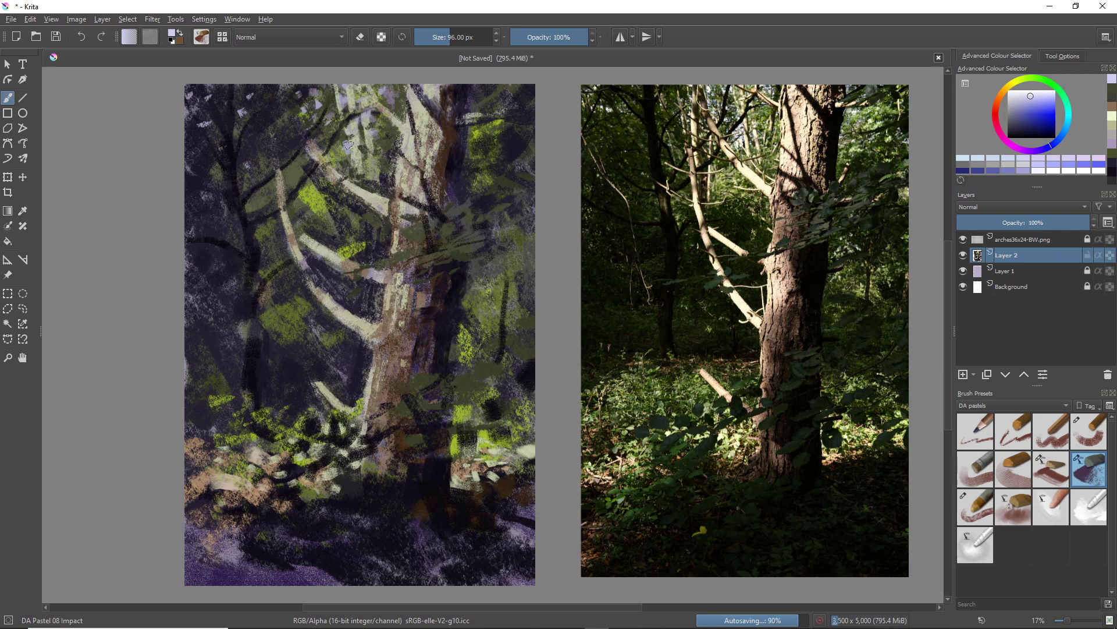
# Sample a mid green from the foliage and add strokes between the background tree and the bare branches.
pyautogui.keyDown('ctrl'); pyautogui.click(267, 240); pyautogui.keyUp('ctrl')
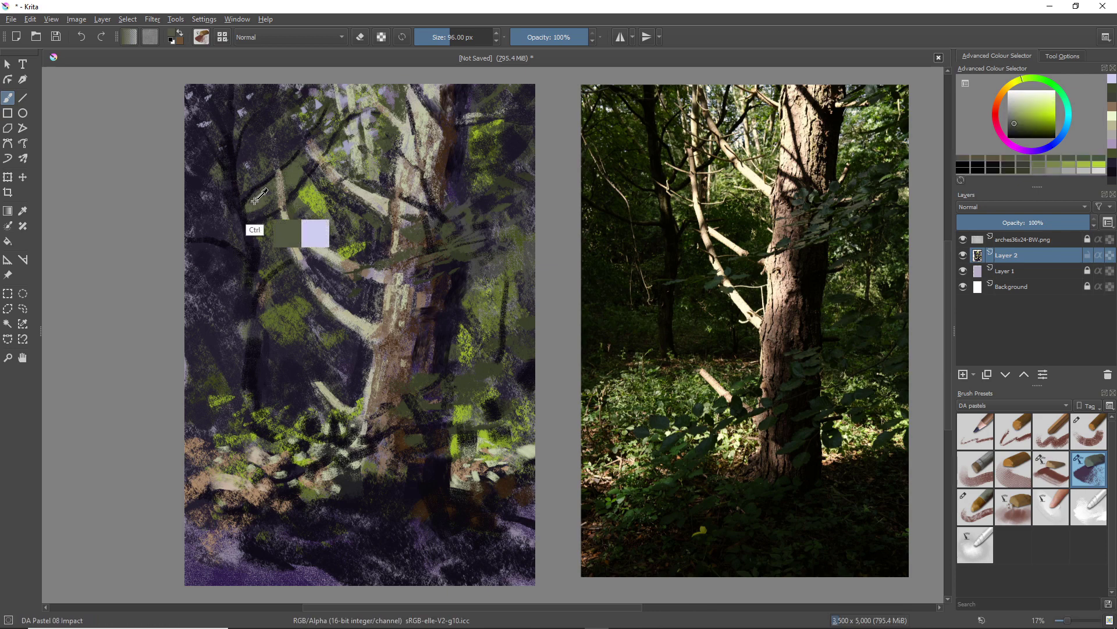
pyautogui.keyDown('ctrl'); pyautogui.click(323, 307); pyautogui.keyUp('ctrl')
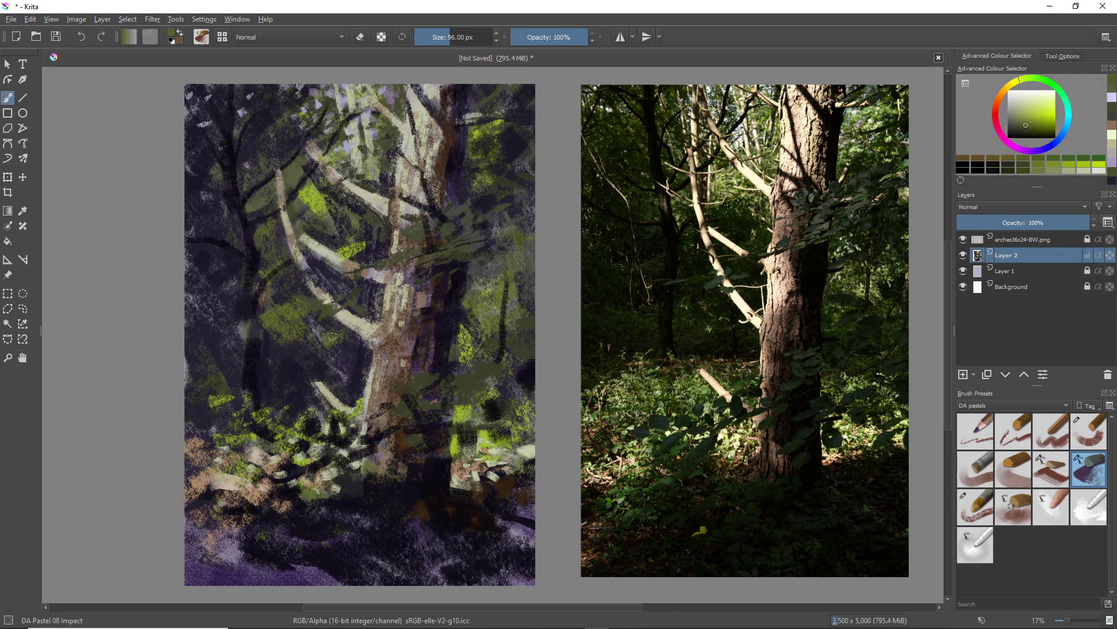
pyautogui.moveTo(319, 300); pyautogui.dragTo(256, 309)
pyautogui.moveTo(308, 355); pyautogui.dragTo(284, 373)
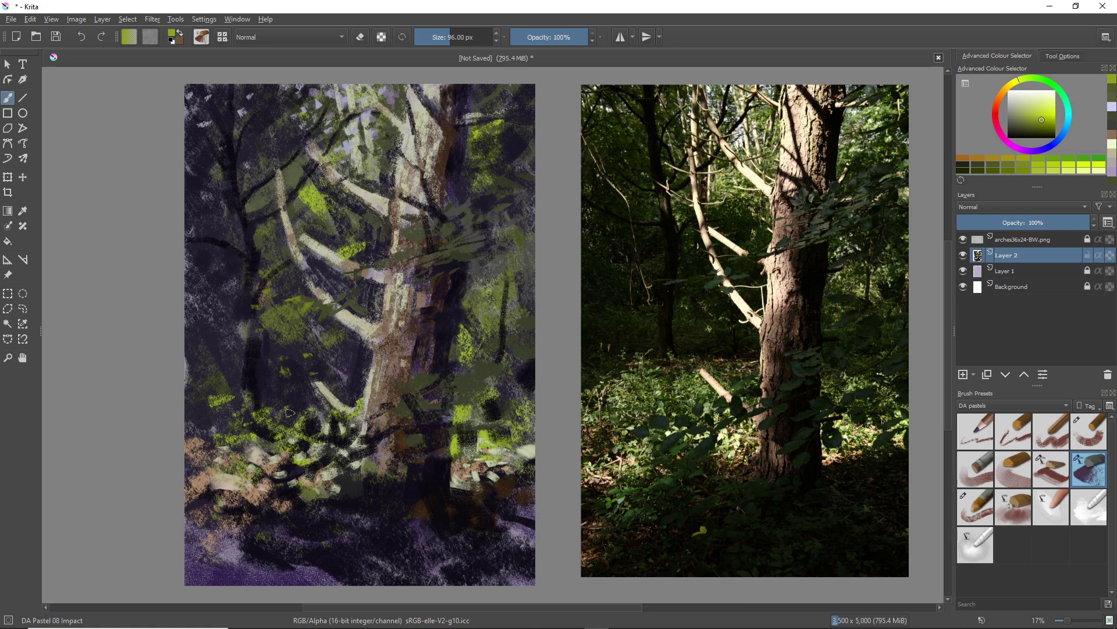
# Dab brighter green leaf marks along the canvas's left side and into the undergrowth beside the trunk's base.
pyautogui.click(210, 258)
pyautogui.moveTo(200, 268); pyautogui.dragTo(198, 275)
pyautogui.click(205, 296)
pyautogui.click(219, 295)
pyautogui.moveTo(193, 190); pyautogui.dragTo(199, 192)
pyautogui.click(209, 202)
pyautogui.click(212, 221)
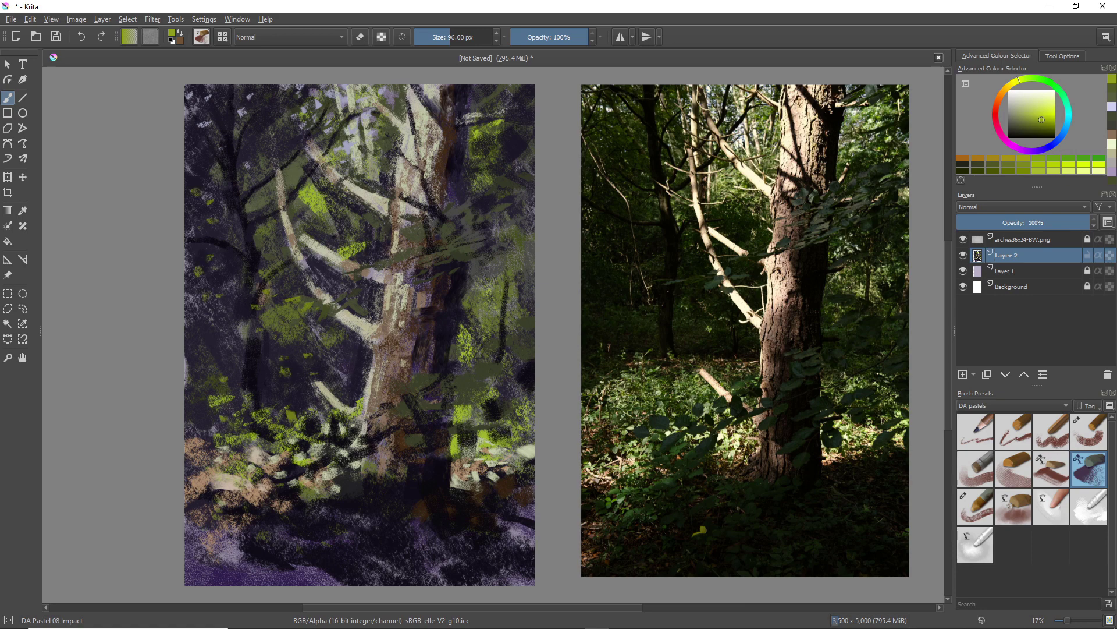
pyautogui.click(326, 439)
pyautogui.click(337, 468)
pyautogui.moveTo(345, 417)
pyautogui.mouseDown()
pyautogui.moveTo(294, 486)
pyautogui.moveTo(246, 469)
pyautogui.moveTo(219, 484)
pyautogui.moveTo(292, 514)
pyautogui.moveTo(344, 511)
pyautogui.mouseUp()
# Enlarge the brush to 144 px, sample a dark brown below the trunk and darken the ground at the left edge and right of the trunk.
pyautogui.keyDown('ctrl'); pyautogui.click(291, 473); pyautogui.keyUp('ctrl')
pyautogui.press(']')
pyautogui.press(']')
pyautogui.press(']')
pyautogui.press(']')
pyautogui.press(']')
pyautogui.press(']')
pyautogui.keyDown('ctrl'); pyautogui.click(419, 511); pyautogui.keyUp('ctrl')
pyautogui.moveTo(227, 466)
pyautogui.mouseDown()
pyautogui.moveTo(205, 474)
pyautogui.moveTo(210, 499)
pyautogui.mouseUp()
pyautogui.moveTo(215, 496)
pyautogui.mouseDown()
pyautogui.moveTo(247, 495)
pyautogui.moveTo(228, 522)
pyautogui.mouseUp()
pyautogui.moveTo(191, 460); pyautogui.dragTo(195, 500)
pyautogui.moveTo(455, 482); pyautogui.dragTo(476, 478)
pyautogui.moveTo(478, 477); pyautogui.dragTo(530, 471)
# Sample the greyish brown of the lower trunk and paint short slanted strokes for the flared roots at its base.
pyautogui.keyDown('ctrl'); pyautogui.click(384, 465); pyautogui.keyUp('ctrl')
pyautogui.moveTo(372, 465); pyautogui.dragTo(353, 485)
pyautogui.moveTo(385, 466); pyautogui.dragTo(376, 484)
pyautogui.moveTo(398, 466); pyautogui.dragTo(392, 482)
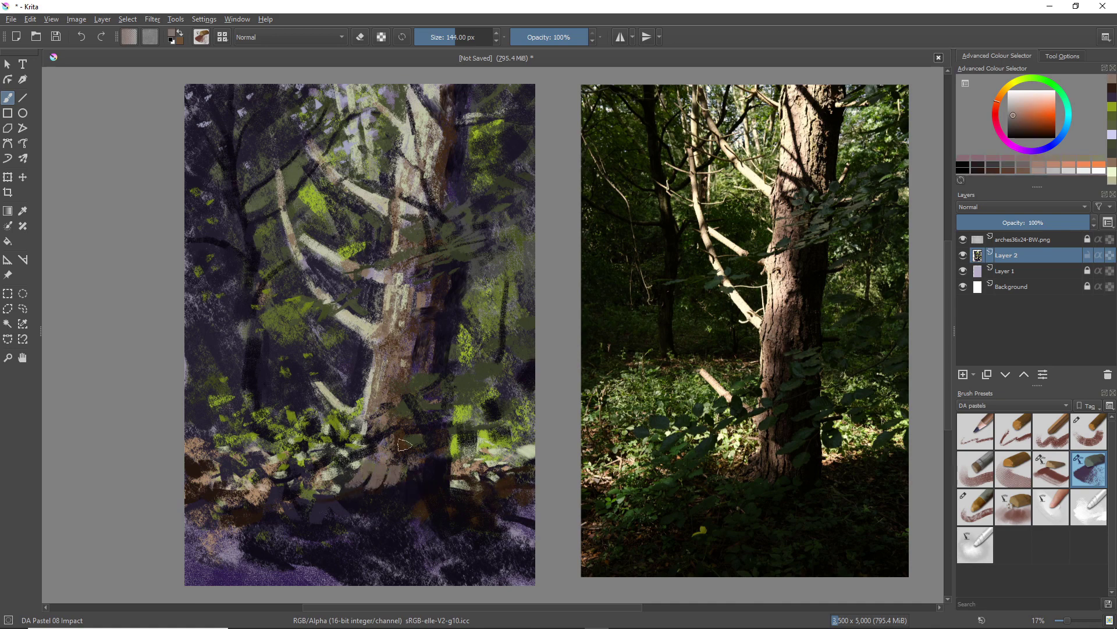
# Sample a warm brown, paint the ground line beneath the background tree and warm its trunk, then reduce the brush to 38 px.
pyautogui.keyDown('ctrl'); pyautogui.click(414, 463); pyautogui.keyUp('ctrl')
pyautogui.moveTo(254, 400); pyautogui.dragTo(303, 408)
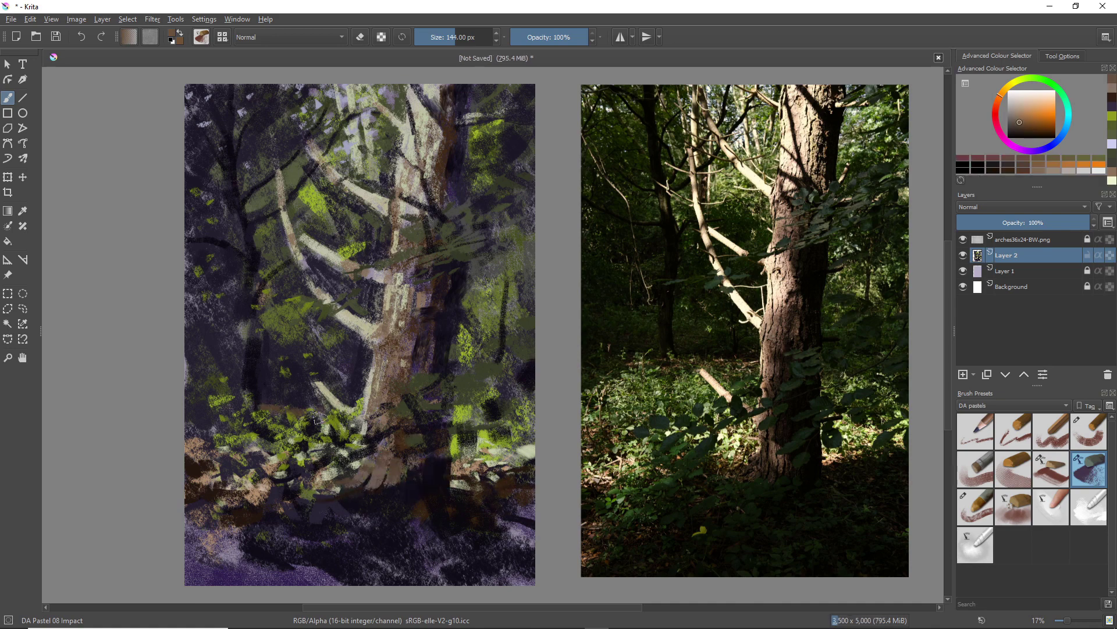
pyautogui.moveTo(249, 375); pyautogui.dragTo(247, 403)
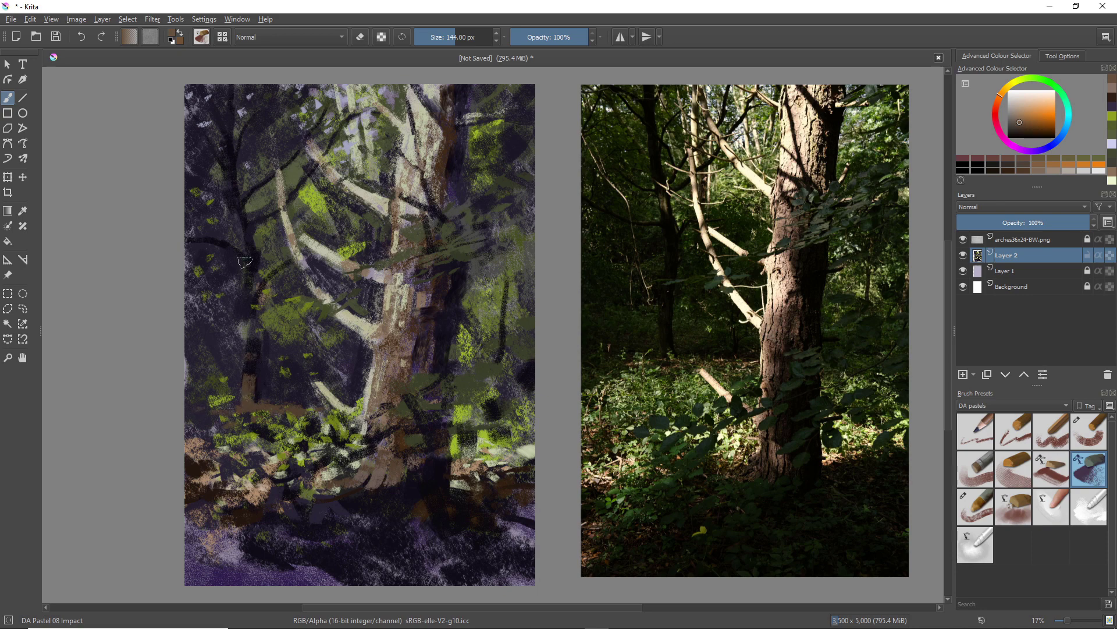
pyautogui.moveTo(245, 263)
pyautogui.mouseDown()
pyautogui.moveTo(253, 295)
pyautogui.moveTo(234, 189)
pyautogui.mouseUp()
pyautogui.hotkey('ctrl', '-')
pyautogui.press('[')
pyautogui.press('[')
pyautogui.press('[')
pyautogui.press('[')
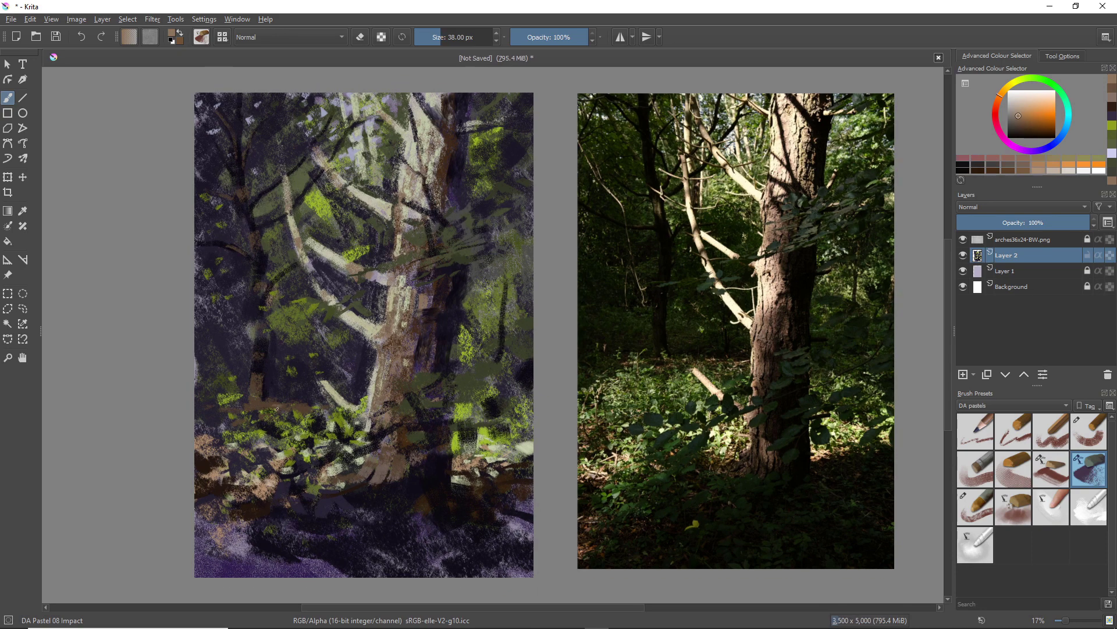
# Pick a pale lavender, set the brush to 68 px and dab sky patches through the foliage right of the upper trunk.
pyautogui.rightClick(249, 386)
pyautogui.rightClick(361, 134)
pyautogui.click(319, 166)
pyautogui.moveTo(482, 147); pyautogui.dragTo(469, 159)
pyautogui.moveTo(469, 171); pyautogui.dragTo(485, 176)
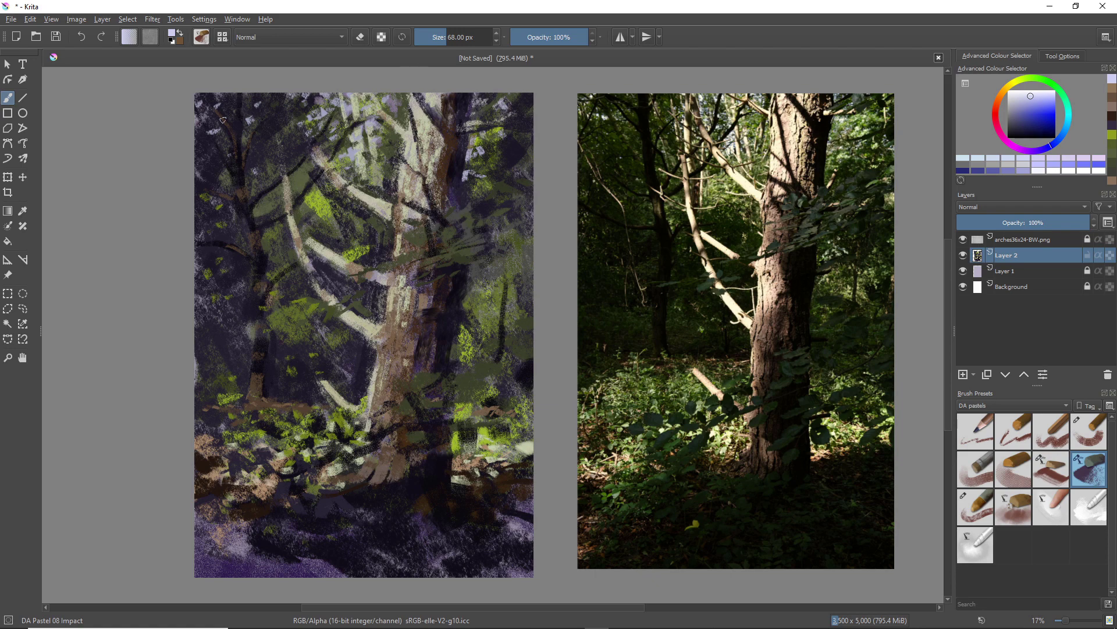
# Switch to the DA Pastel 12 Blender smear brush and soften the lavender sky patches in both upper corners of the canvas.
pyautogui.rightClick(352, 265)
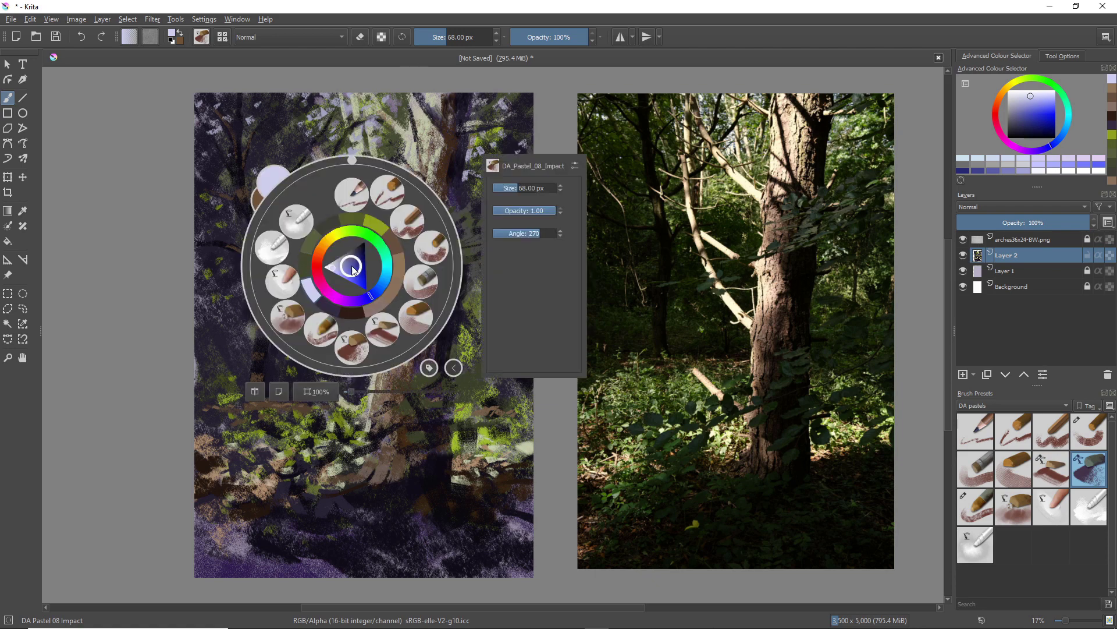
pyautogui.click(298, 205)
pyautogui.moveTo(522, 140); pyautogui.dragTo(518, 152)
pyautogui.moveTo(510, 100); pyautogui.dragTo(509, 111)
pyautogui.moveTo(480, 144); pyautogui.dragTo(477, 154)
pyautogui.moveTo(469, 174); pyautogui.dragTo(480, 177)
pyautogui.moveTo(259, 101); pyautogui.dragTo(250, 124)
pyautogui.moveTo(213, 111)
pyautogui.mouseDown()
pyautogui.moveTo(221, 125)
pyautogui.moveTo(203, 122)
pyautogui.mouseUp()
pyautogui.moveTo(496, 142); pyautogui.dragTo(490, 150)
# Smear the undergrowth on both sides of the trunk's base and the ground toward the canvas's left edge.
pyautogui.moveTo(493, 437); pyautogui.dragTo(488, 457)
pyautogui.moveTo(516, 445); pyautogui.dragTo(541, 436)
pyautogui.moveTo(318, 456); pyautogui.dragTo(323, 432)
pyautogui.moveTo(254, 451); pyautogui.dragTo(279, 491)
pyautogui.moveTo(219, 482); pyautogui.dragTo(199, 471)
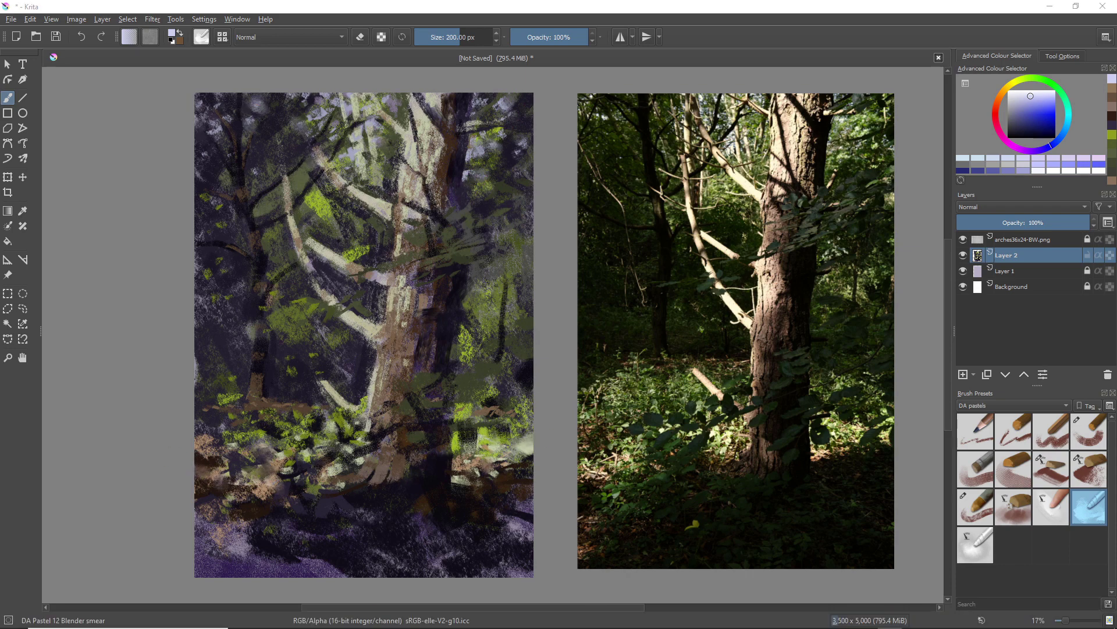
# Blend parts of the trunk and roots, the bright green leaf clusters beside the trunk and the undergrowth at its base.
pyautogui.moveTo(410, 348); pyautogui.dragTo(420, 353)
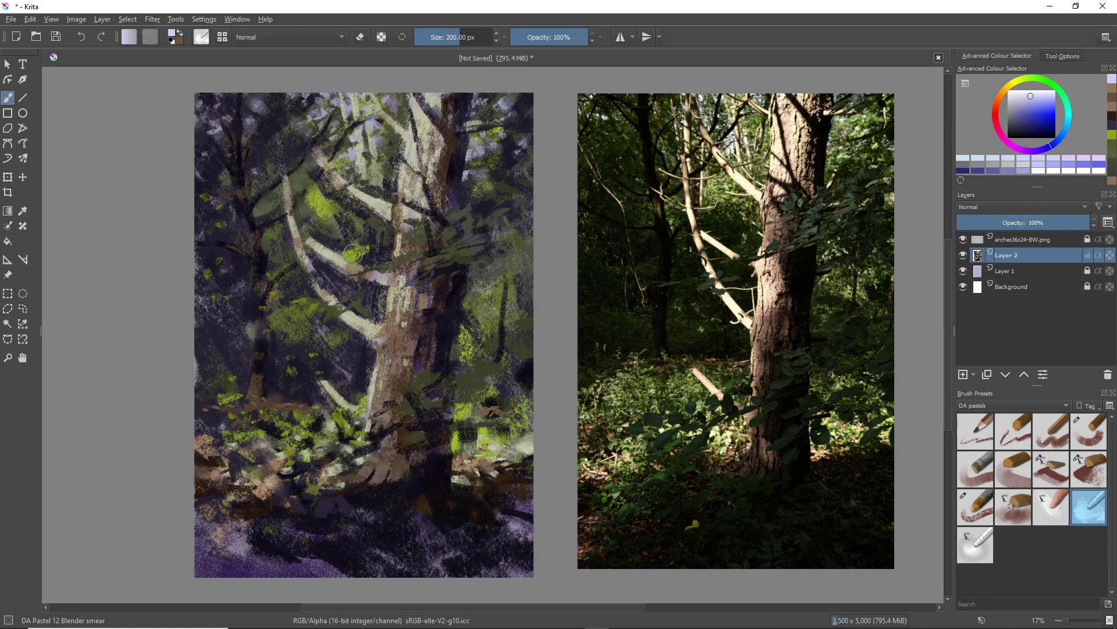
pyautogui.moveTo(353, 254); pyautogui.dragTo(374, 259)
pyautogui.moveTo(463, 344); pyautogui.dragTo(471, 404)
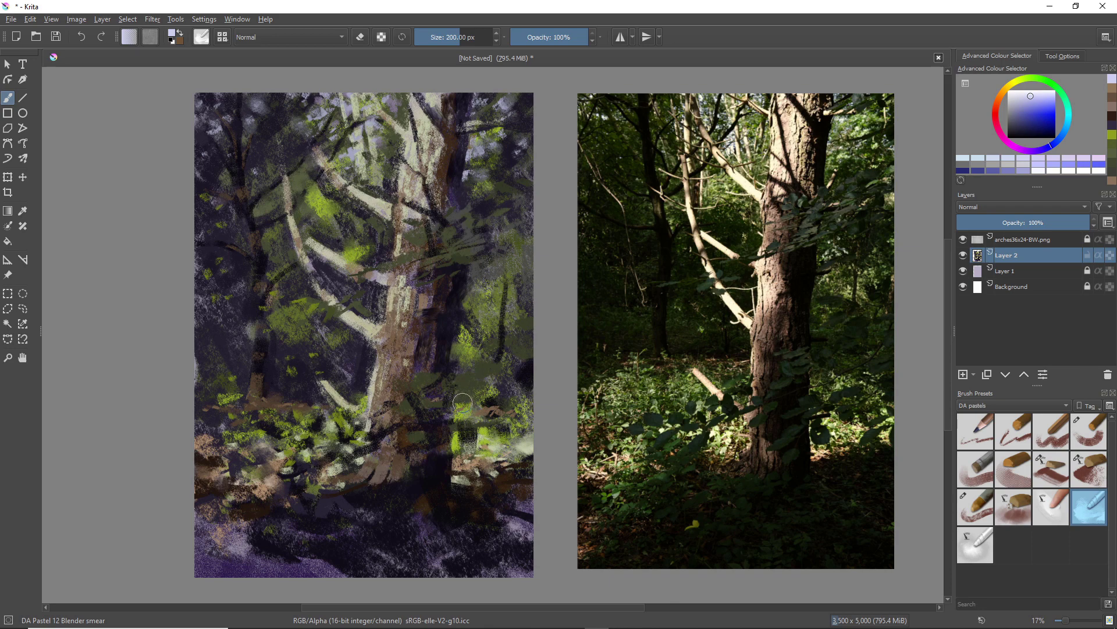
pyautogui.moveTo(483, 449); pyautogui.dragTo(469, 437)
pyautogui.moveTo(383, 475)
pyautogui.mouseDown()
pyautogui.moveTo(378, 486)
pyautogui.moveTo(398, 484)
pyautogui.mouseUp()
pyautogui.moveTo(459, 217)
pyautogui.mouseDown()
pyautogui.moveTo(486, 227)
pyautogui.moveTo(463, 248)
pyautogui.moveTo(483, 255)
pyautogui.moveTo(493, 205)
pyautogui.moveTo(437, 263)
pyautogui.moveTo(411, 263)
pyautogui.moveTo(407, 249)
pyautogui.moveTo(433, 239)
pyautogui.moveTo(420, 184)
pyautogui.moveTo(432, 202)
pyautogui.moveTo(414, 210)
pyautogui.moveTo(389, 206)
pyautogui.mouseUp()
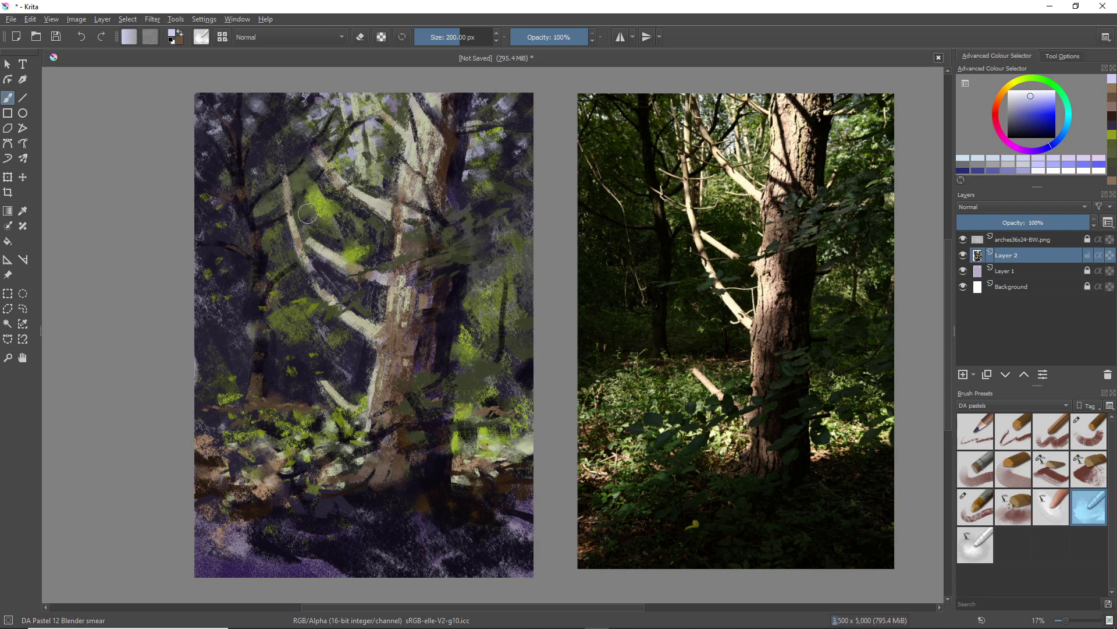
pyautogui.moveTo(308, 213)
pyautogui.mouseDown()
pyautogui.moveTo(314, 218)
pyautogui.moveTo(307, 208)
pyautogui.moveTo(318, 195)
pyautogui.moveTo(358, 216)
pyautogui.mouseUp()
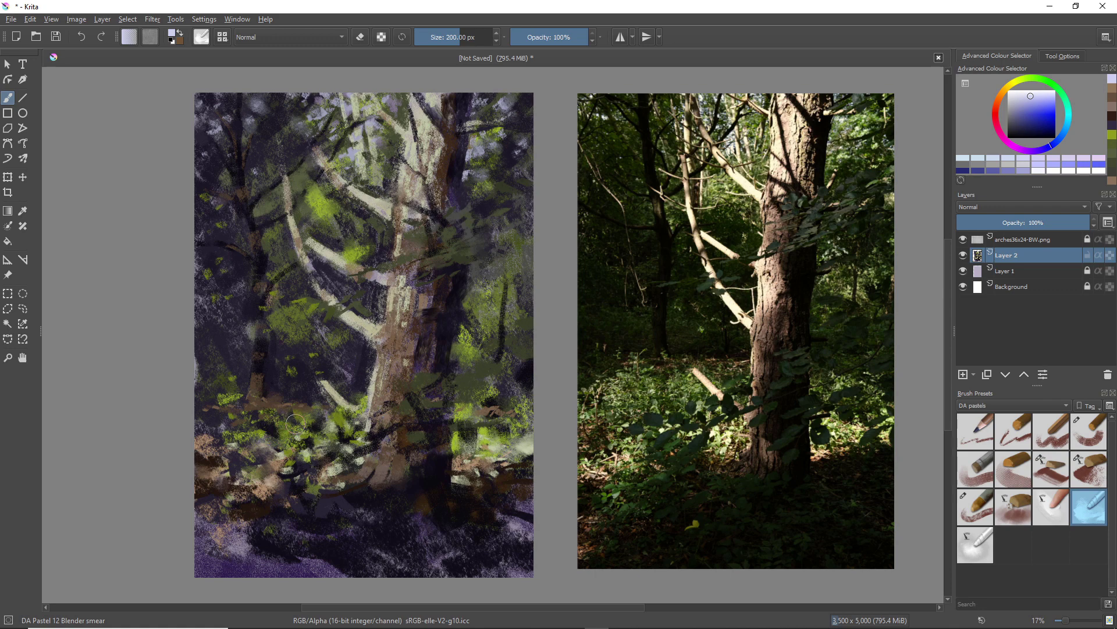
pyautogui.moveTo(287, 410); pyautogui.dragTo(327, 425)
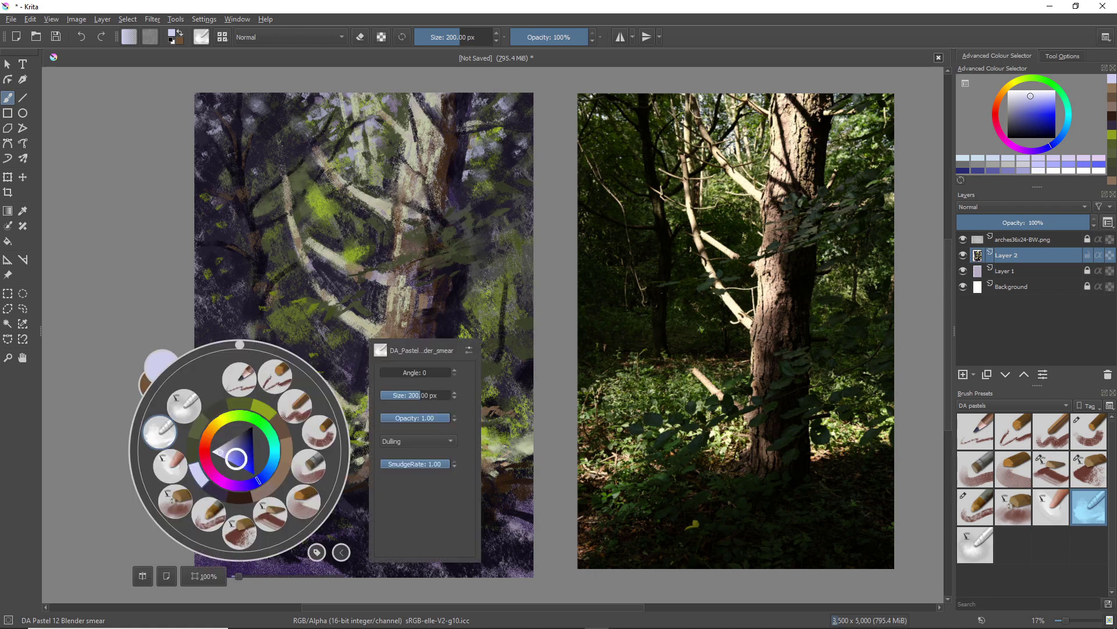
# Switch back to the DA Pastel 08 Impact brush, pick a bright yellow-green and dab sunlit leaf highlights into the undergrowth.
pyautogui.rightClick(237, 447)
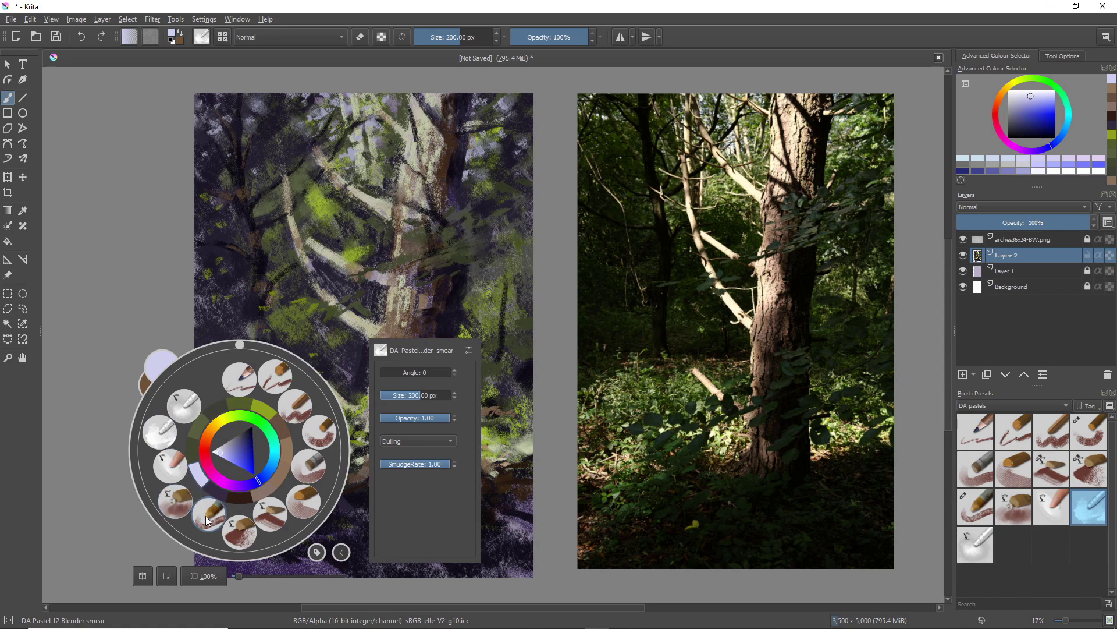
pyautogui.click(234, 534)
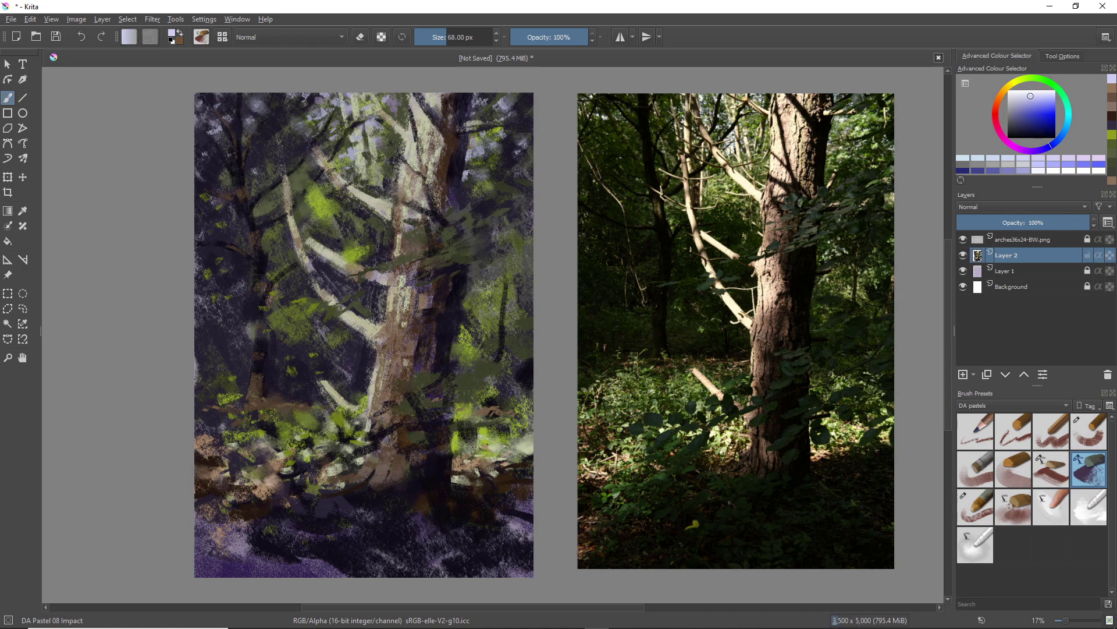
pyautogui.rightClick(310, 375)
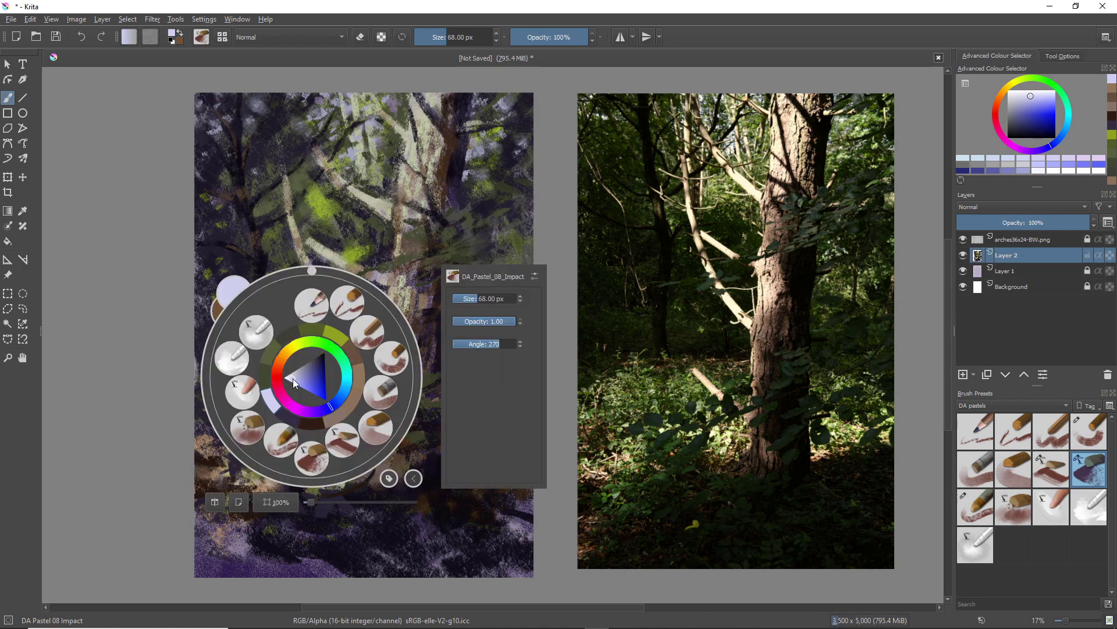
pyautogui.click(301, 345)
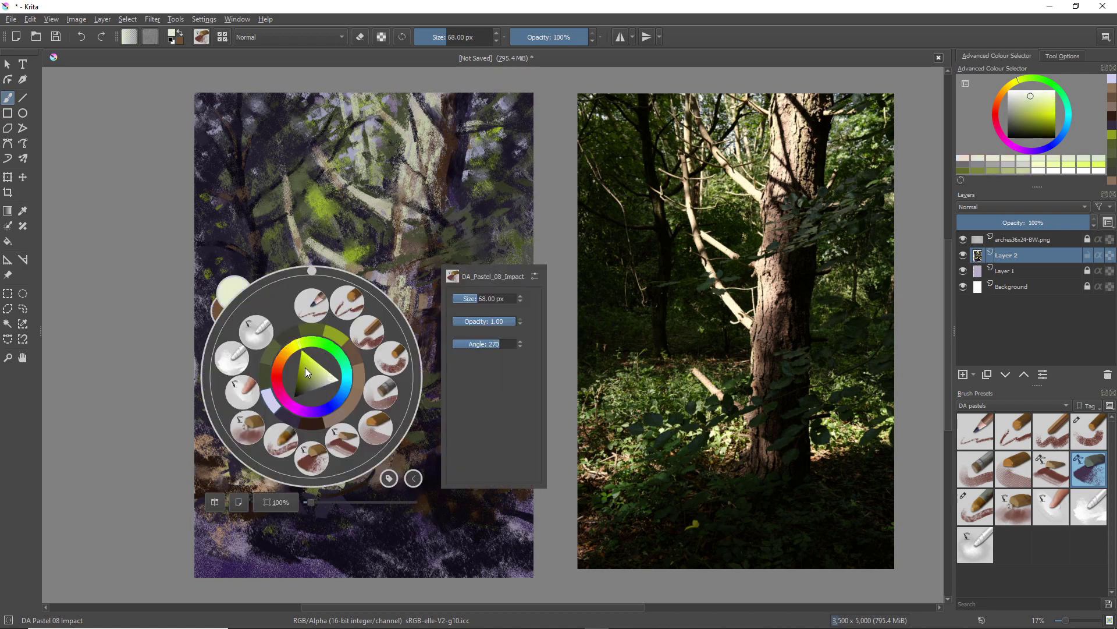
pyautogui.click(305, 368)
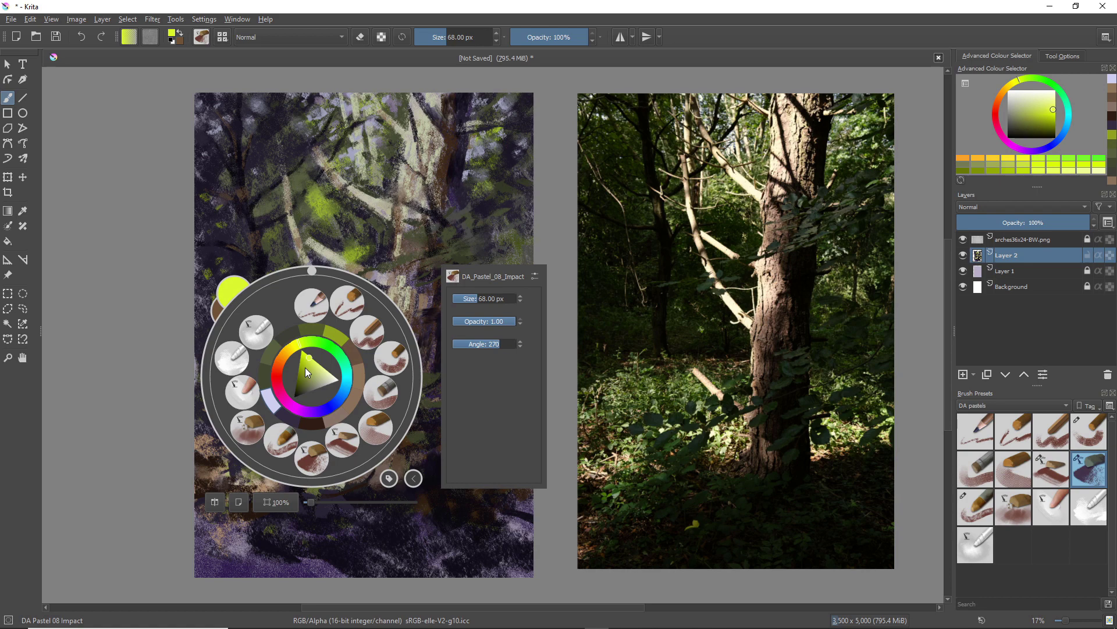
pyautogui.click(198, 359)
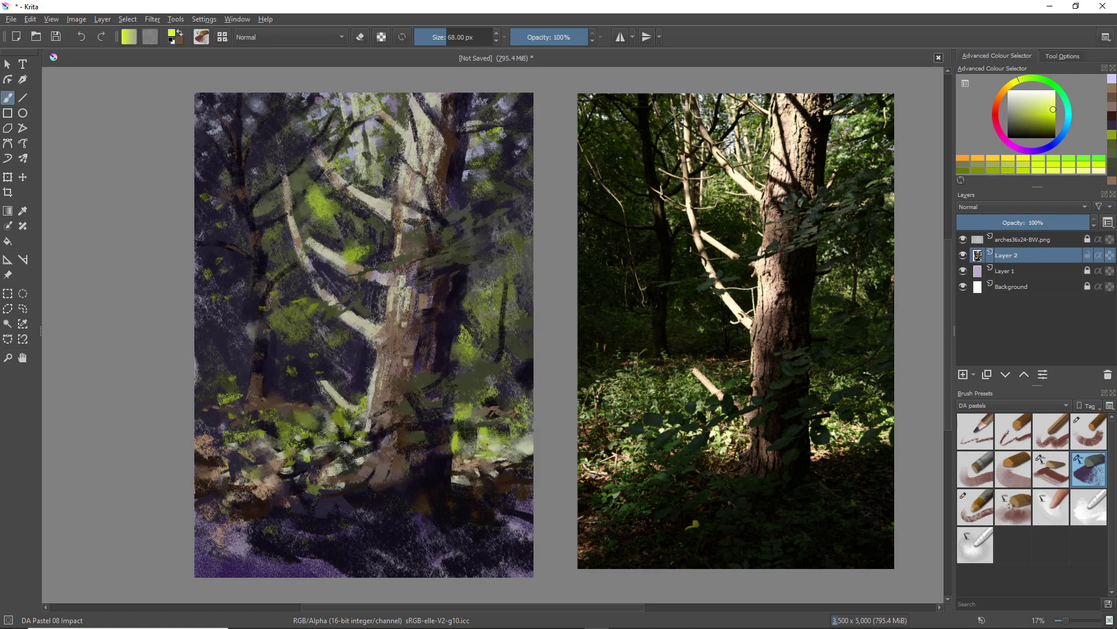
pyautogui.moveTo(340, 448)
pyautogui.mouseDown()
pyautogui.moveTo(354, 455)
pyautogui.moveTo(338, 454)
pyautogui.mouseUp()
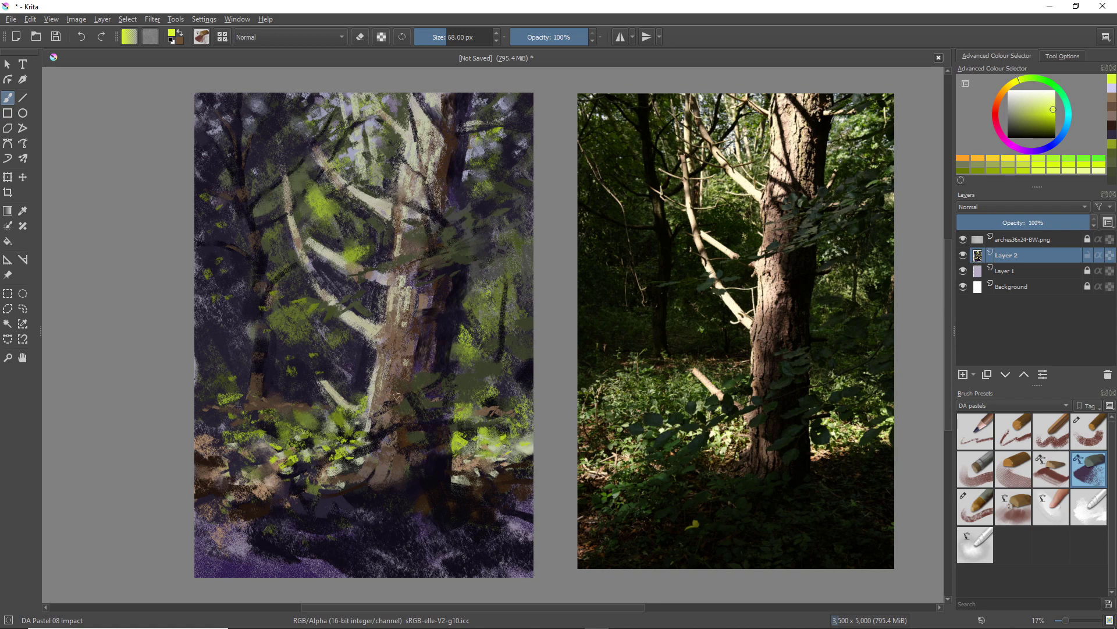
# Pick a dark purple, dab shadow accents beside the trunk's base and enlarge the brush to 144 px.
pyautogui.rightClick(396, 427)
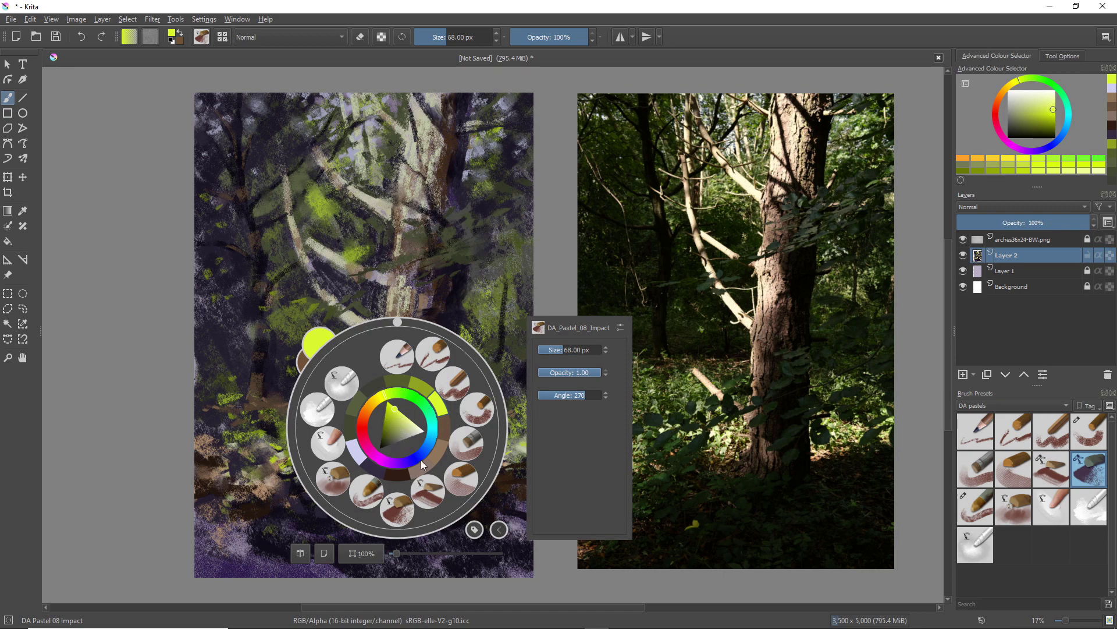
pyautogui.moveTo(421, 460)
pyautogui.mouseDown()
pyautogui.moveTo(410, 458)
pyautogui.moveTo(398, 419)
pyautogui.moveTo(408, 461)
pyautogui.moveTo(398, 459)
pyautogui.moveTo(411, 417)
pyautogui.mouseUp()
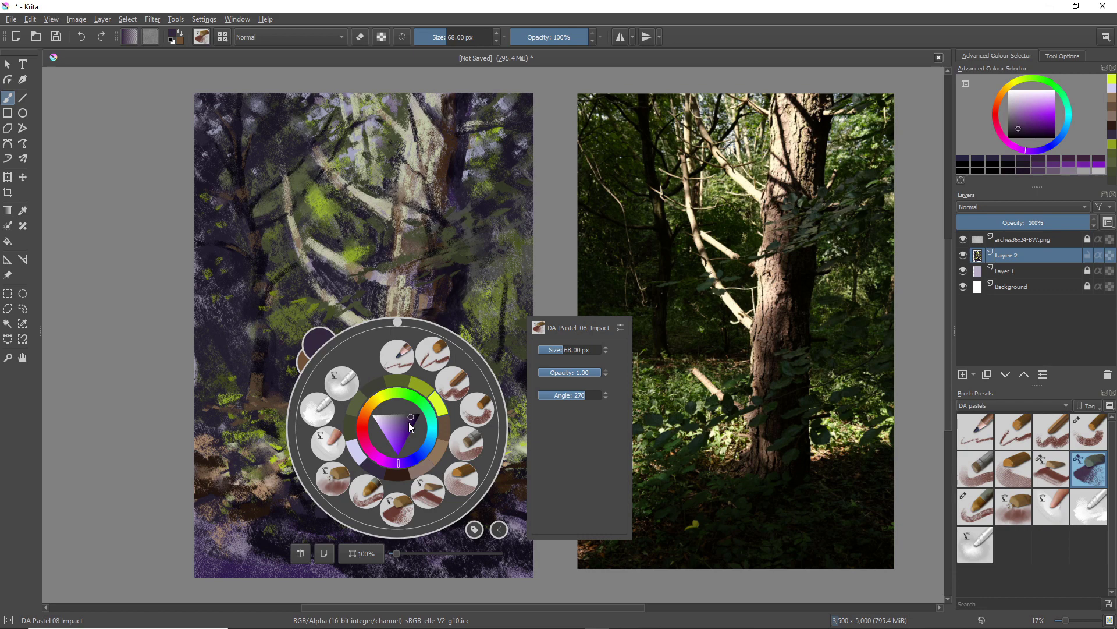
pyautogui.click(288, 366)
pyautogui.moveTo(373, 432); pyautogui.dragTo(378, 443)
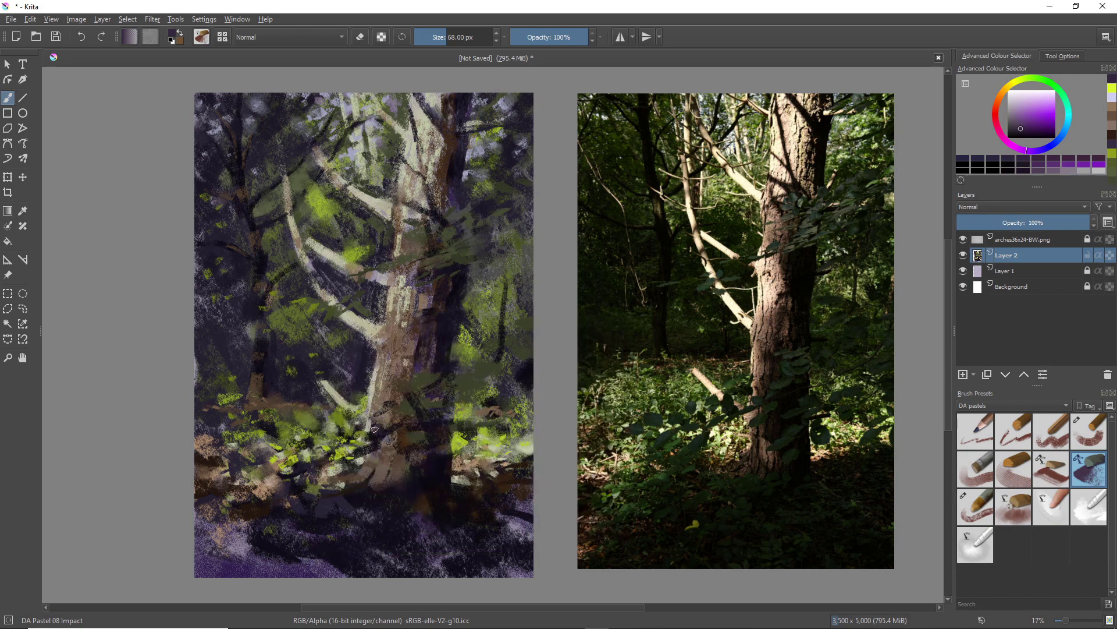
pyautogui.press(']')
pyautogui.press(']')
pyautogui.press(']')
pyautogui.press(']')
pyautogui.press(']')
pyautogui.press(']')
pyautogui.press(']')
pyautogui.press(']')
pyautogui.press(']')
pyautogui.press(']')
pyautogui.press(']')
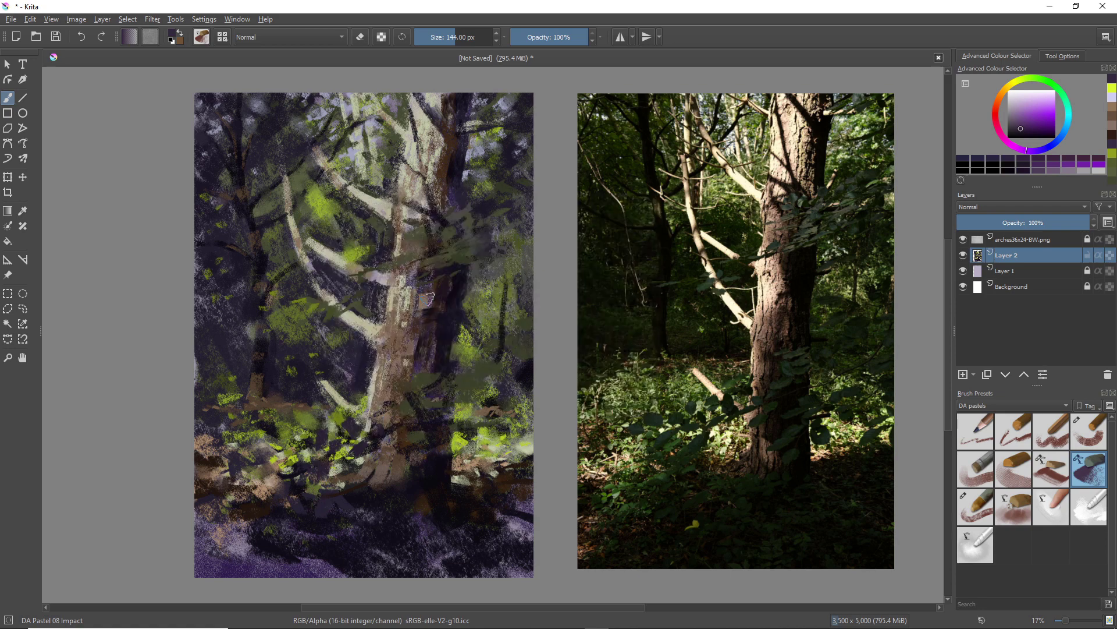
# Change the paint colour to white and reduce the brush to 110 px.
pyautogui.rightClick(424, 305)
pyautogui.click(400, 293)
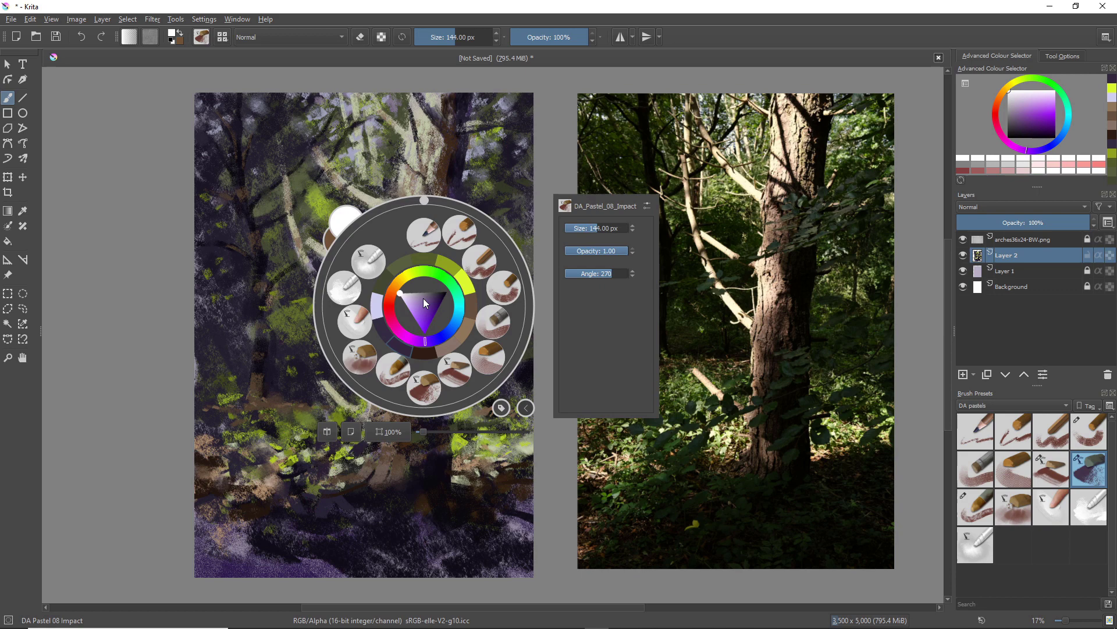
pyautogui.click(244, 276)
pyautogui.press('[')
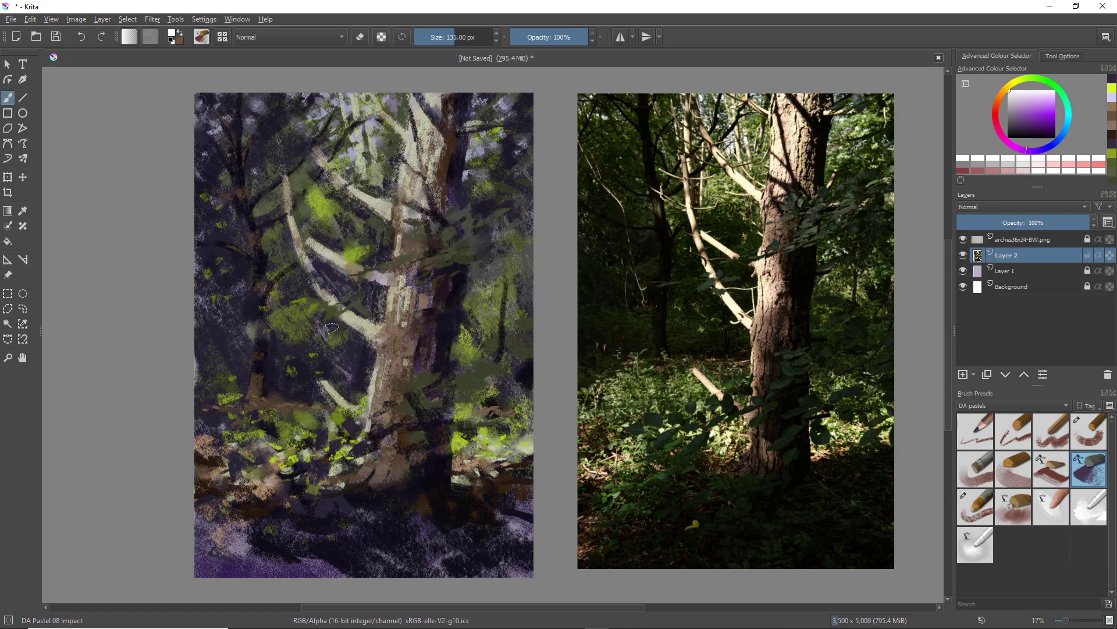
pyautogui.press('[')
pyautogui.press('[')
pyautogui.moveTo(289, 293)
pyautogui.mouseDown()
pyautogui.moveTo(306, 313)
pyautogui.moveTo(304, 354)
pyautogui.moveTo(286, 273)
pyautogui.moveTo(279, 320)
pyautogui.moveTo(272, 313)
pyautogui.moveTo(307, 355)
pyautogui.mouseUp()
pyautogui.moveTo(285, 303)
pyautogui.mouseDown()
pyautogui.moveTo(291, 330)
pyautogui.moveTo(298, 310)
pyautogui.moveTo(283, 304)
pyautogui.moveTo(303, 362)
pyautogui.mouseUp()
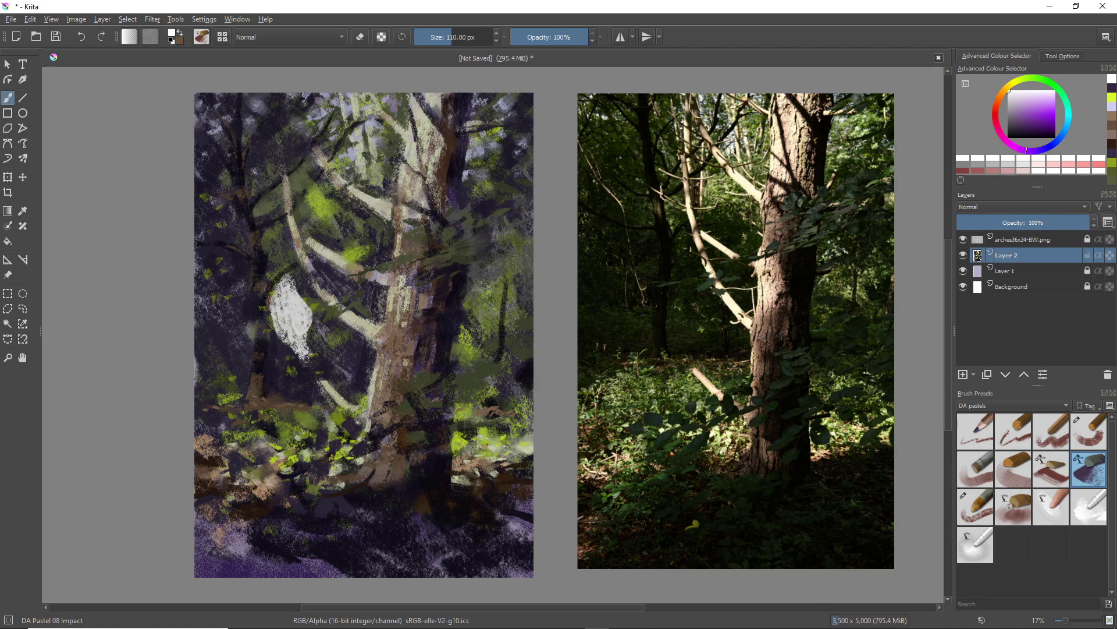
pyautogui.hotkey('ctrl', 'z')
pyautogui.hotkey('ctrl', 'z')
pyautogui.hotkey('ctrl', 'z')
pyautogui.hotkey('ctrl', 'z')
pyautogui.hotkey('ctrl', 'z')
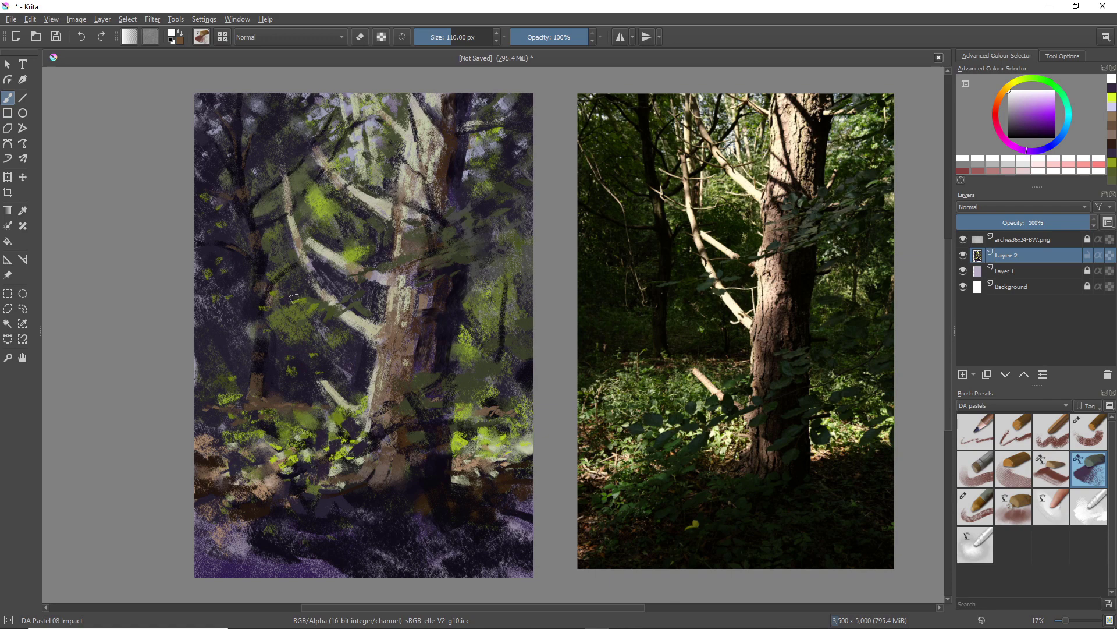
pyautogui.moveTo(303, 311); pyautogui.dragTo(306, 328)
pyautogui.hotkey('ctrl', 'z')
# Reduce the brush to 73 px and paint white highlights along the bare branches and the small branch right of the trunk.
pyautogui.press('[')
pyautogui.press('[')
pyautogui.press('[')
pyautogui.press('[')
pyautogui.press('[')
pyautogui.press('[')
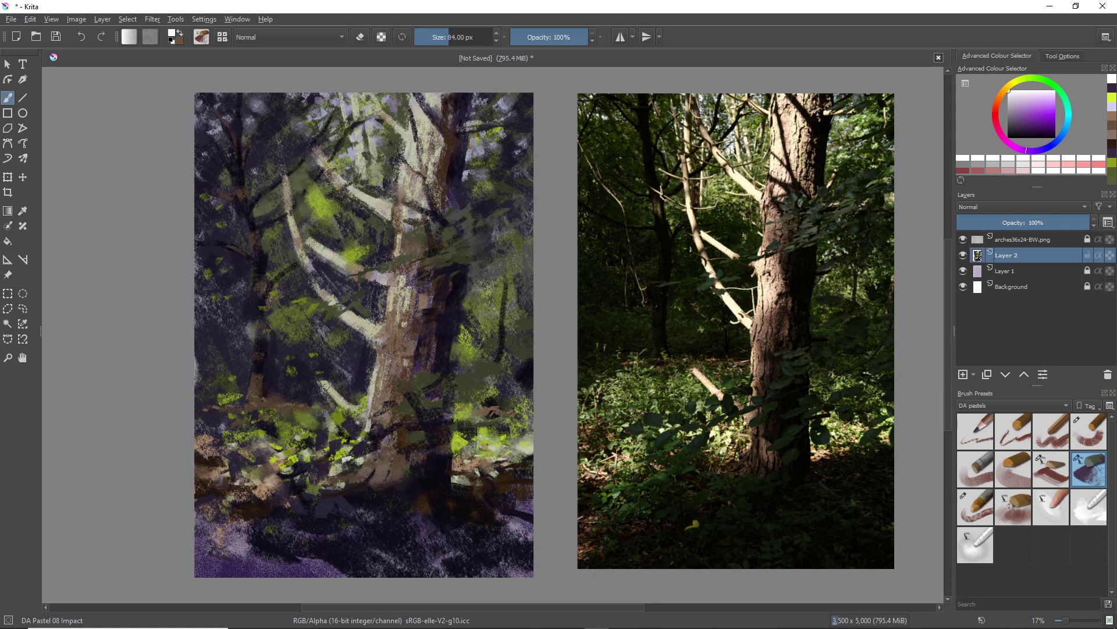
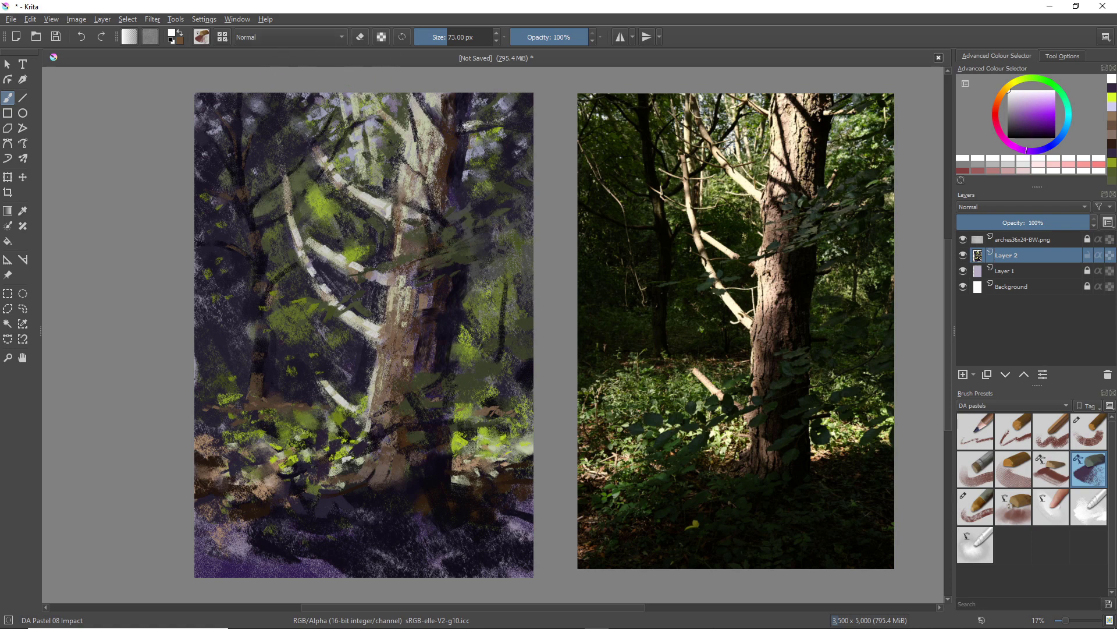
pyautogui.moveTo(465, 125); pyautogui.dragTo(482, 127)
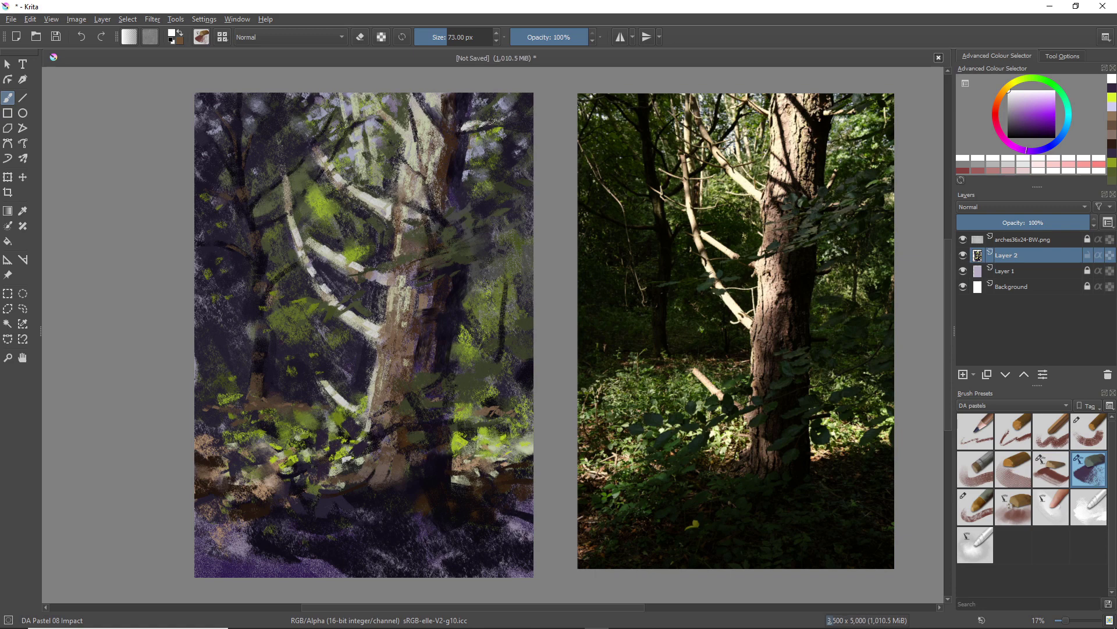
pyautogui.moveTo(487, 121); pyautogui.dragTo(500, 121)
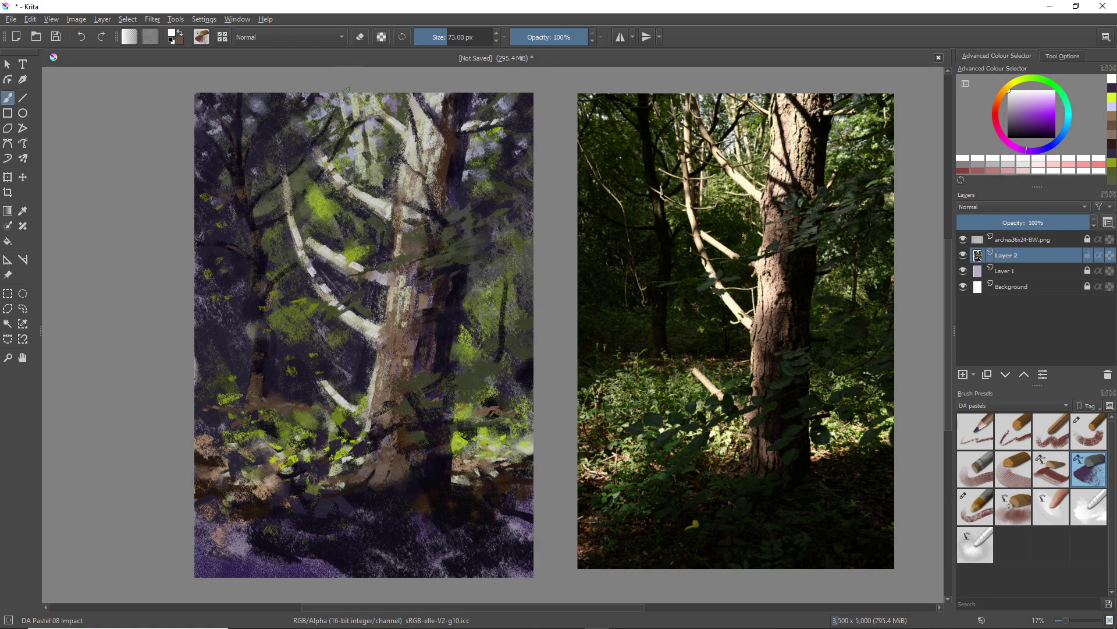
# Reduce the brush to 41 px and add fine white highlights to the upper trunk and its branches.
pyautogui.press('[')
pyautogui.press('[')
pyautogui.press('[')
pyautogui.press('[')
pyautogui.press('[')
pyautogui.press('[')
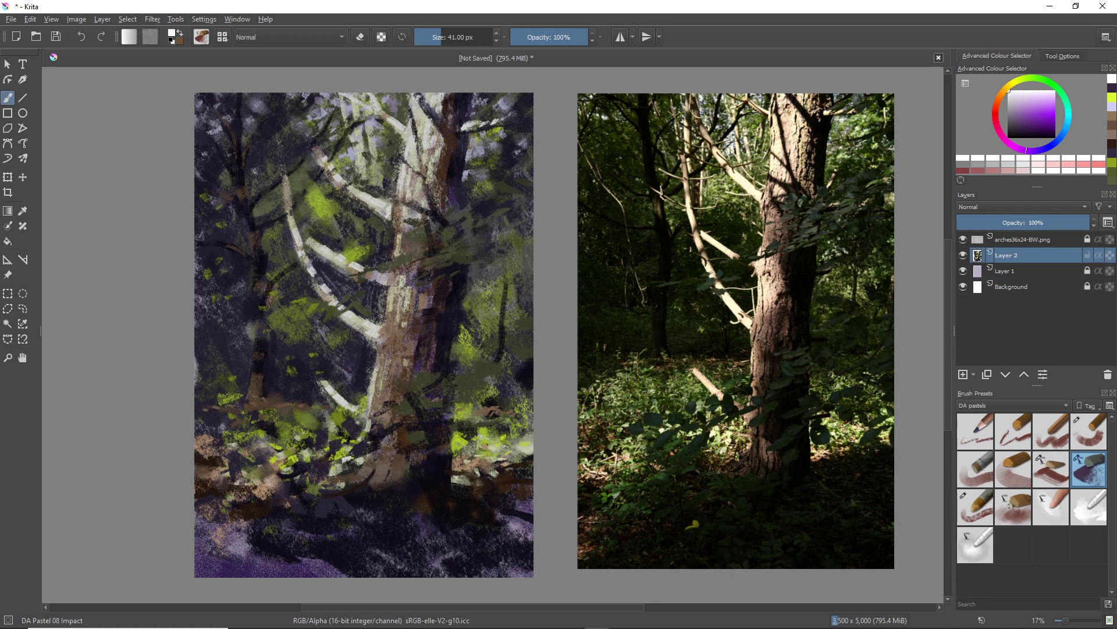
pyautogui.moveTo(399, 176)
pyautogui.mouseDown()
pyautogui.moveTo(401, 198)
pyautogui.moveTo(404, 186)
pyautogui.mouseUp()
# Reuse the recent light brown, enlarge the brush to 68 px and stroke warm bark tones onto the upper trunk.
pyautogui.rightClick(385, 184)
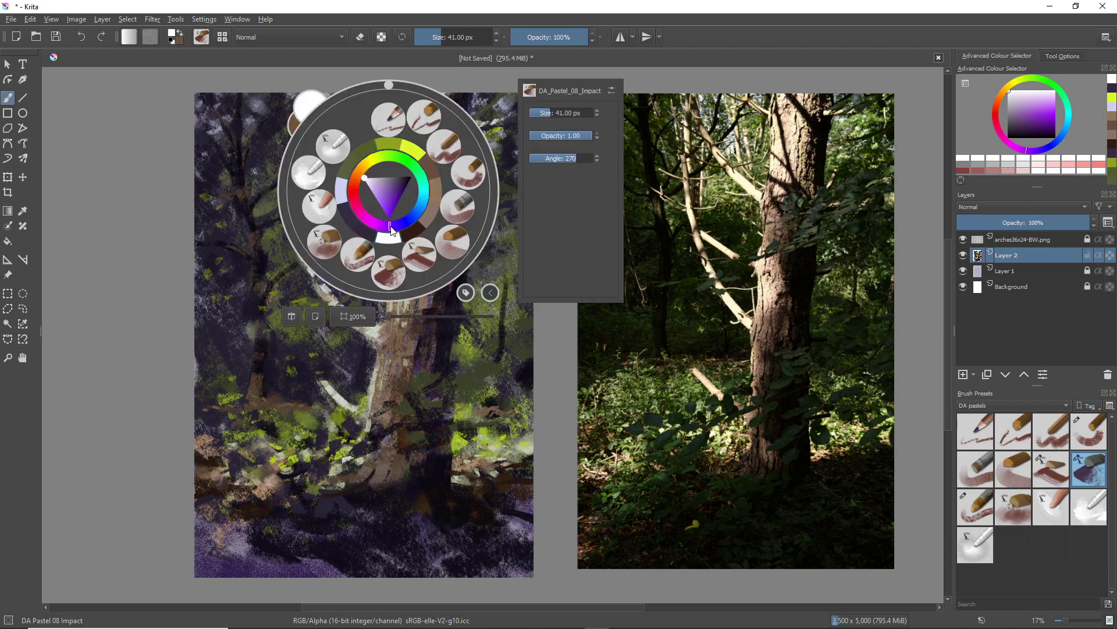
pyautogui.click(432, 191)
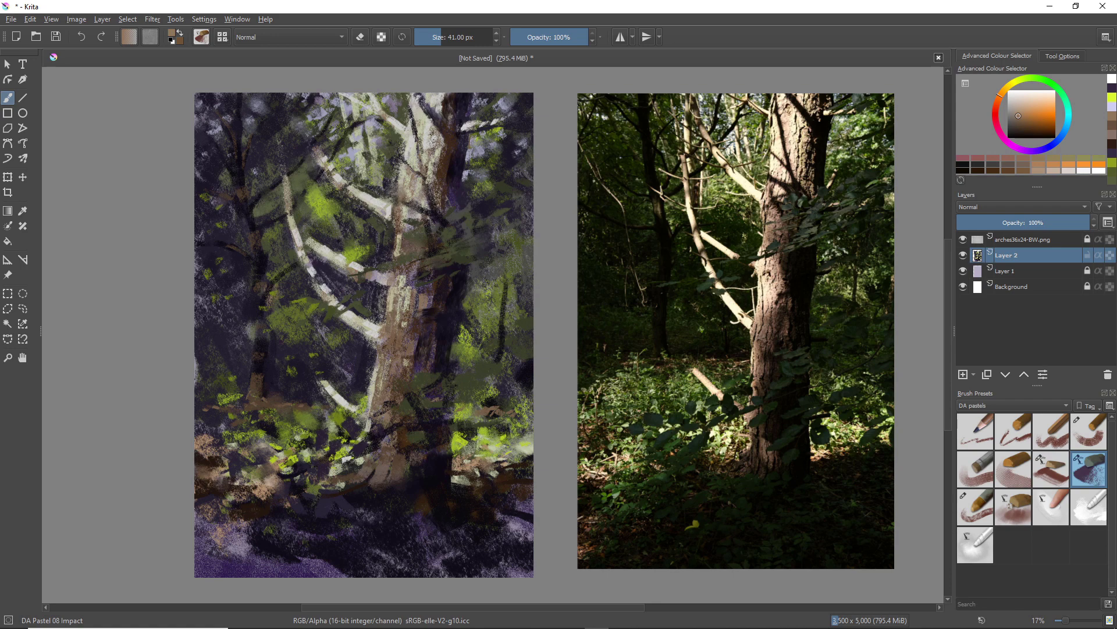
pyautogui.press(']')
pyautogui.press(']')
pyautogui.press(']')
pyautogui.press(']')
pyautogui.press(']')
pyautogui.press(']')
pyautogui.moveTo(432, 138)
pyautogui.mouseDown()
pyautogui.moveTo(436, 100)
pyautogui.moveTo(428, 119)
pyautogui.mouseUp()
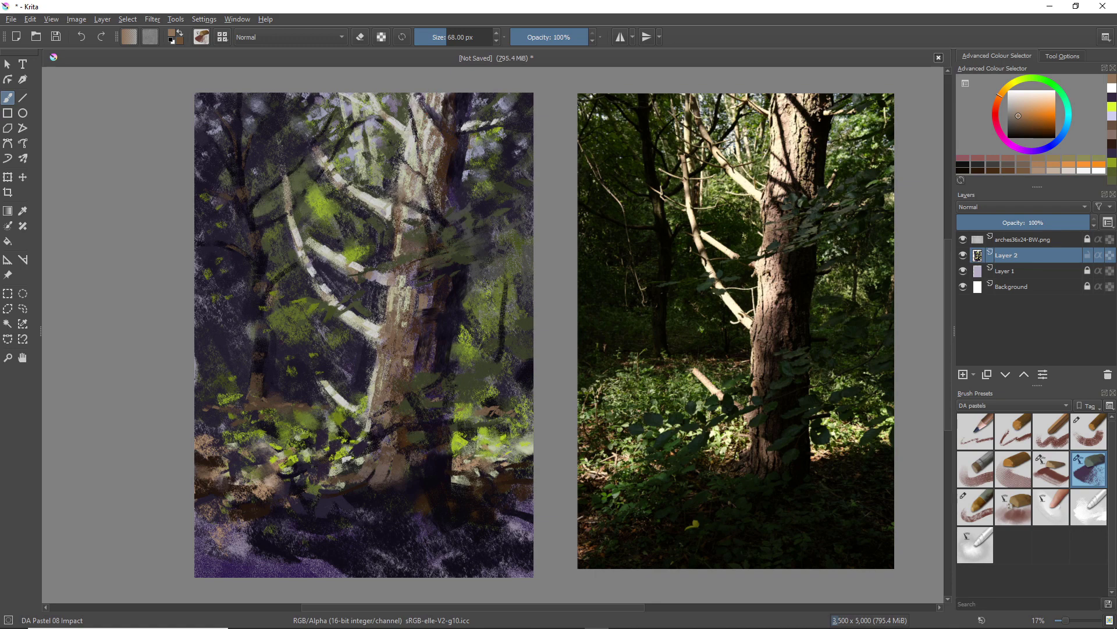
# Shift the paint colour to a saturated reddish orange and dab a warm accent on the upper trunk.
pyautogui.rightClick(315, 191)
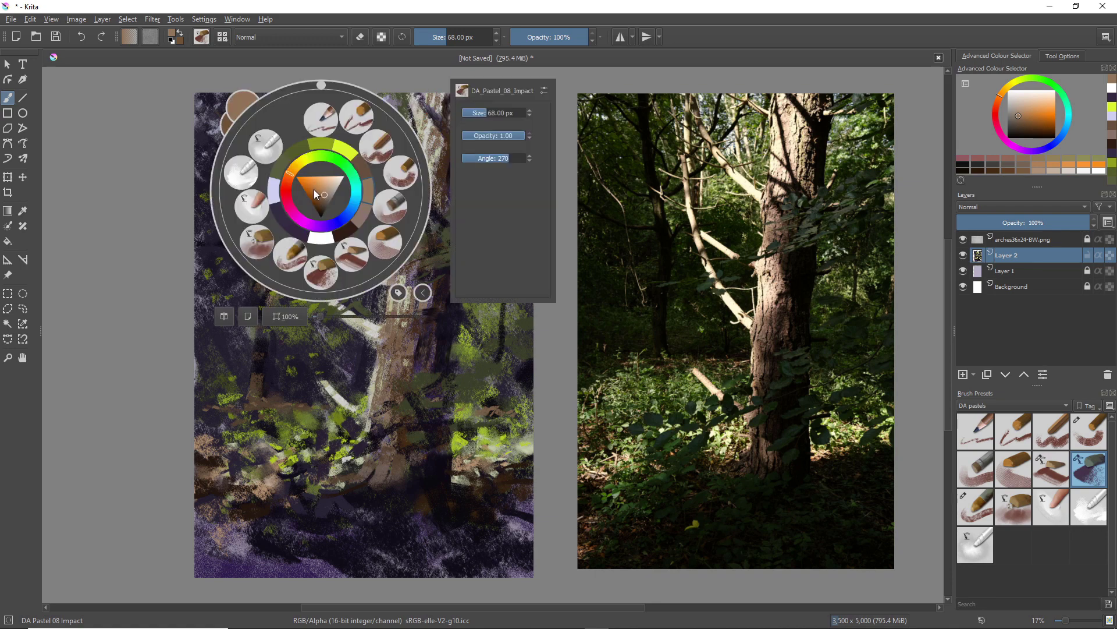
pyautogui.moveTo(290, 173); pyautogui.dragTo(292, 178)
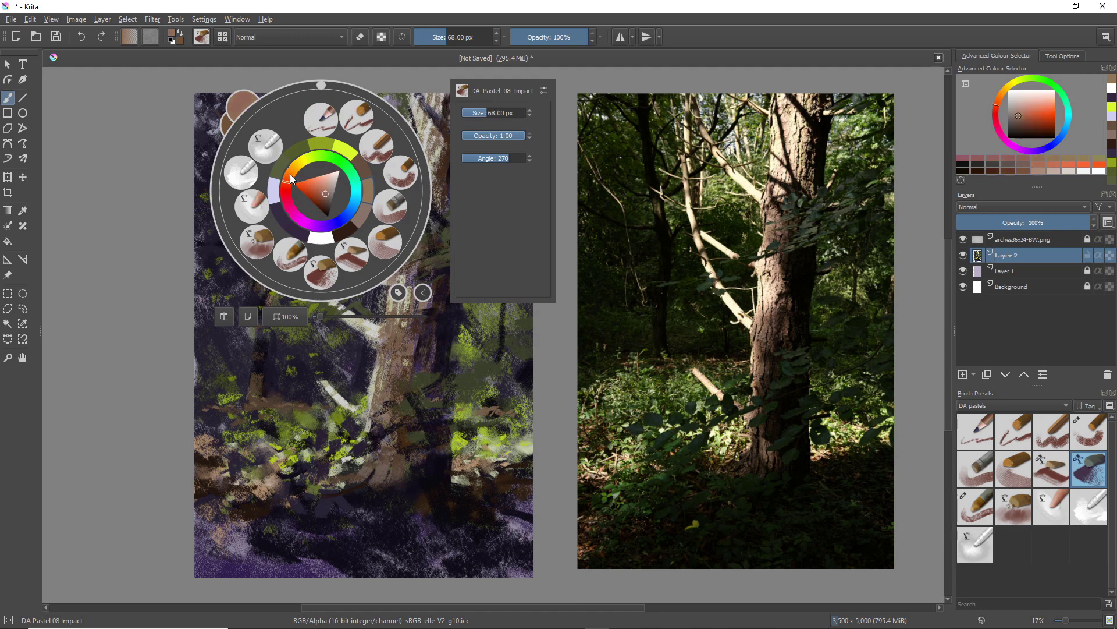
pyautogui.click(320, 193)
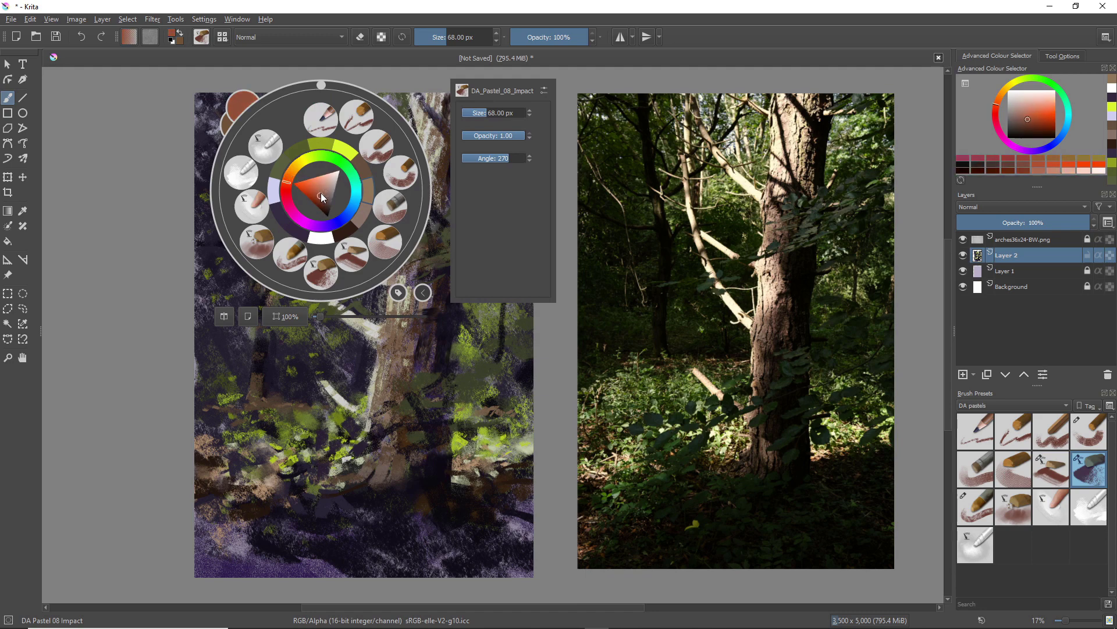
pyautogui.click(318, 193)
pyautogui.rightClick(317, 193)
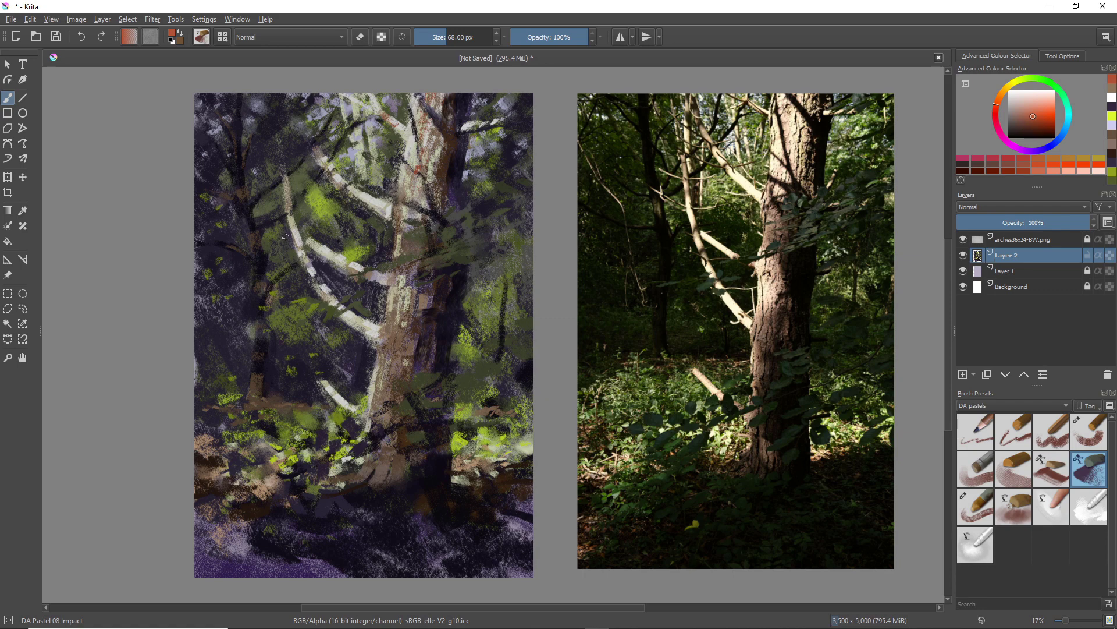
# Dab reddish-orange accents along the bare branches and down the main trunk, reducing the brush to 55 px.
pyautogui.moveTo(284, 236)
pyautogui.mouseDown()
pyautogui.moveTo(374, 218)
pyautogui.moveTo(405, 254)
pyautogui.mouseUp()
pyautogui.press('[')
pyautogui.press('[')
pyautogui.press('[')
pyautogui.press('[')
pyautogui.press('[')
pyautogui.press('[')
# Reuse the recent white, reduce the brush to 20 px and try a thin twig beside the trunk above the lower branch.
pyautogui.rightClick(354, 321)
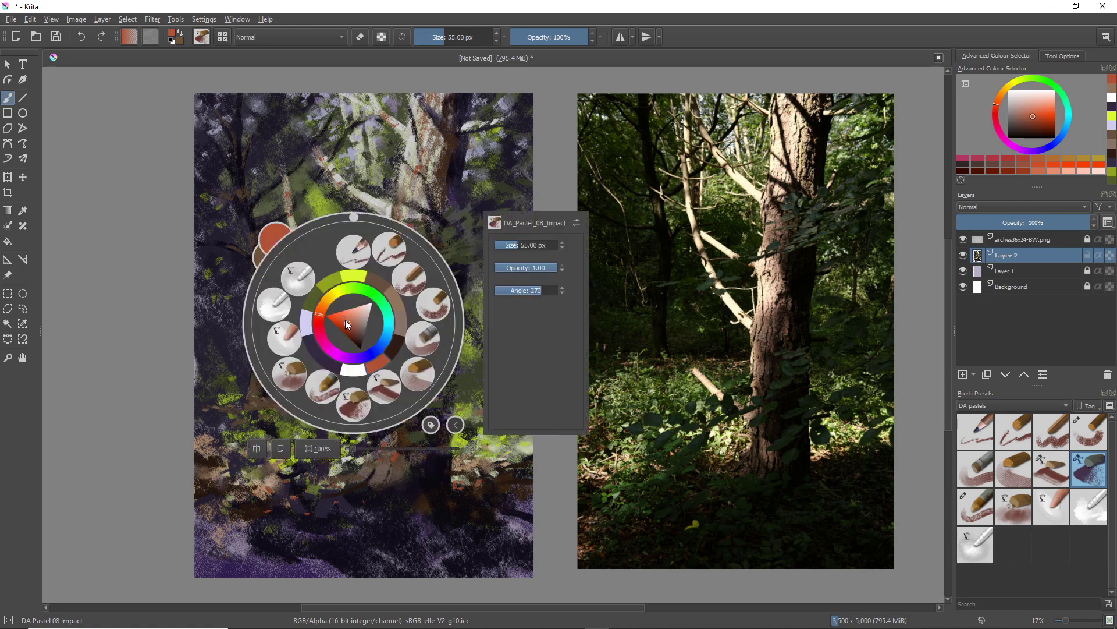
pyautogui.click(348, 373)
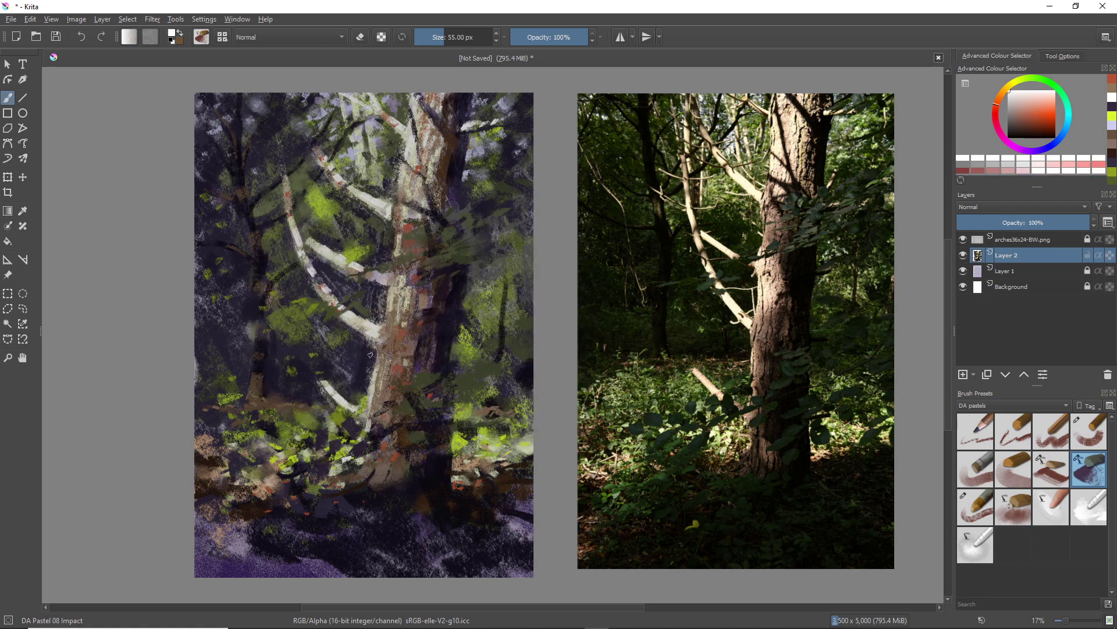
pyautogui.press('[')
pyautogui.press('[')
pyautogui.press('[')
pyautogui.press('[')
pyautogui.press('[')
pyautogui.press('[')
pyautogui.press('[')
pyautogui.press('[')
pyautogui.press('[')
pyautogui.press('[')
pyautogui.press('[')
pyautogui.press('[')
pyautogui.press('[')
pyautogui.press('[')
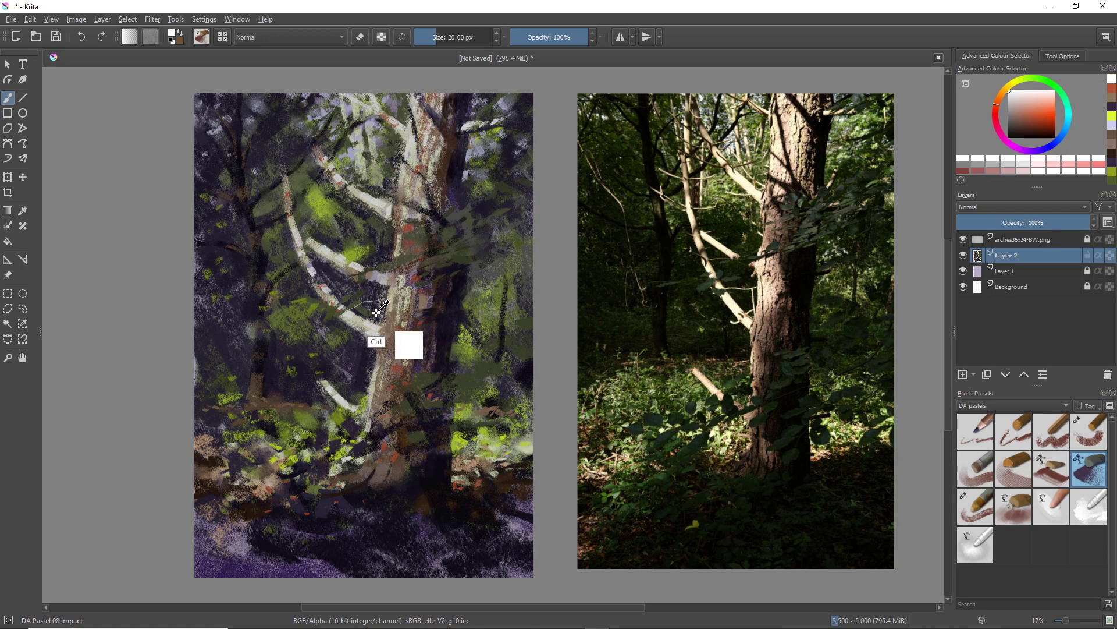
pyautogui.hotkey('ctrl', 'z')
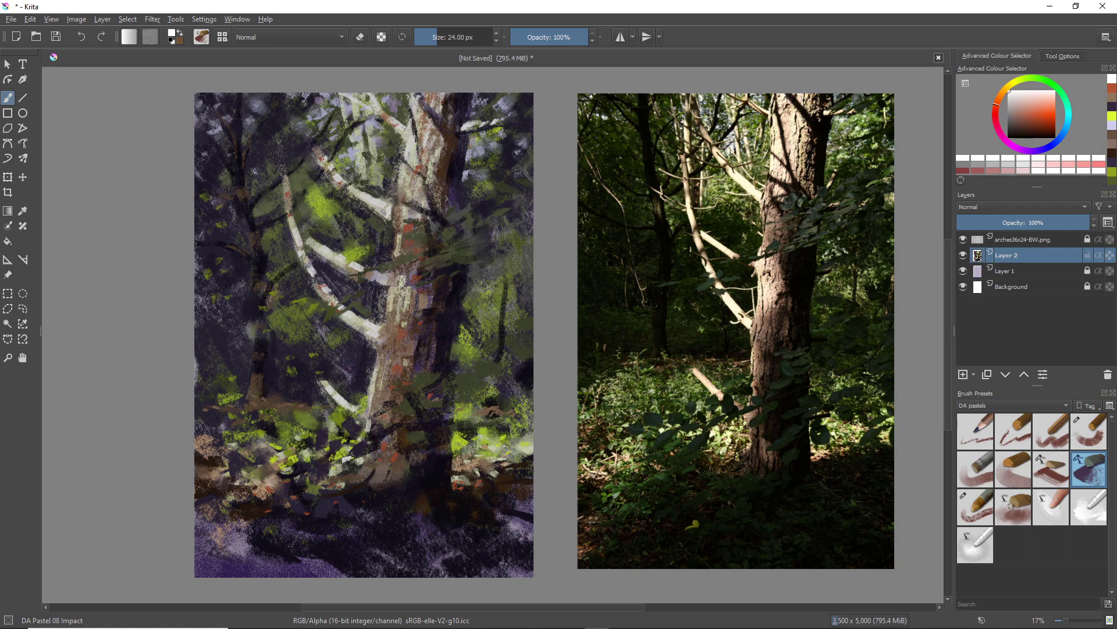
# Try thin white twigs growing from the trunk and the upper branches, and undo these strokes.
pyautogui.moveTo(376, 298); pyautogui.dragTo(390, 294)
pyautogui.moveTo(376, 295); pyautogui.dragTo(378, 313)
pyautogui.press(']')
pyautogui.keyDown('ctrl'); pyautogui.click(382, 206); pyautogui.keyUp('ctrl')
pyautogui.moveTo(390, 197); pyautogui.dragTo(361, 170)
pyautogui.moveTo(382, 210); pyautogui.dragTo(342, 208)
pyautogui.hotkey('ctrl', 'z')
pyautogui.hotkey('ctrl', 'z')
pyautogui.hotkey('ctrl', 'z')
pyautogui.hotkey('ctrl', 'z')
pyautogui.hotkey('ctrl', 'z')
pyautogui.hotkey('ctrl', 'z')
# Try white twigs off the trunk and around the long curved branch with a 35 px brush.
pyautogui.moveTo(388, 301); pyautogui.dragTo(345, 307)
pyautogui.moveTo(399, 220); pyautogui.dragTo(373, 236)
pyautogui.moveTo(397, 162); pyautogui.dragTo(365, 192)
pyautogui.moveTo(285, 204)
pyautogui.mouseDown()
pyautogui.moveTo(254, 184)
pyautogui.moveTo(312, 196)
pyautogui.mouseUp()
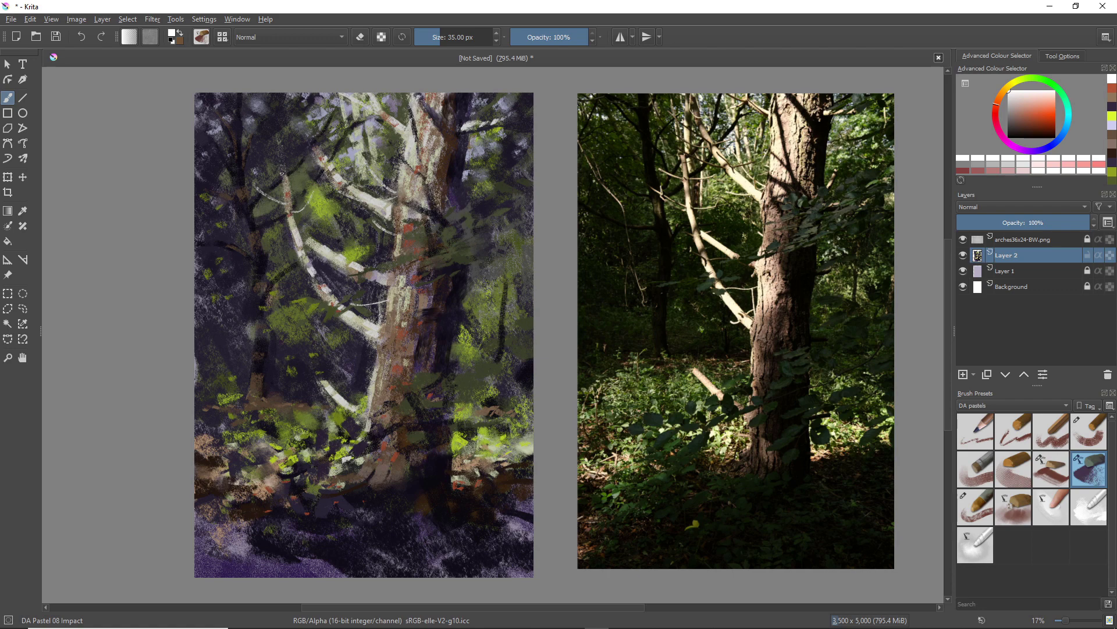
pyautogui.moveTo(282, 175); pyautogui.dragTo(255, 154)
pyautogui.moveTo(282, 242); pyautogui.dragTo(260, 230)
pyautogui.moveTo(282, 232); pyautogui.dragTo(260, 242)
pyautogui.moveTo(283, 154)
pyautogui.mouseDown()
pyautogui.moveTo(254, 173)
pyautogui.moveTo(291, 212)
pyautogui.moveTo(254, 205)
pyautogui.mouseUp()
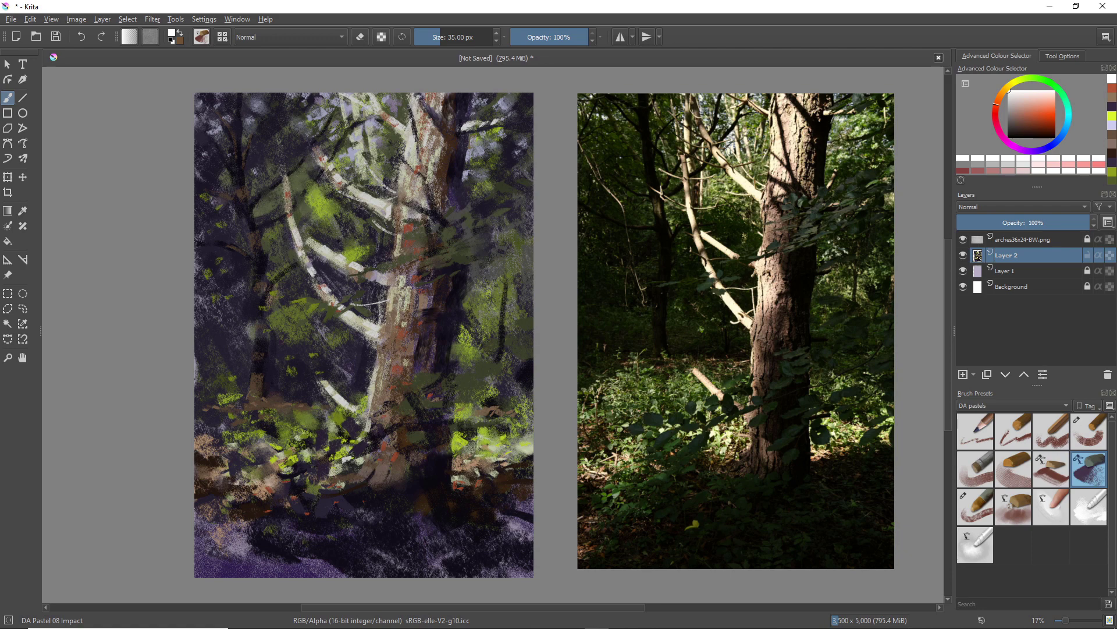
# Change the paint colour from white to a muted pinkish beige.
pyautogui.rightClick(272, 346)
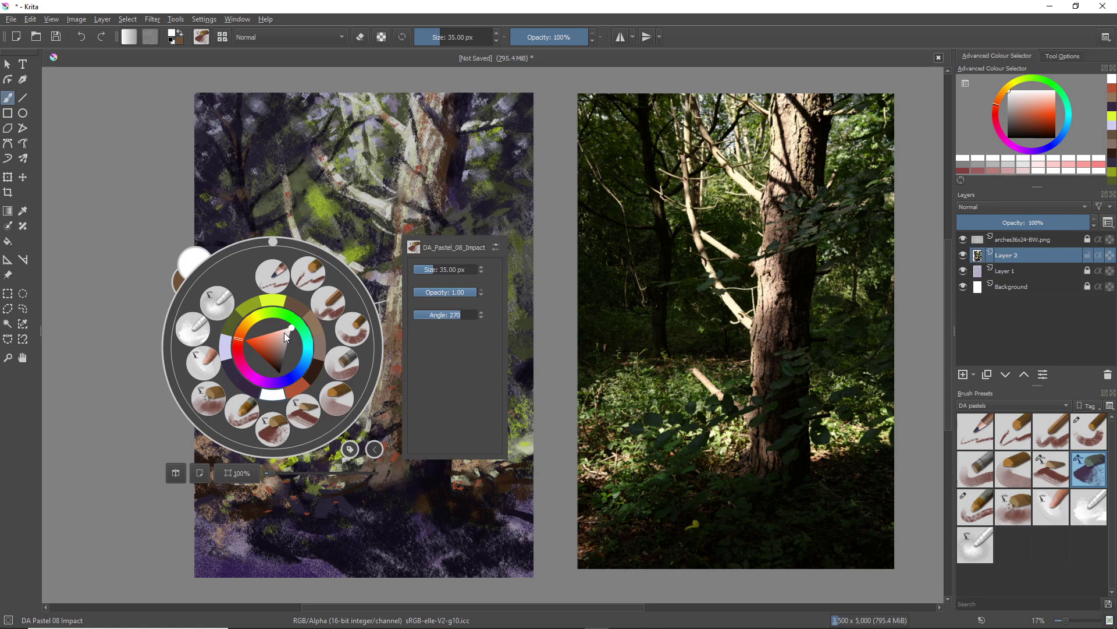
pyautogui.moveTo(284, 333); pyautogui.dragTo(282, 342)
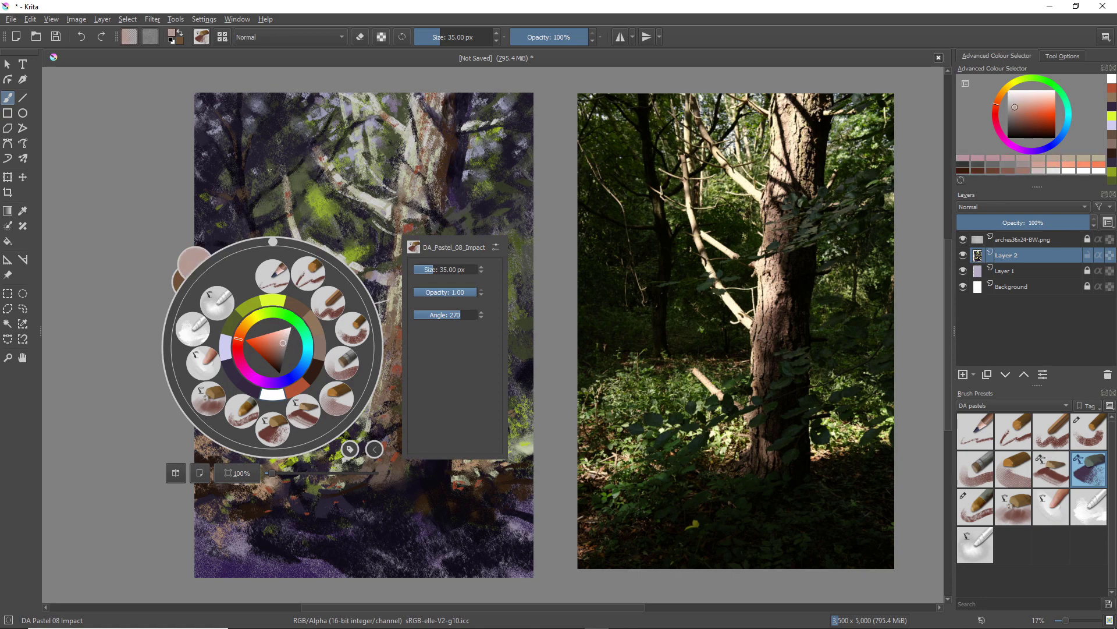
pyautogui.click(270, 173)
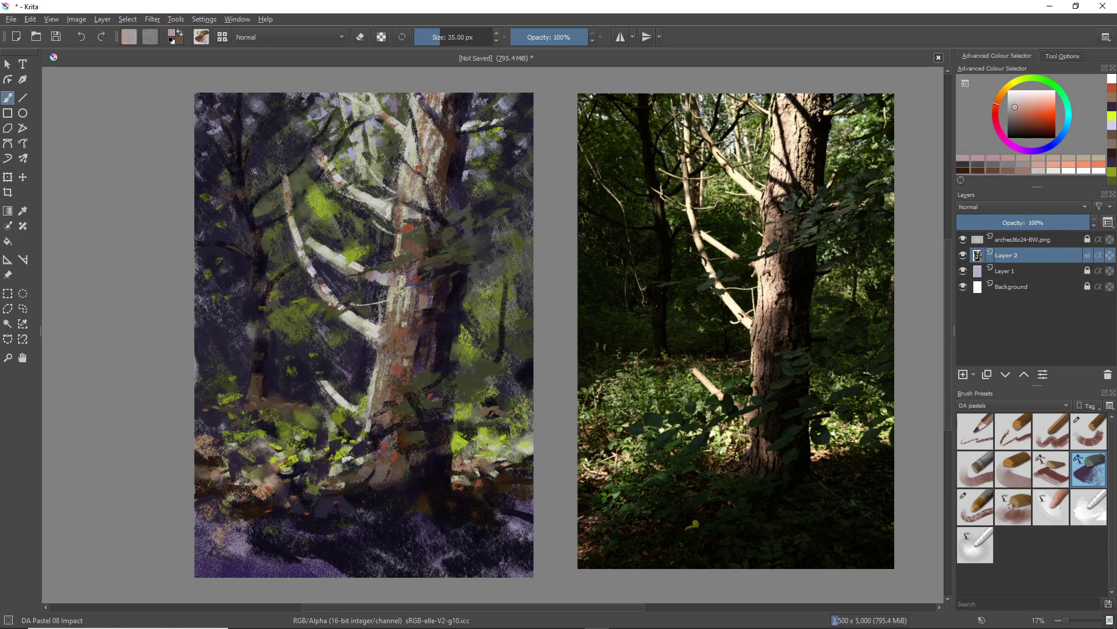
# Try pinkish-beige twigs near the tip of the long curved branch and undo them.
pyautogui.moveTo(284, 185); pyautogui.dragTo(254, 170)
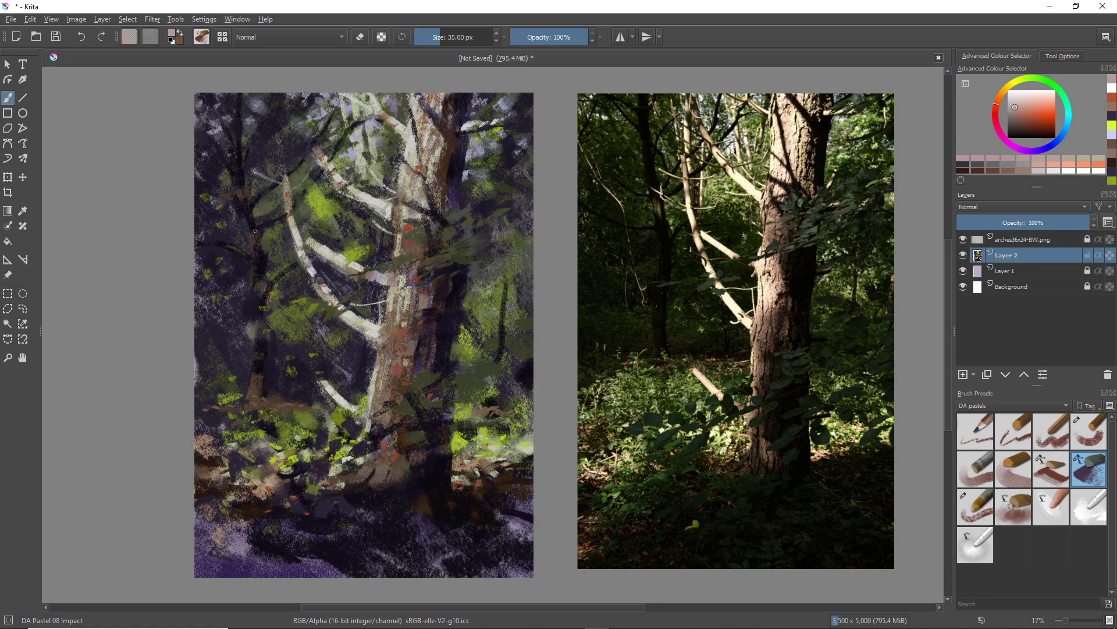
pyautogui.hotkey('ctrl', 'z')
pyautogui.hotkey('ctrl', 'z')
pyautogui.moveTo(289, 188); pyautogui.dragTo(312, 172)
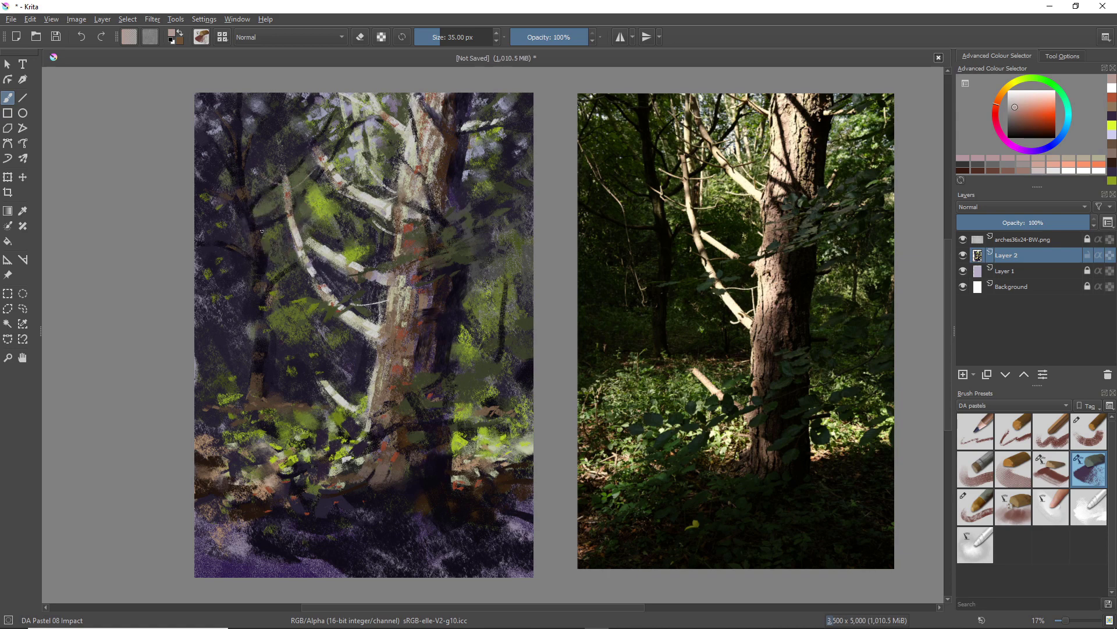
pyautogui.hotkey('ctrl', 'z')
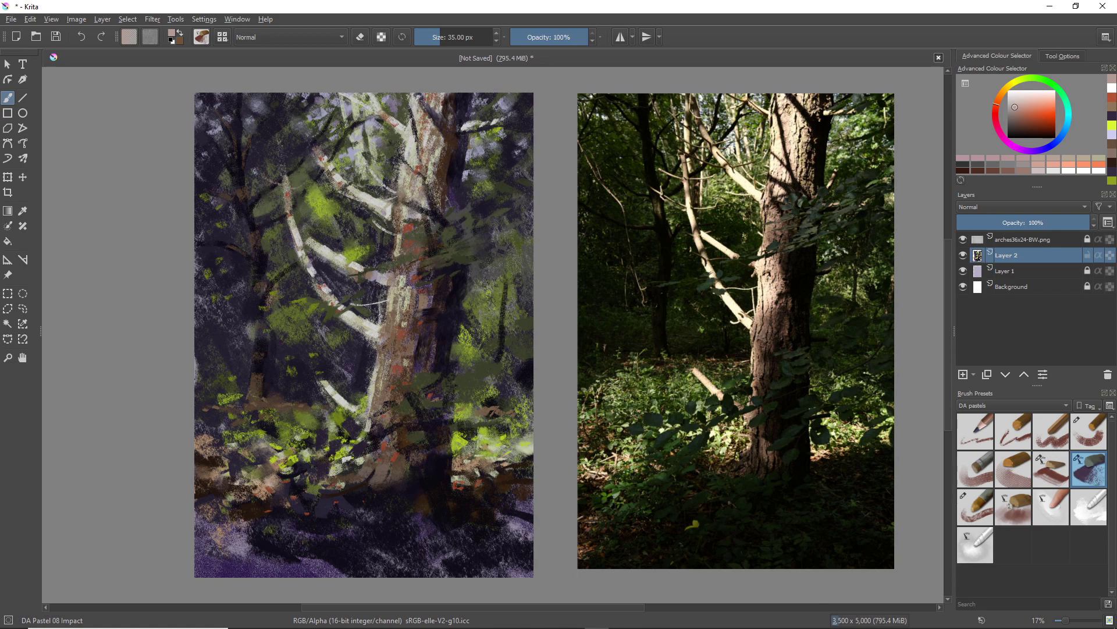
# Try another twig lower on the curved branch, and undo it together with the earlier white twigs.
pyautogui.moveTo(288, 220); pyautogui.dragTo(265, 209)
pyautogui.hotkey('ctrl', 'z')
pyautogui.hotkey('ctrl', 'z')
pyautogui.hotkey('ctrl', 'z')
pyautogui.hotkey('ctrl', 'z')
pyautogui.hotkey('ctrl', 'z')
pyautogui.hotkey('ctrl', 'z')
pyautogui.hotkey('ctrl', 'z')
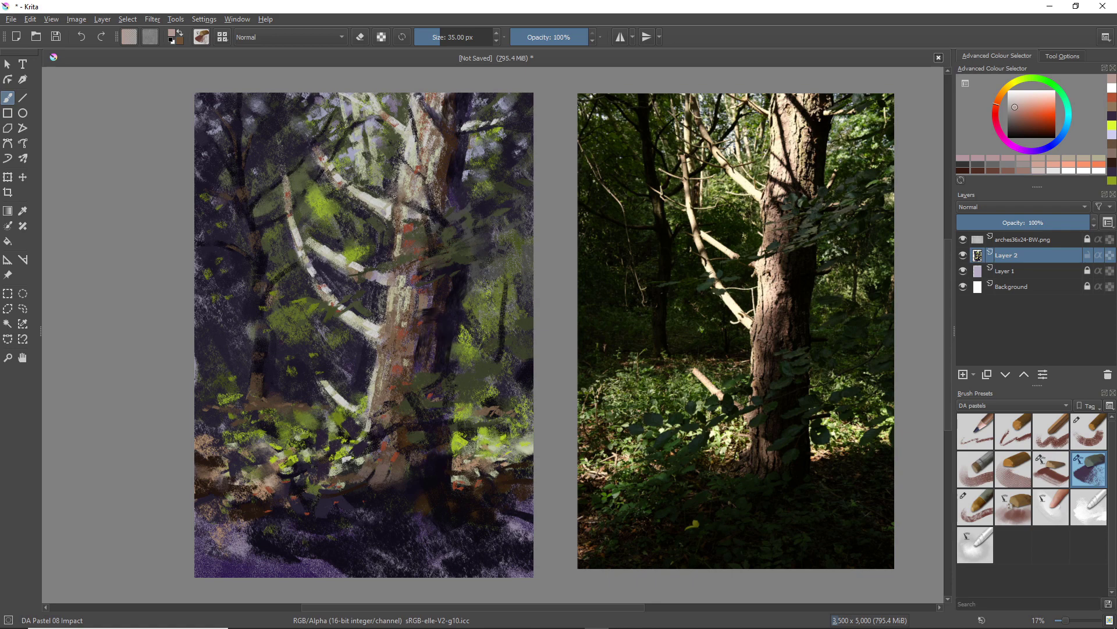
# Paint thin pinkish-beige twigs off the trunk, the upper branch and both sides of the long curved branch at 35 px.
pyautogui.moveTo(394, 197); pyautogui.dragTo(384, 188)
pyautogui.moveTo(378, 209); pyautogui.dragTo(339, 211)
pyautogui.moveTo(317, 167); pyautogui.dragTo(278, 141)
pyautogui.moveTo(304, 170)
pyautogui.mouseDown()
pyautogui.moveTo(290, 188)
pyautogui.moveTo(252, 175)
pyautogui.mouseUp()
pyautogui.moveTo(288, 205); pyautogui.dragTo(256, 192)
pyautogui.moveTo(288, 251); pyautogui.dragTo(274, 241)
pyautogui.moveTo(334, 278); pyautogui.dragTo(322, 270)
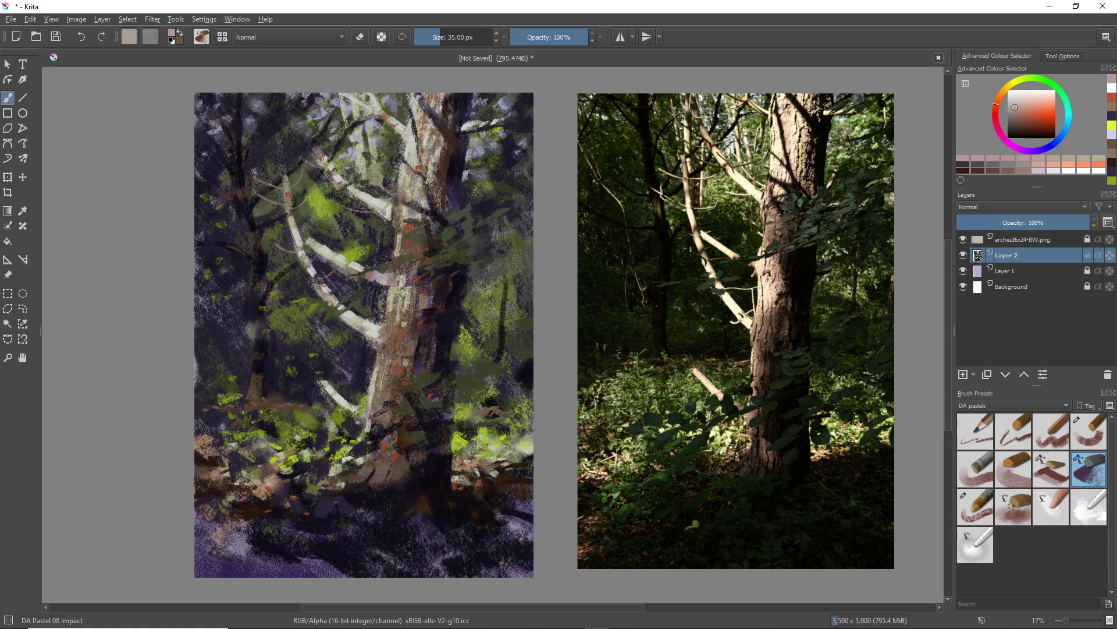
pyautogui.moveTo(388, 300)
pyautogui.mouseDown()
pyautogui.moveTo(363, 301)
pyautogui.moveTo(365, 321)
pyautogui.mouseUp()
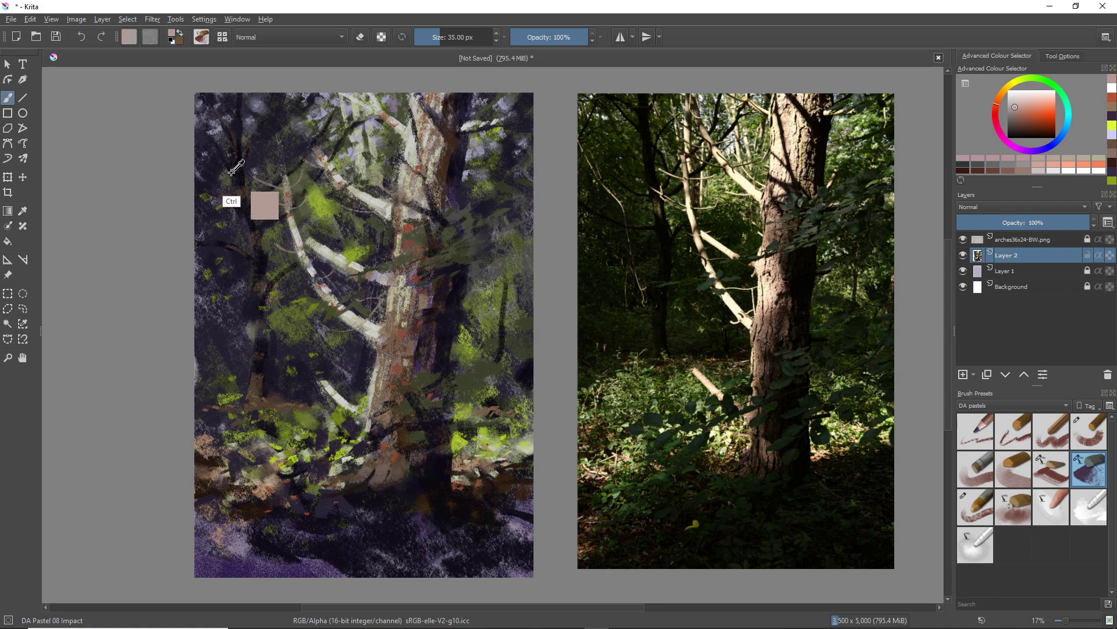
# Sample the near-black violet of the background tree and paint thin dark branches off its trunk.
pyautogui.keyDown('ctrl'); pyautogui.click(238, 198); pyautogui.keyUp('ctrl')
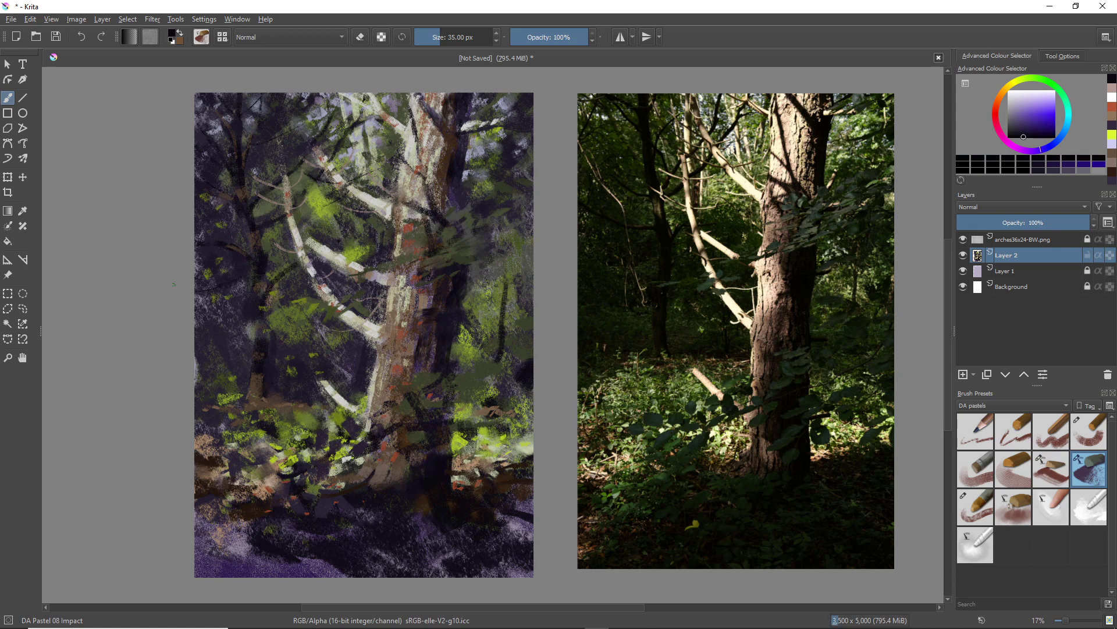
pyautogui.moveTo(266, 297)
pyautogui.mouseDown()
pyautogui.moveTo(226, 324)
pyautogui.moveTo(257, 307)
pyautogui.moveTo(224, 310)
pyautogui.mouseUp()
# Sample the dark foliage green, shift it to a brighter olive, enlarge the brush to 110 px and dab leaves across the lower trunk.
pyautogui.keyDown('ctrl'); pyautogui.click(420, 408); pyautogui.keyUp('ctrl')
pyautogui.rightClick(410, 375)
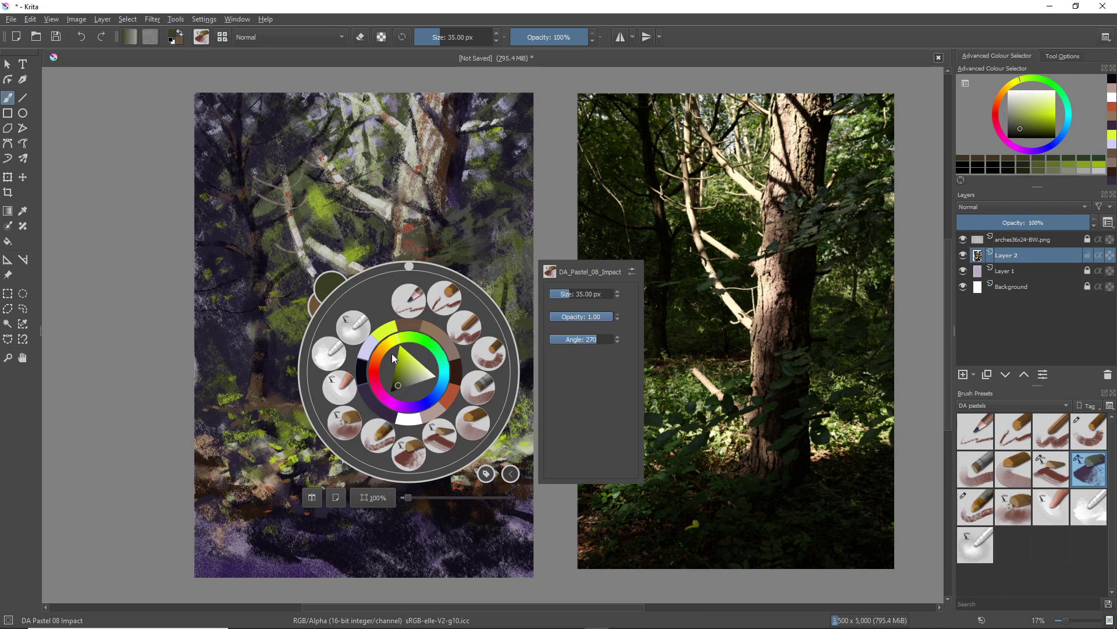
pyautogui.moveTo(398, 381); pyautogui.dragTo(399, 370)
pyautogui.click(228, 305)
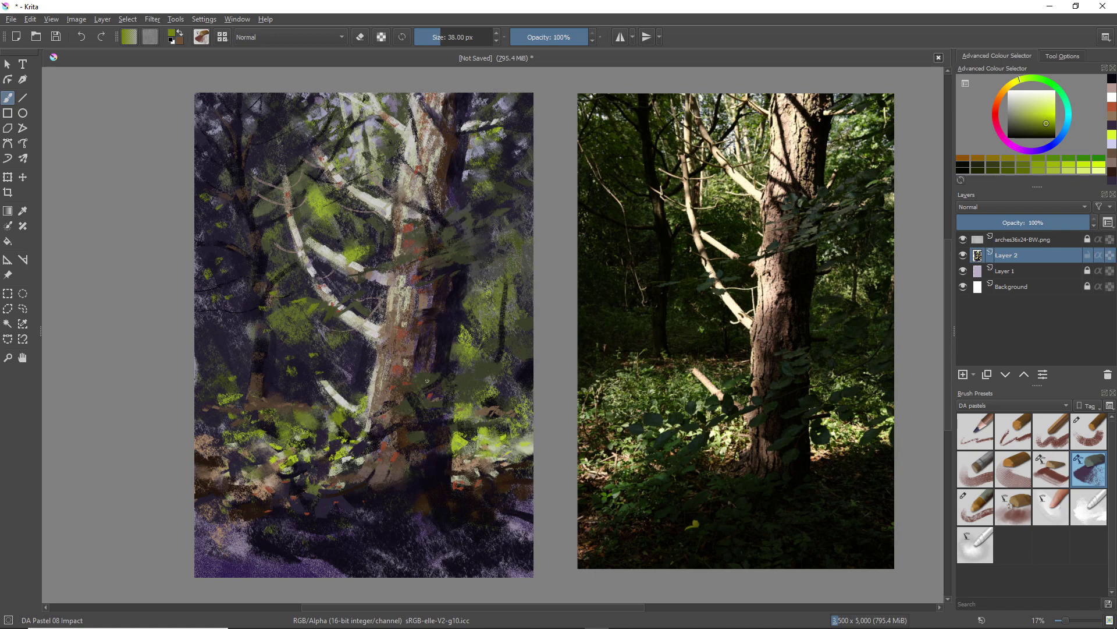
pyautogui.moveTo(427, 381); pyautogui.dragTo(435, 378)
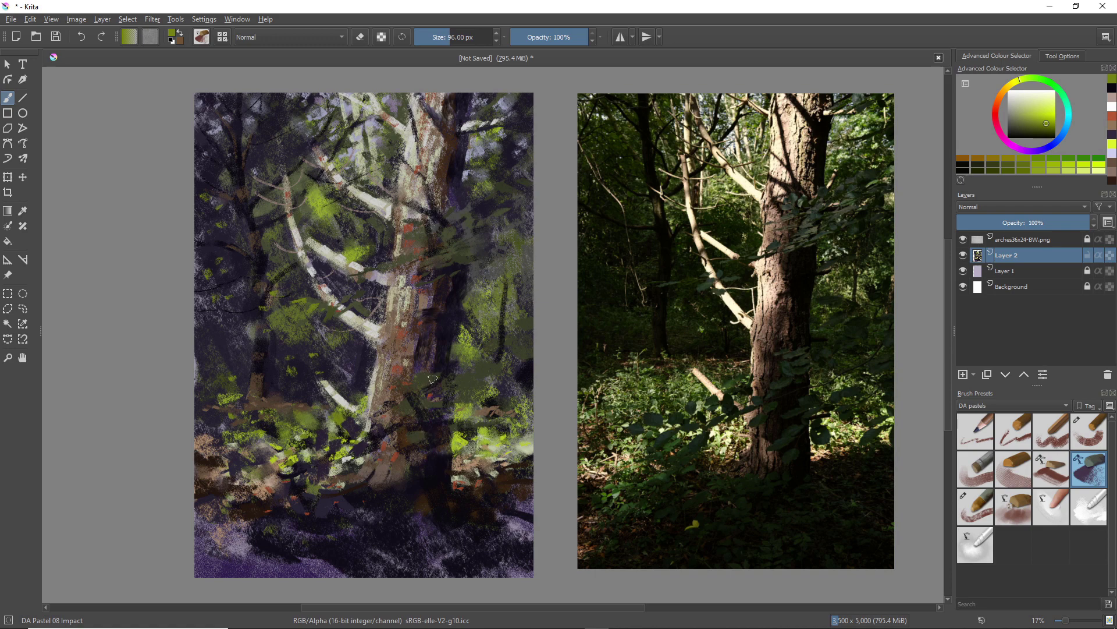
pyautogui.moveTo(432, 378); pyautogui.dragTo(436, 379)
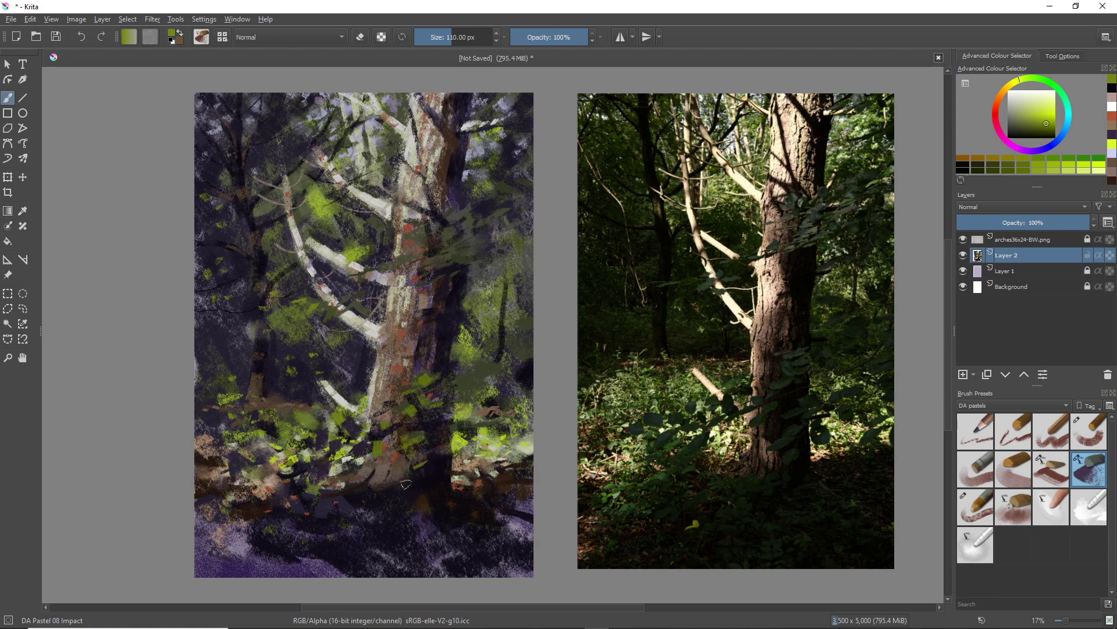
pyautogui.moveTo(419, 465); pyautogui.dragTo(414, 463)
# Sample the near-black violet at the trunk base and break up the bright undergrowth right of the trunk with dark strokes.
pyautogui.press('ctrl')
pyautogui.keyDown('ctrl'); pyautogui.click(442, 474); pyautogui.keyUp('ctrl')
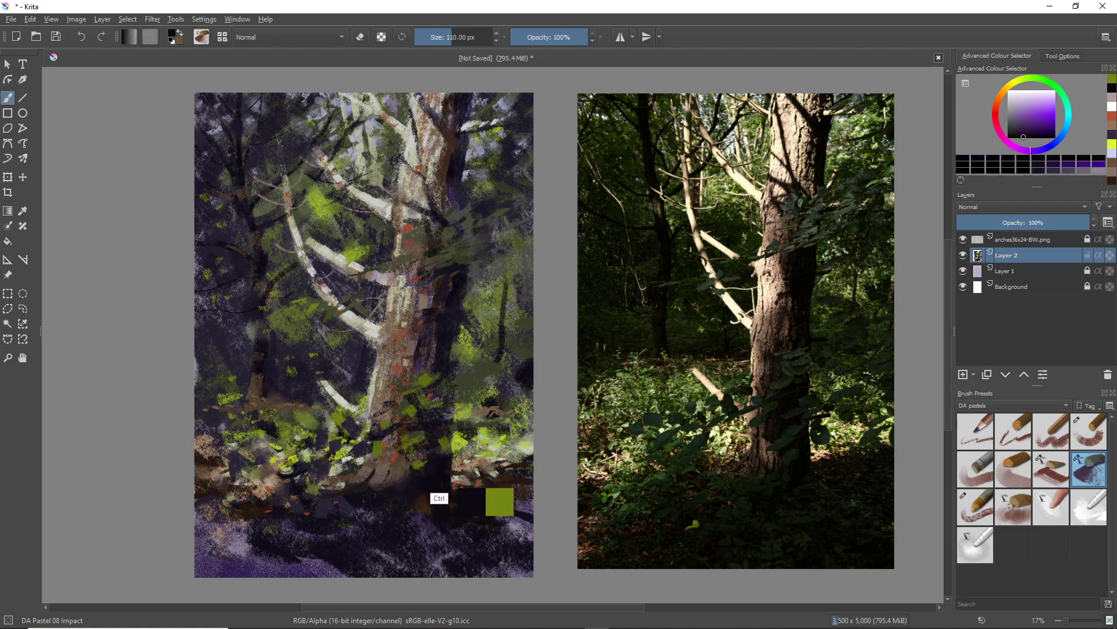
pyautogui.moveTo(464, 435)
pyautogui.mouseDown()
pyautogui.moveTo(451, 417)
pyautogui.moveTo(457, 425)
pyautogui.moveTo(470, 415)
pyautogui.mouseUp()
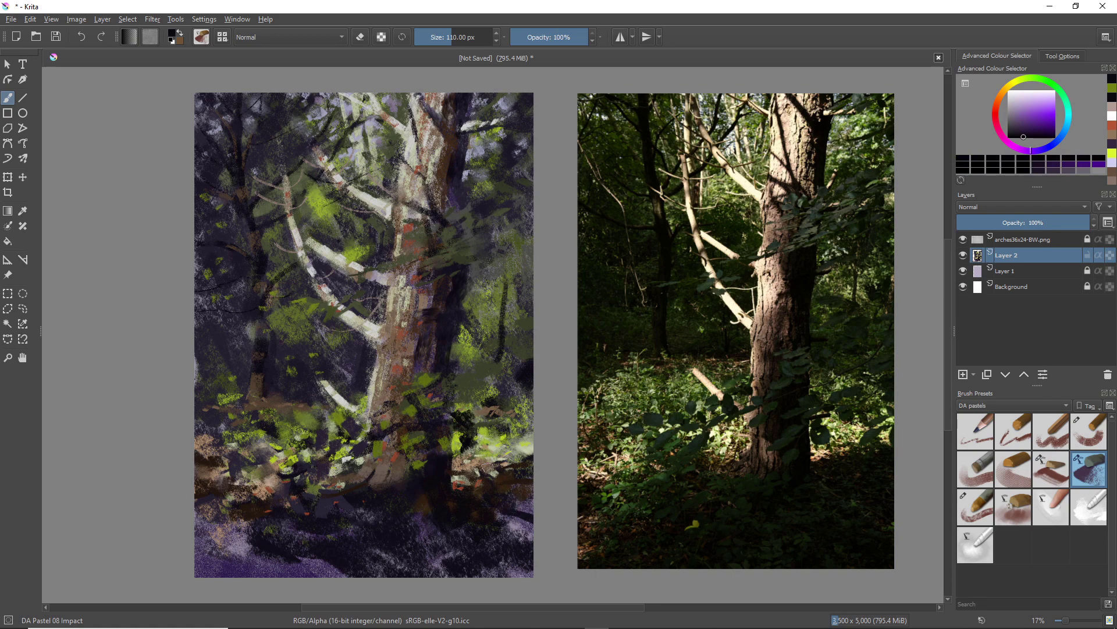
pyautogui.moveTo(495, 428); pyautogui.dragTo(486, 469)
pyautogui.moveTo(508, 400)
pyautogui.mouseDown()
pyautogui.moveTo(543, 417)
pyautogui.moveTo(536, 431)
pyautogui.moveTo(514, 413)
pyautogui.moveTo(530, 441)
pyautogui.mouseUp()
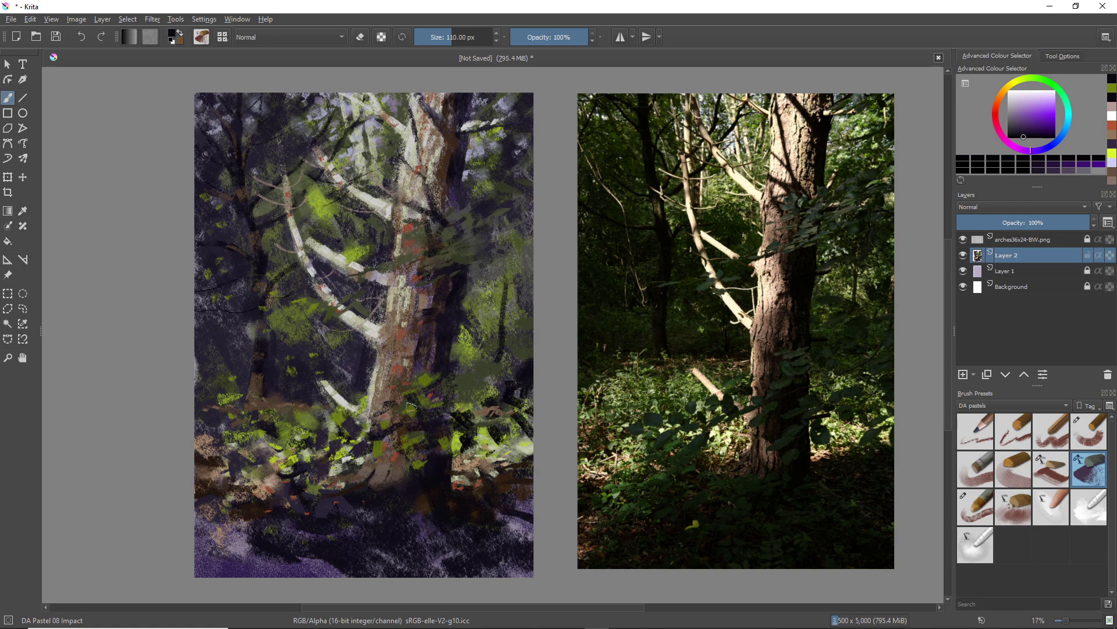
# Sample olive greens and bark brown from the painting to refine the lower trunk foliage, and dab olive leaves right of the upper trunk.
pyautogui.keyDown('ctrl'); pyautogui.click(425, 429); pyautogui.keyUp('ctrl')
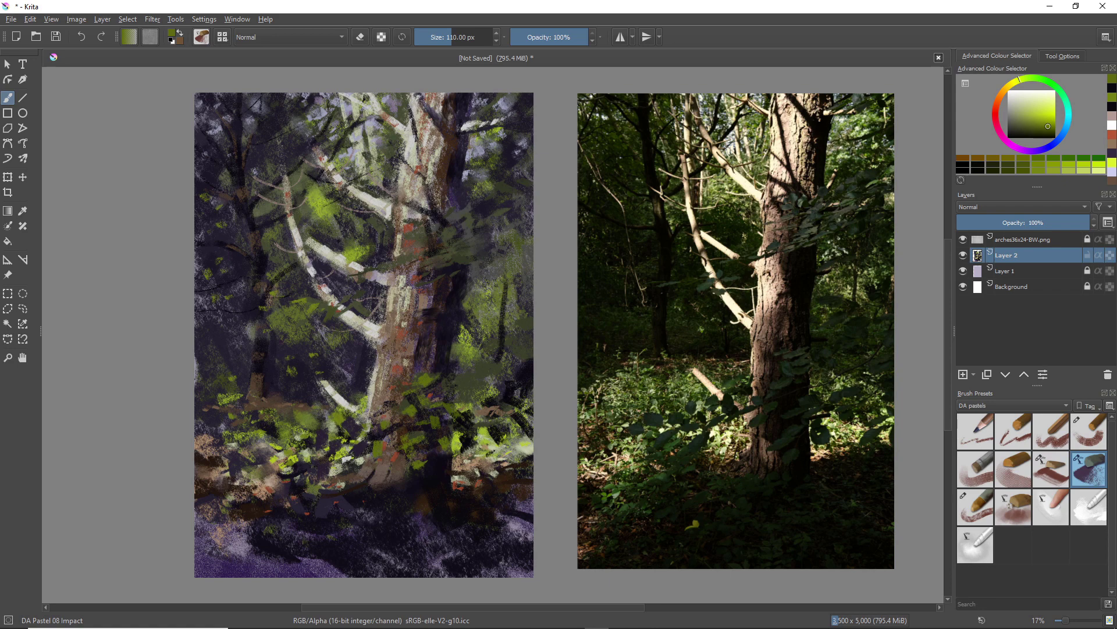
pyautogui.keyDown('ctrl'); pyautogui.click(402, 385); pyautogui.keyUp('ctrl')
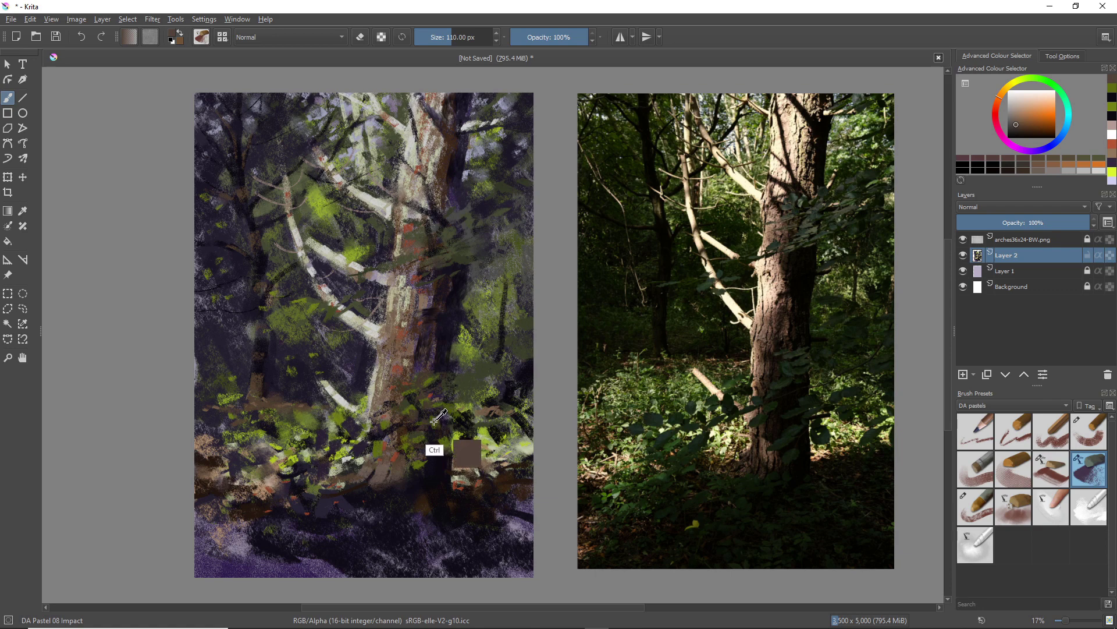
pyautogui.keyDown('ctrl'); pyautogui.click(435, 449); pyautogui.keyUp('ctrl')
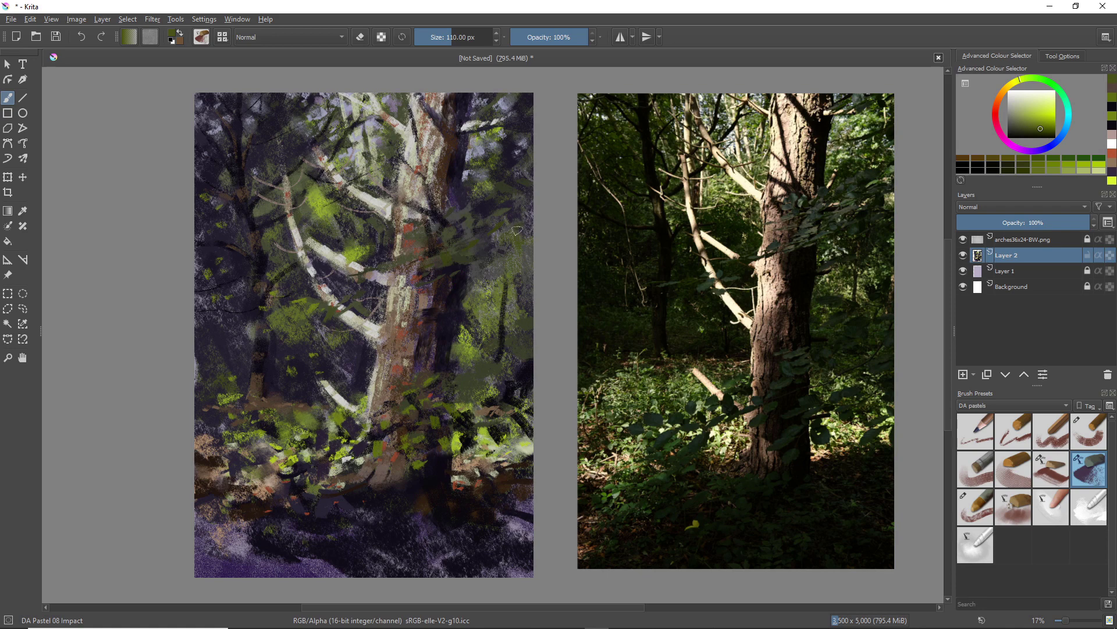
pyautogui.moveTo(510, 195); pyautogui.dragTo(497, 203)
# Add sampled dark violet-grey strokes to the foliage right of the trunk and dab sampled light olive leaves over it.
pyautogui.keyDown('ctrl'); pyautogui.click(354, 384); pyautogui.keyUp('ctrl')
pyautogui.moveTo(512, 387); pyautogui.dragTo(512, 402)
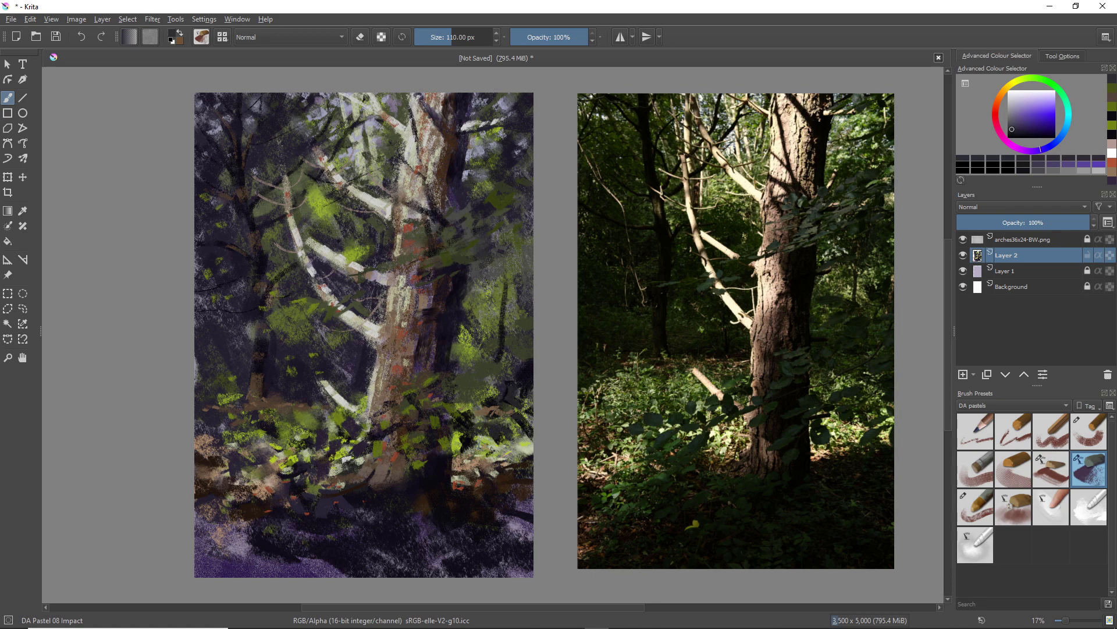
pyautogui.keyDown('ctrl'); pyautogui.click(463, 469); pyautogui.keyUp('ctrl')
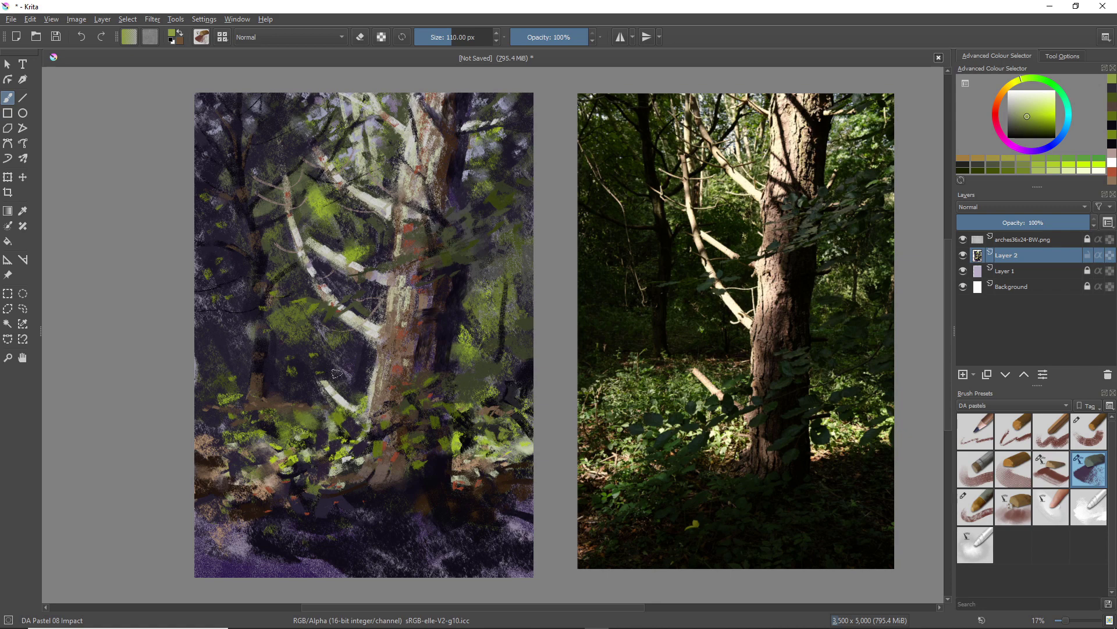
pyautogui.moveTo(419, 377)
pyautogui.mouseDown()
pyautogui.moveTo(462, 367)
pyautogui.moveTo(451, 376)
pyautogui.moveTo(438, 358)
pyautogui.moveTo(461, 384)
pyautogui.mouseUp()
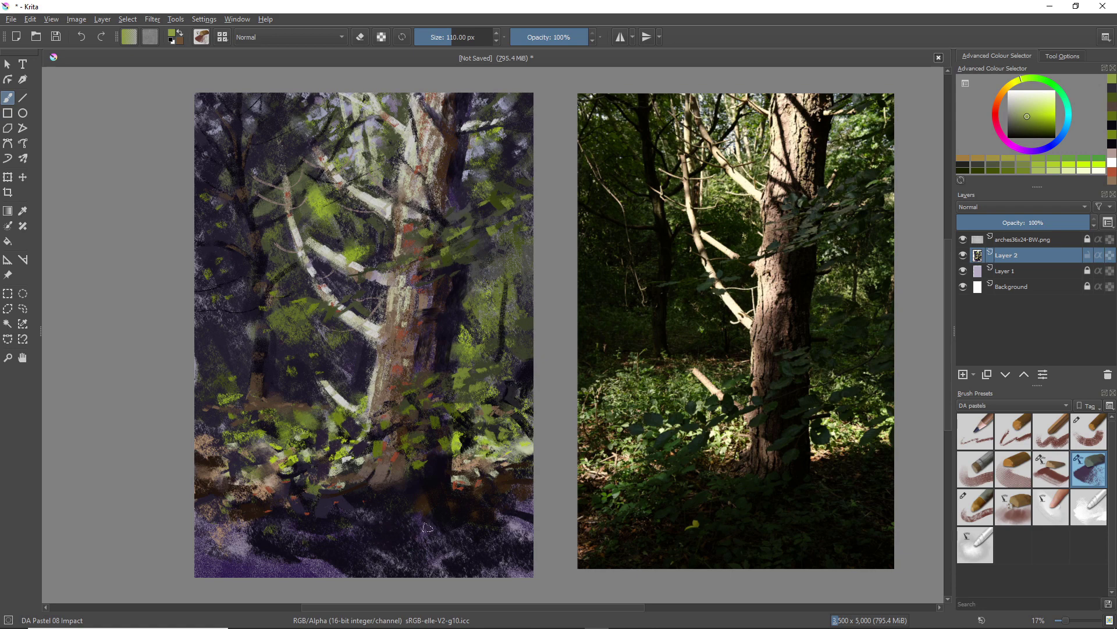
# Darken the green to a deep olive, enlarge the brush to 281 px and dab leafy undergrowth across the dark foreground.
pyautogui.rightClick(378, 451)
pyautogui.click(369, 451)
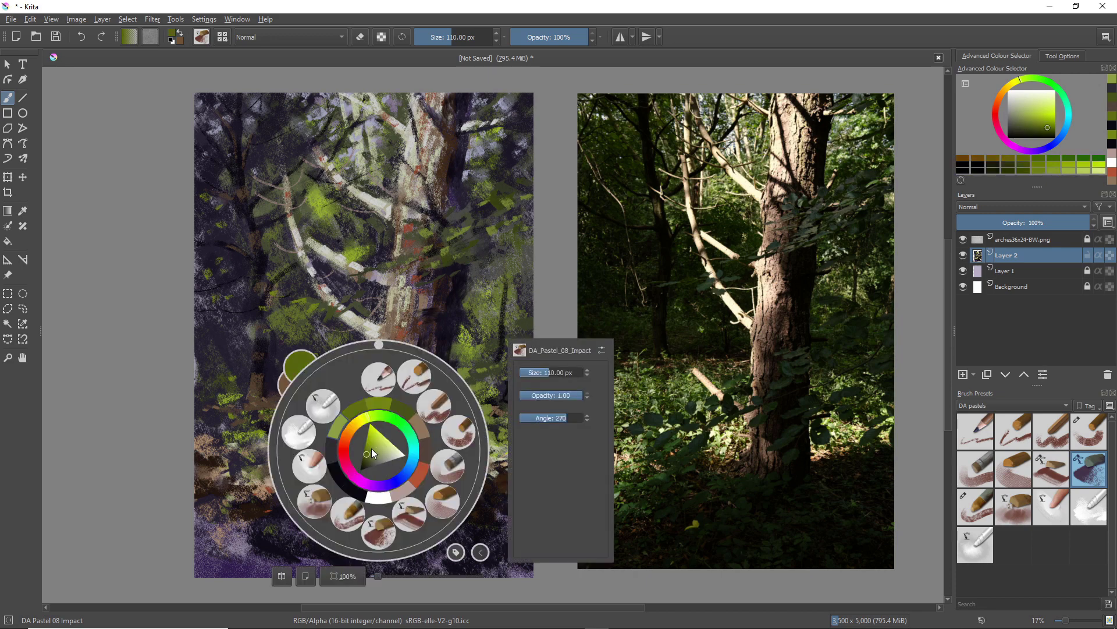
pyautogui.click(371, 448)
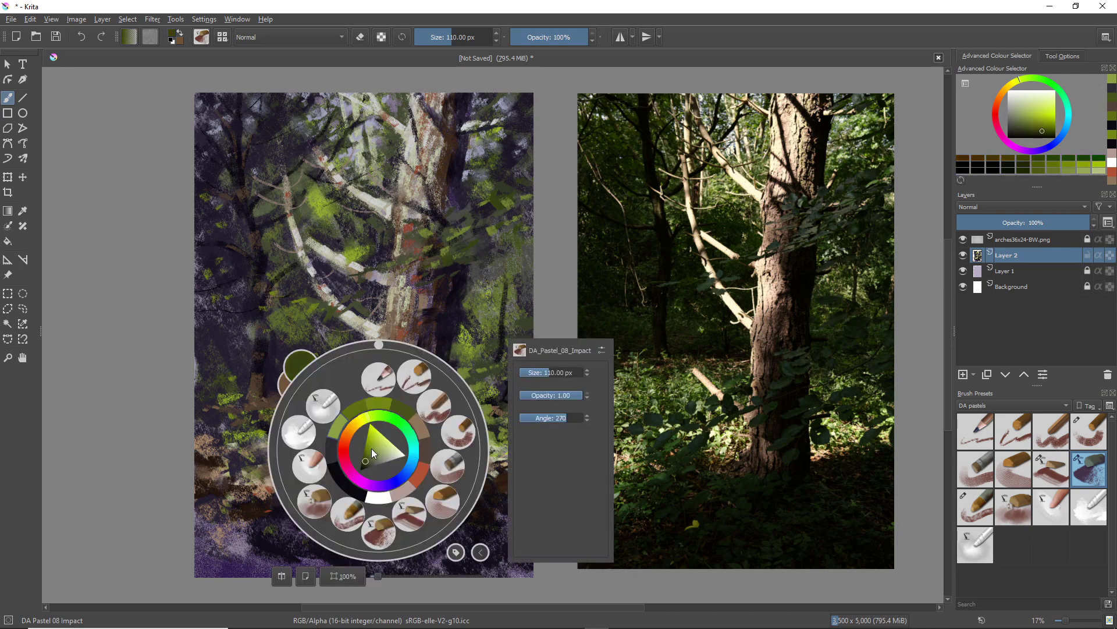
pyautogui.click(224, 425)
pyautogui.press(']')
pyautogui.press(']')
pyautogui.press(']')
pyautogui.press(']')
pyautogui.press(']')
pyautogui.press(']')
pyautogui.press(']')
pyautogui.press(']')
pyautogui.press(']')
pyautogui.press(']')
pyautogui.press(']')
pyautogui.press(']')
pyautogui.press(']')
pyautogui.press(']')
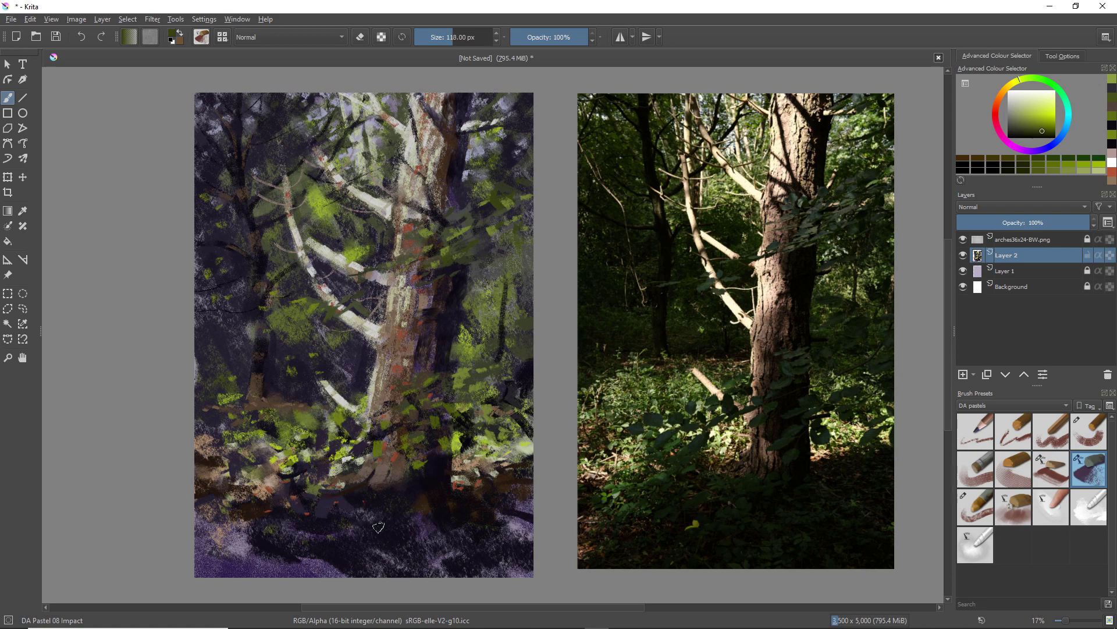
pyautogui.moveTo(409, 524)
pyautogui.mouseDown()
pyautogui.moveTo(442, 548)
pyautogui.moveTo(460, 519)
pyautogui.moveTo(515, 516)
pyautogui.mouseUp()
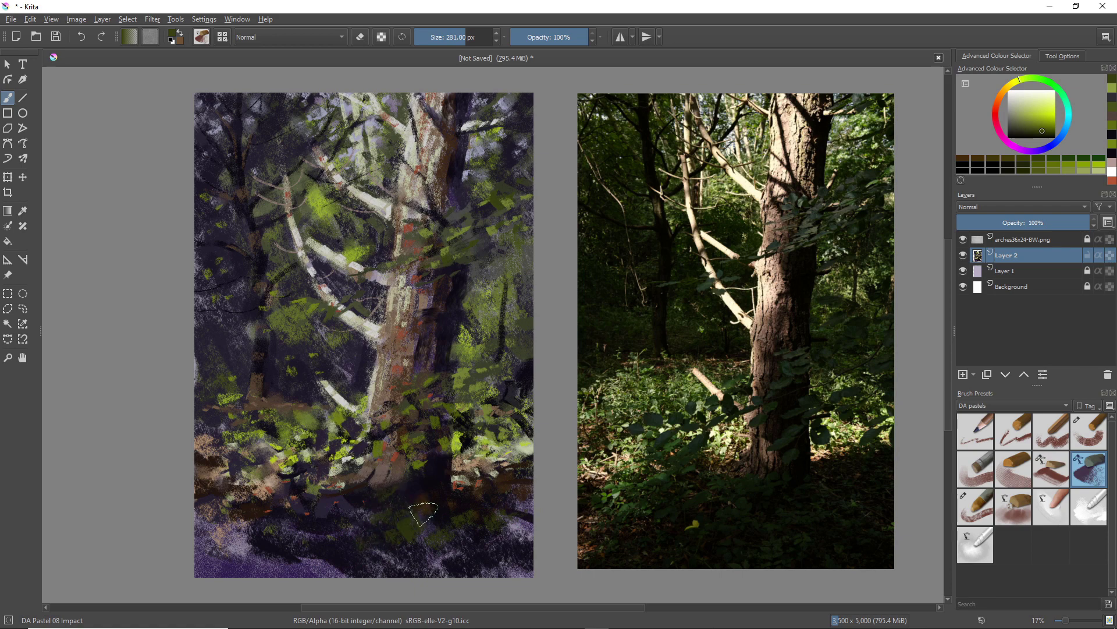
pyautogui.moveTo(287, 544); pyautogui.dragTo(314, 520)
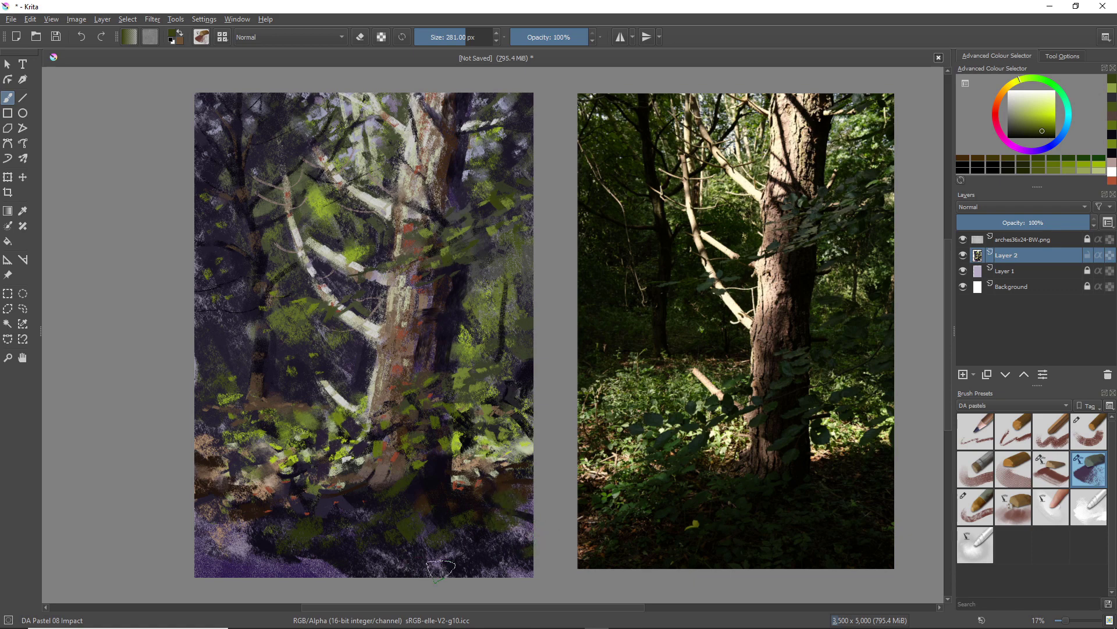
pyautogui.moveTo(447, 558)
pyautogui.mouseDown()
pyautogui.moveTo(427, 570)
pyautogui.moveTo(450, 589)
pyautogui.moveTo(478, 564)
pyautogui.mouseUp()
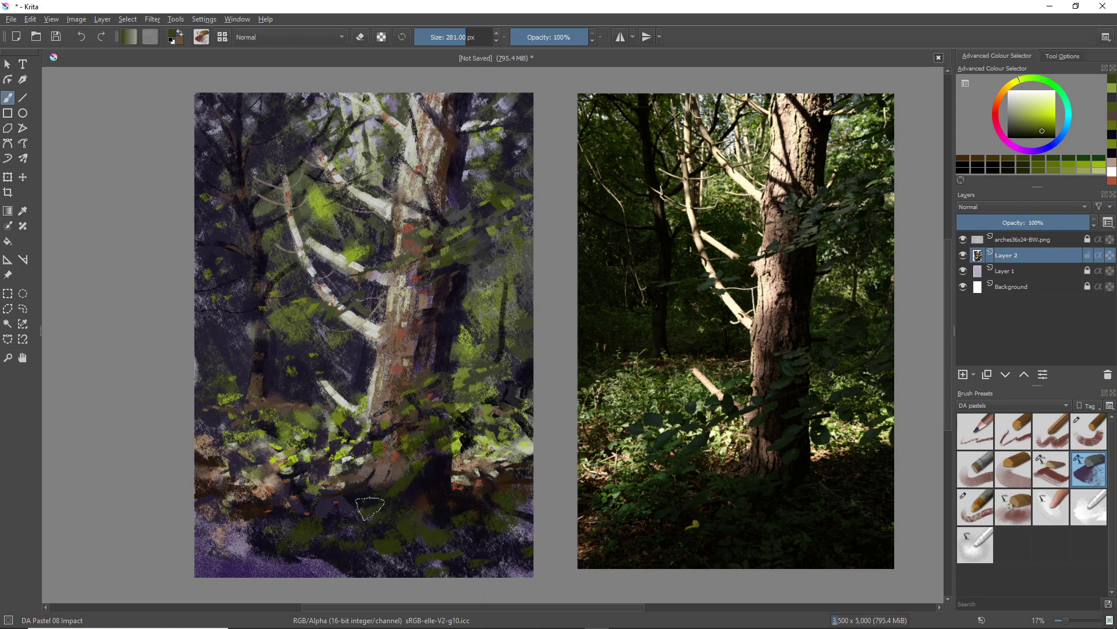
# Sample the near-black violet below the trunk and stroke it over the dark foreground, reducing the brush to 165 px for the lower-left corner.
pyautogui.press('ctrl')
pyautogui.keyDown('ctrl'); pyautogui.click(442, 512); pyautogui.keyUp('ctrl')
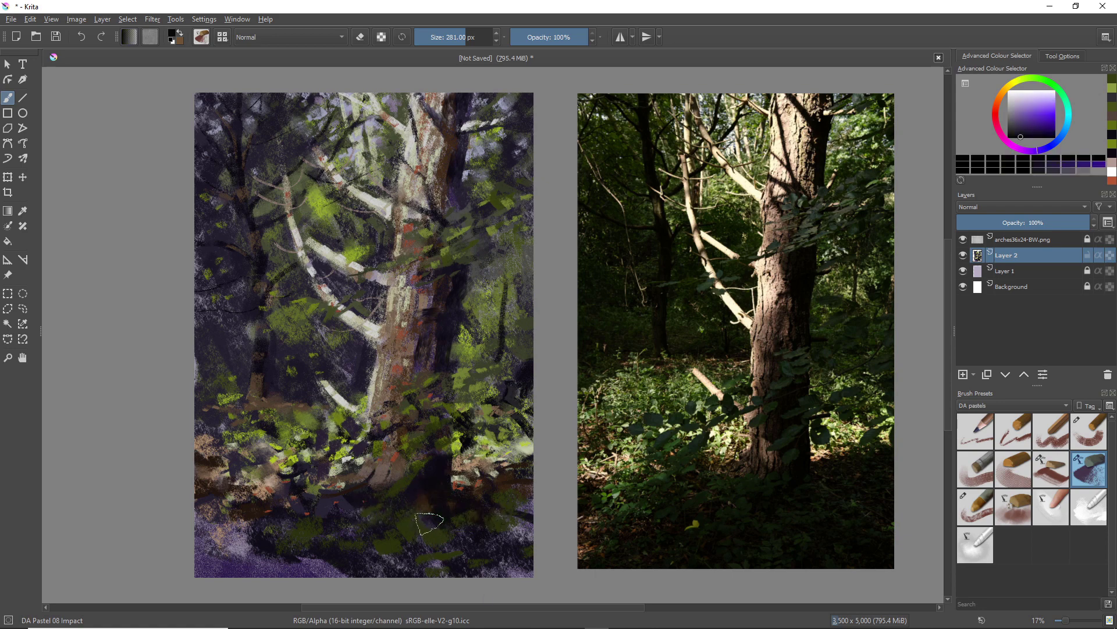
pyautogui.moveTo(422, 540); pyautogui.dragTo(429, 548)
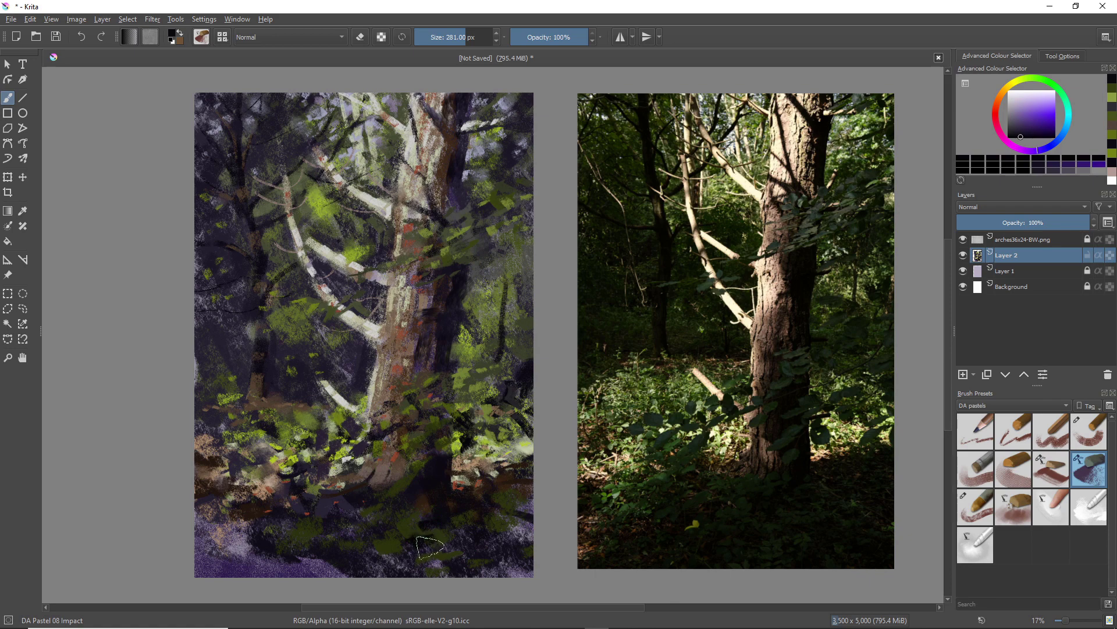
pyautogui.press('[')
pyautogui.press('[')
pyautogui.press('[')
pyautogui.press('[')
pyautogui.press('[')
pyautogui.press('[')
pyautogui.press('[')
pyautogui.press('[')
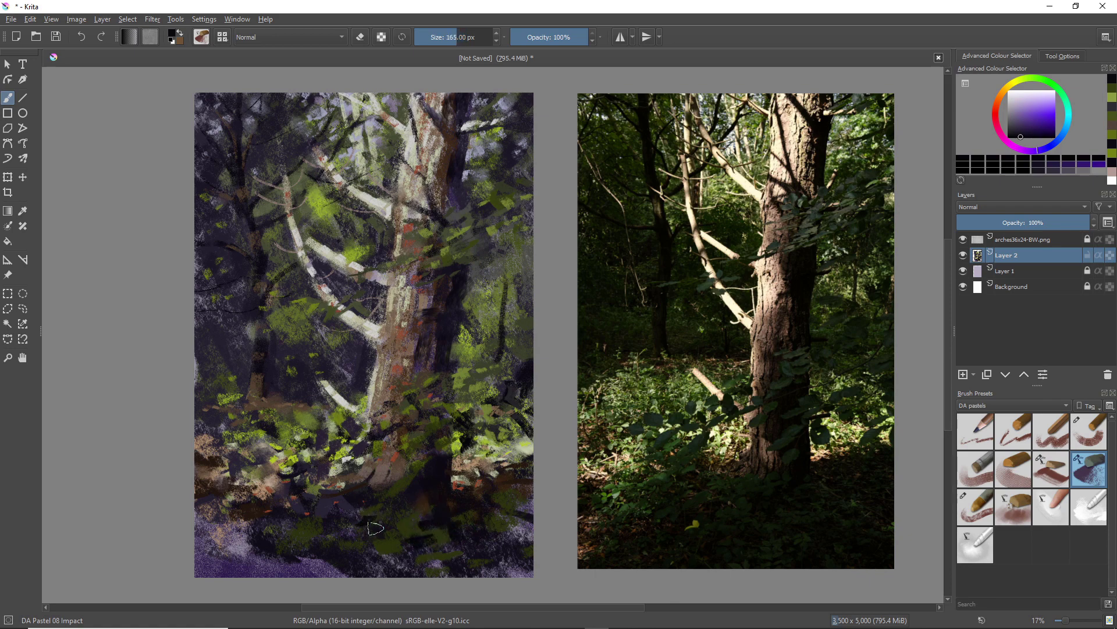
pyautogui.moveTo(367, 530)
pyautogui.mouseDown()
pyautogui.moveTo(312, 554)
pyautogui.moveTo(328, 559)
pyautogui.moveTo(314, 550)
pyautogui.moveTo(279, 573)
pyautogui.moveTo(308, 563)
pyautogui.moveTo(311, 575)
pyautogui.moveTo(329, 574)
pyautogui.moveTo(322, 563)
pyautogui.moveTo(300, 575)
pyautogui.moveTo(280, 554)
pyautogui.moveTo(250, 575)
pyautogui.moveTo(276, 554)
pyautogui.moveTo(232, 554)
pyautogui.mouseUp()
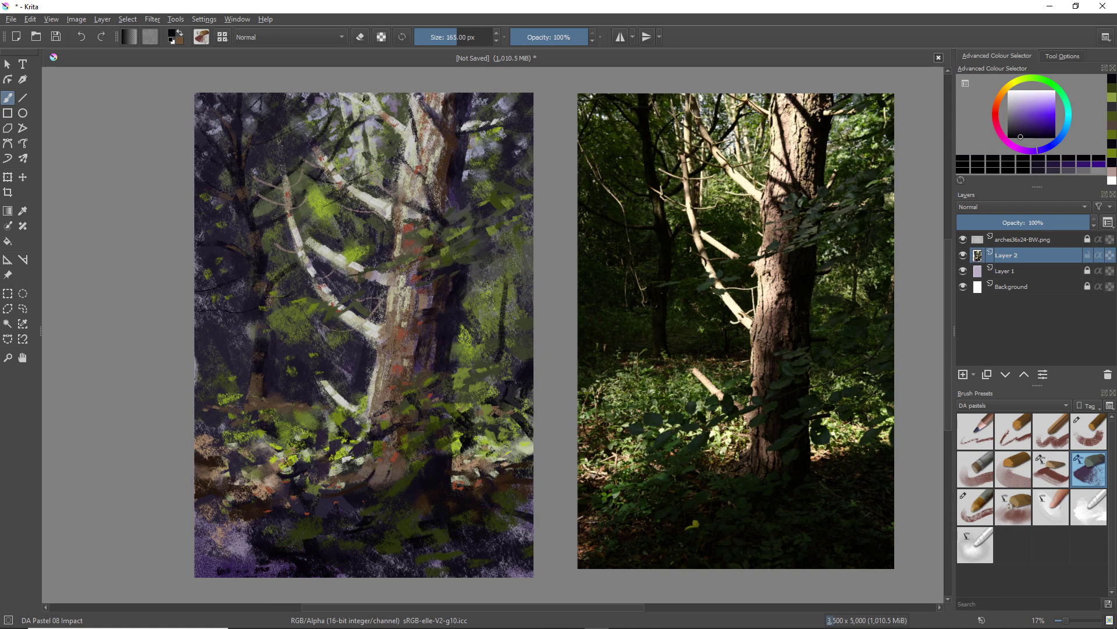
# Dab sampled olive leaves over the left foreground and highlight them with a brighter yellow-green, reducing the brush to 90 px.
pyautogui.keyDown('ctrl'); pyautogui.click(294, 488); pyautogui.keyUp('ctrl')
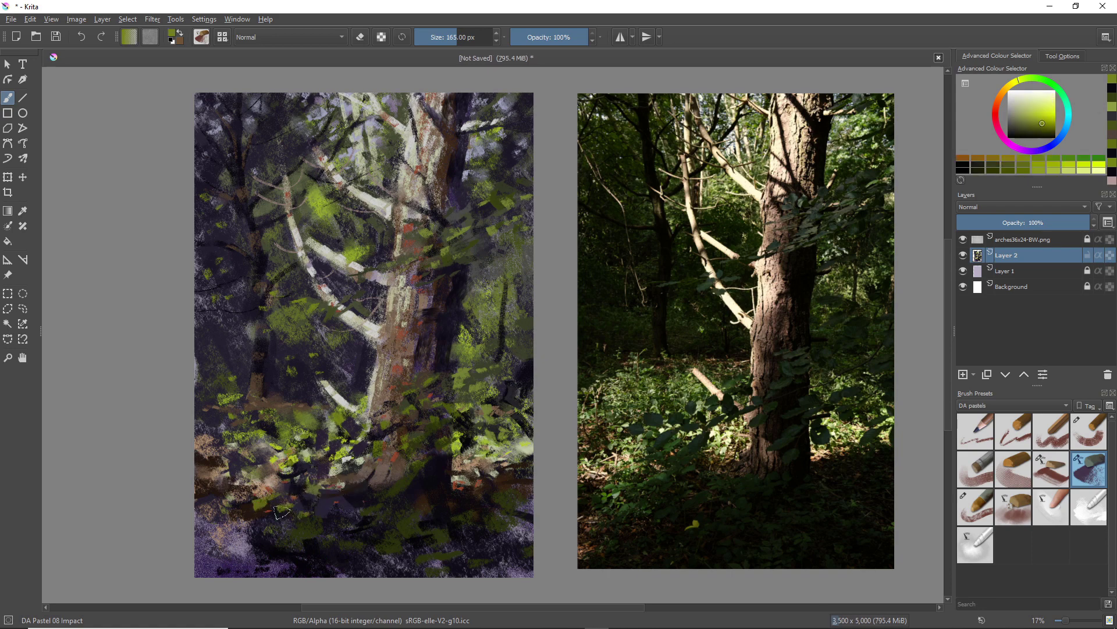
pyautogui.moveTo(281, 512)
pyautogui.mouseDown()
pyautogui.moveTo(207, 516)
pyautogui.moveTo(212, 498)
pyautogui.moveTo(232, 498)
pyautogui.moveTo(236, 526)
pyautogui.moveTo(266, 531)
pyautogui.mouseUp()
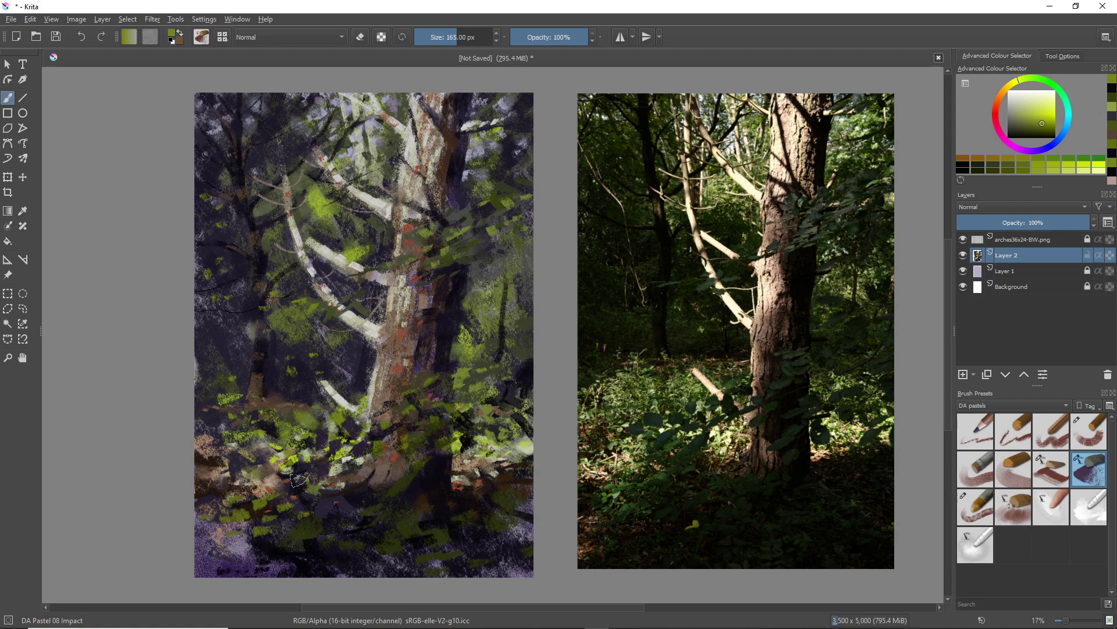
pyautogui.rightClick(298, 449)
pyautogui.click(294, 435)
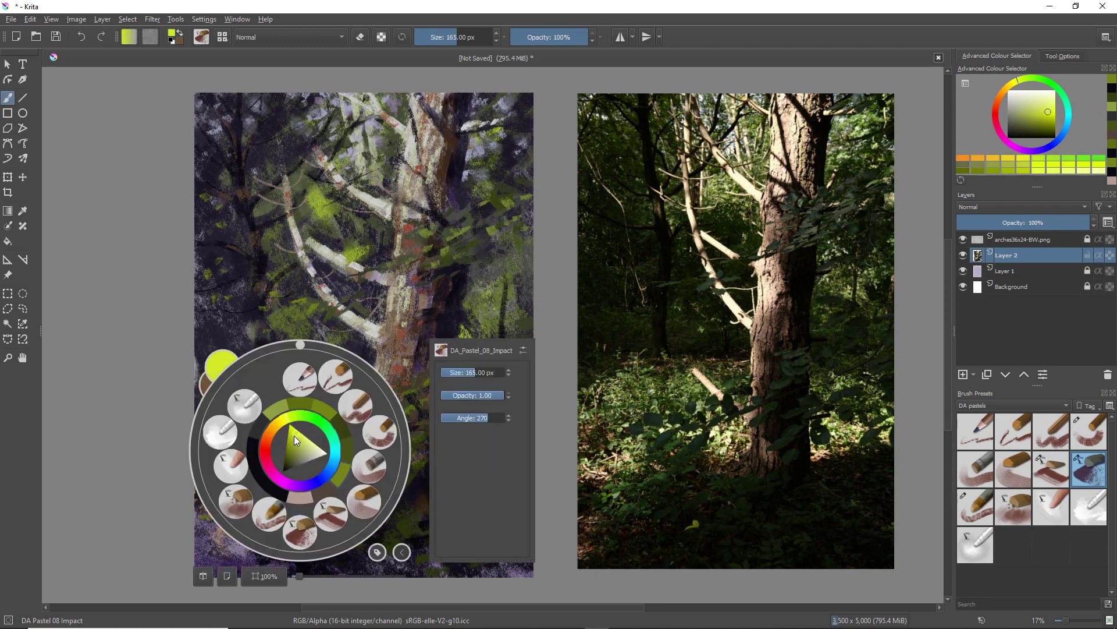
pyautogui.click(166, 432)
pyautogui.moveTo(280, 508); pyautogui.dragTo(287, 507)
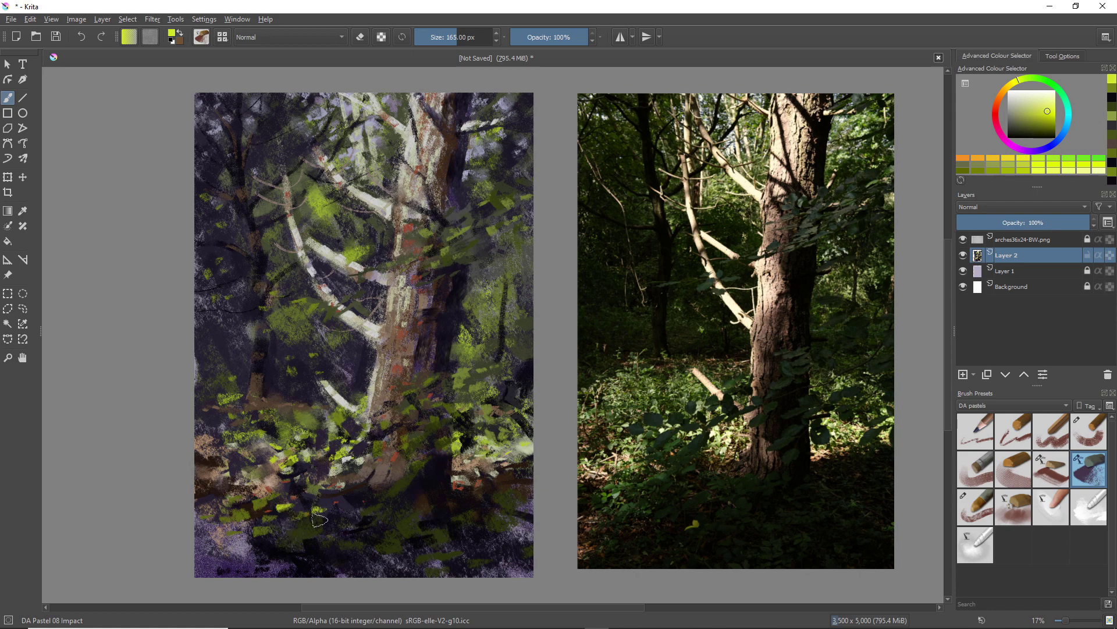
pyautogui.click(262, 531)
pyautogui.press('[')
pyautogui.press('[')
pyautogui.press('[')
pyautogui.press('[')
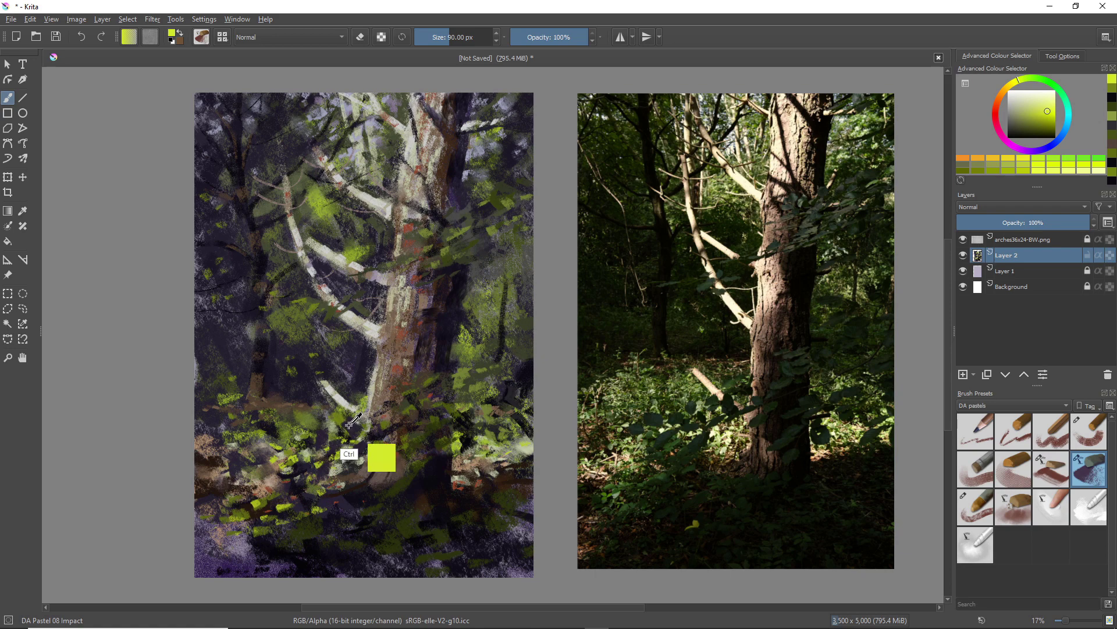
# Sample dark violet and break up the bright undergrowth left of the trunk base, enlarging the brush to 126 px.
pyautogui.keyDown('ctrl'); pyautogui.click(350, 456); pyautogui.keyUp('ctrl')
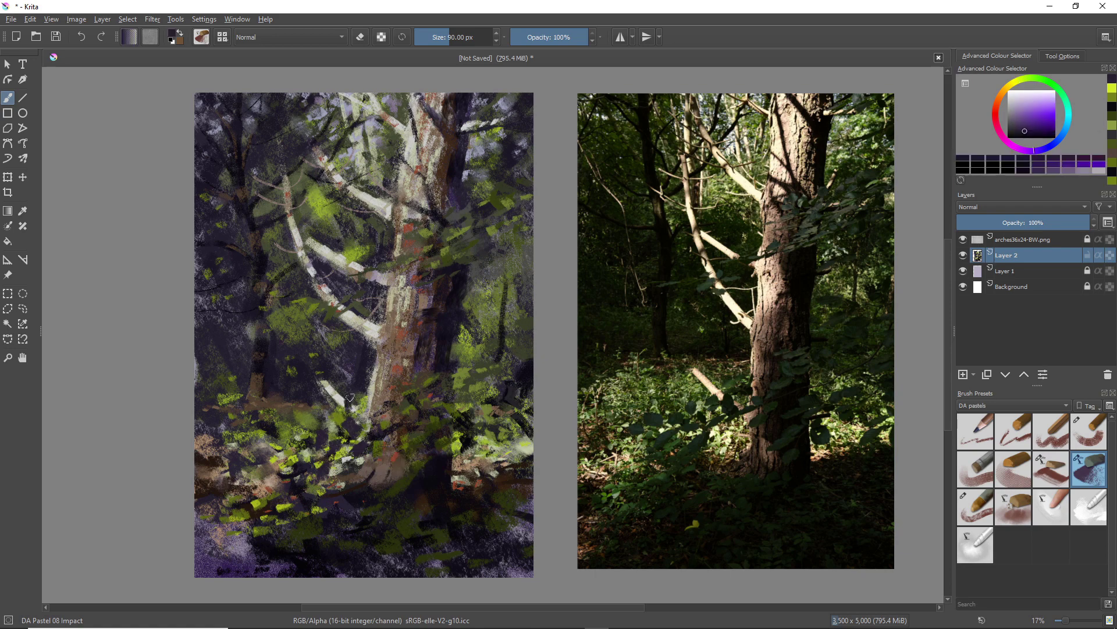
pyautogui.moveTo(326, 432)
pyautogui.mouseDown()
pyautogui.moveTo(349, 429)
pyautogui.moveTo(311, 464)
pyautogui.moveTo(301, 459)
pyautogui.moveTo(304, 426)
pyautogui.moveTo(311, 450)
pyautogui.mouseUp()
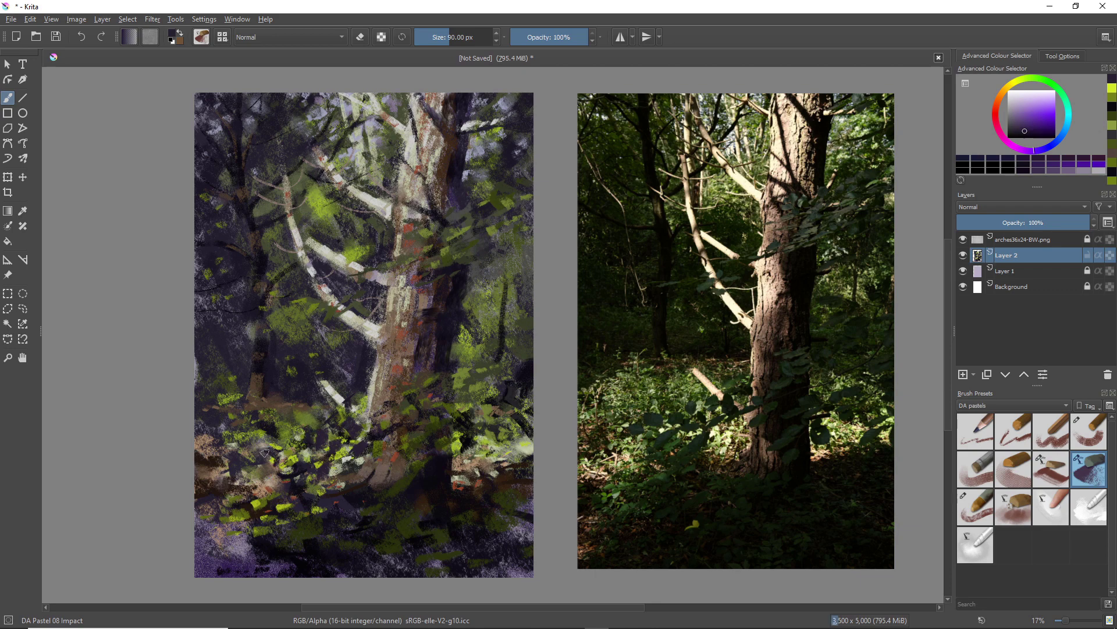
pyautogui.press(']')
pyautogui.press(']')
pyautogui.press(']')
pyautogui.press(']')
pyautogui.press(']')
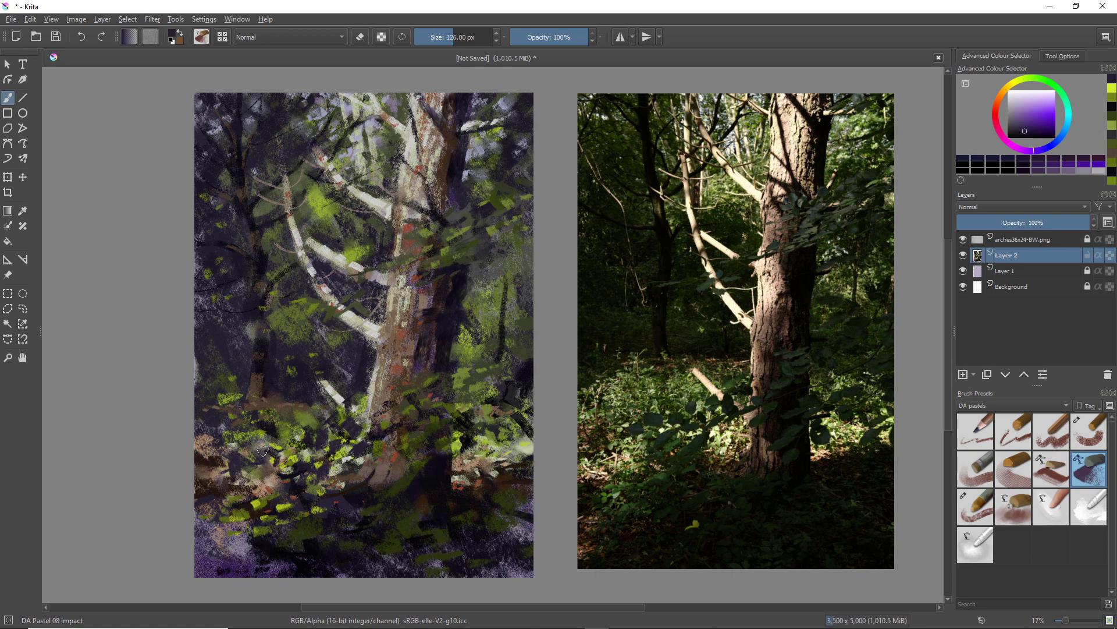
pyautogui.moveTo(264, 454); pyautogui.dragTo(282, 472)
# Sample the pinkish brown from the ground at the left edge and dab fallen leaves across the foreground with the 126 px brush.
pyautogui.keyDown('ctrl'); pyautogui.click(220, 475); pyautogui.keyUp('ctrl')
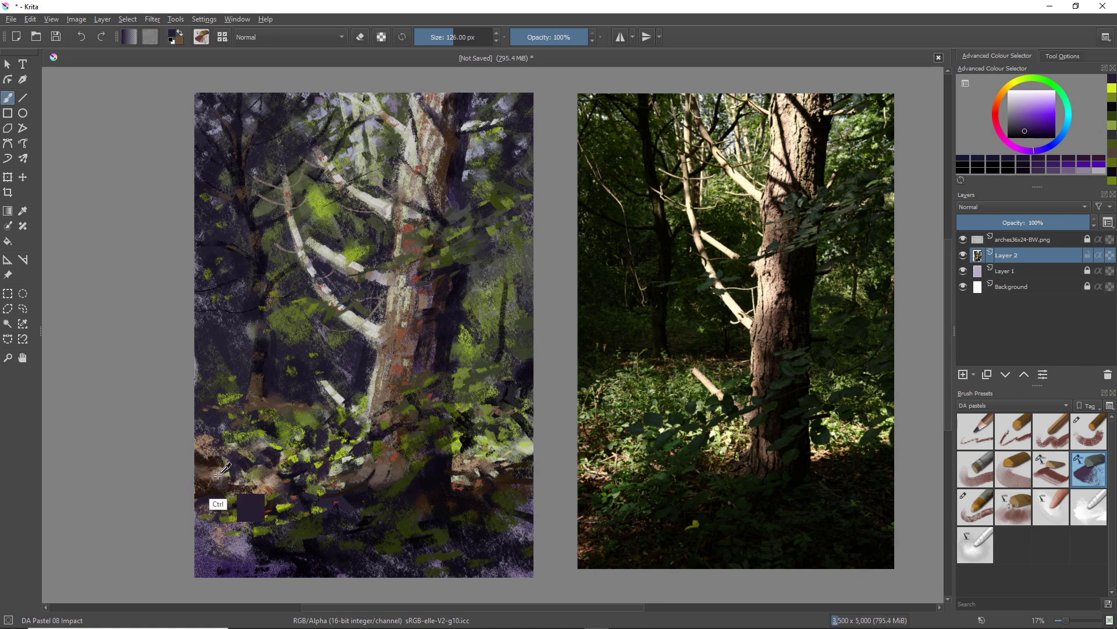
pyautogui.keyDown('ctrl'); pyautogui.click(218, 475); pyautogui.keyUp('ctrl')
pyautogui.moveTo(251, 514); pyautogui.dragTo(274, 529)
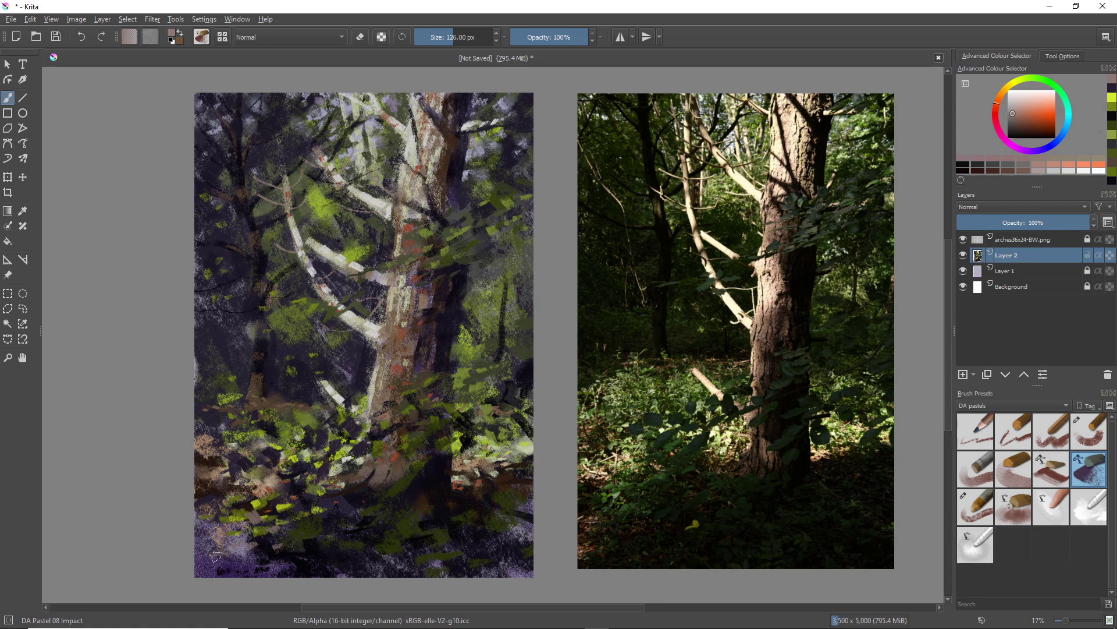
pyautogui.moveTo(348, 530); pyautogui.dragTo(361, 534)
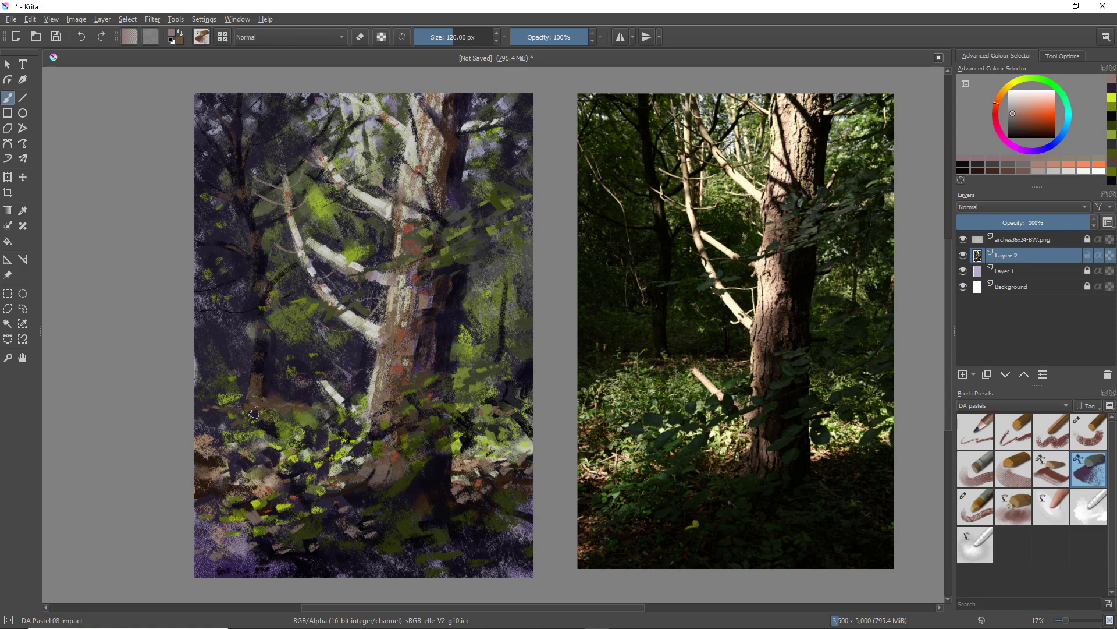
# Sign the painting with the artist's name in its lower-left corner, using the DA Pastel 02 Wibbly lines brush at 68 px in pale pinkish grey.
pyautogui.keyDown('shift'); pyautogui.moveTo(271, 465); pyautogui.dragTo(253, 459); pyautogui.keyUp('shift')
pyautogui.rightClick(224, 452)
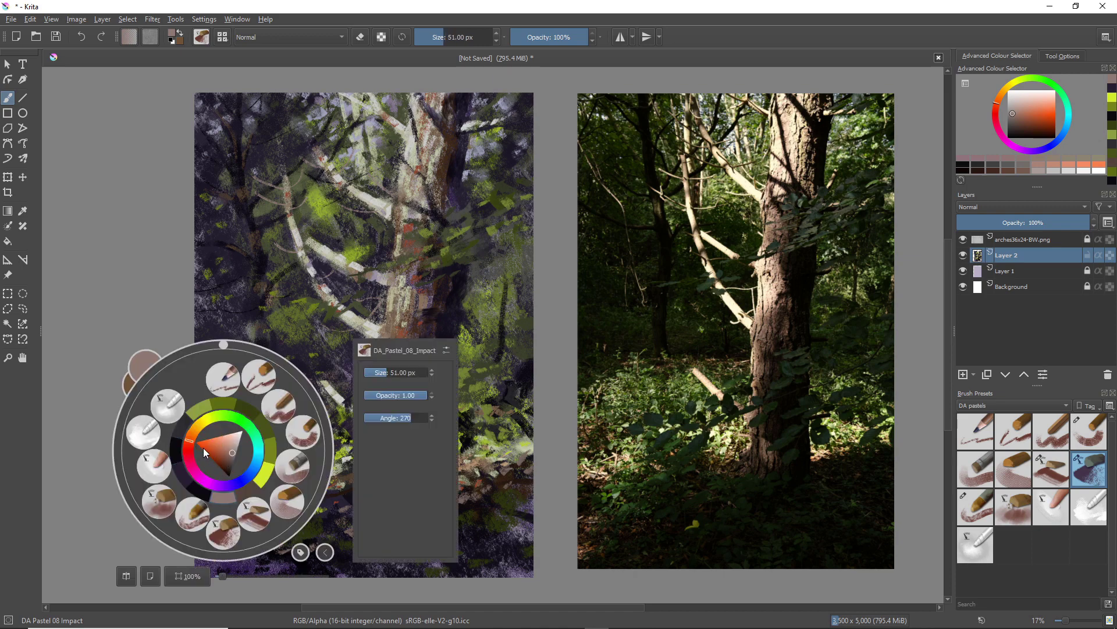
pyautogui.click(260, 375)
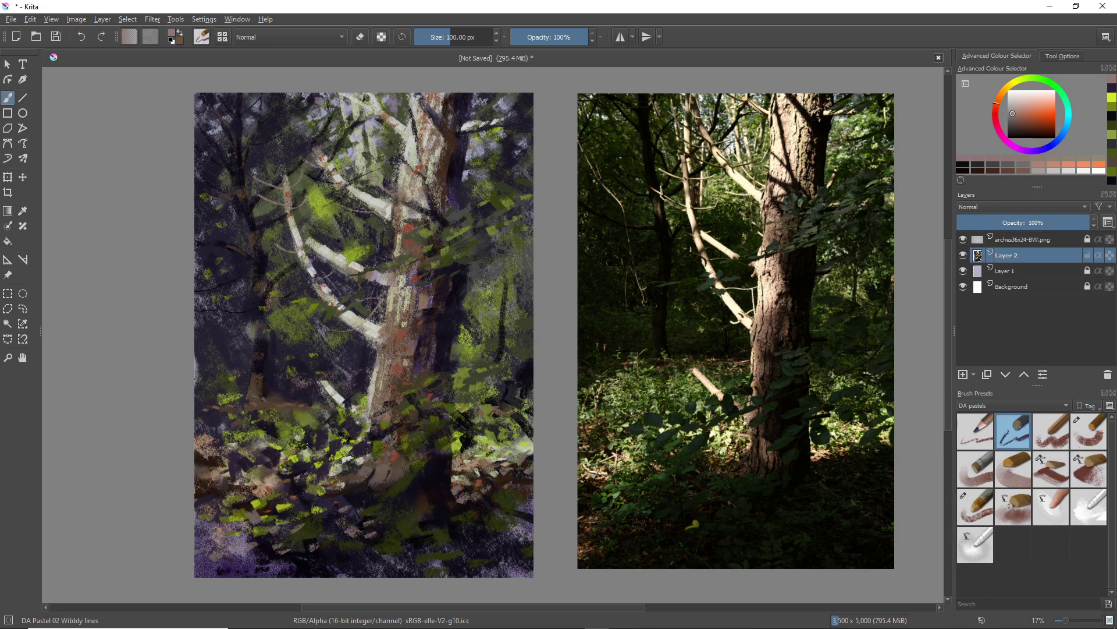
pyautogui.press('[')
pyautogui.moveTo(235, 542)
pyautogui.mouseDown()
pyautogui.moveTo(280, 481)
pyautogui.moveTo(294, 507)
pyautogui.moveTo(276, 506)
pyautogui.moveTo(292, 462)
pyautogui.mouseUp()
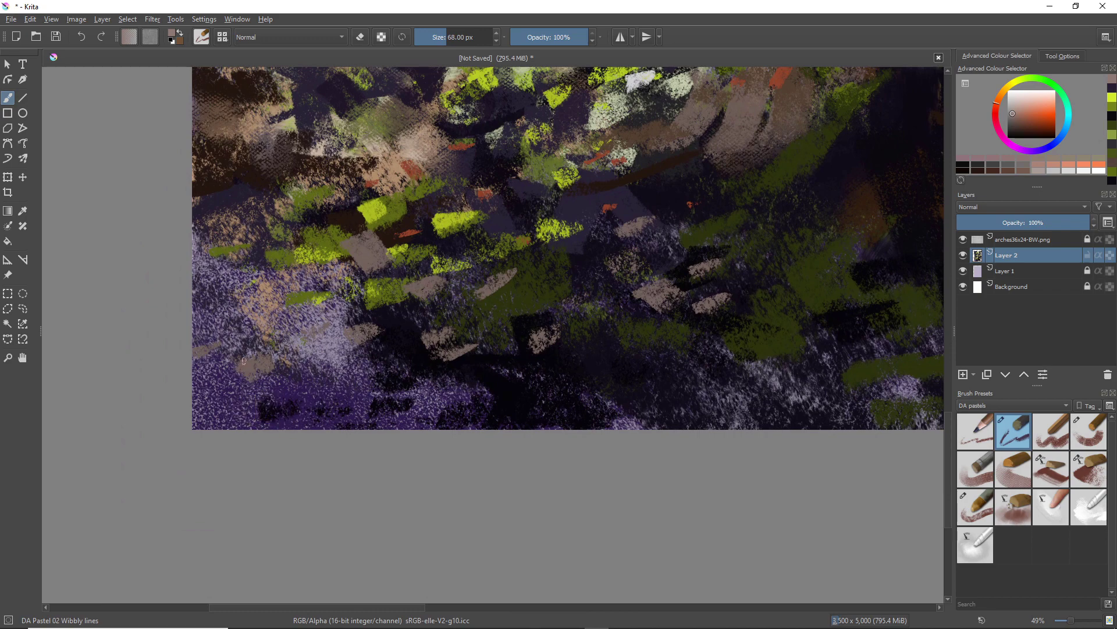
pyautogui.rightClick(244, 361)
pyautogui.click(244, 355)
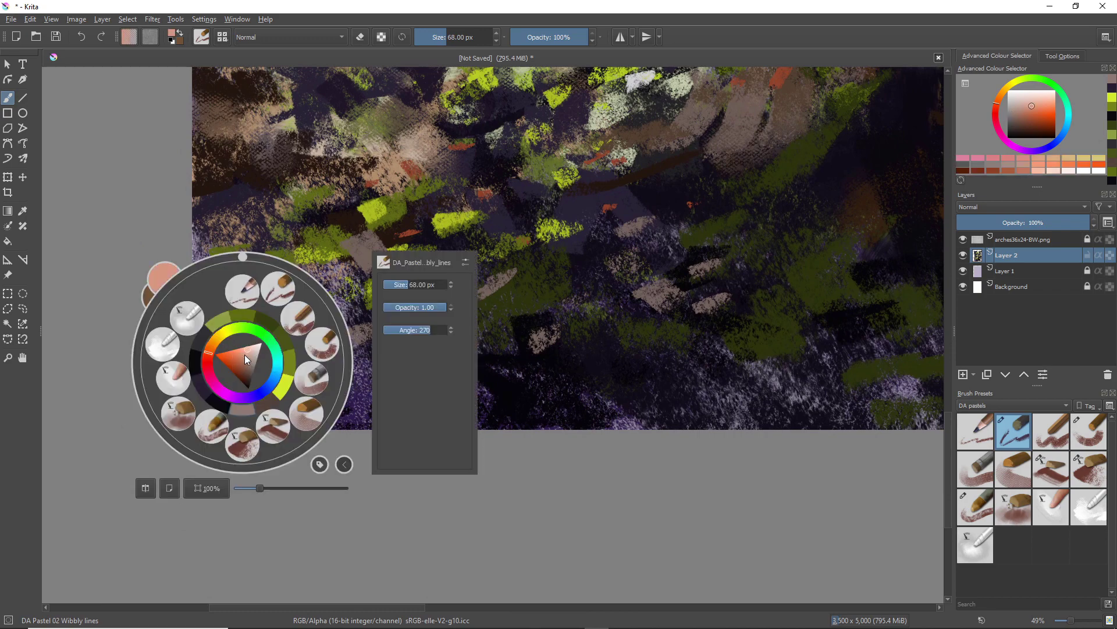
pyautogui.moveTo(247, 349); pyautogui.dragTo(258, 353)
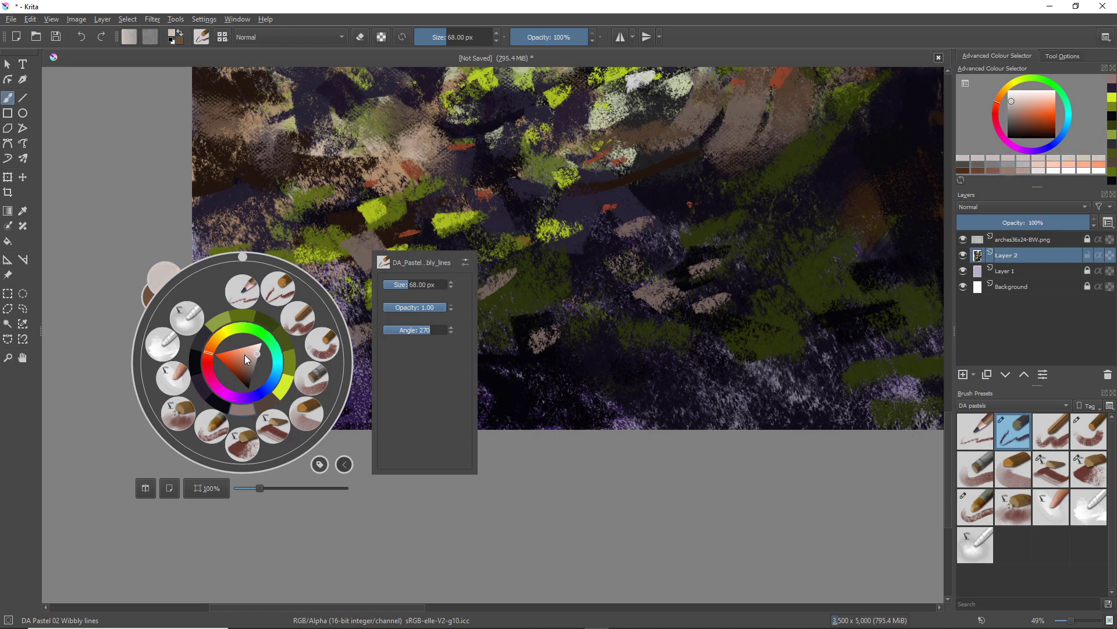
pyautogui.click(143, 334)
pyautogui.click(228, 380)
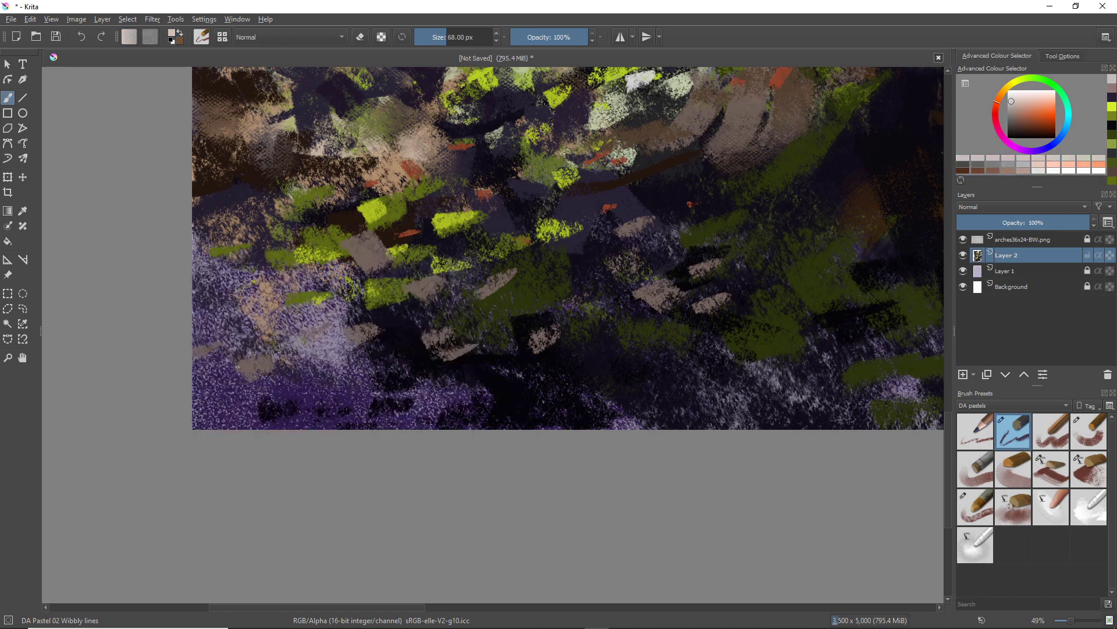
pyautogui.moveTo(237, 380)
pyautogui.mouseDown()
pyautogui.moveTo(265, 378)
pyautogui.moveTo(266, 393)
pyautogui.moveTo(284, 374)
pyautogui.moveTo(290, 394)
pyautogui.moveTo(319, 386)
pyautogui.moveTo(326, 369)
pyautogui.moveTo(366, 393)
pyautogui.mouseUp()
pyautogui.moveTo(349, 376); pyautogui.dragTo(377, 373)
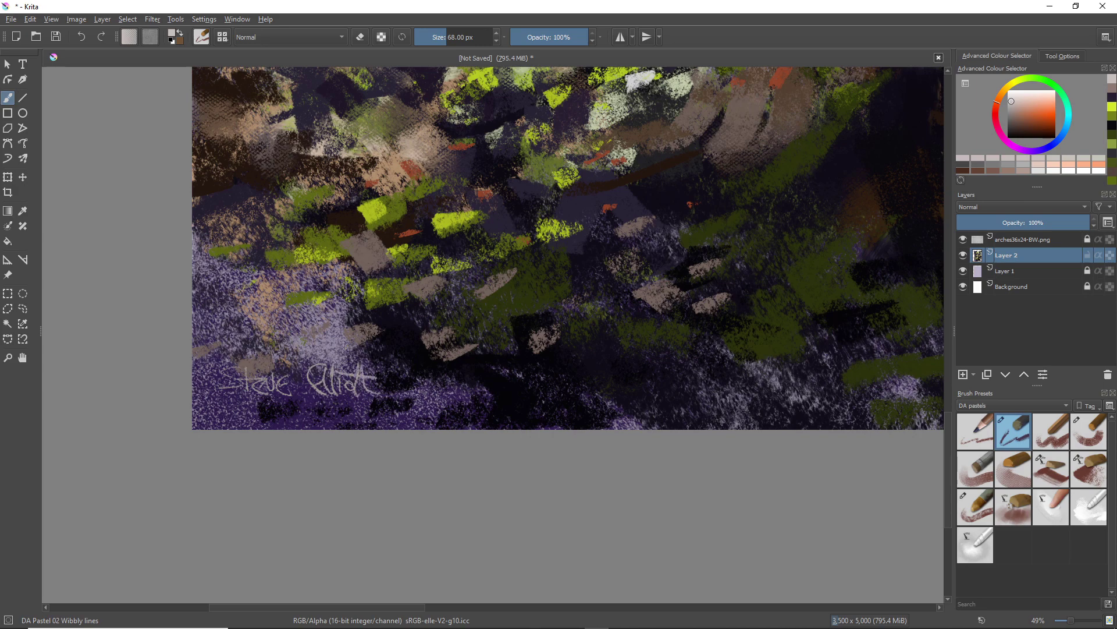
# Examine the whole signed painting side by side with the reference photo, dismissing the Express Menu that covers it.
pyautogui.scroll(-4, 408, 349)
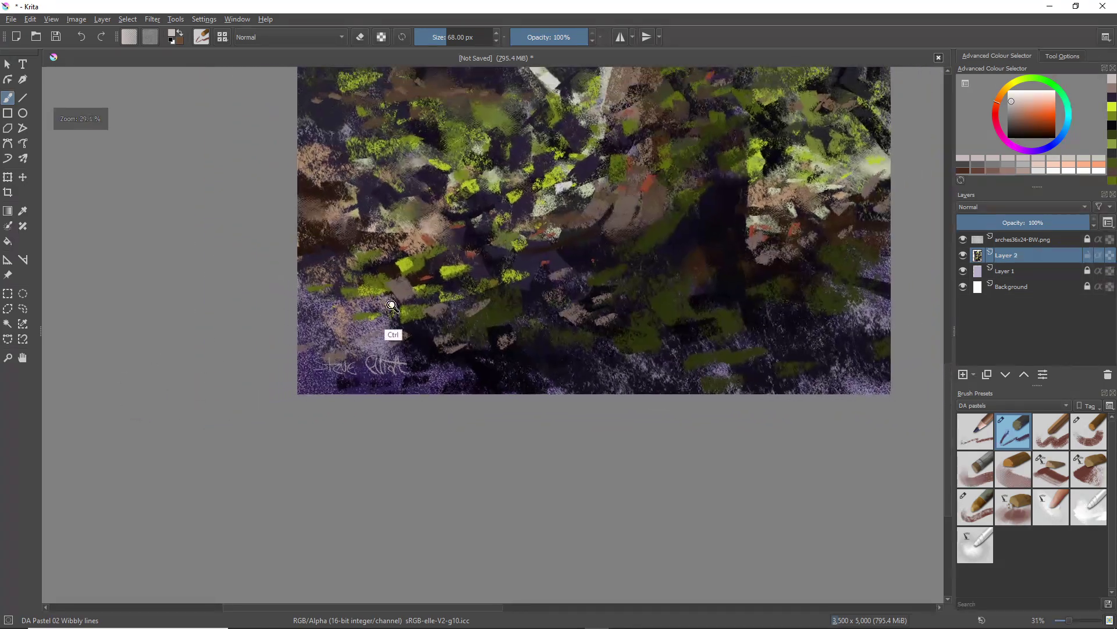
pyautogui.scroll(-6, 392, 305)
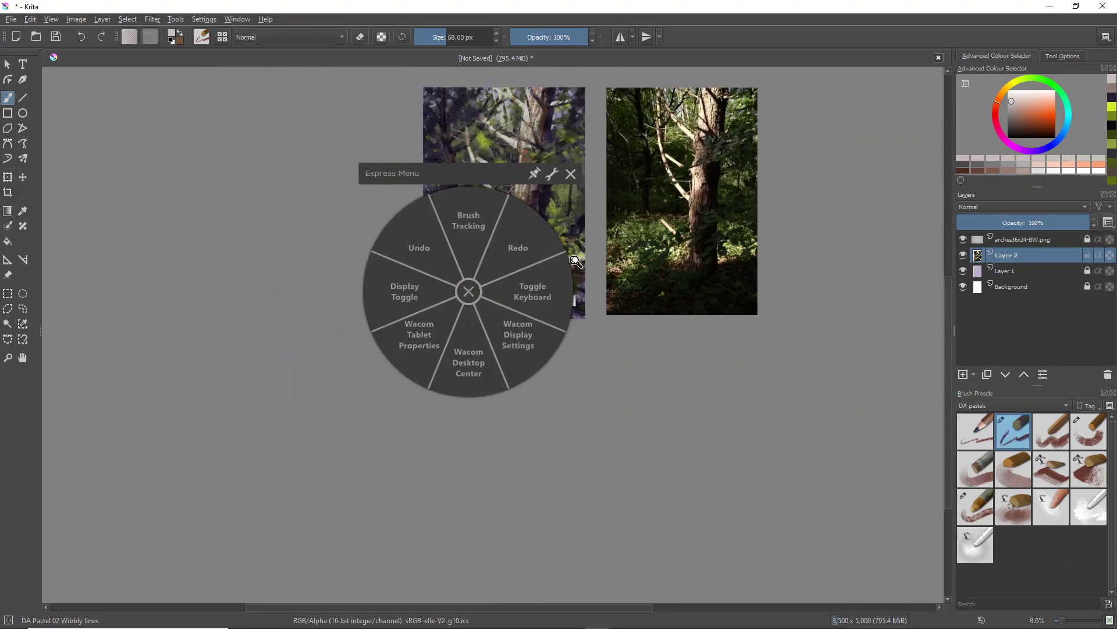
pyautogui.scroll(4, 575, 261)
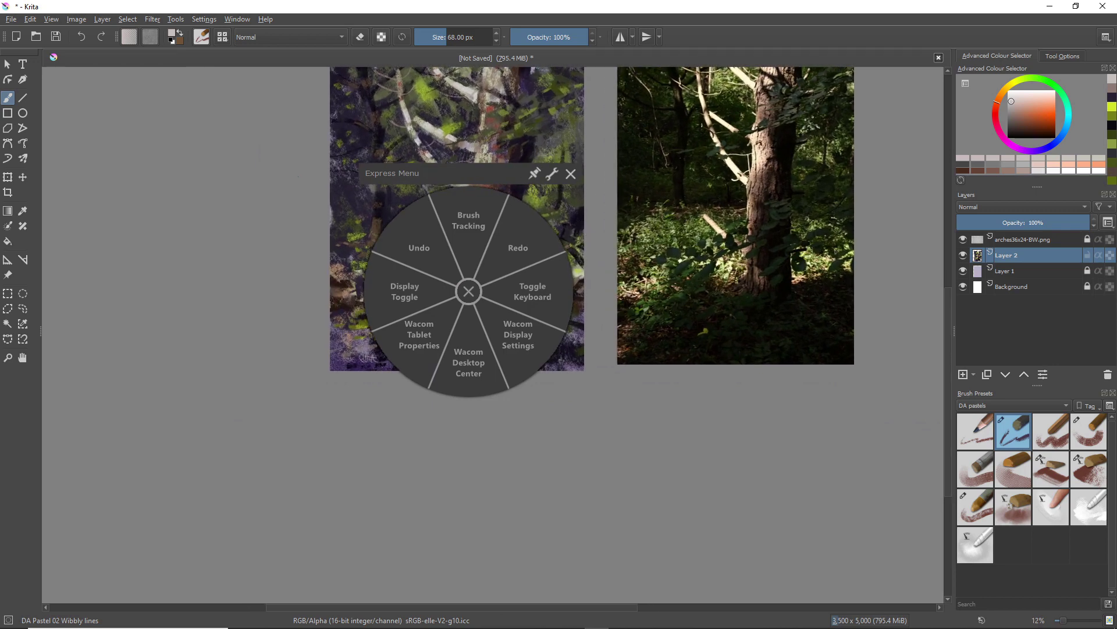
pyautogui.click(571, 174)
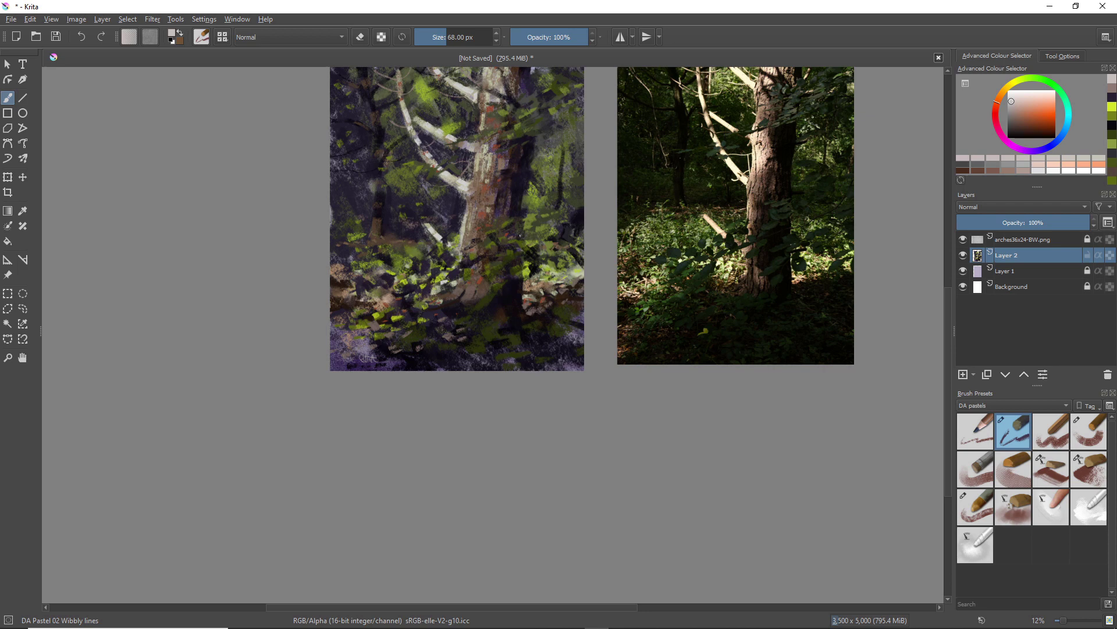
pyautogui.scroll(-3, 501, 247)
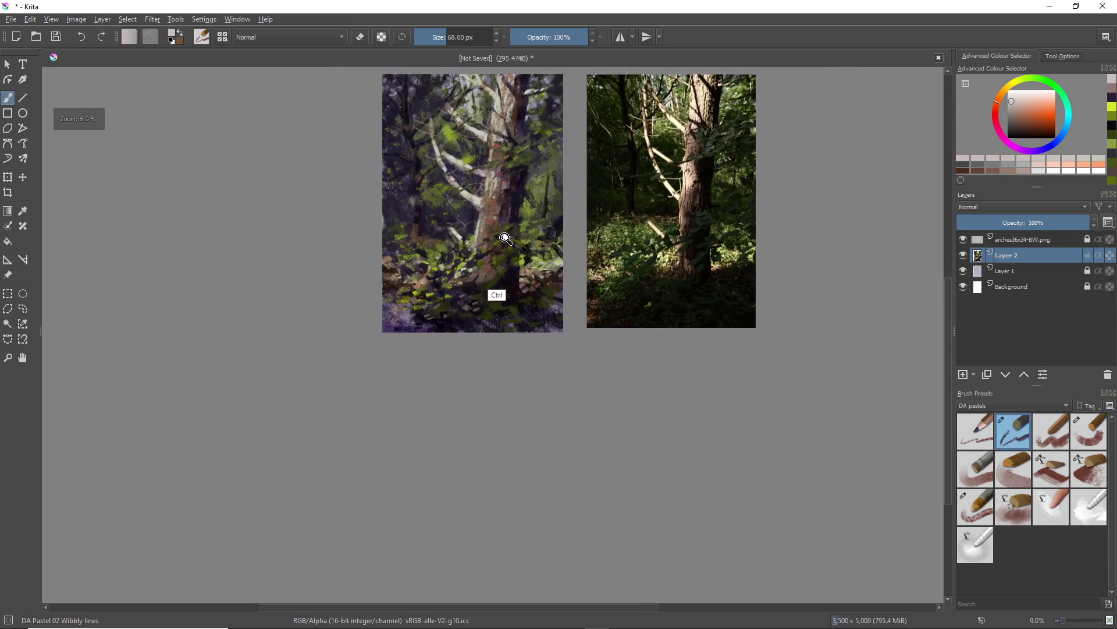
pyautogui.moveTo(496, 246); pyautogui.dragTo(427, 346)
pyautogui.scroll(3, 445, 337)
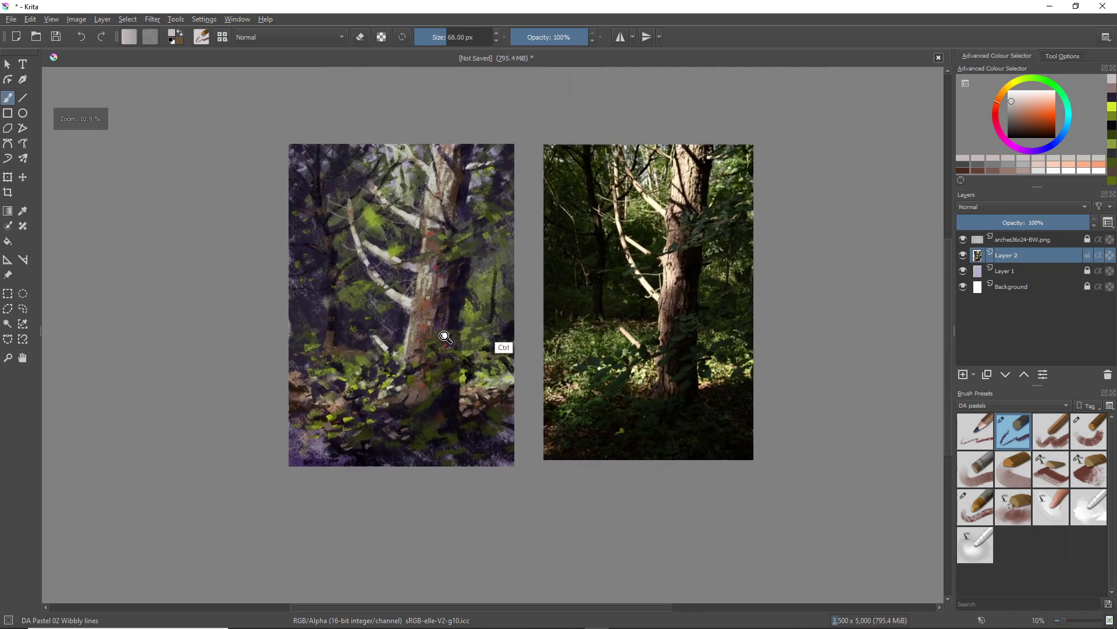
pyautogui.scroll(3, 445, 336)
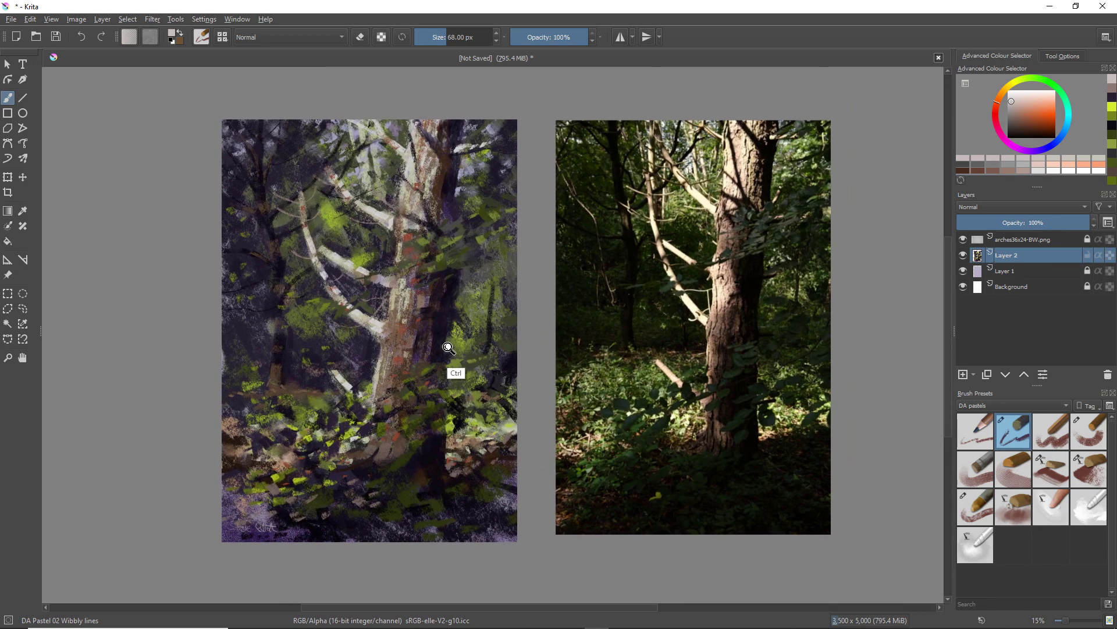
pyautogui.scroll(-1, 448, 347)
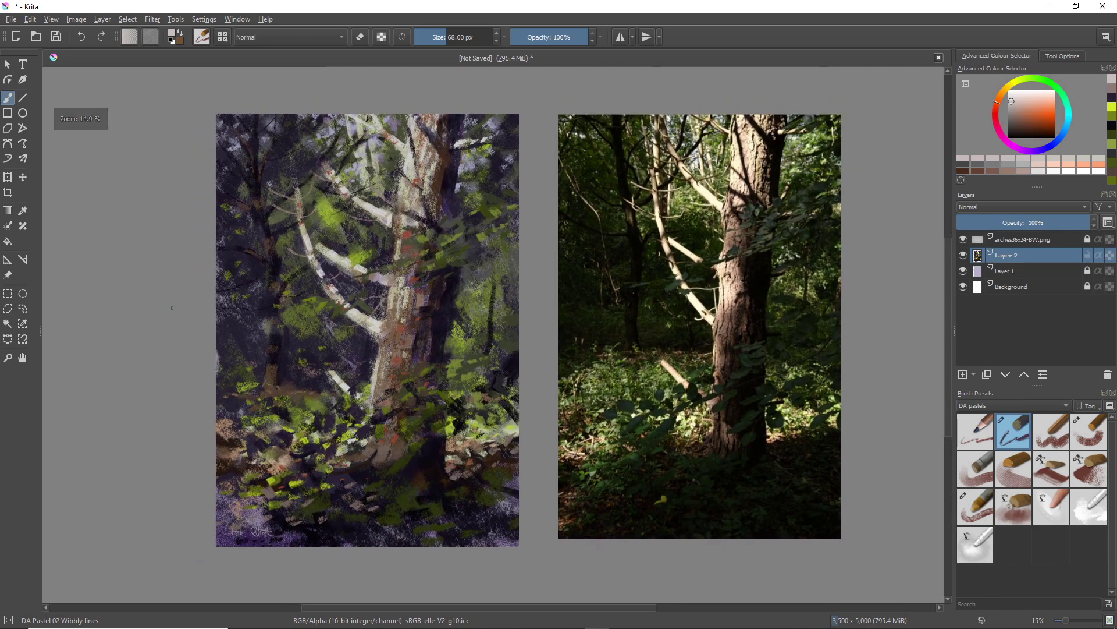